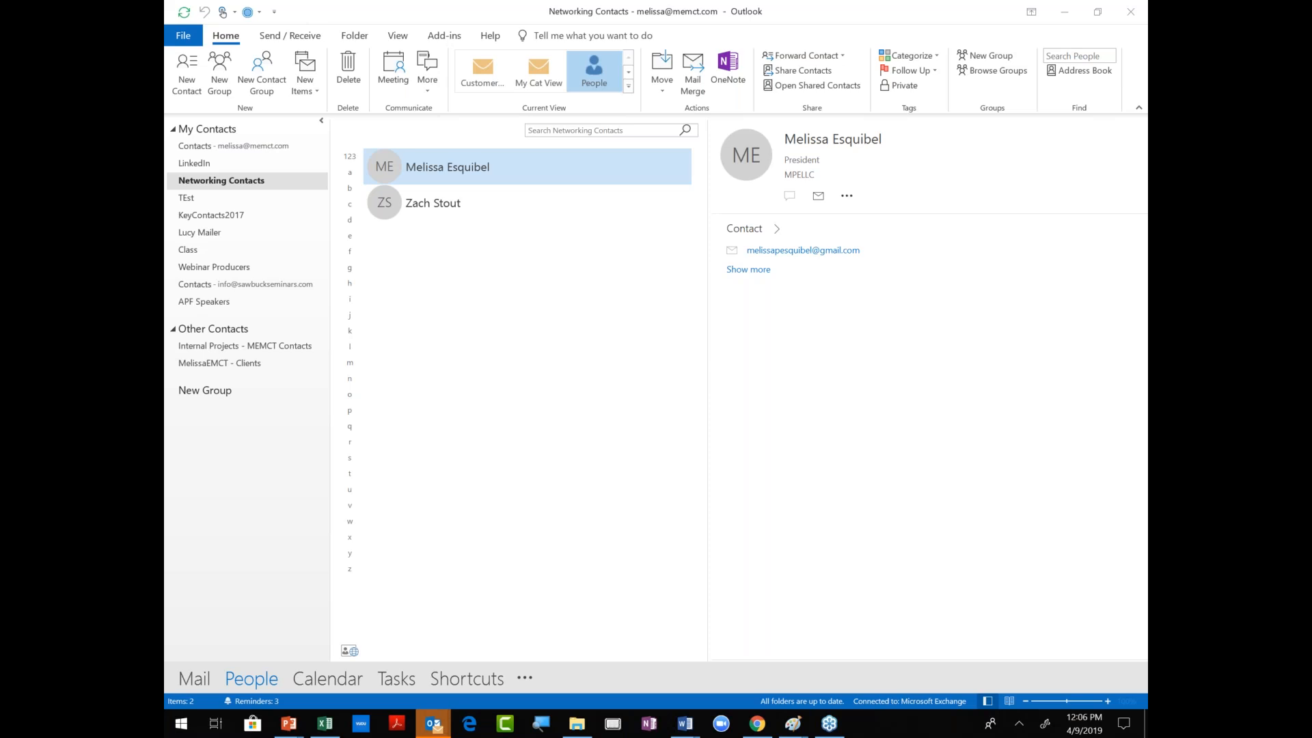
Start a mail merge from both contacts in the Networking Contacts folder, limited to only the selected contacts.
{"action": "left_click", "coordinate": [462, 202], "text": "ctrl"}
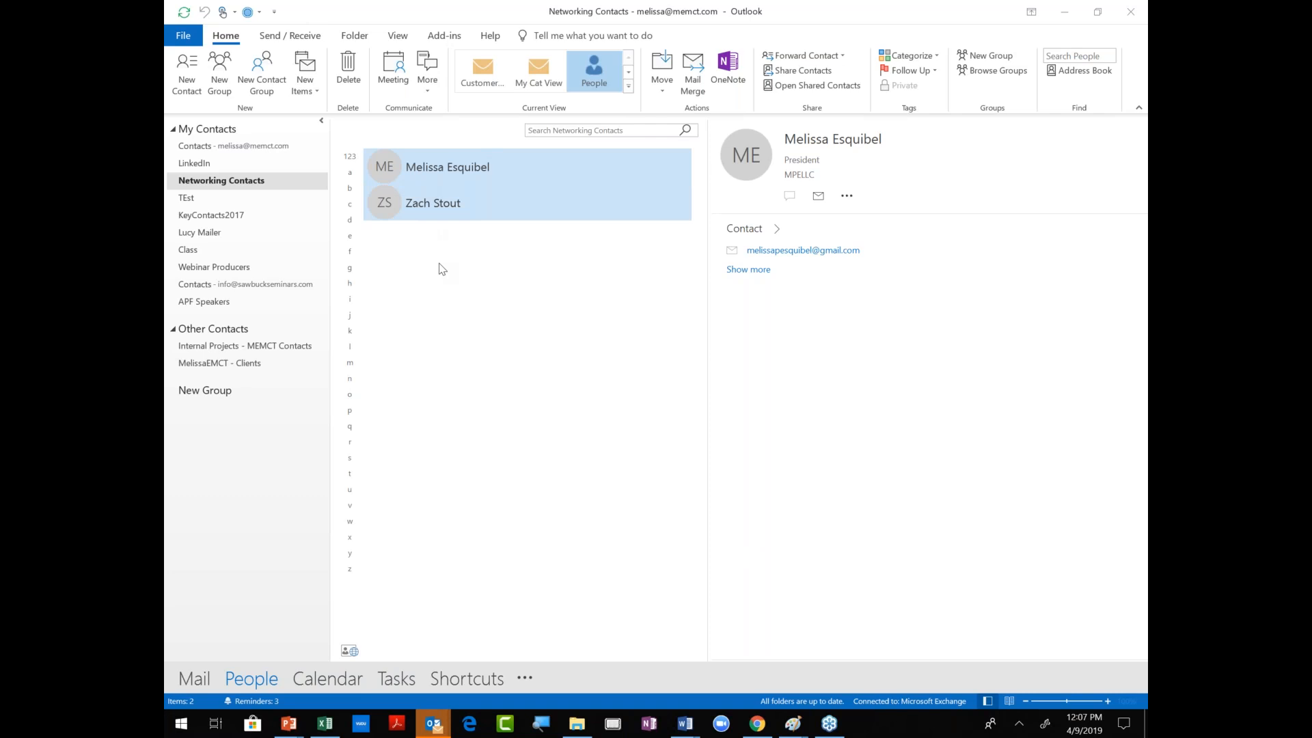
{"action": "left_click", "coordinate": [692, 78]}
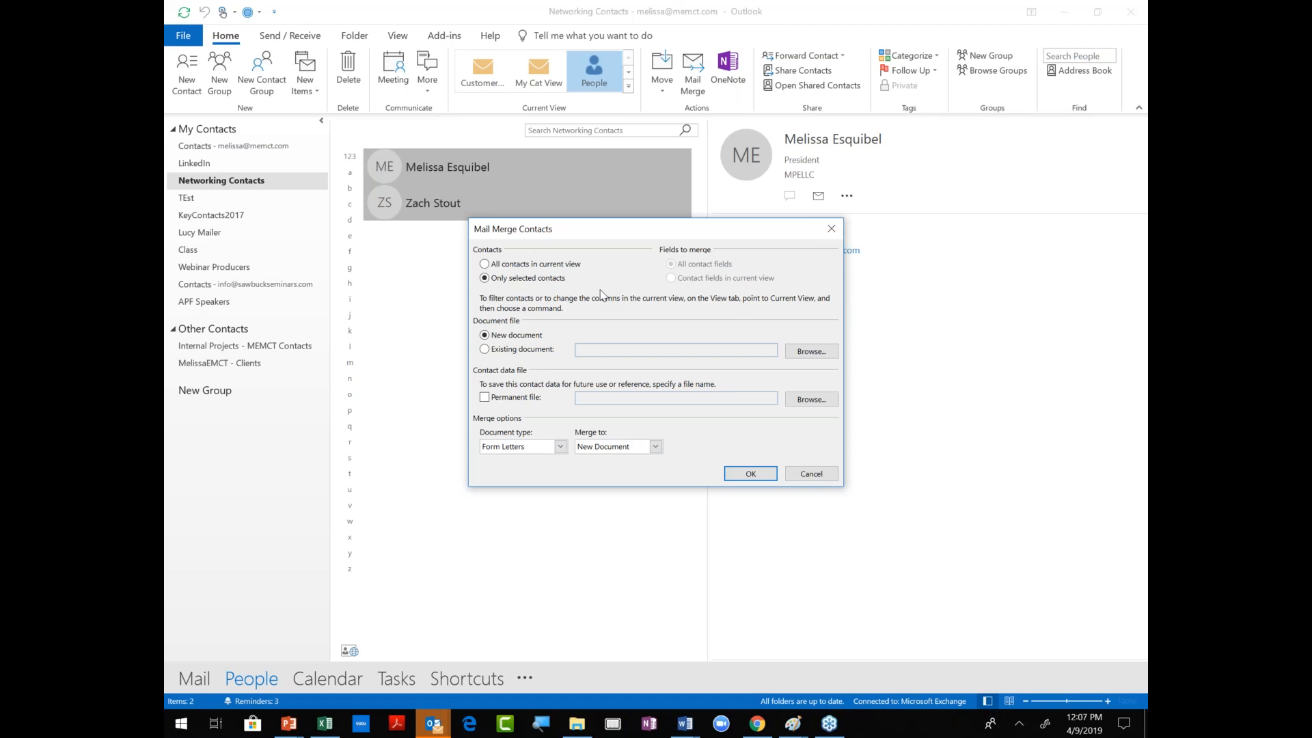
{"action": "left_click", "coordinate": [485, 264]}
{"action": "left_click", "coordinate": [484, 279]}
Set the merge to form letters sent to Email with the message subject "Test Merge E-mail" and create the merge document.
{"action": "left_click", "coordinate": [561, 448]}
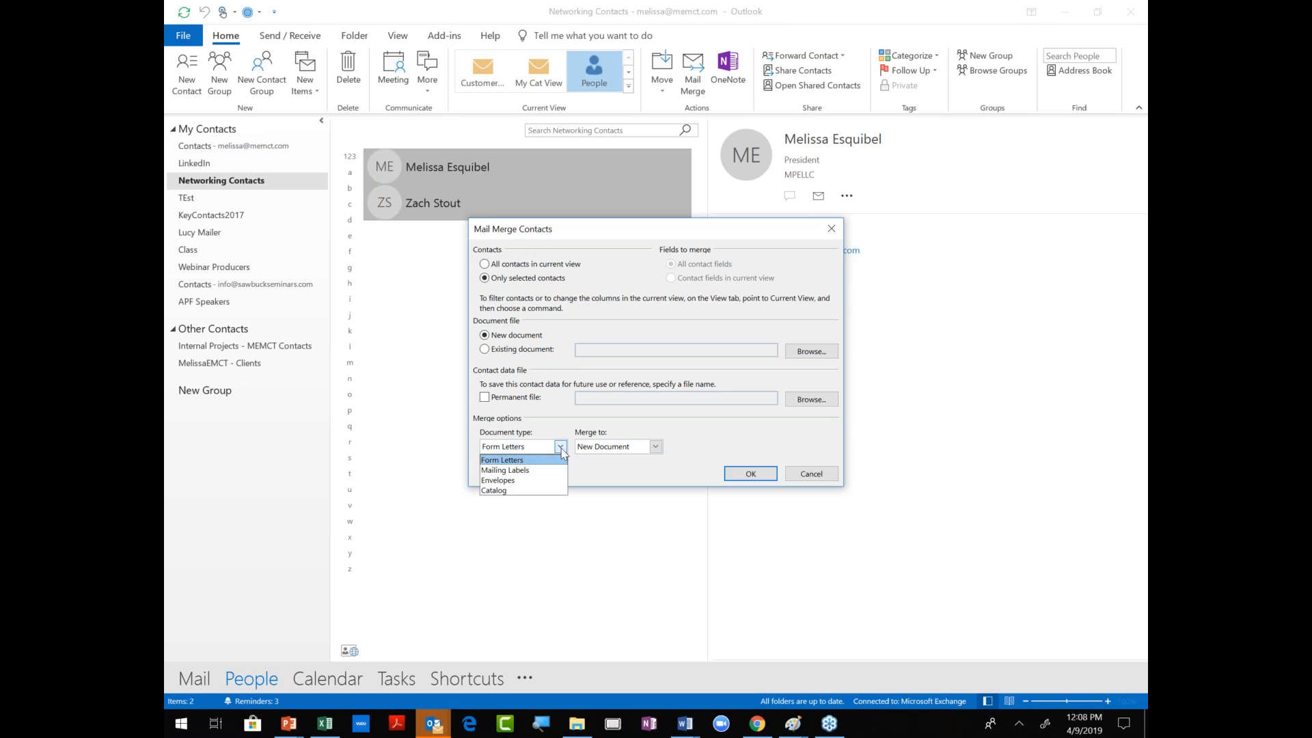
{"action": "left_click", "coordinate": [543, 459]}
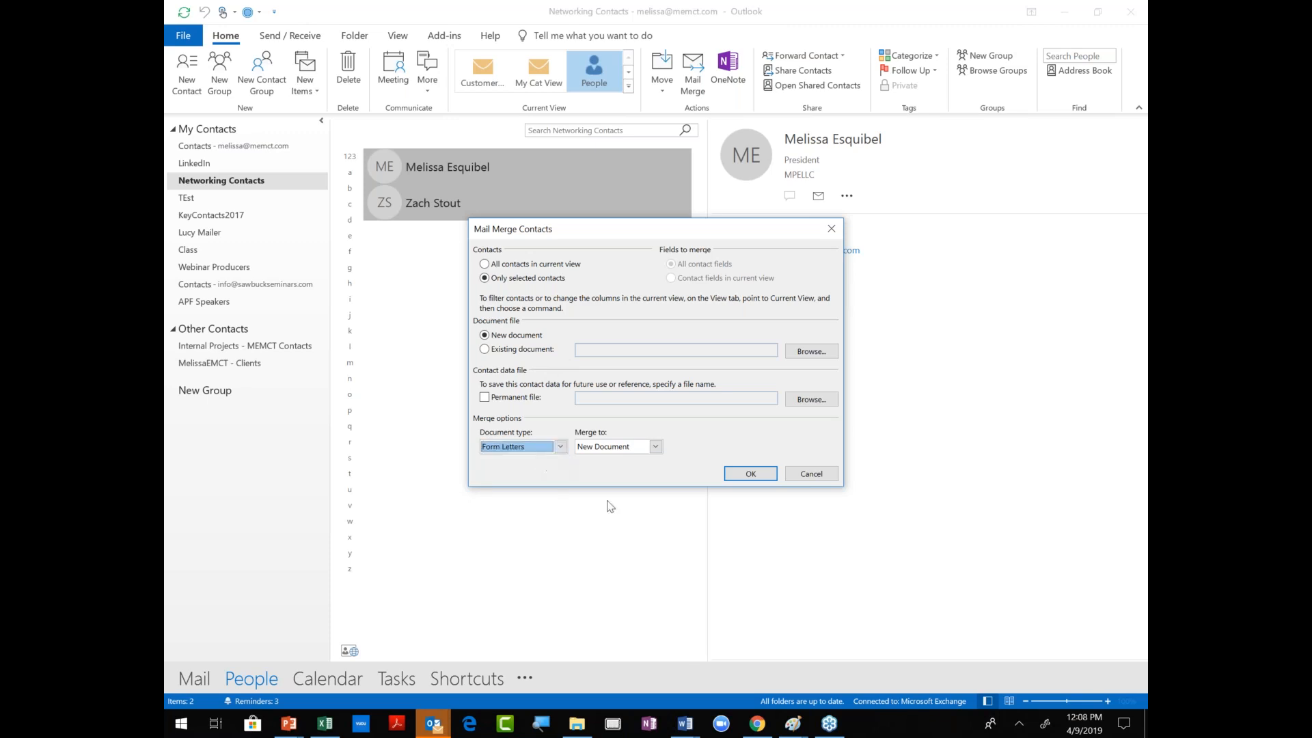
{"action": "left_click", "coordinate": [655, 447]}
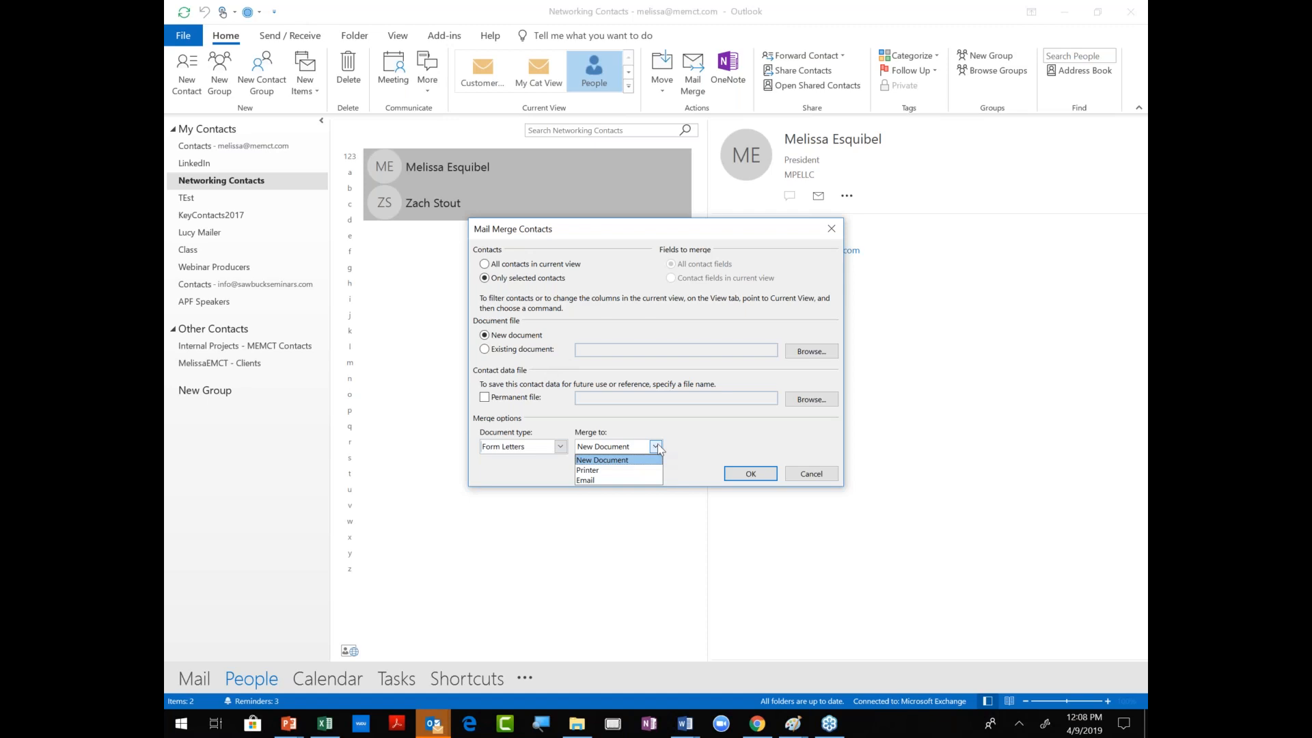
{"action": "left_click", "coordinate": [603, 480]}
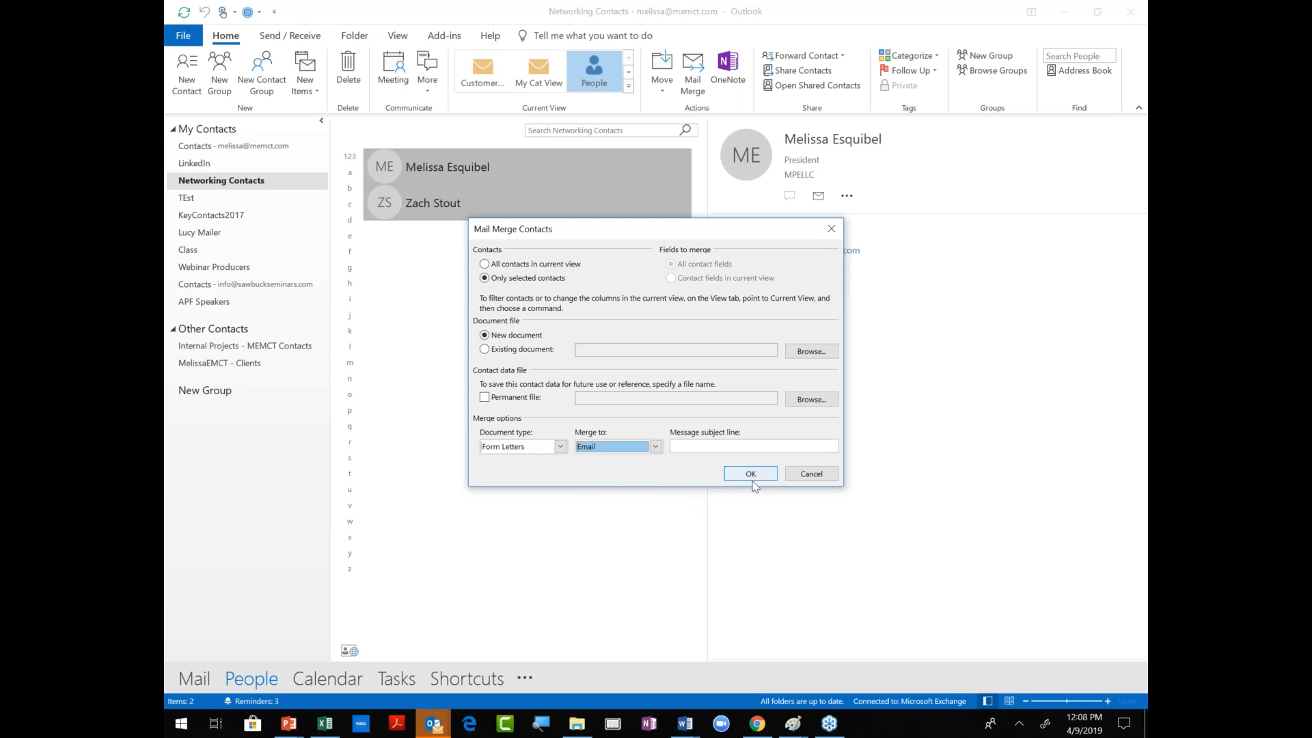
{"action": "left_click", "coordinate": [723, 447]}
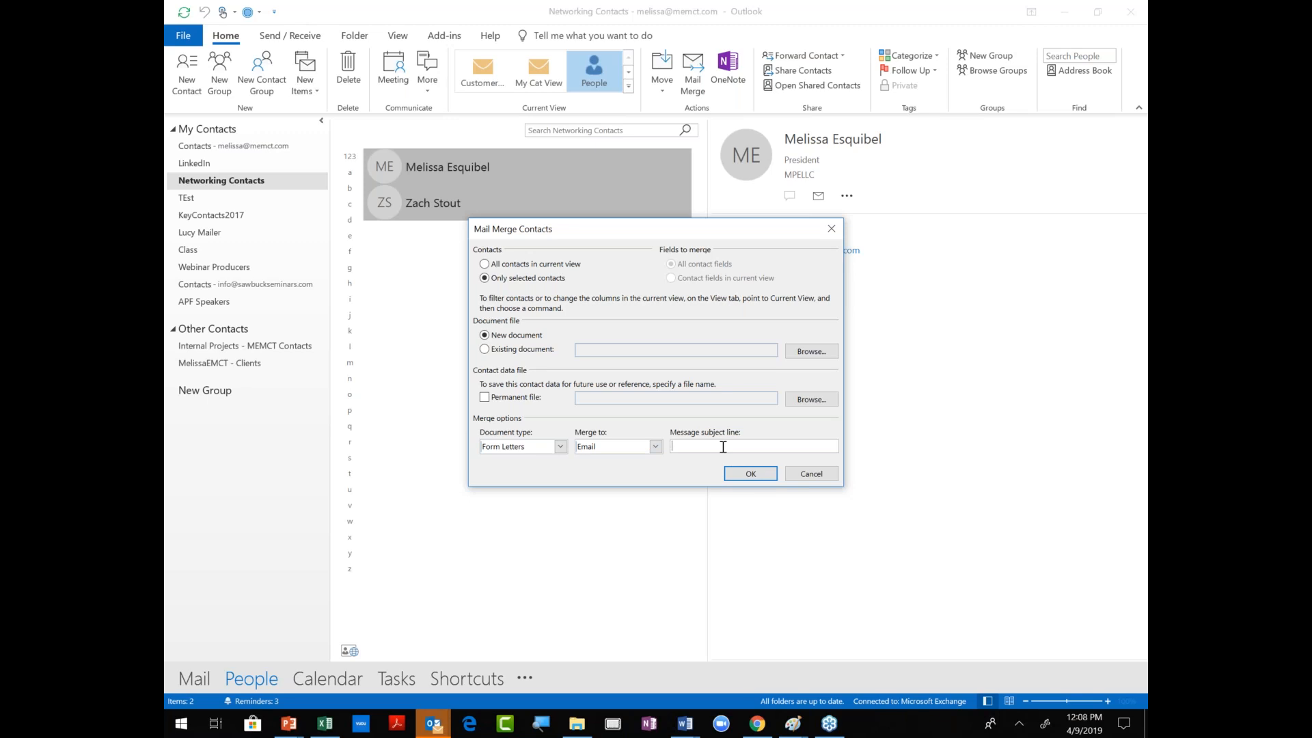
{"action": "type", "text": "Test Merge E-mail"}
{"action": "key", "text": "BackSpace"}
{"action": "left_click", "coordinate": [753, 474]}
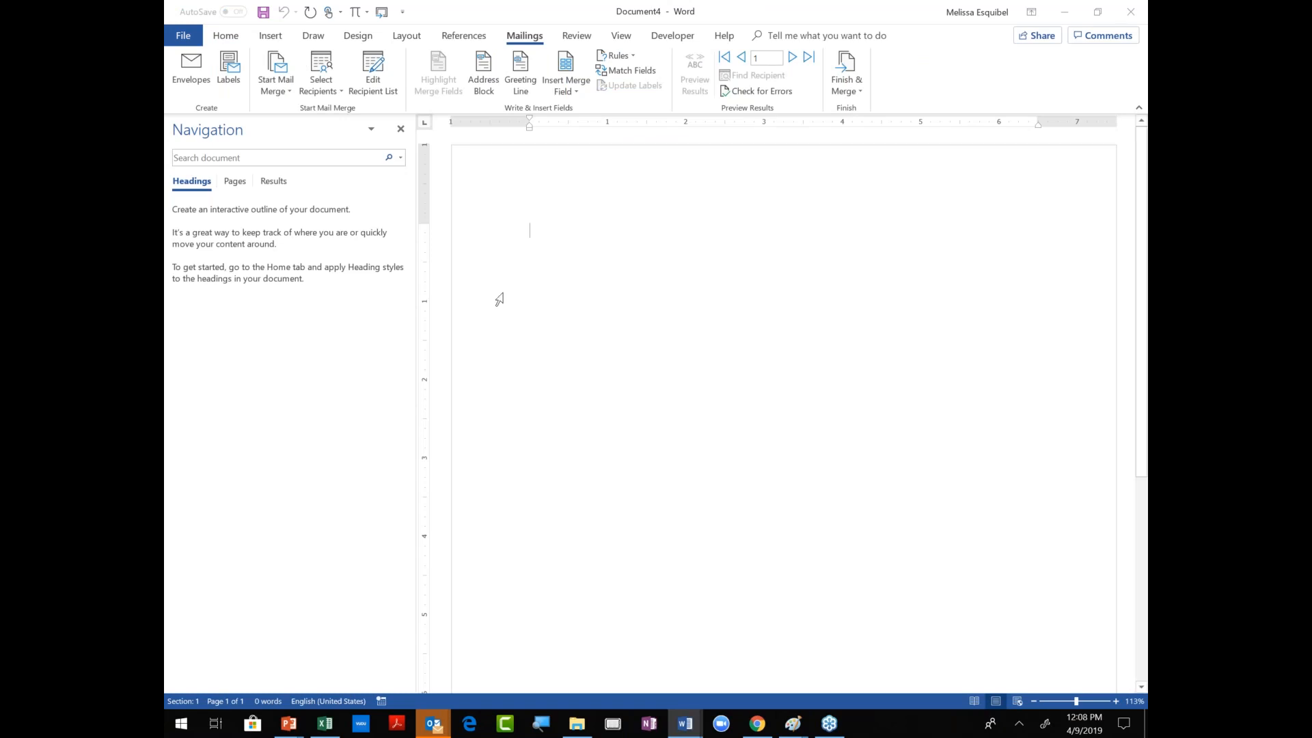
Check the mail merge recipient list to see which contacts are included.
{"action": "left_click", "coordinate": [338, 94]}
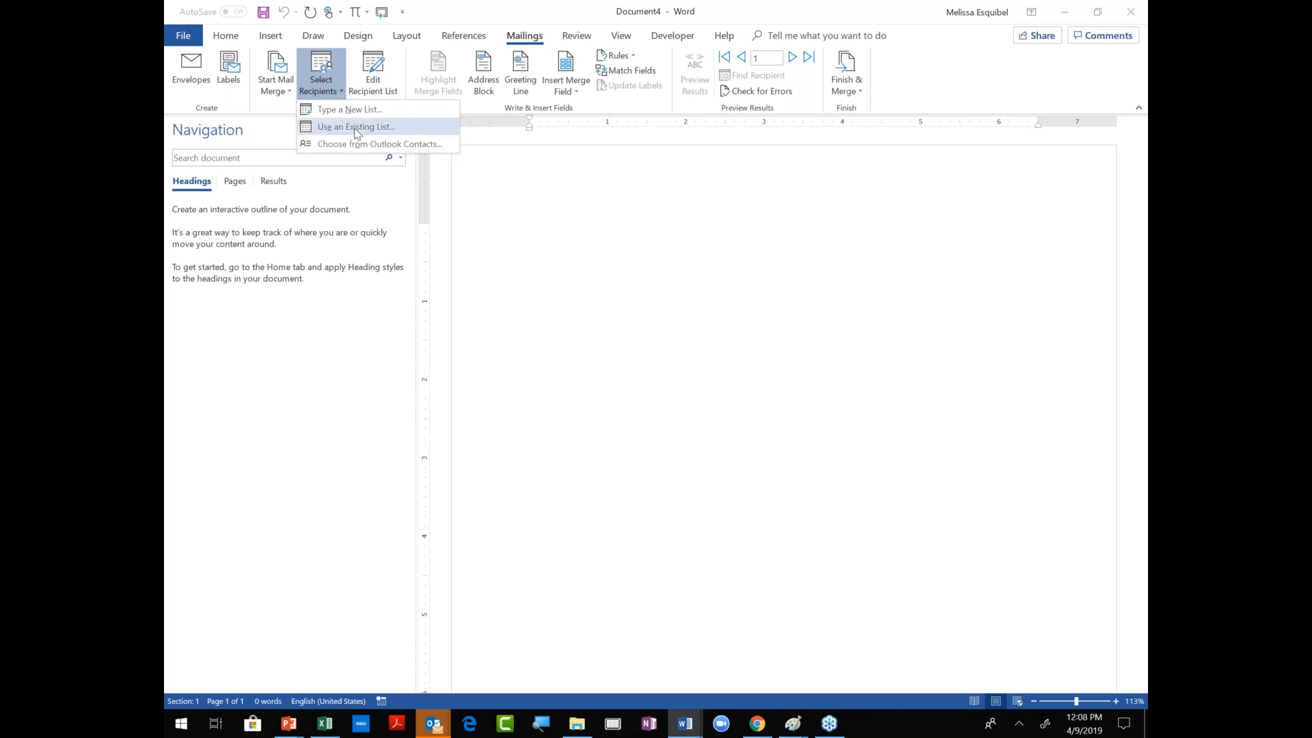
{"action": "left_click", "coordinate": [379, 84]}
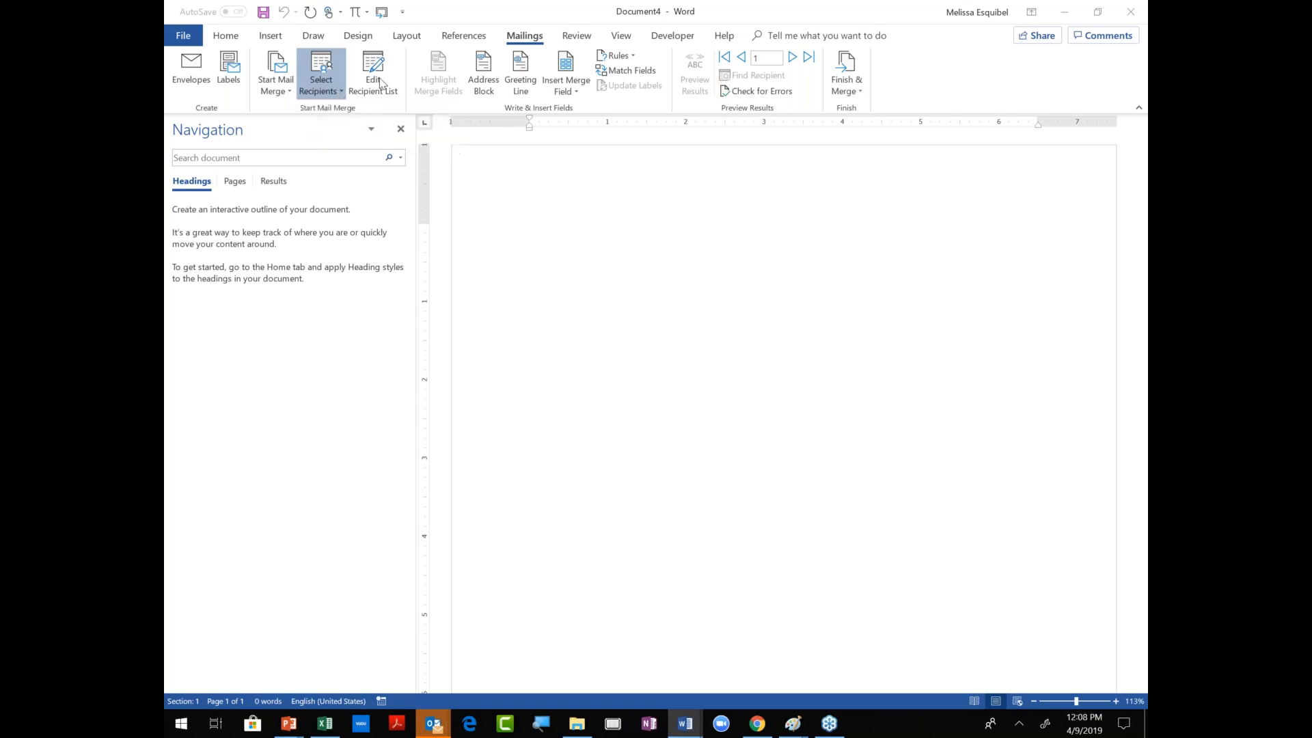
{"action": "left_click", "coordinate": [379, 84]}
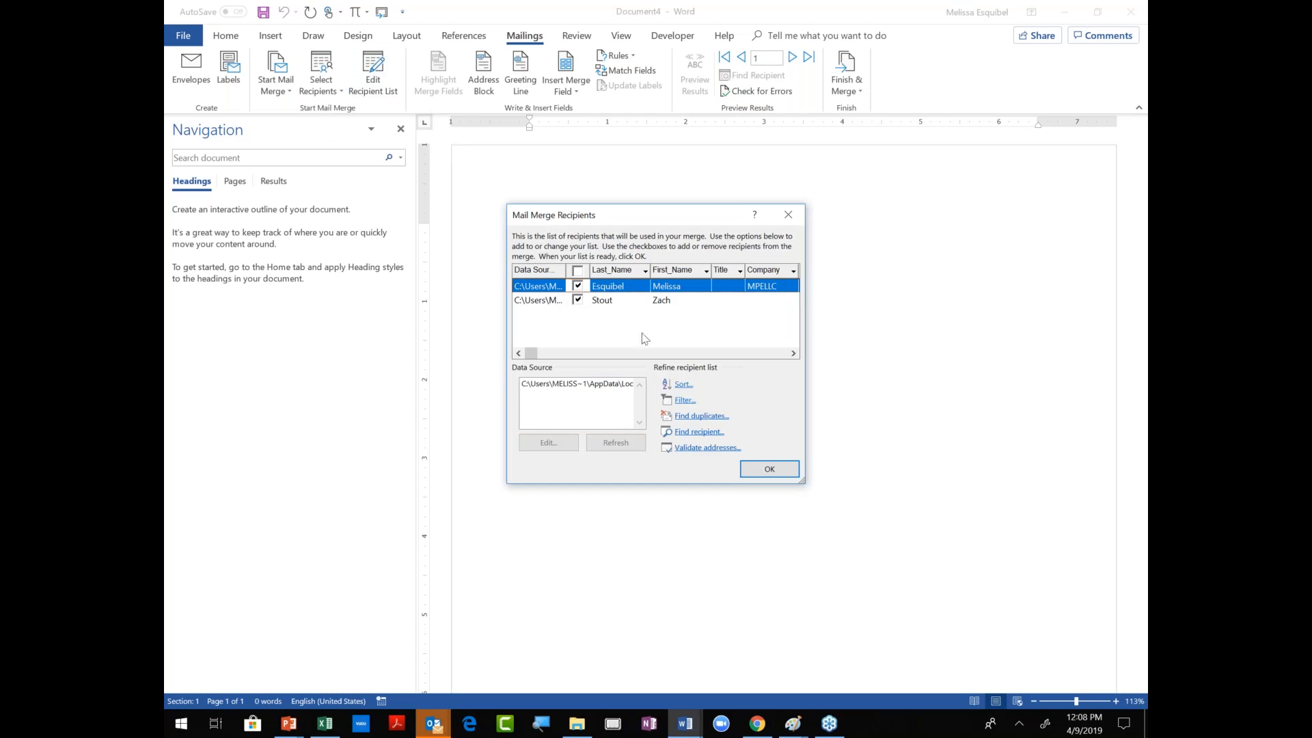
{"action": "left_click", "coordinate": [769, 468]}
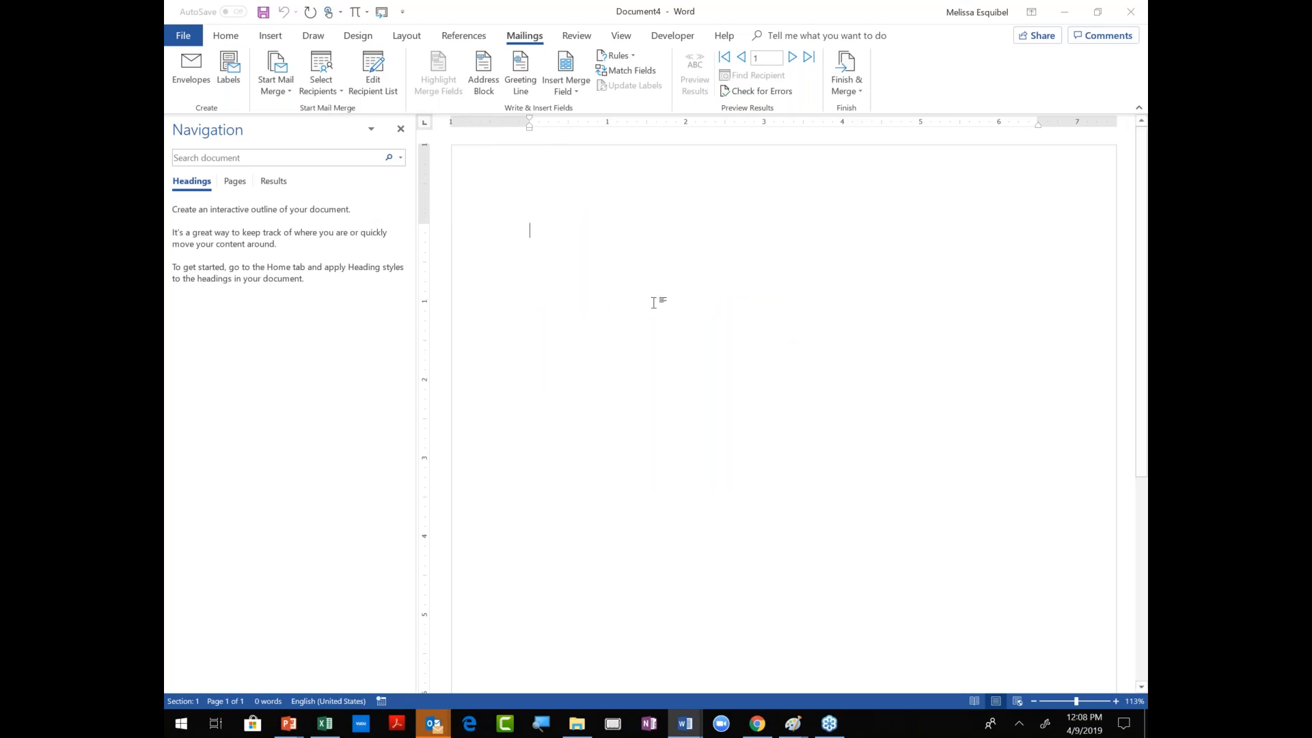
Begin the message with the greeting "Hello," followed by the First_Name merge field.
{"action": "type", "text": "Hello,"}
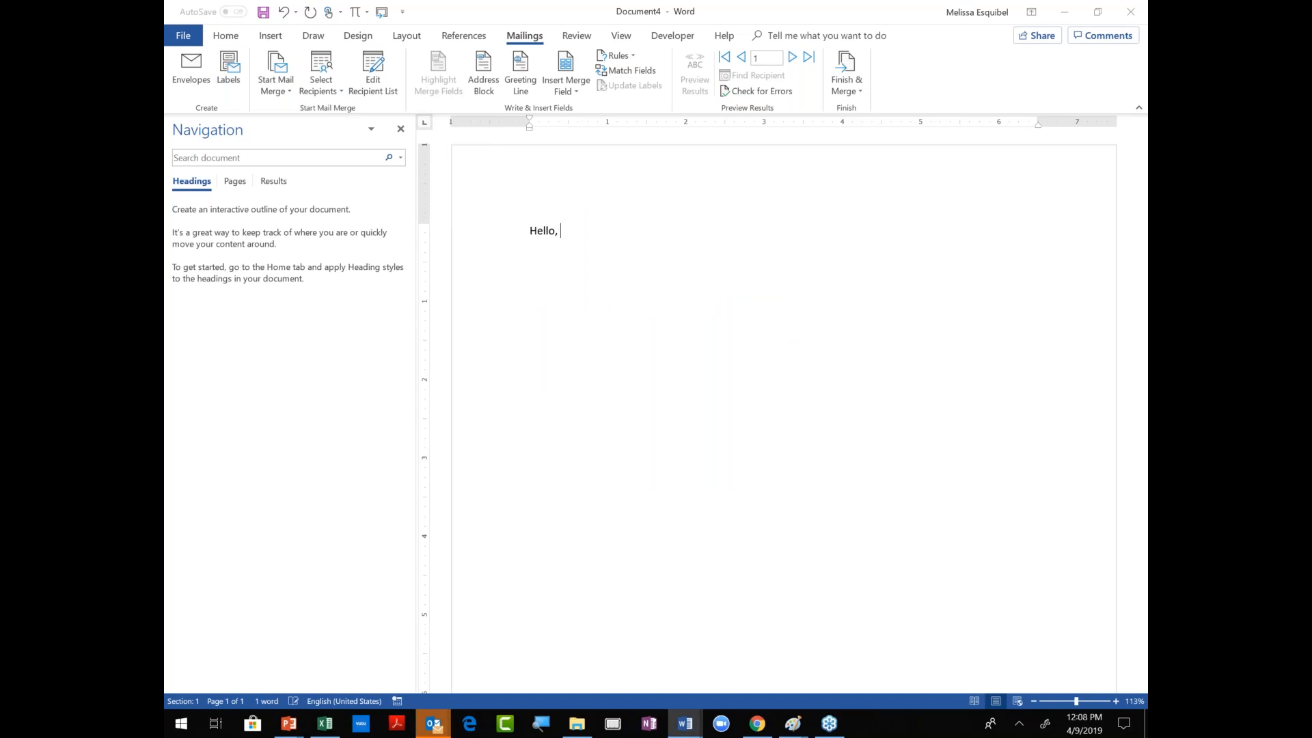
{"action": "left_click", "coordinate": [575, 95]}
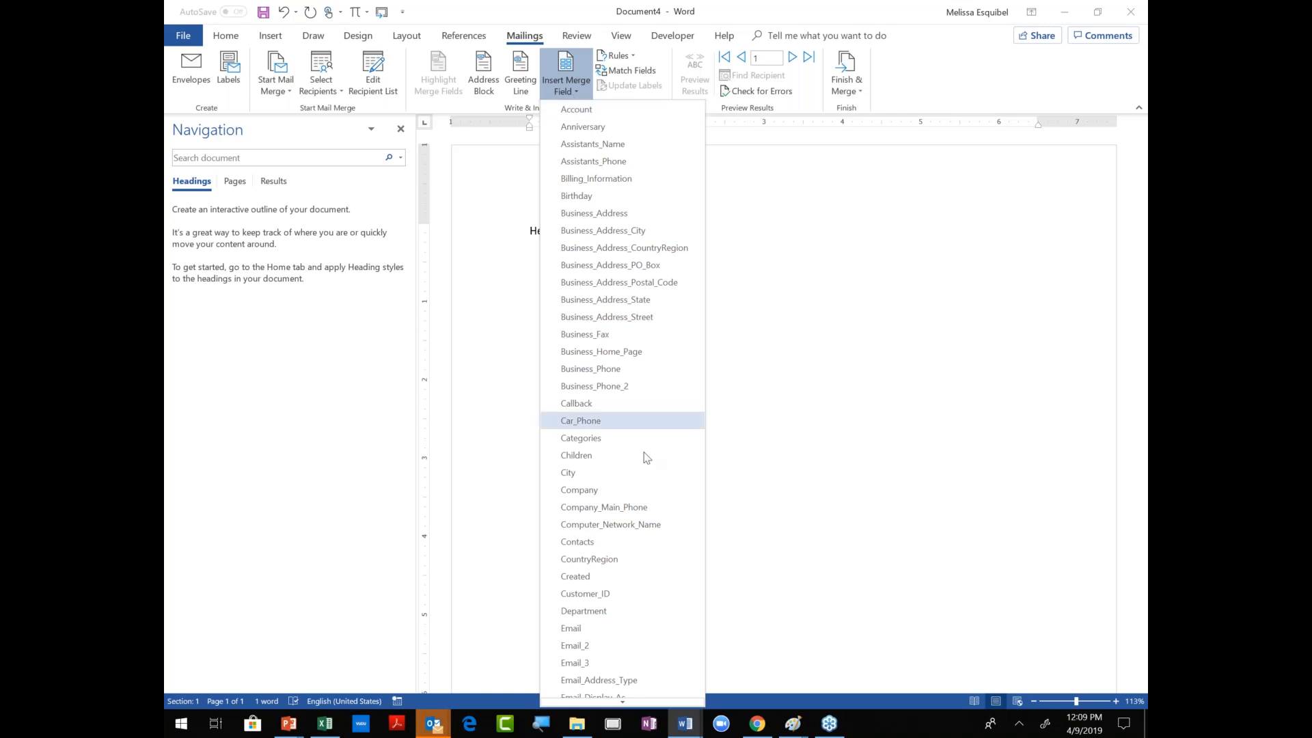
{"action": "scroll", "coordinate": [642, 464], "scroll_direction": "down", "scroll_amount": 5}
{"action": "scroll", "coordinate": [640, 534], "scroll_direction": "down", "scroll_amount": 1}
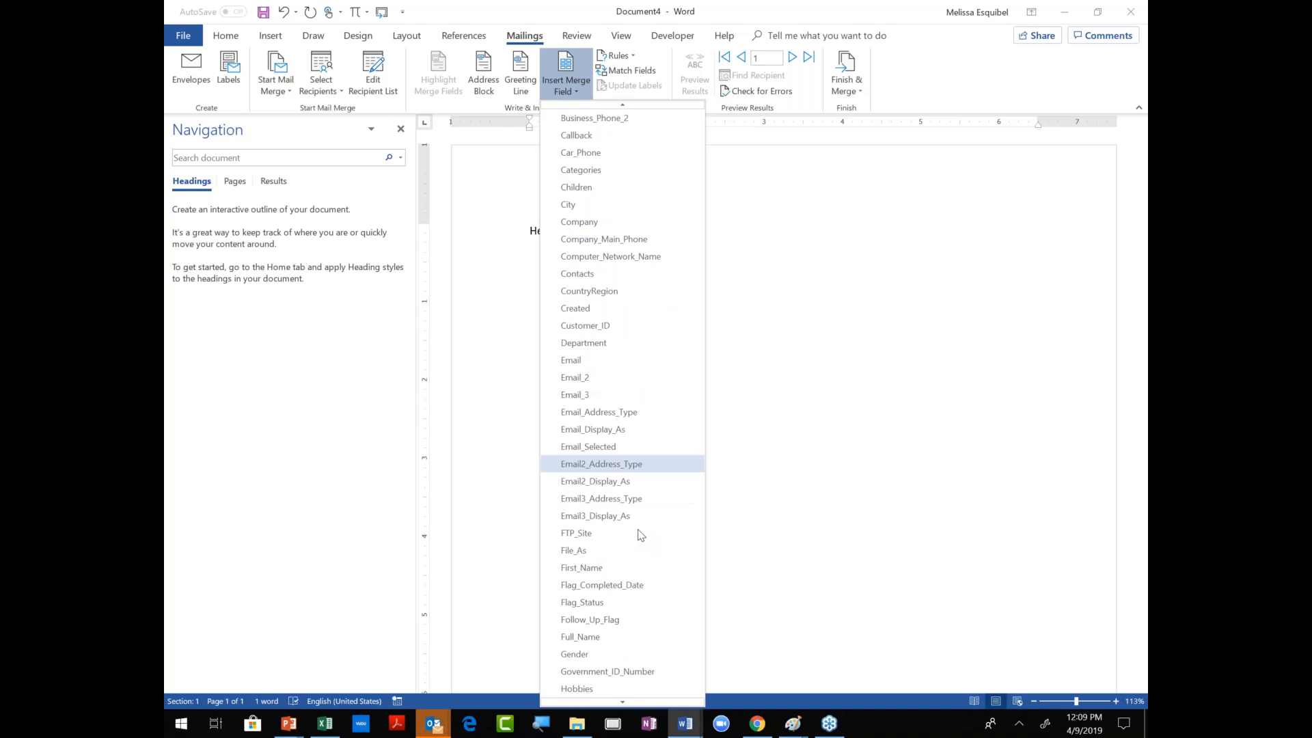
{"action": "left_click", "coordinate": [624, 569]}
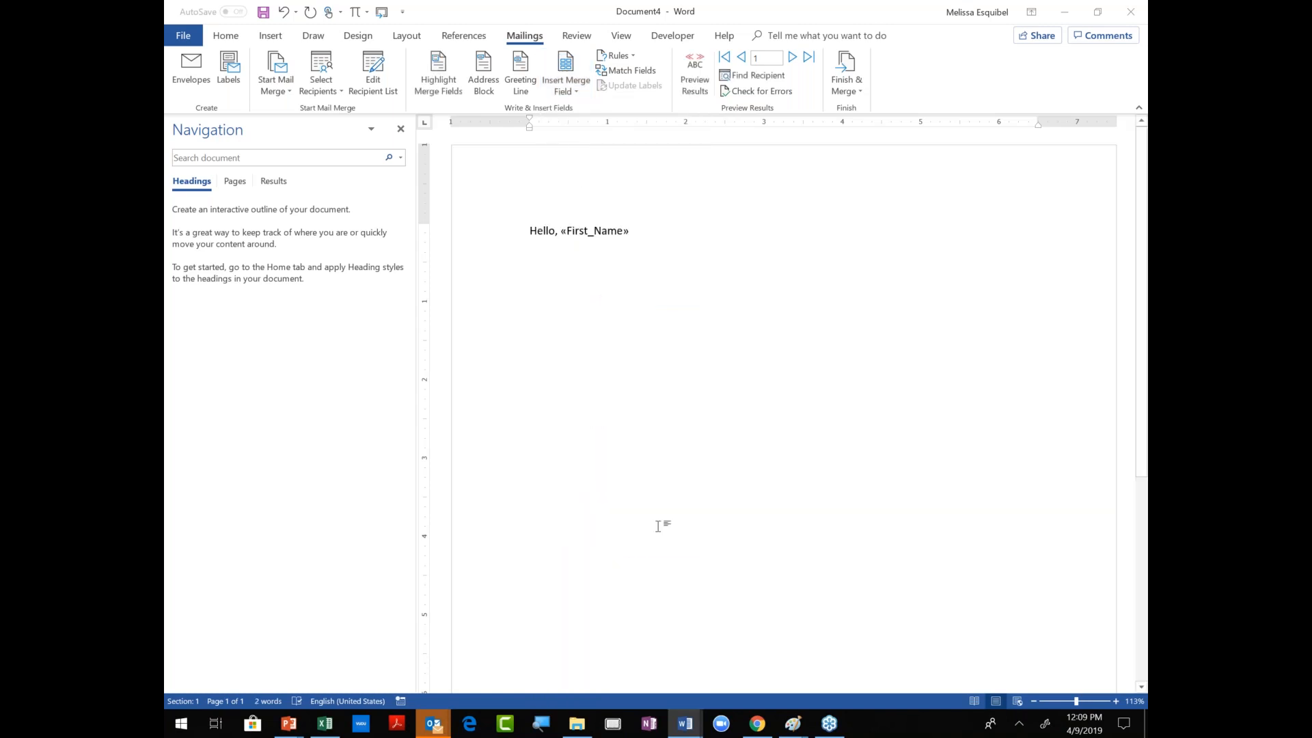
End the greeting with "!" and add "Great to see you at ELS Forum Atlanta. Here is the information I promised." plus a placeholder line "Fjdkl;fkdslfjkdsl".
{"action": "type", "text": "!"}
{"action": "key", "text": "Return"}
{"action": "type", "text": "Great to see you at ELS Forum Atl"}
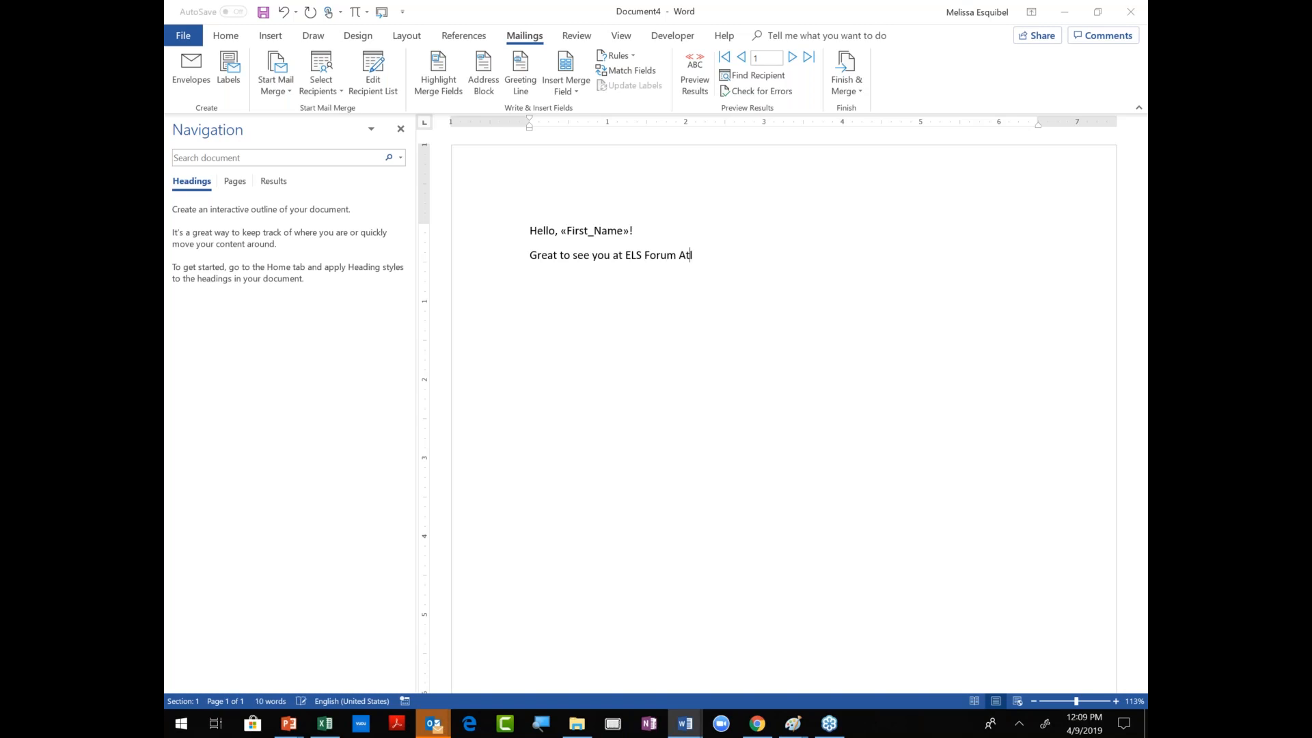
{"action": "type", "text": "anta. Here is the information I"}
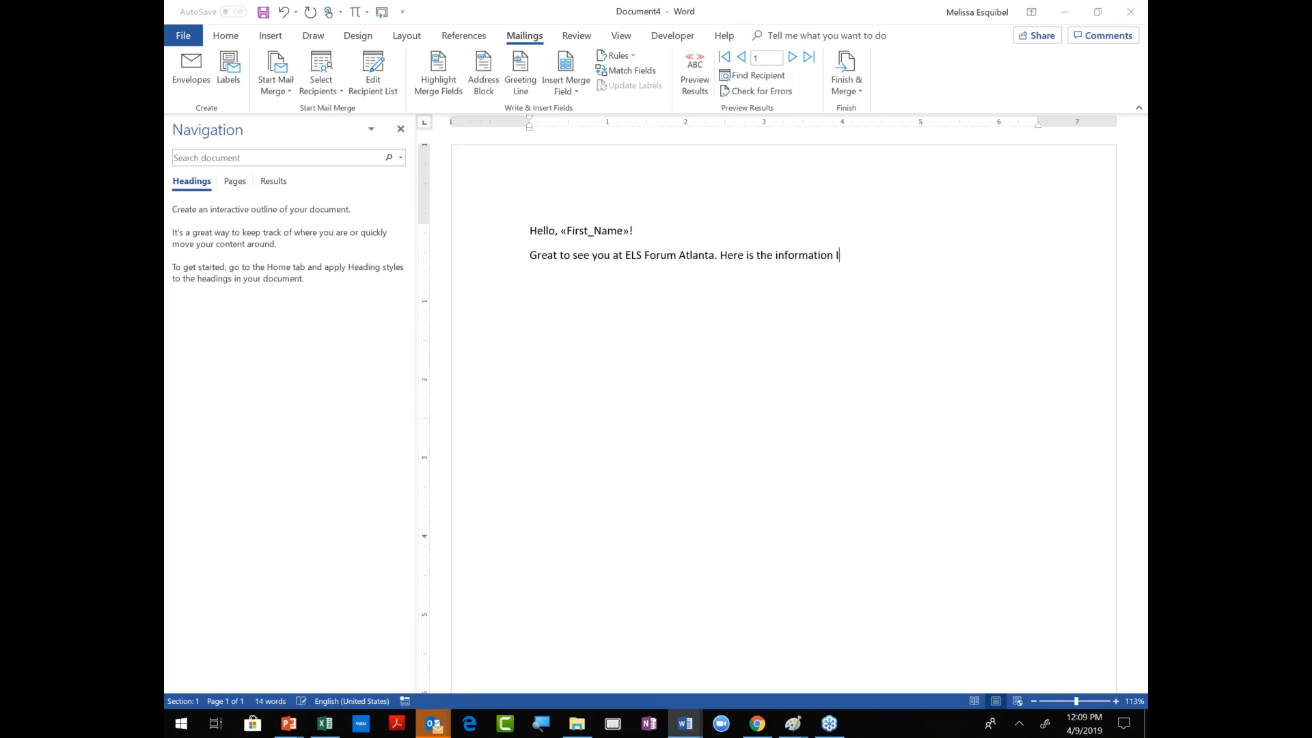
{"action": "type", "text": " promised. "}
{"action": "type", "text": "Fjdkl;fkdslfjkdsl"}
{"action": "key", "text": "Return"}
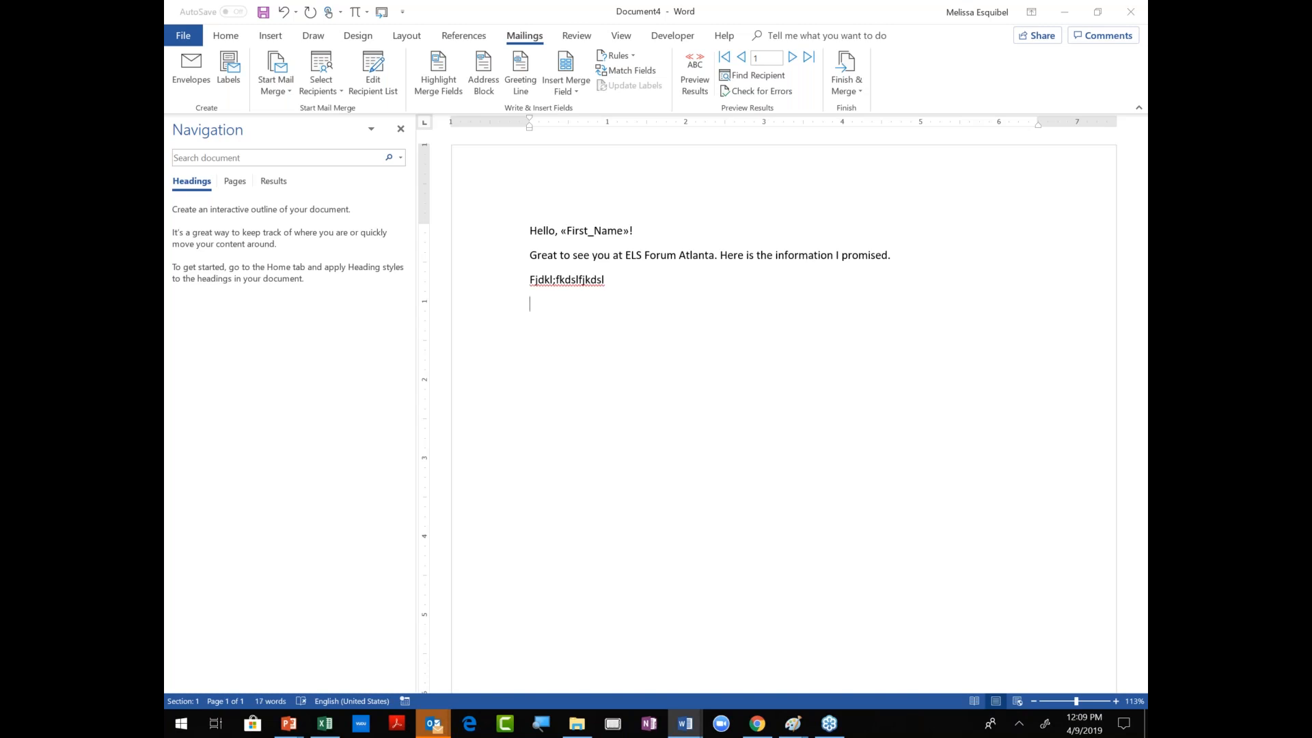
{"action": "left_click", "coordinate": [588, 230]}
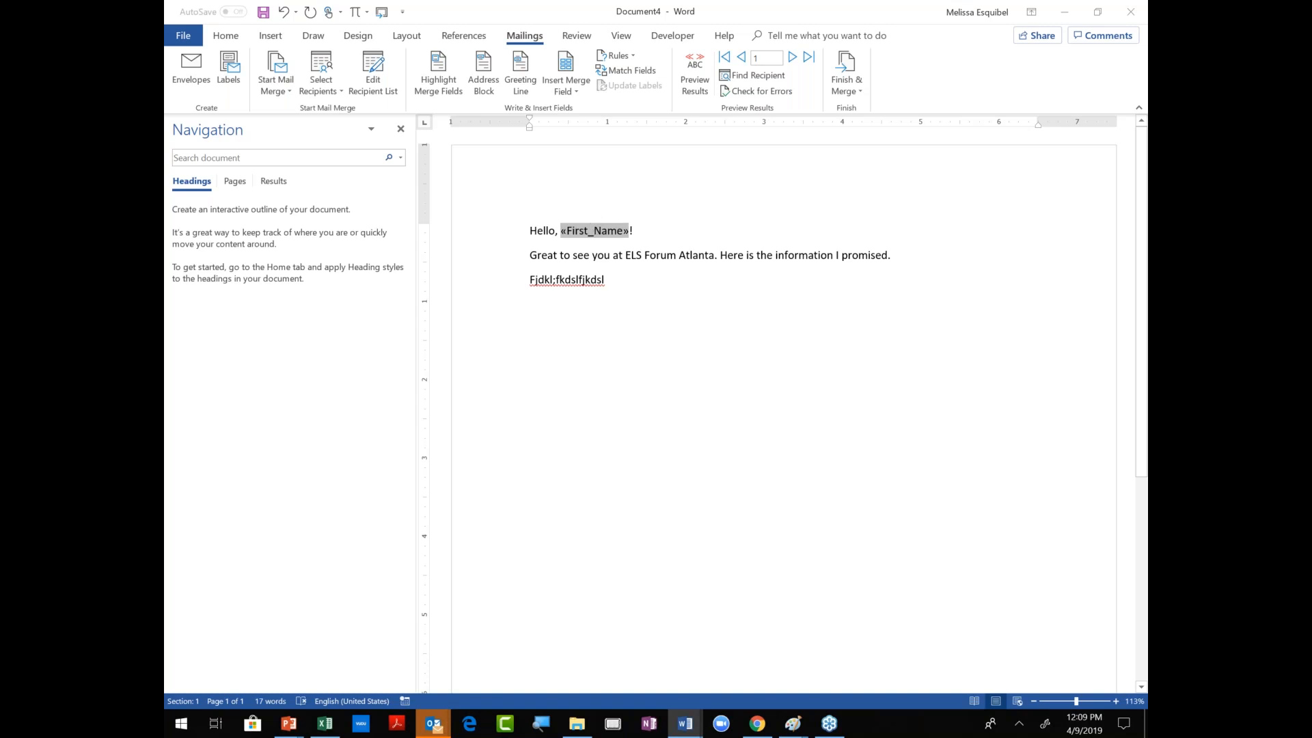
{"action": "left_click", "coordinate": [578, 87]}
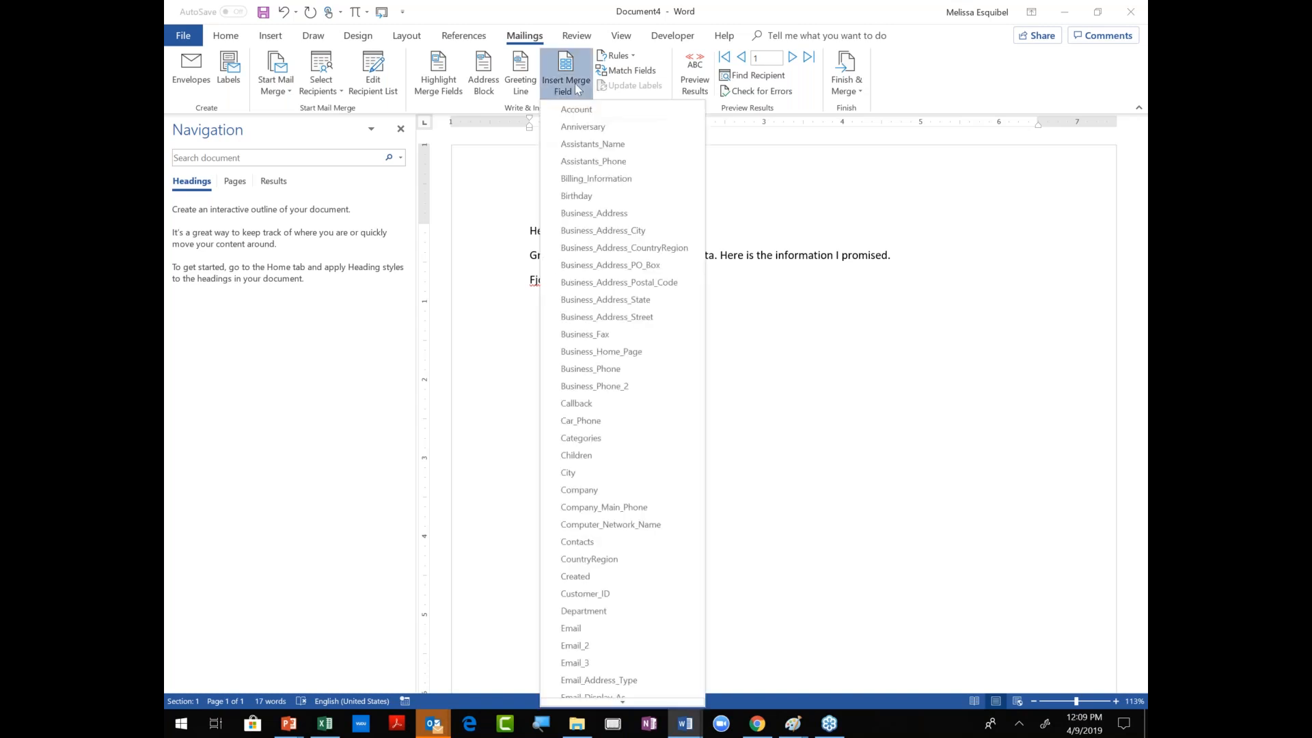
{"action": "left_click", "coordinate": [863, 427]}
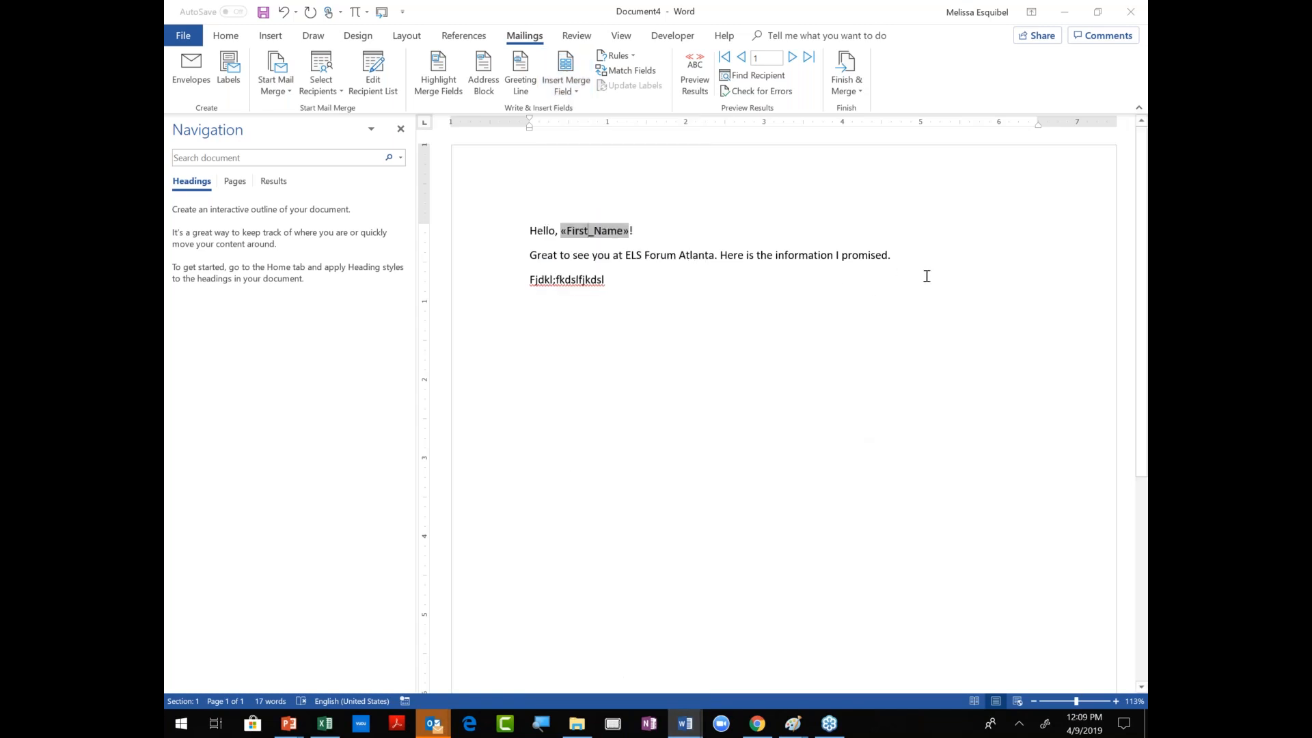
Continue the paragraph after "promised" with "I hope to learn more about what your organization, «Company», is up to with Office 365.", inserting the Company merge field.
{"action": "left_click", "coordinate": [916, 251]}
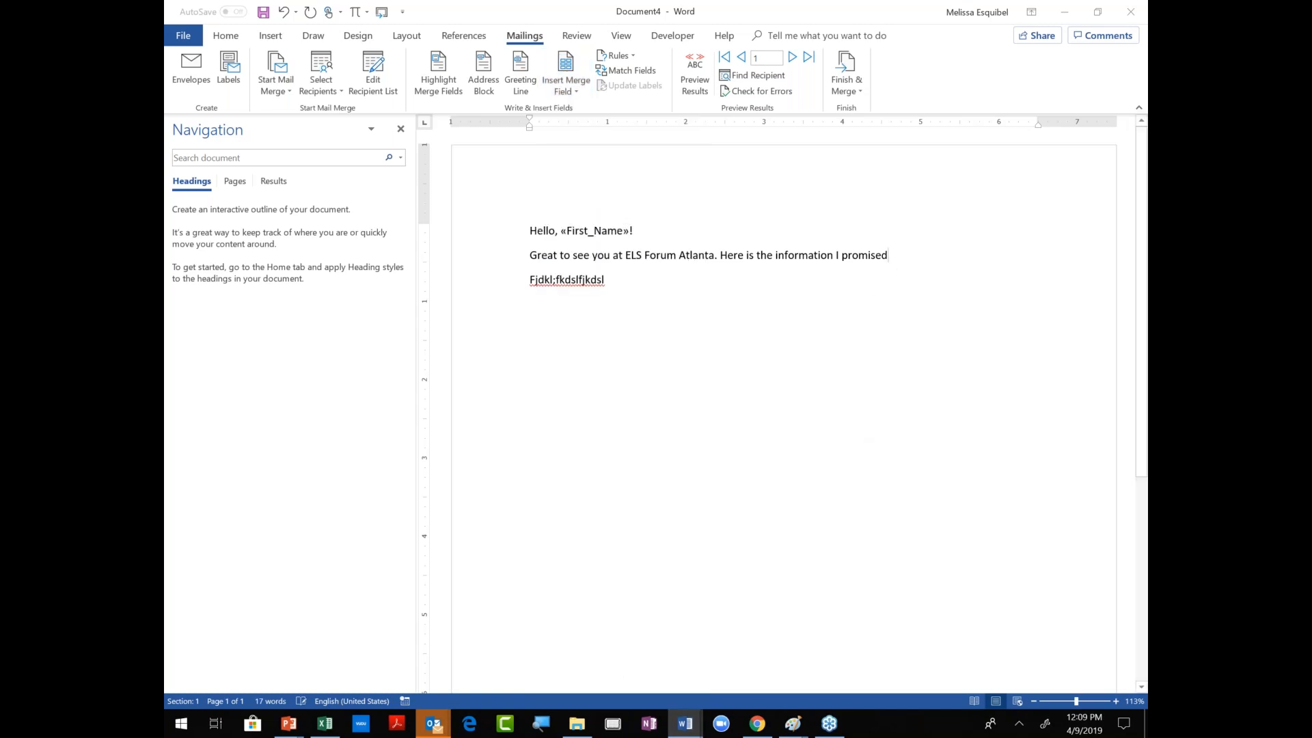
{"action": "type", "text": ". I hope to learn more about"}
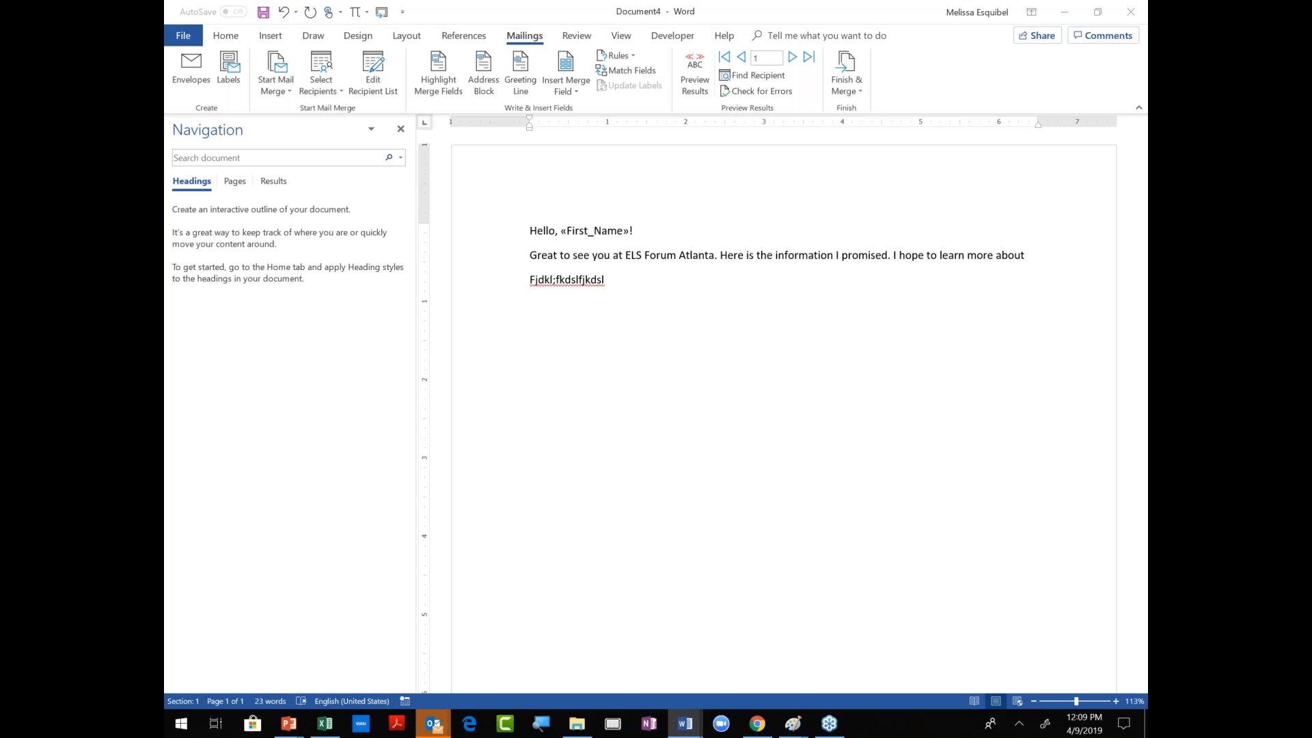
{"action": "type", "text": " what your organization,"}
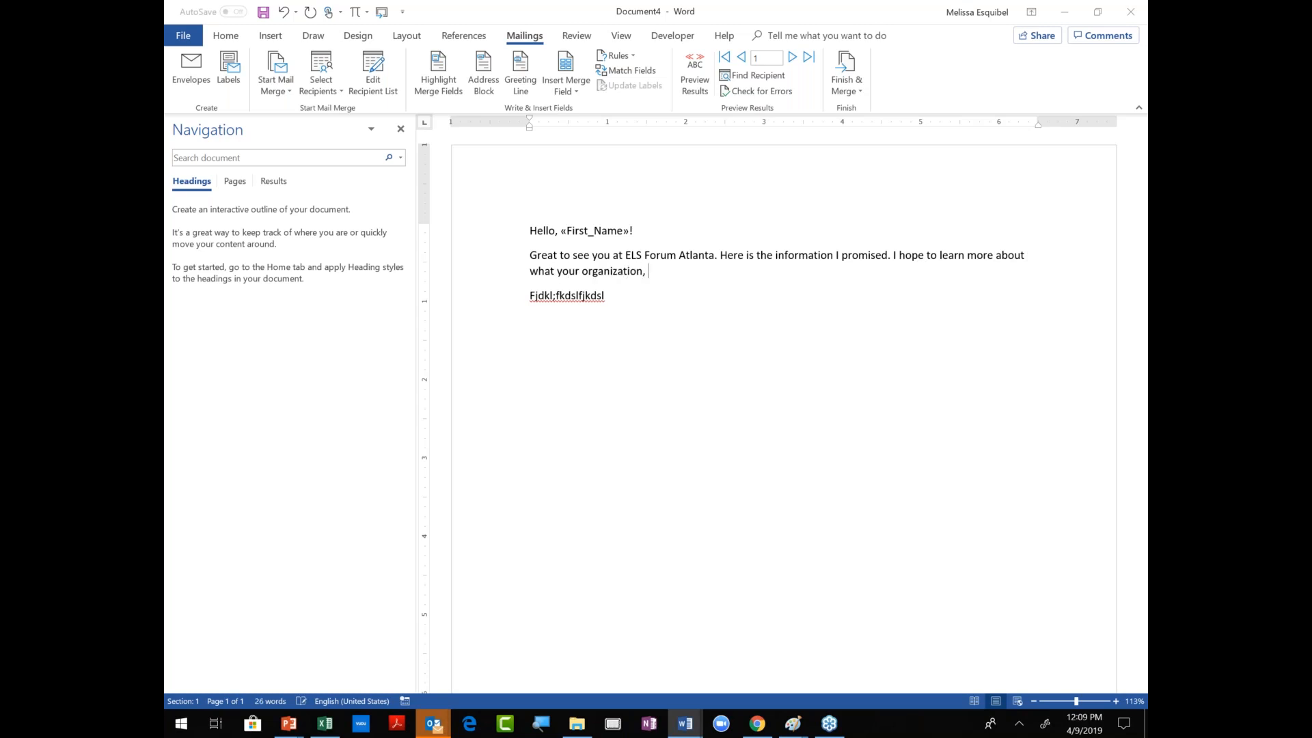
{"action": "left_click", "coordinate": [578, 80]}
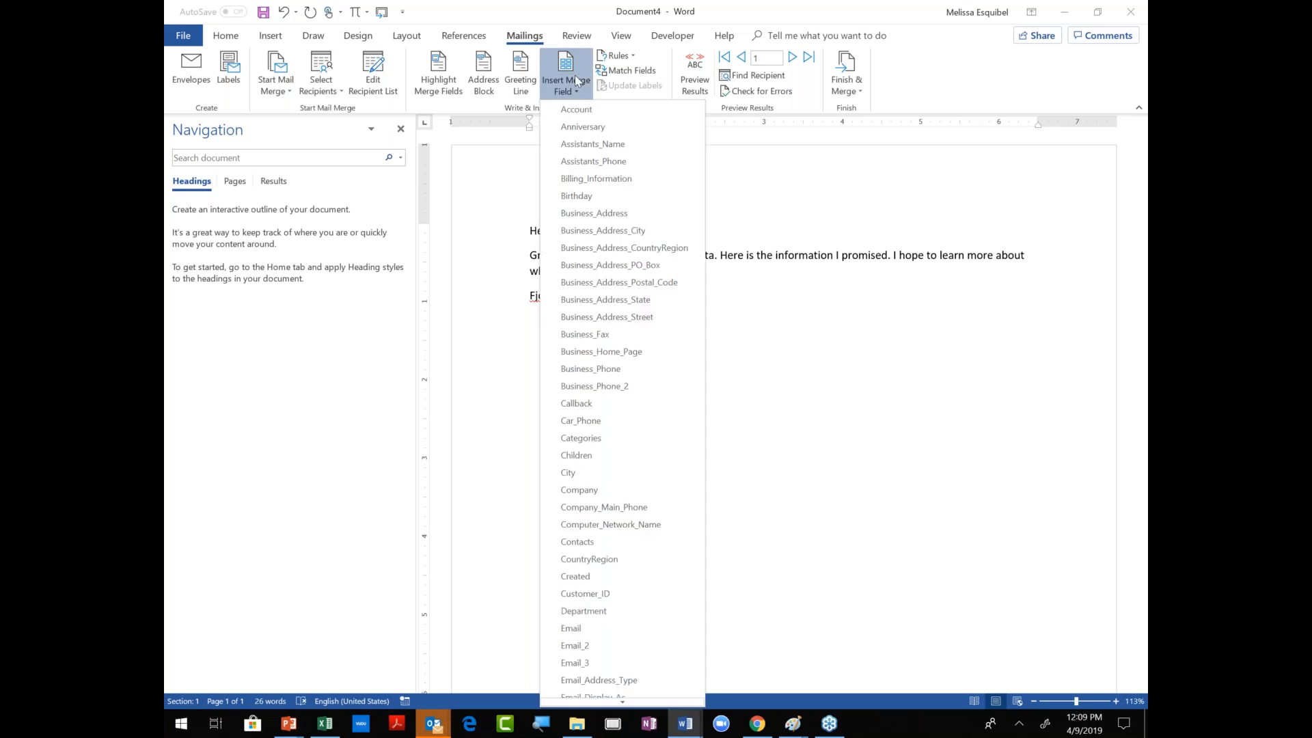
{"action": "left_click", "coordinate": [628, 493]}
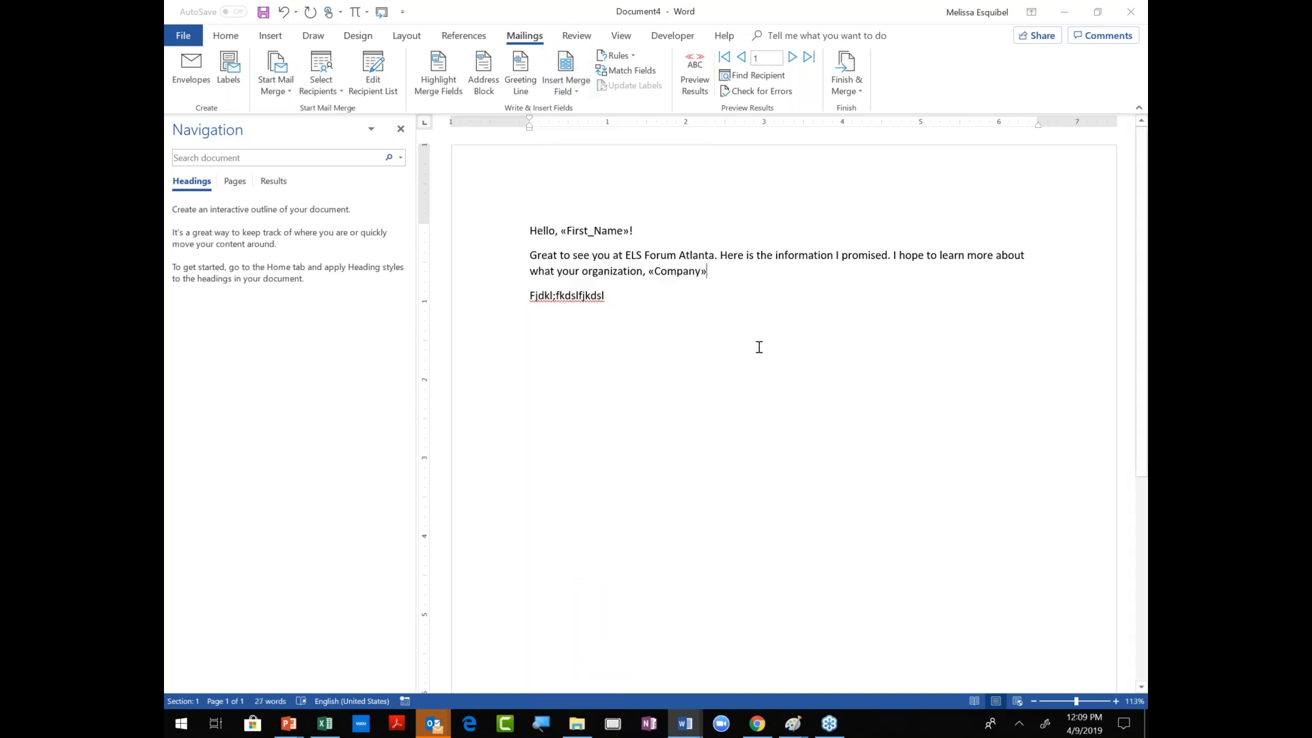
{"action": "type", "text": ", is up "}
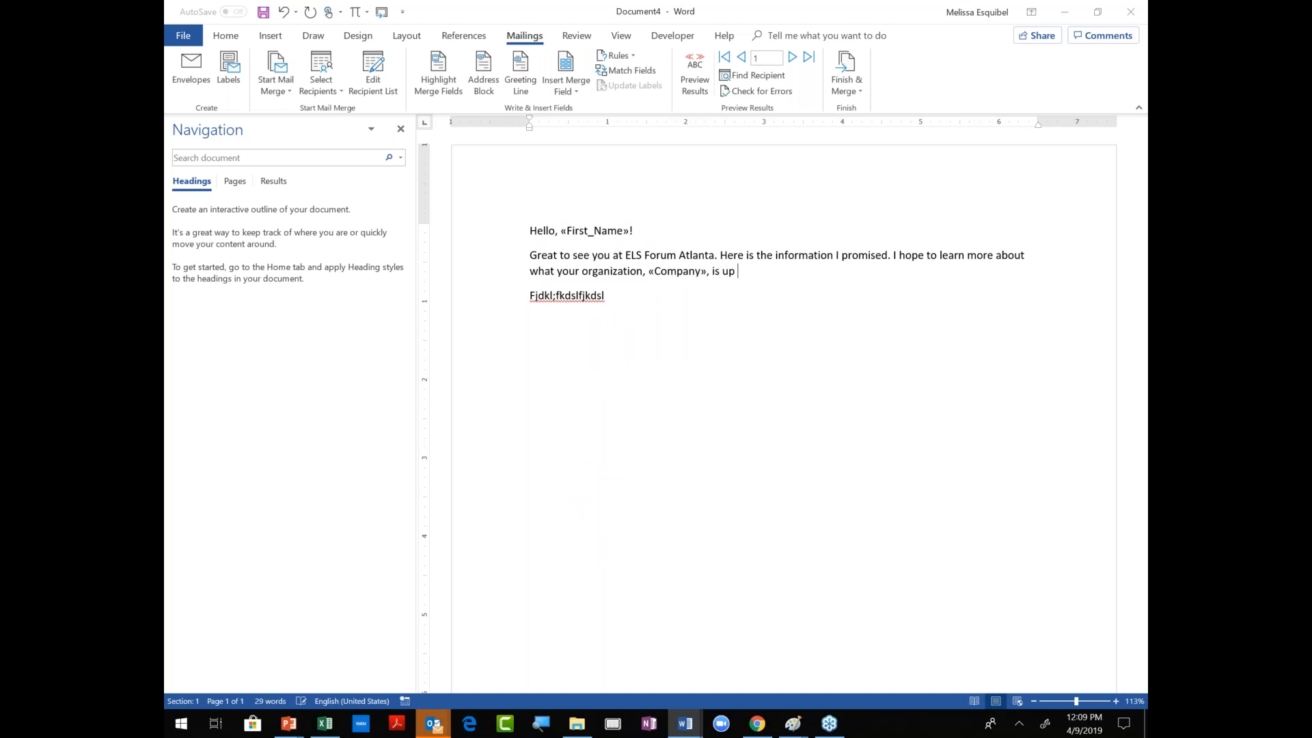
{"action": "type", "text": "to with Office 365."}
Finish the merge into a new document of individual letters for the recipients.
{"action": "left_click", "coordinate": [851, 92]}
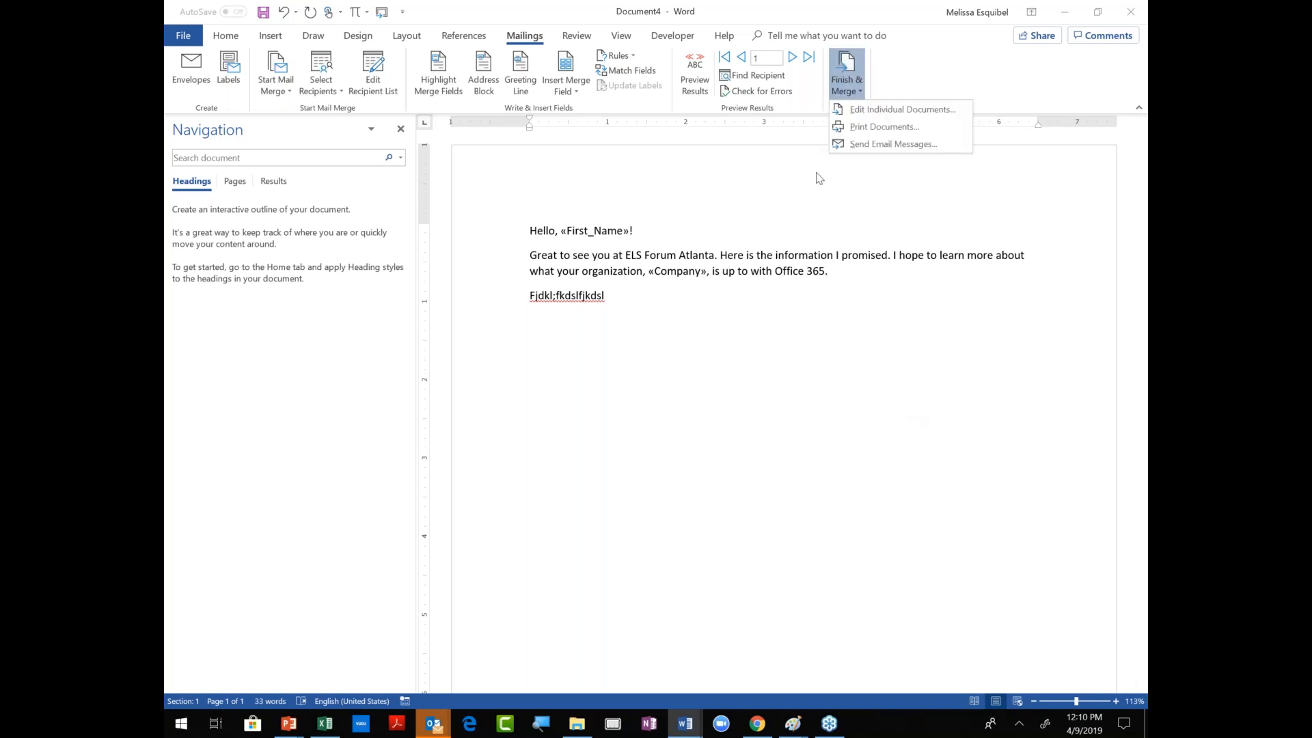
{"action": "left_click", "coordinate": [853, 111]}
{"action": "left_click", "coordinate": [634, 388]}
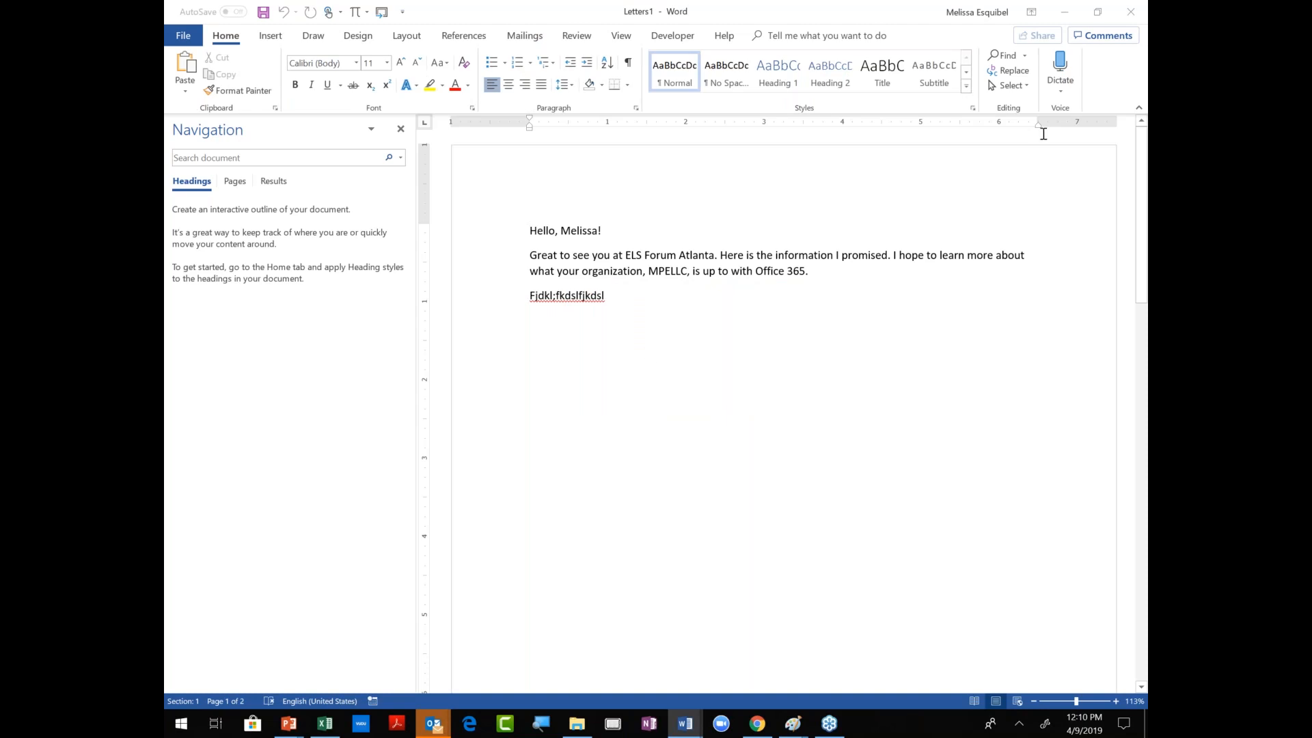
Check each recipient's letter in the merged document, and close that document without saving it.
{"action": "scroll", "coordinate": [682, 355], "scroll_direction": "down", "scroll_amount": 5}
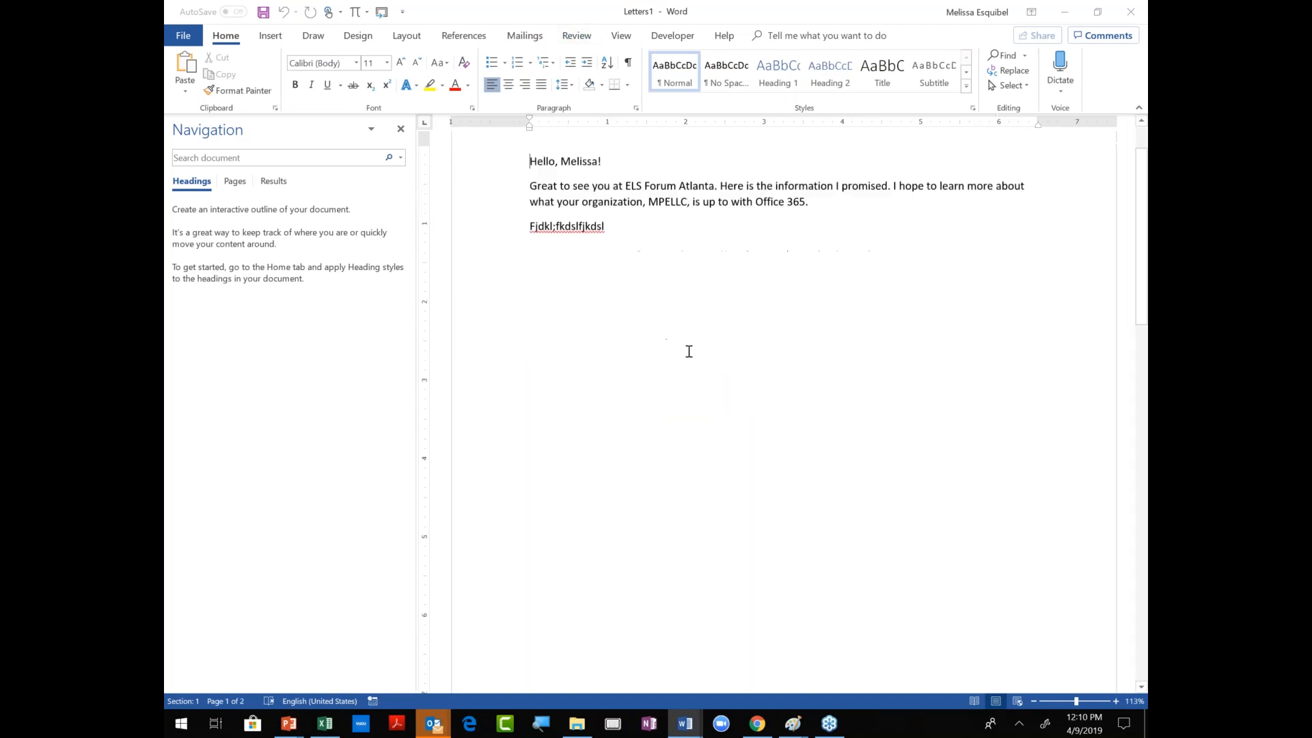
{"action": "scroll", "coordinate": [786, 560], "scroll_direction": "down", "scroll_amount": 3}
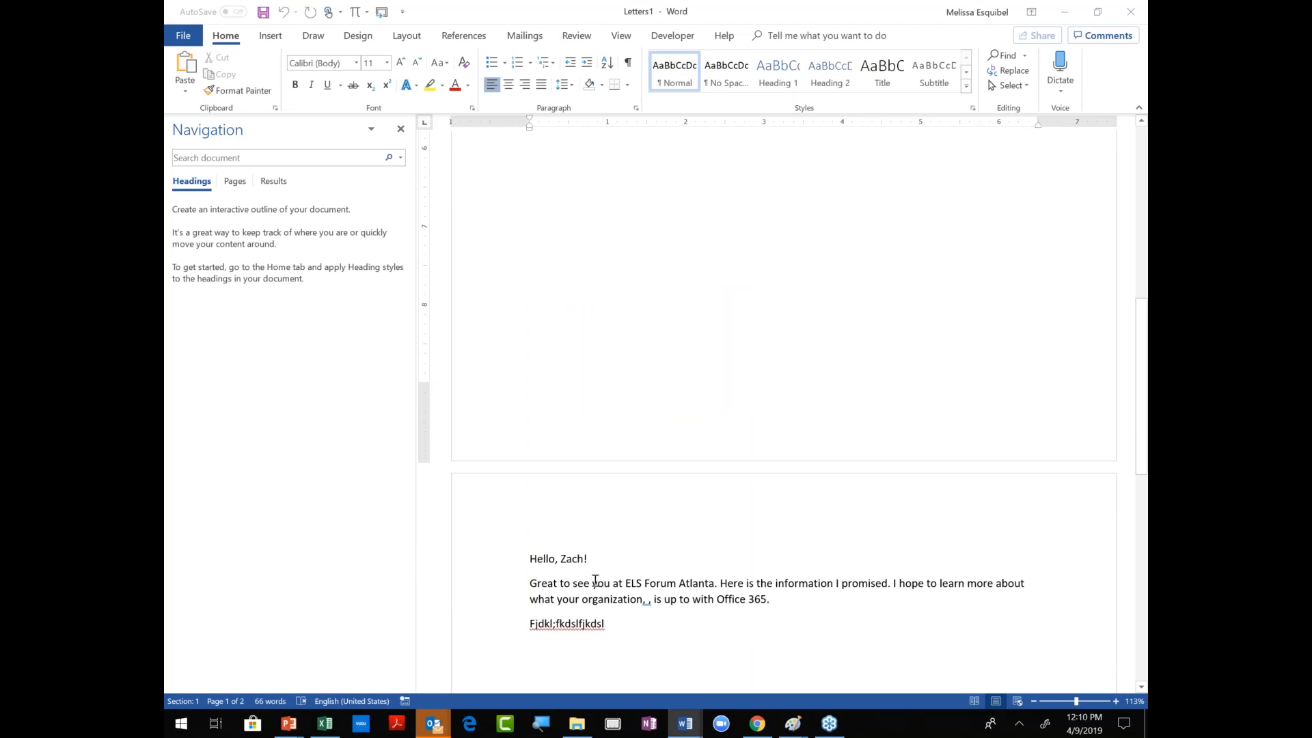
{"action": "scroll", "coordinate": [667, 555], "scroll_direction": "down", "scroll_amount": 2}
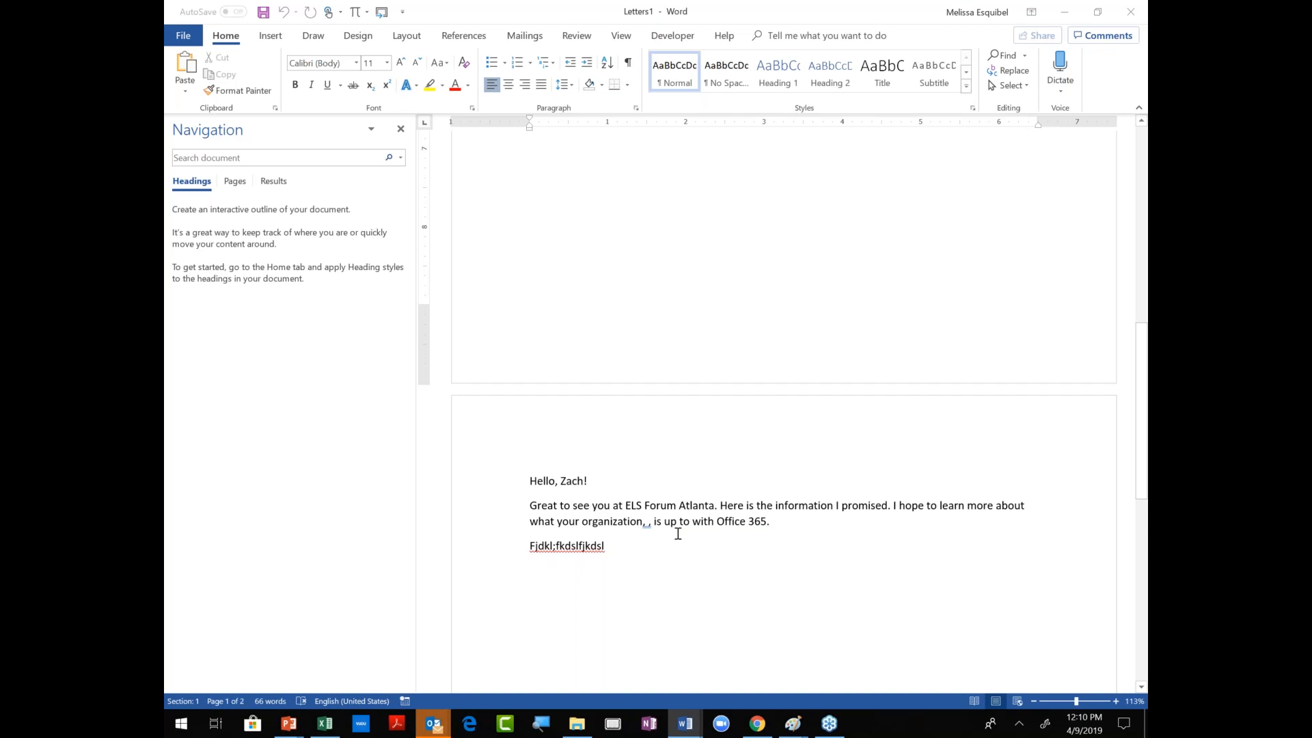
{"action": "scroll", "coordinate": [724, 530], "scroll_direction": "up", "scroll_amount": 12}
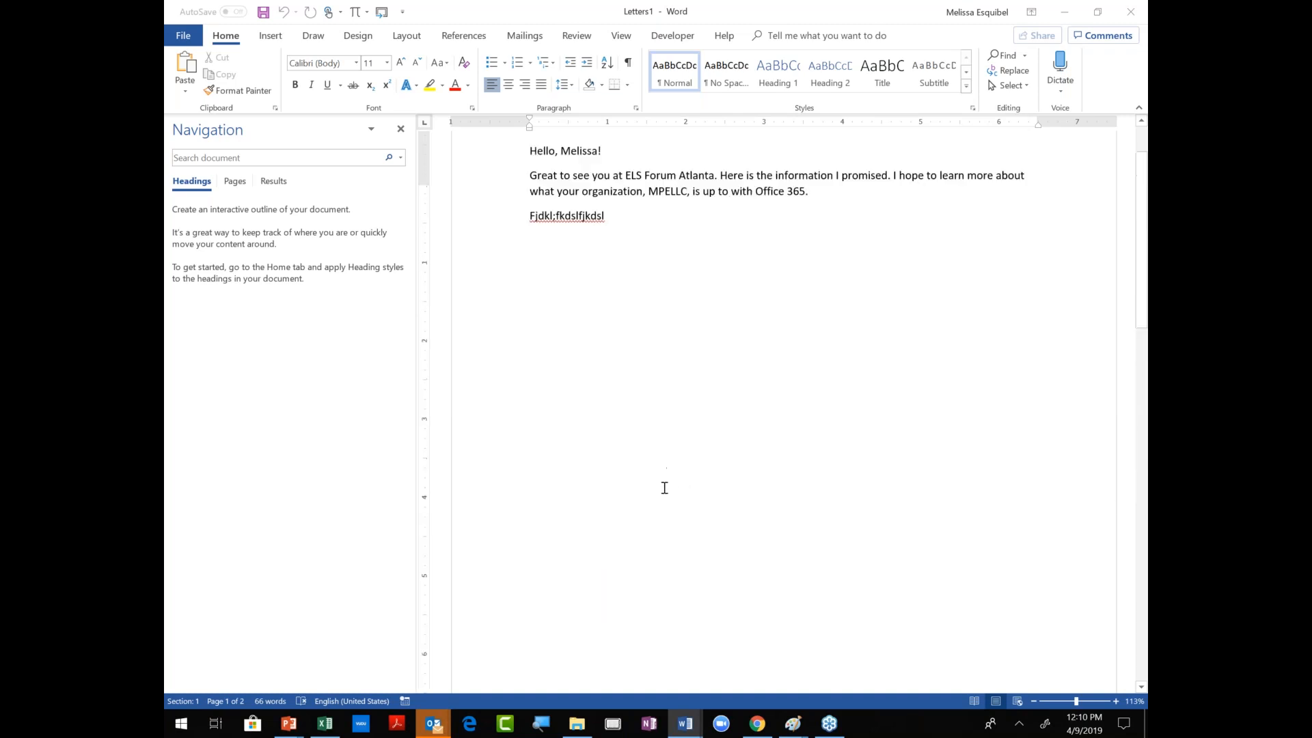
{"action": "scroll", "coordinate": [664, 487], "scroll_direction": "up", "scroll_amount": 1}
{"action": "scroll", "coordinate": [834, 613], "scroll_direction": "down", "scroll_amount": 8}
{"action": "scroll", "coordinate": [783, 630], "scroll_direction": "up", "scroll_amount": 4}
{"action": "key", "text": "ctrl+w"}
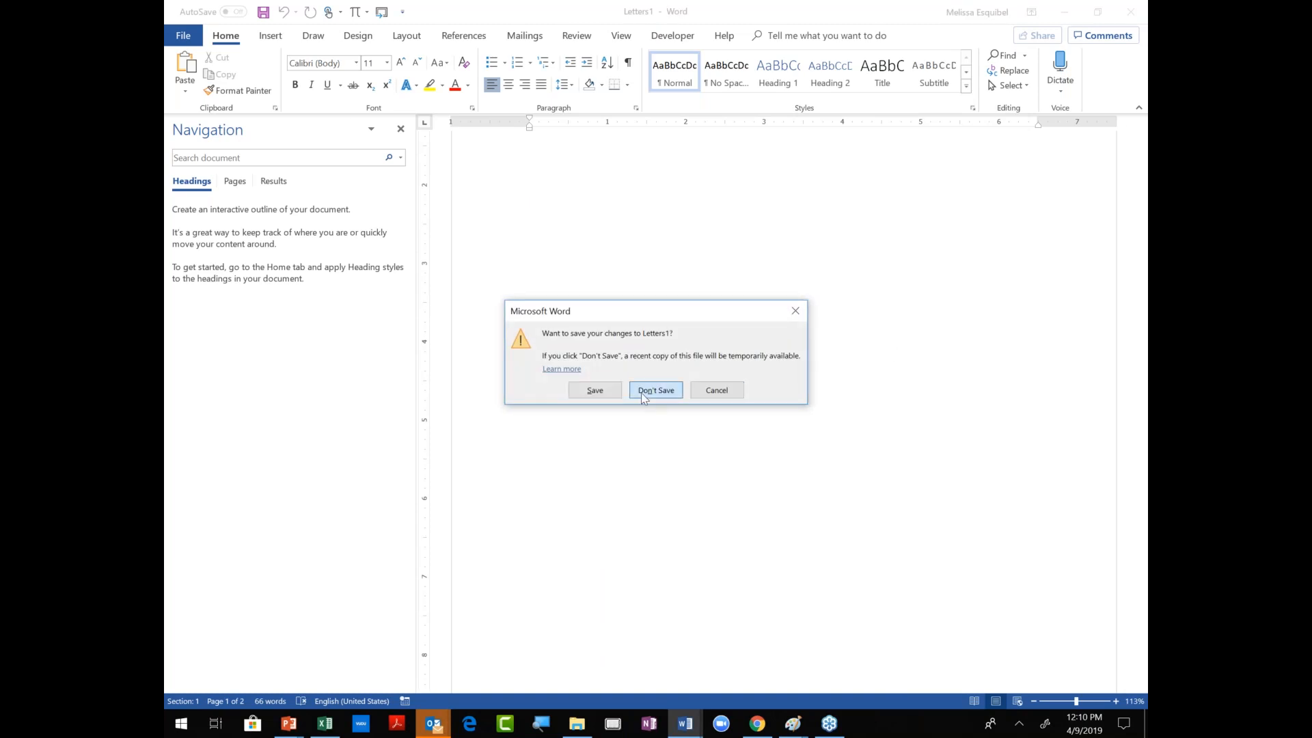
{"action": "left_click", "coordinate": [643, 393]}
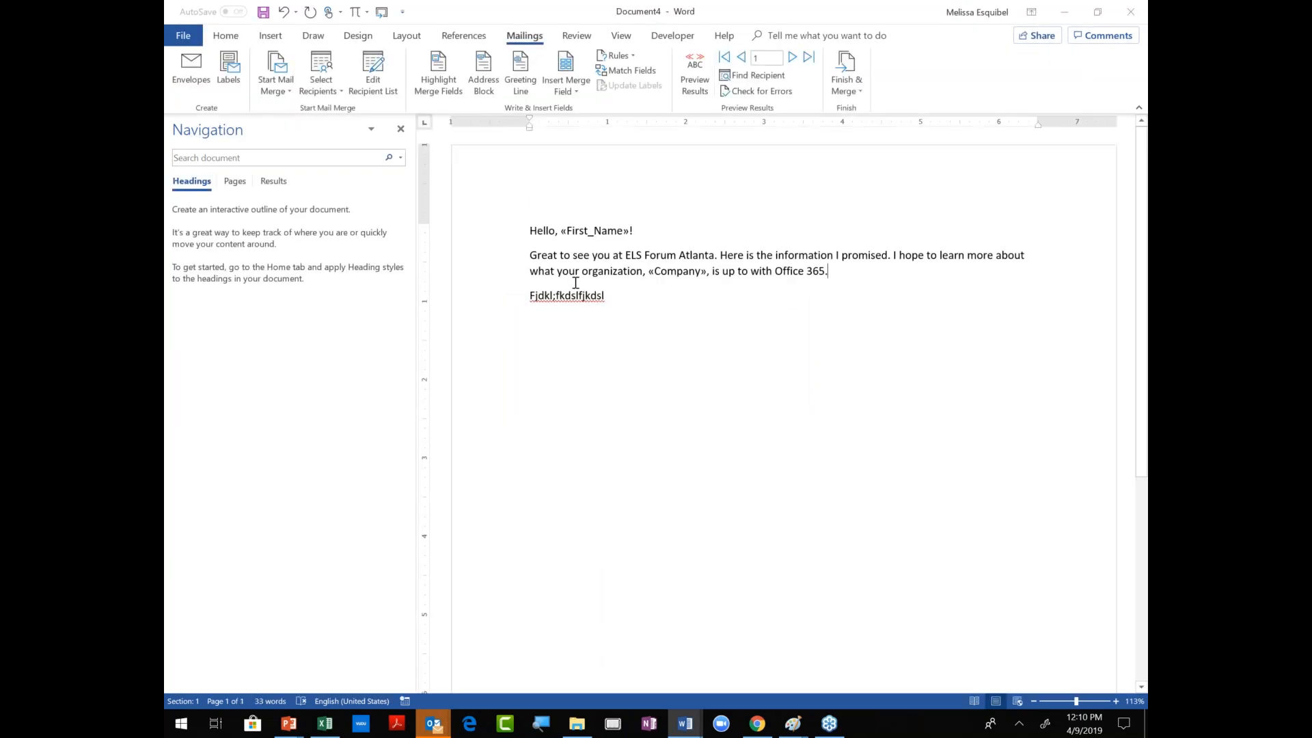
Switch to Outlook's Networking Contacts window and set Outlook to work offline.
{"action": "left_click", "coordinate": [848, 65]}
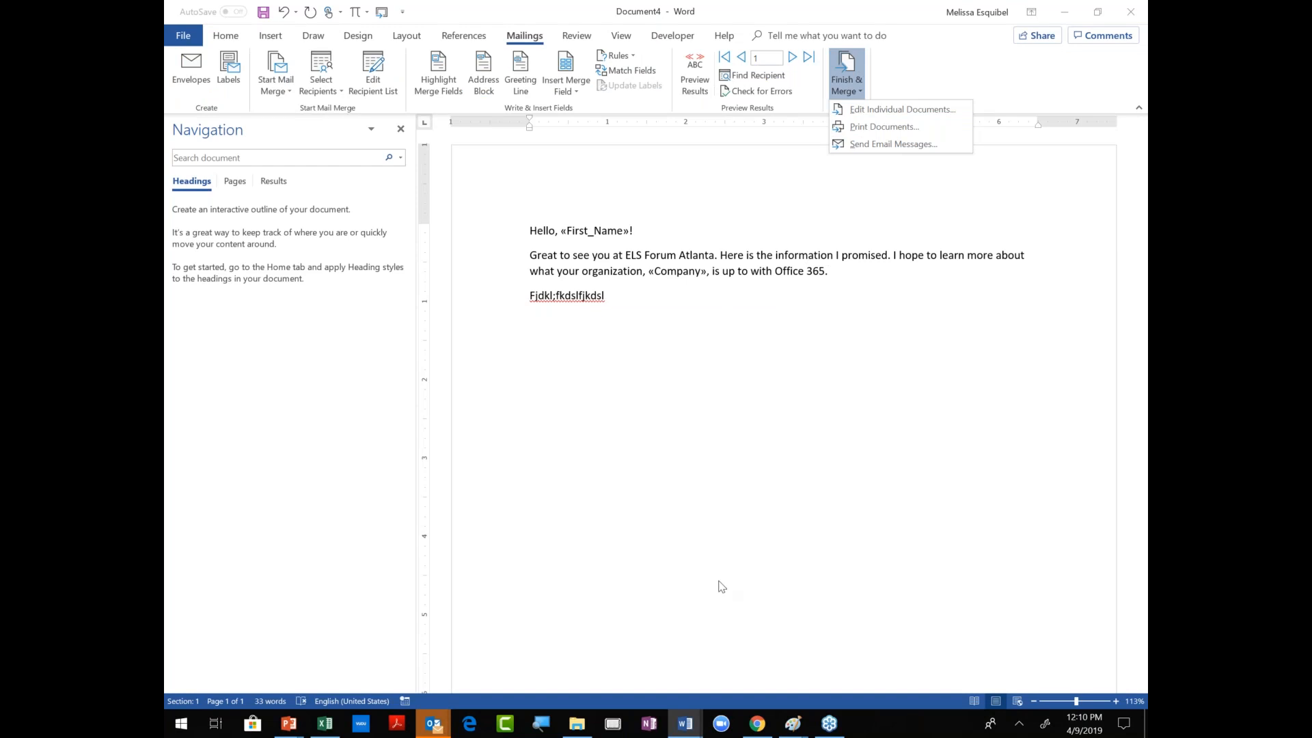
{"action": "left_click", "coordinate": [436, 730]}
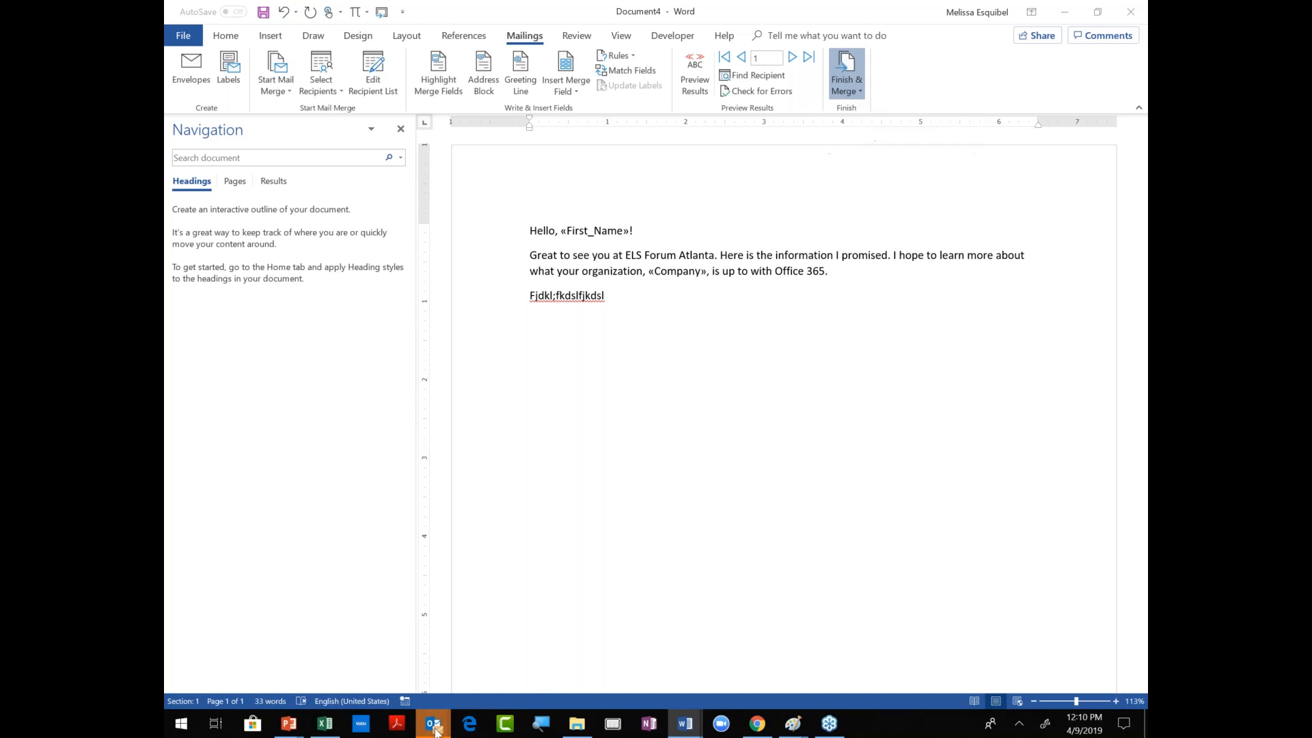
{"action": "mouse_move", "coordinate": [435, 728]}
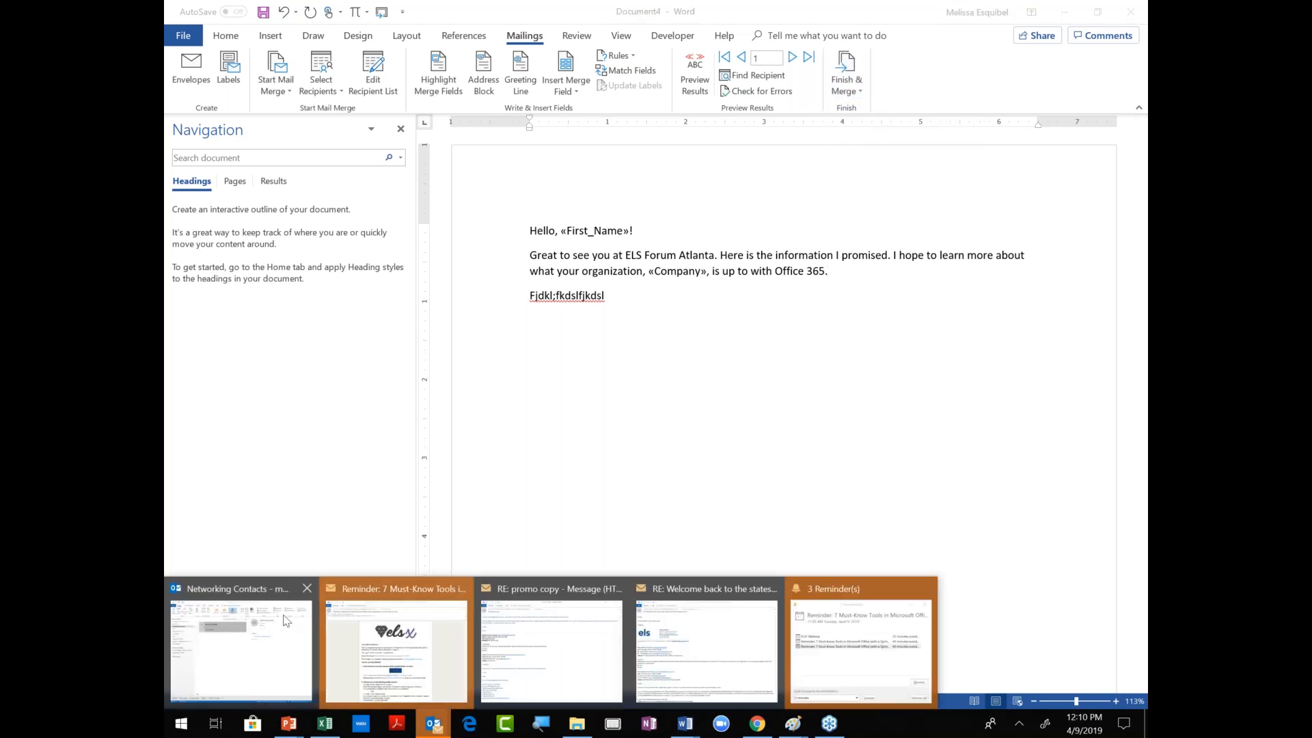
{"action": "left_click", "coordinate": [276, 656]}
{"action": "left_click", "coordinate": [287, 38]}
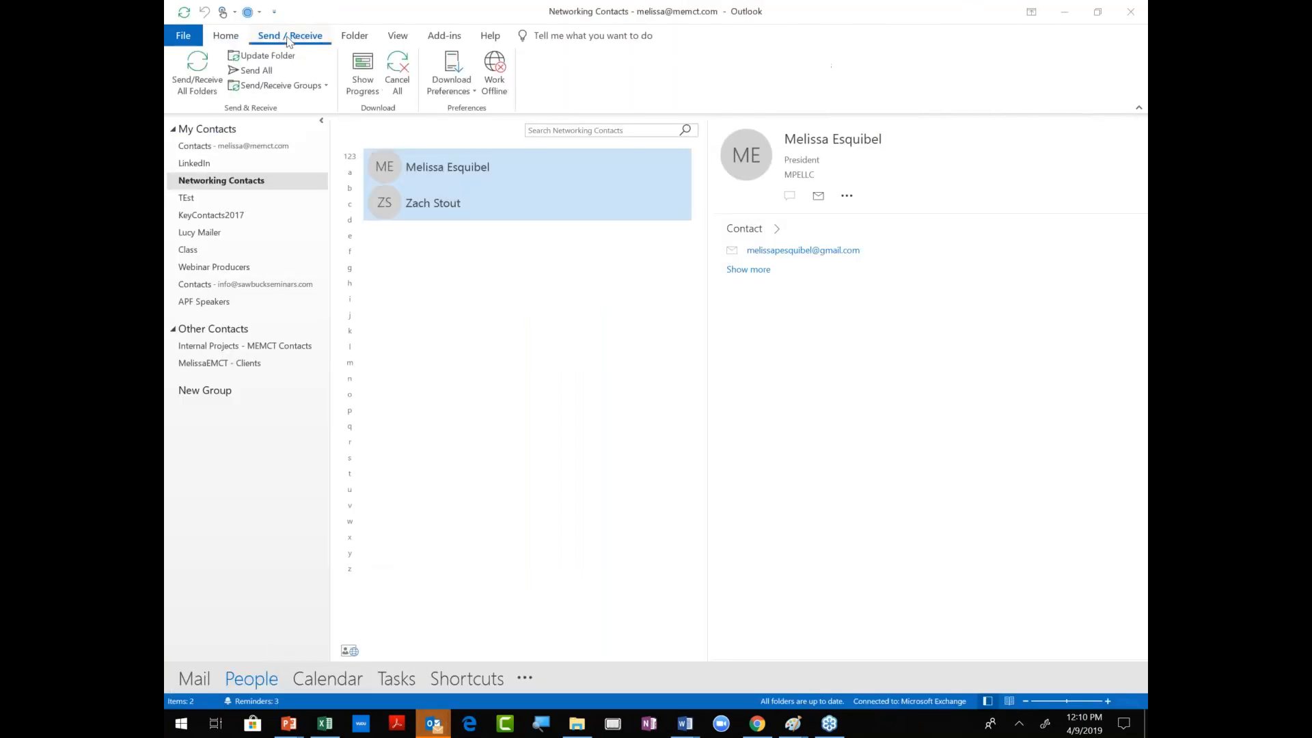
{"action": "left_click", "coordinate": [501, 89]}
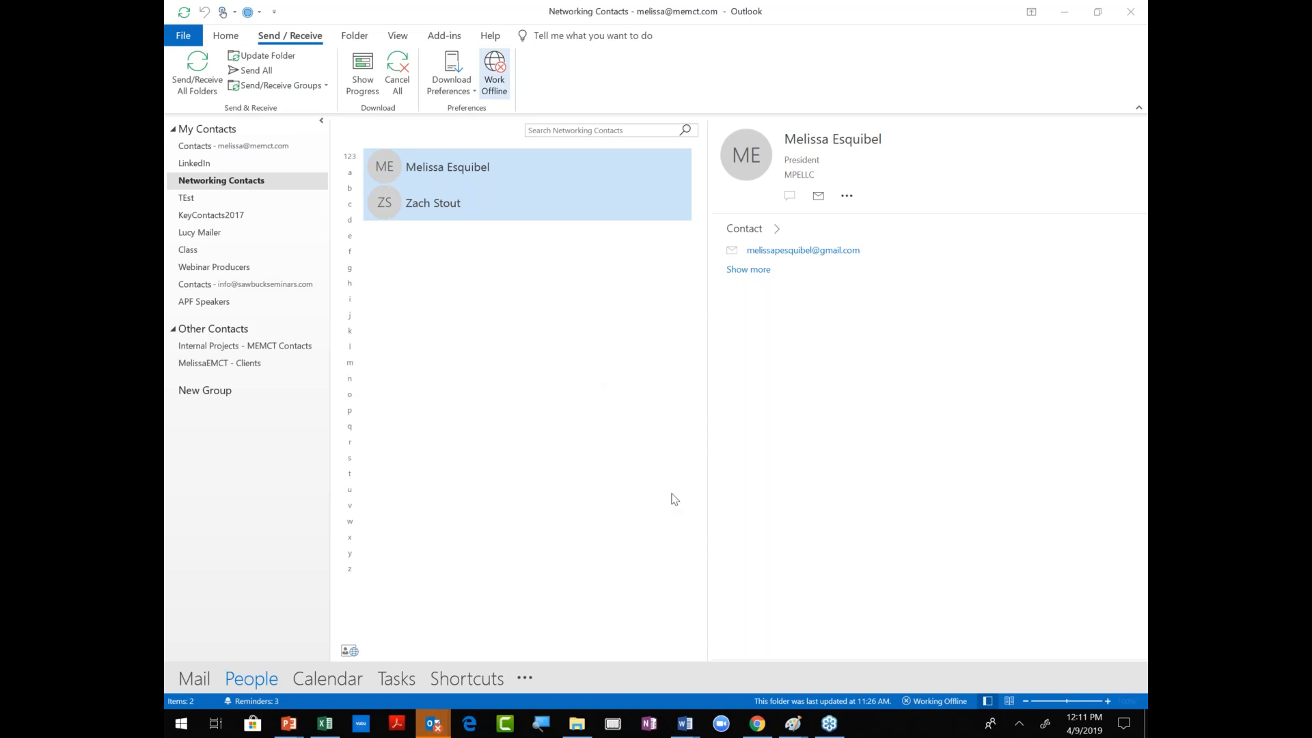
Return to the Word merge document and merge all records to e-mail, using the Email field, subject "Test Merge Email" and HTML format.
{"action": "key", "text": "alt+Tab"}
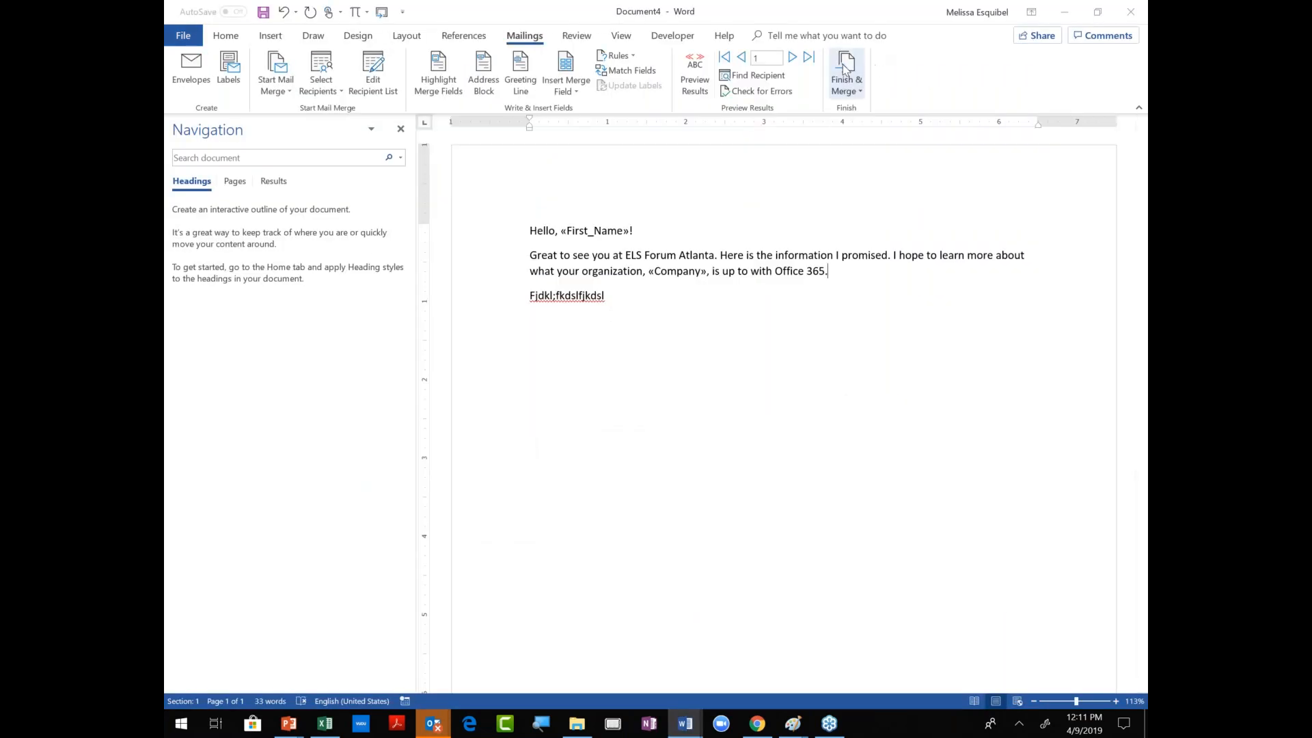
{"action": "left_click", "coordinate": [845, 69]}
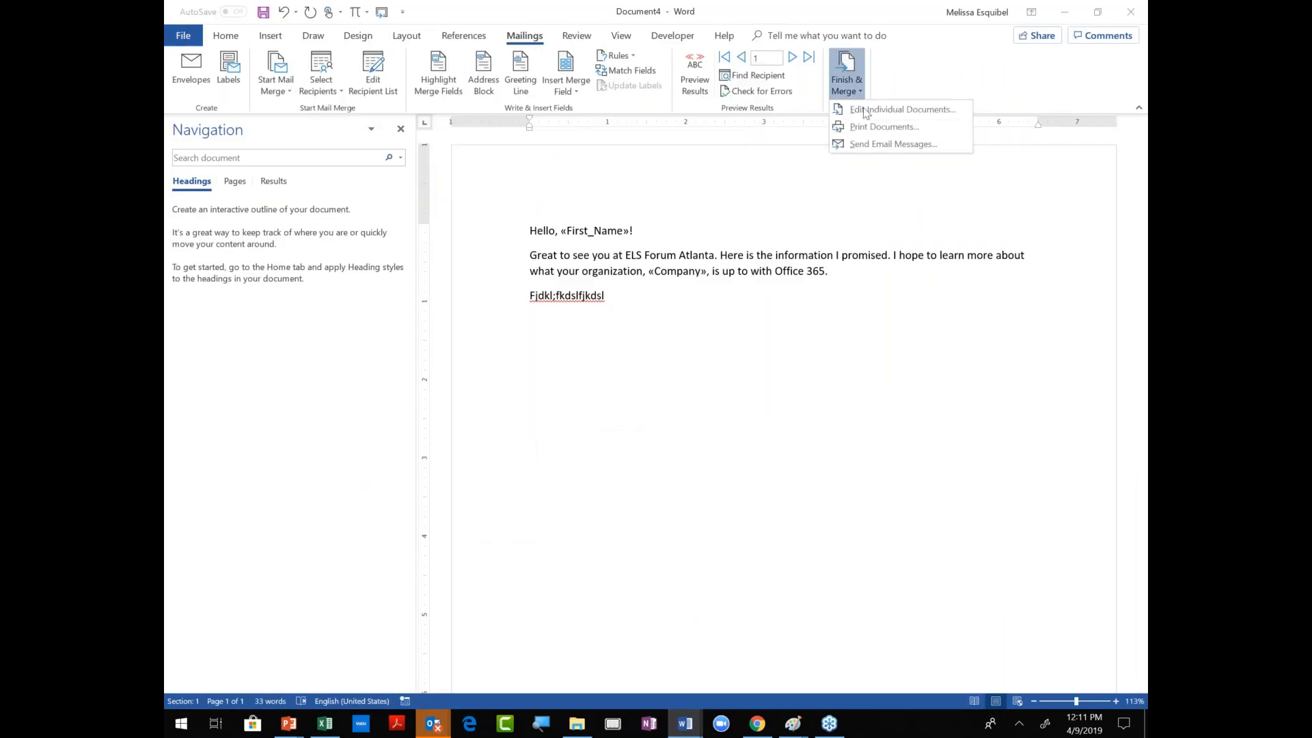
{"action": "left_click", "coordinate": [887, 144]}
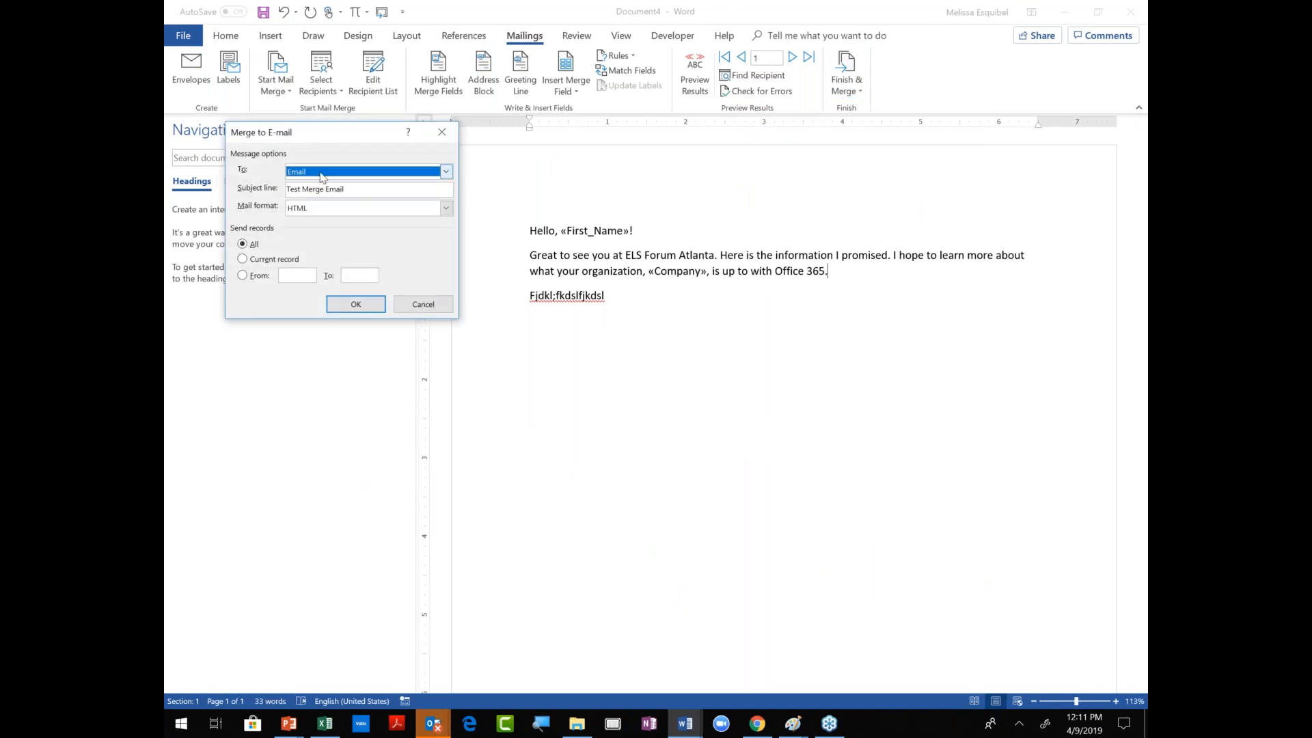
{"action": "left_click", "coordinate": [356, 309]}
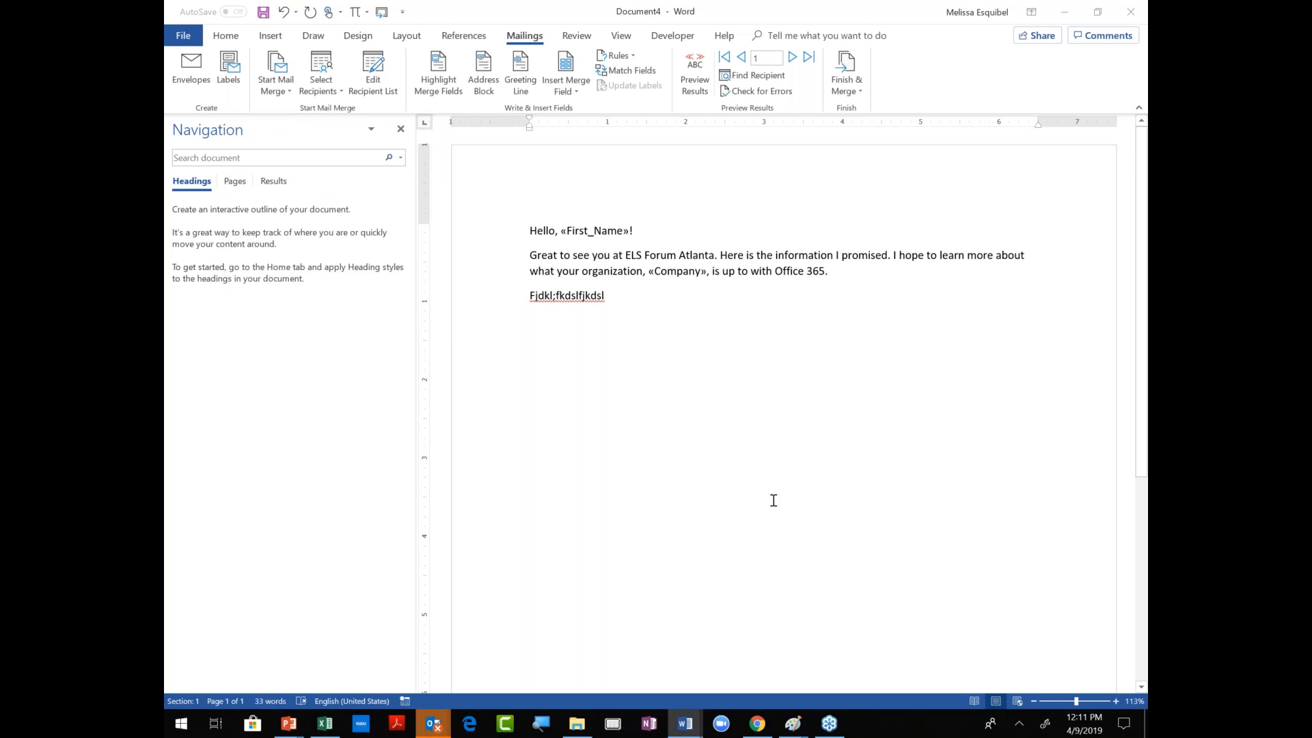
Switch to Outlook mail, collapse the first account's folders and open the second account's Outbox.
{"action": "key", "text": "alt+Tab"}
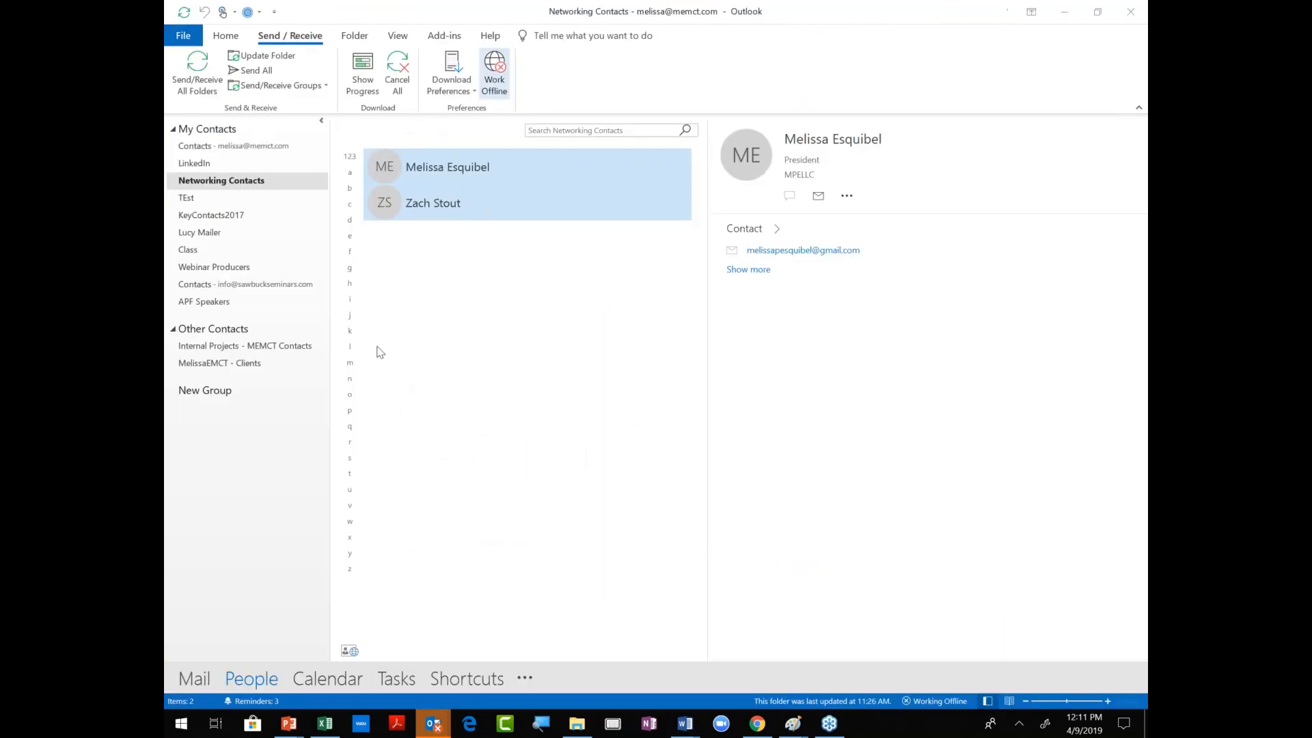
{"action": "left_click", "coordinate": [201, 679]}
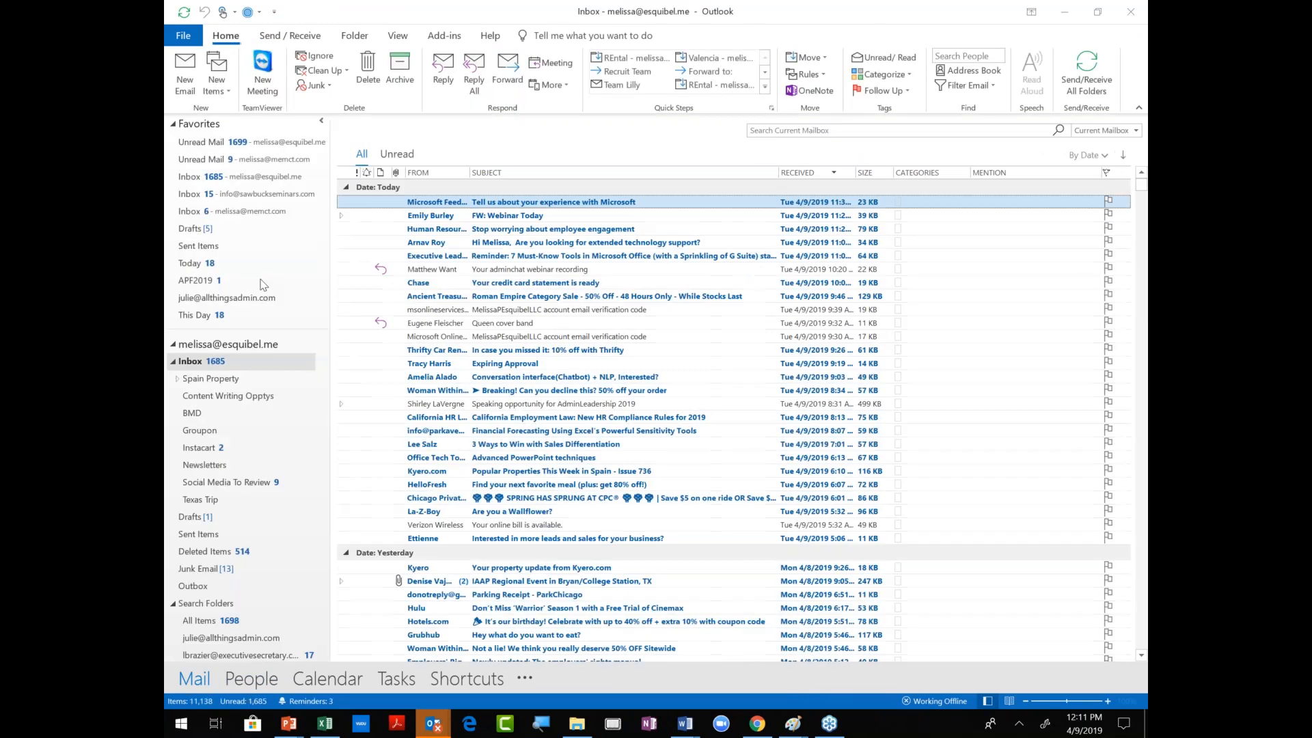
{"action": "left_click", "coordinate": [173, 344]}
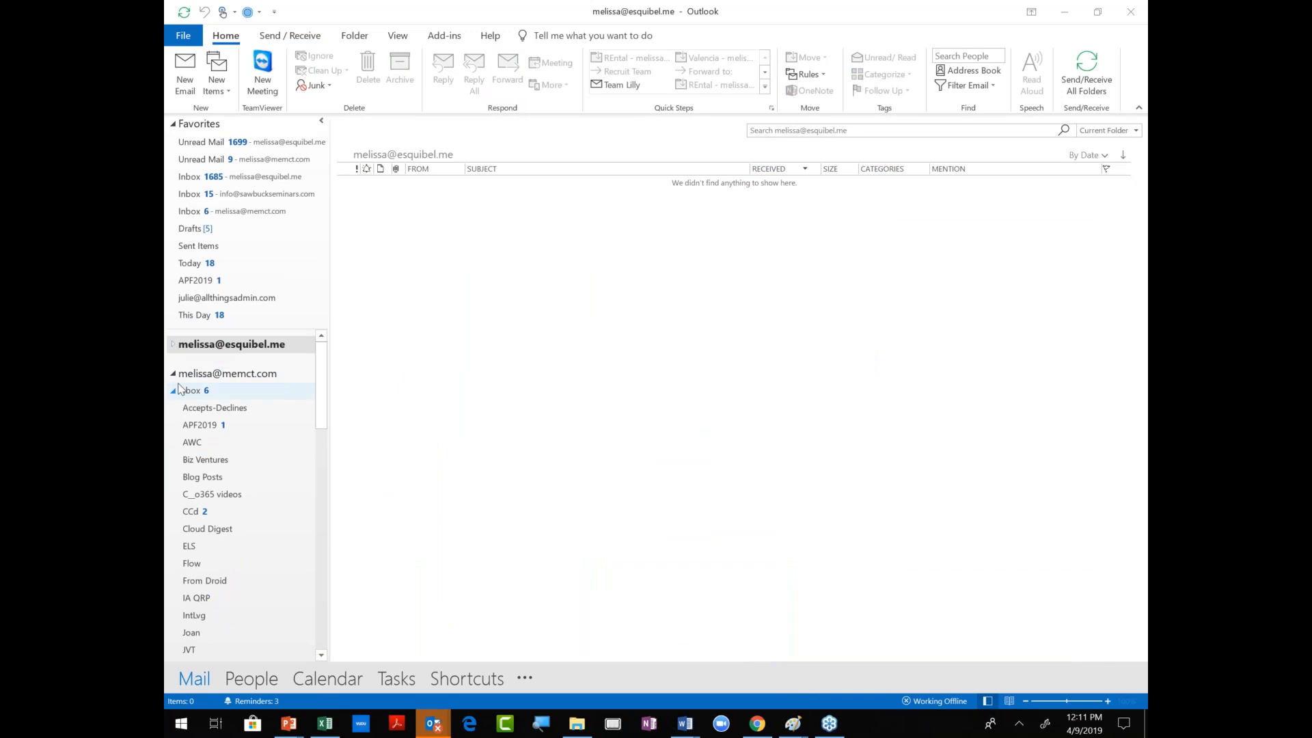
{"action": "left_click_drag", "start_coordinate": [327, 411], "coordinate": [346, 547]}
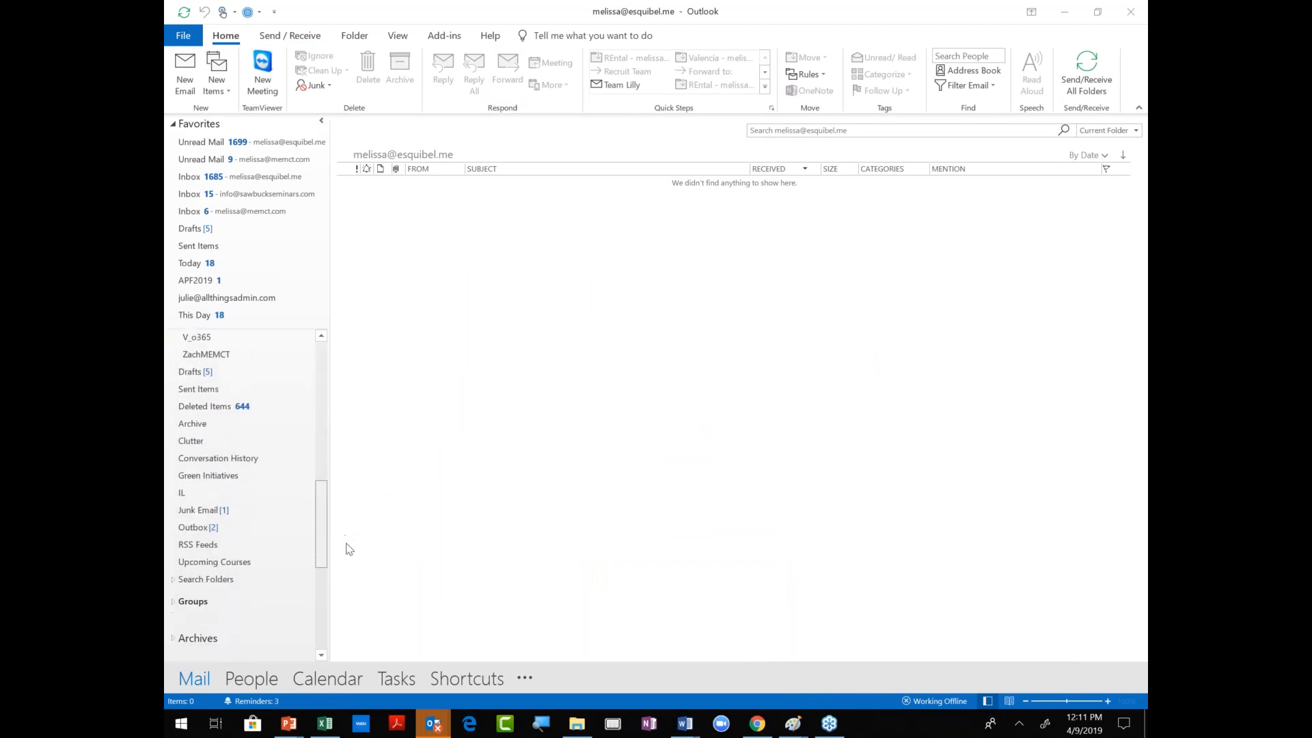
{"action": "left_click", "coordinate": [228, 539]}
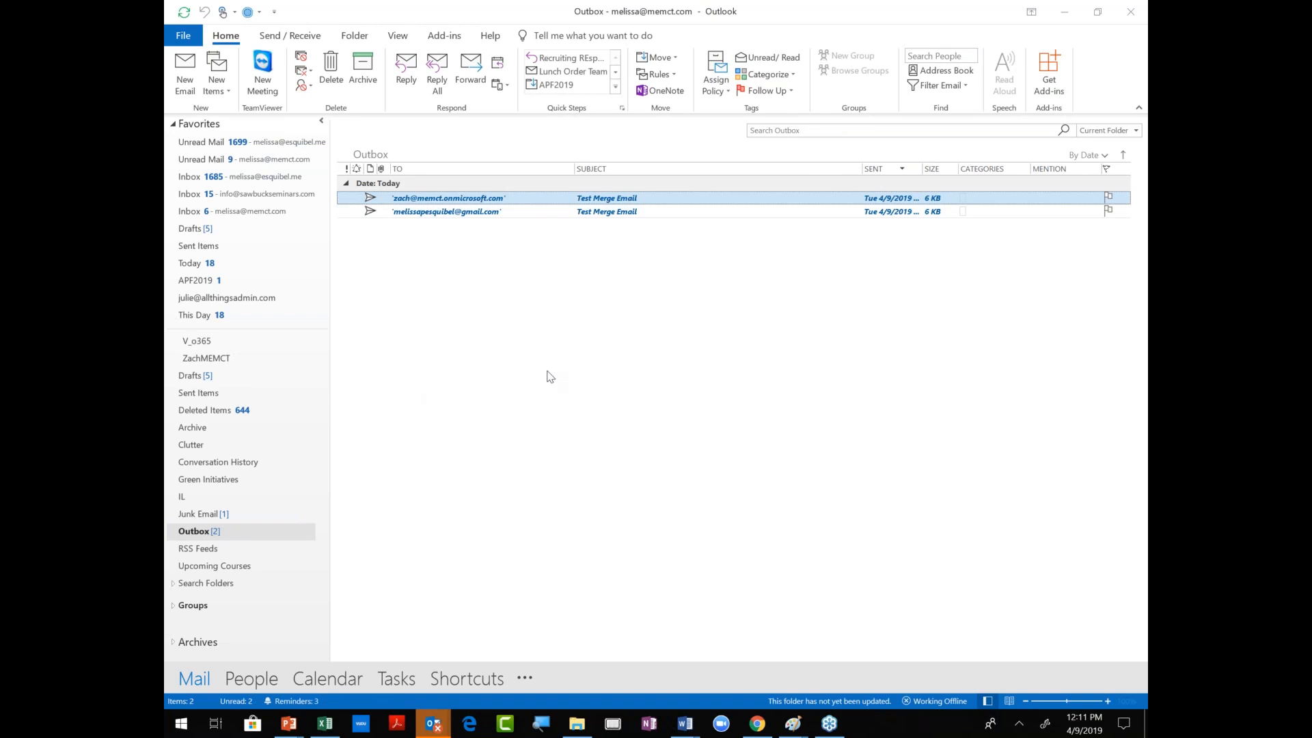
Open the first queued Test Merge Email, remove the stray commas around the empty company name after "organization", and send it again.
{"action": "double_click", "coordinate": [499, 201]}
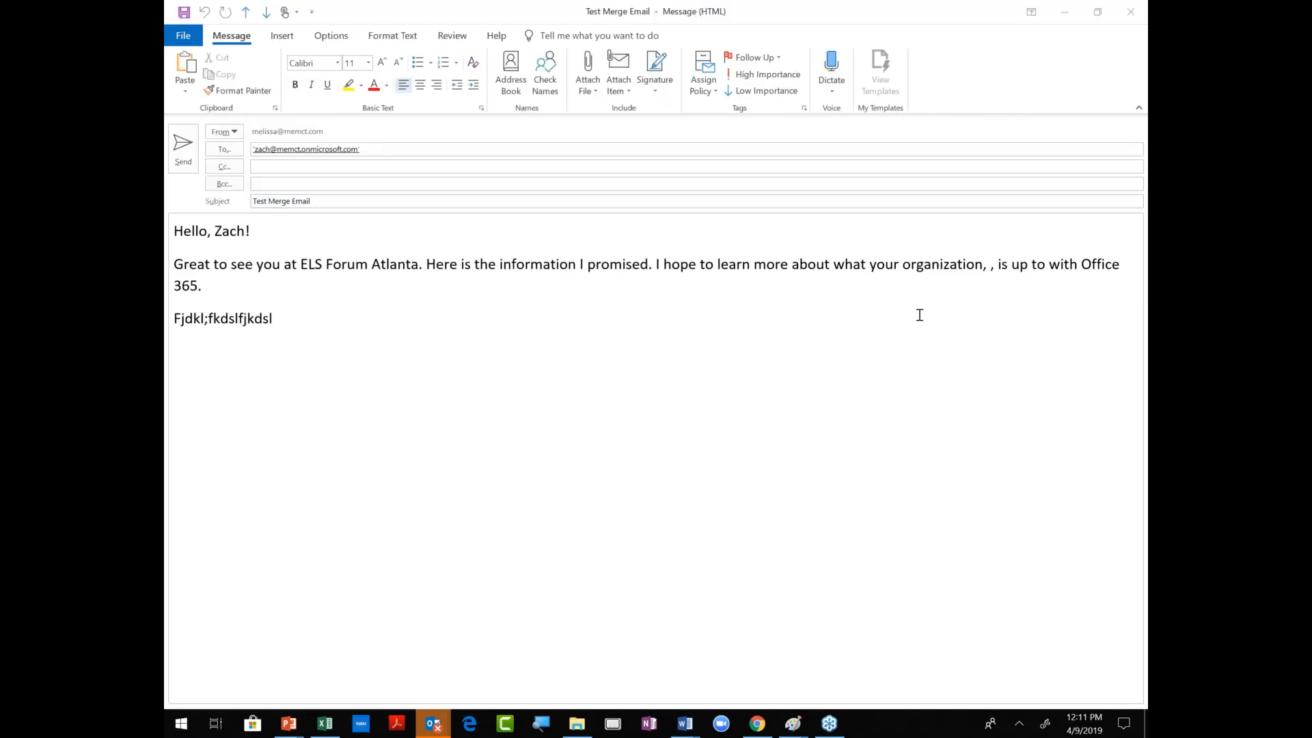
{"action": "left_click", "coordinate": [976, 265]}
{"action": "key", "text": "shift+Right"}
{"action": "key", "text": "shift+Right"}
{"action": "key", "text": "Delete"}
{"action": "key", "text": "Delete"}
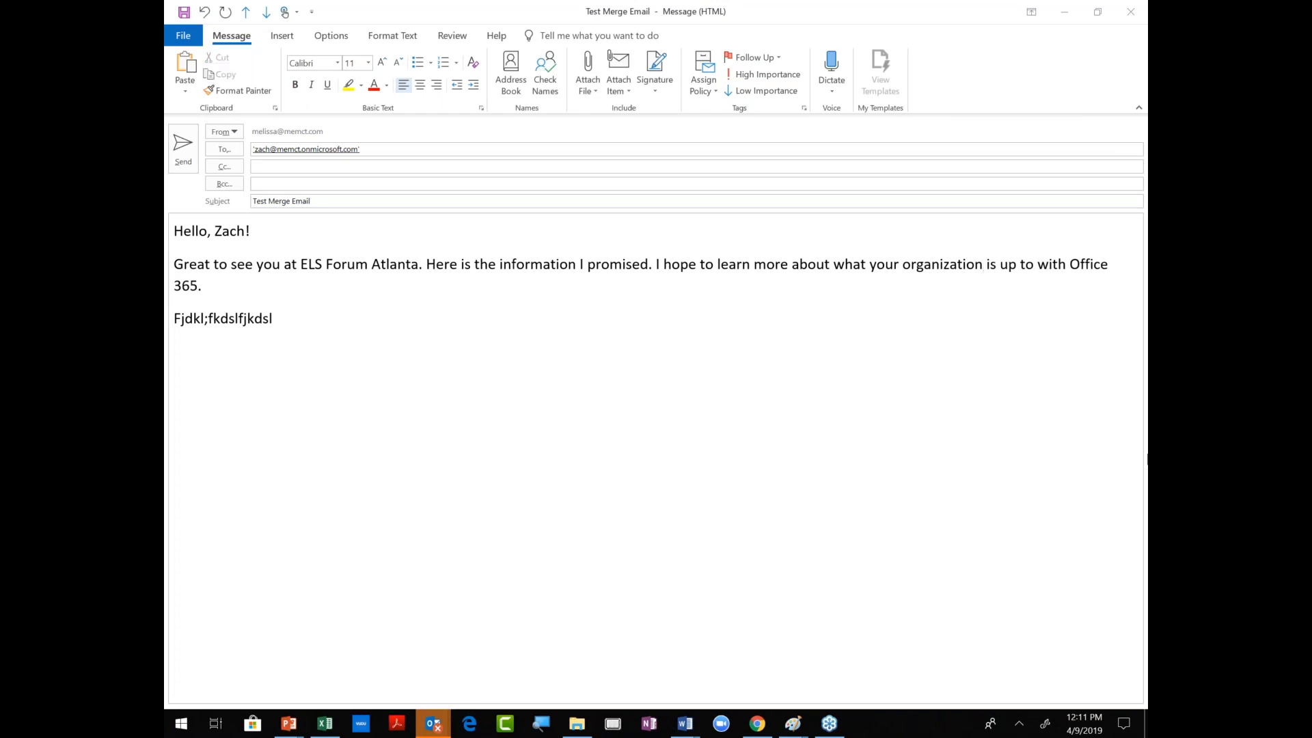
{"action": "left_click", "coordinate": [186, 164]}
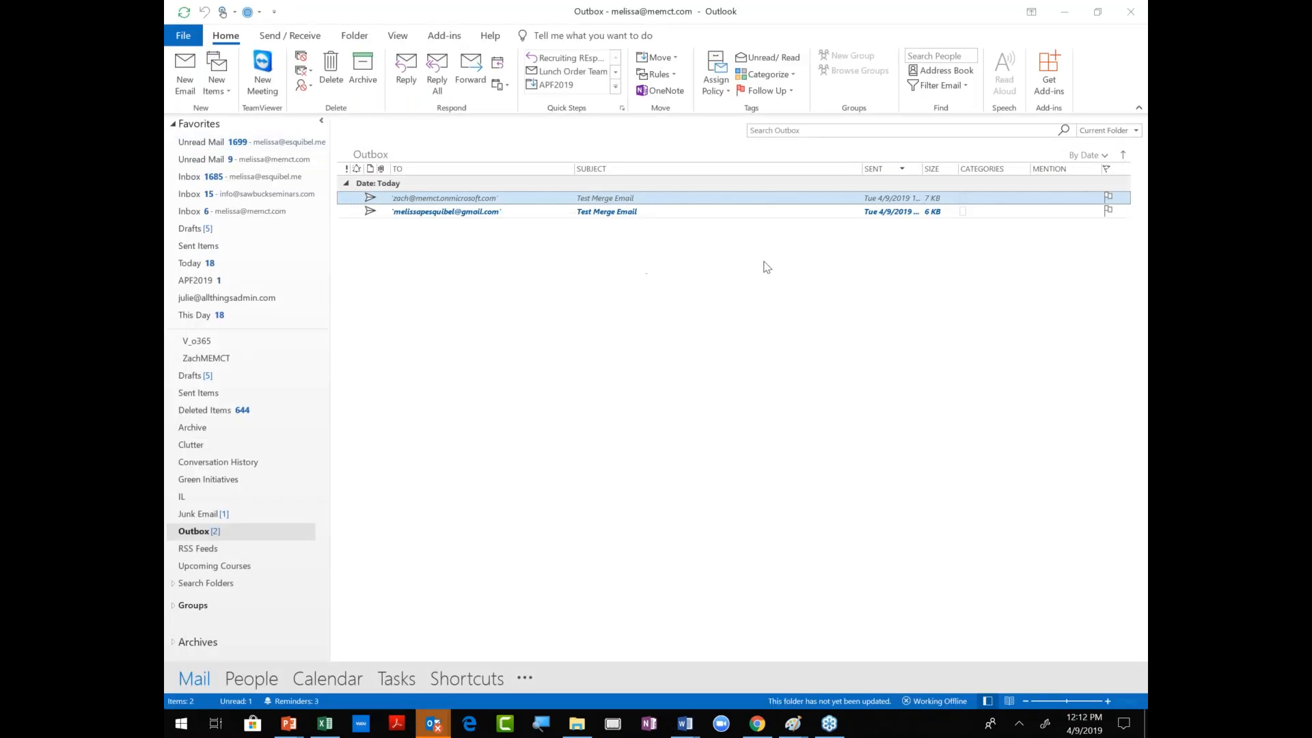
Put Outlook back online to release the queued merge messages, and switch to the PowerPoint slide show.
{"action": "left_click", "coordinate": [312, 38]}
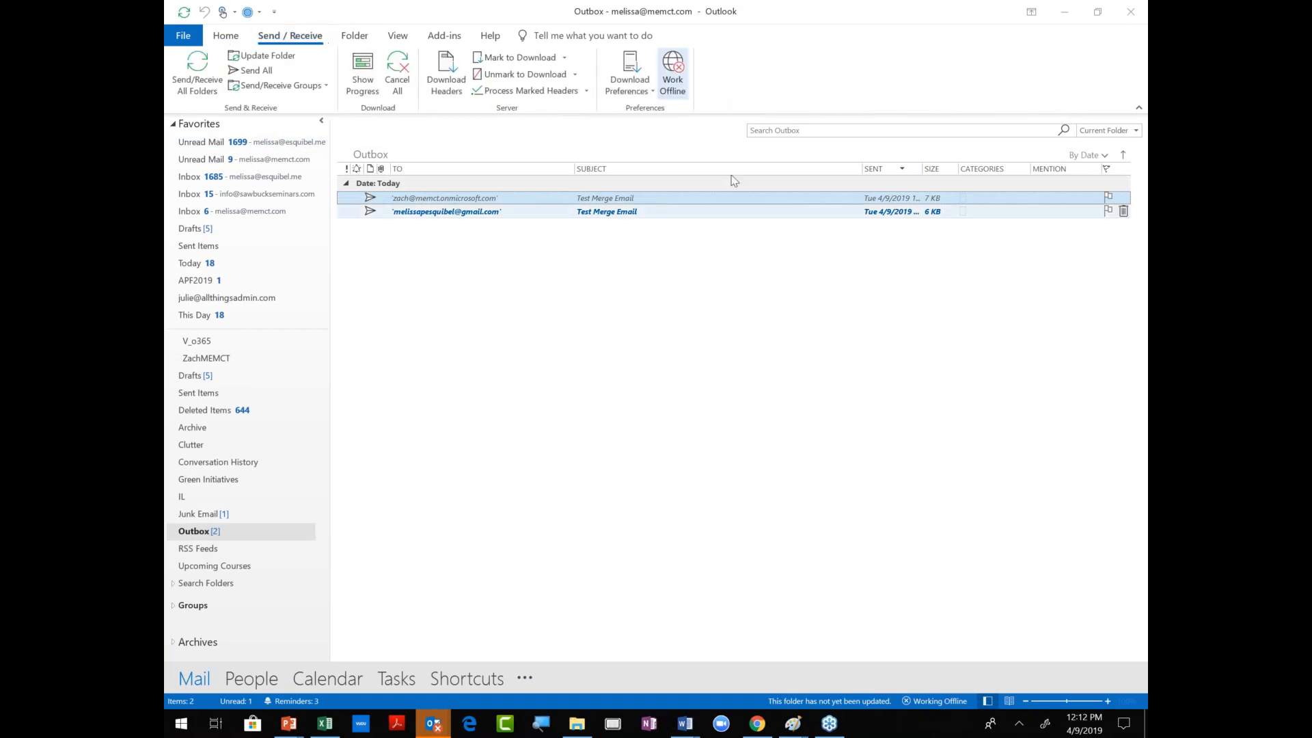
{"action": "left_click", "coordinate": [671, 90]}
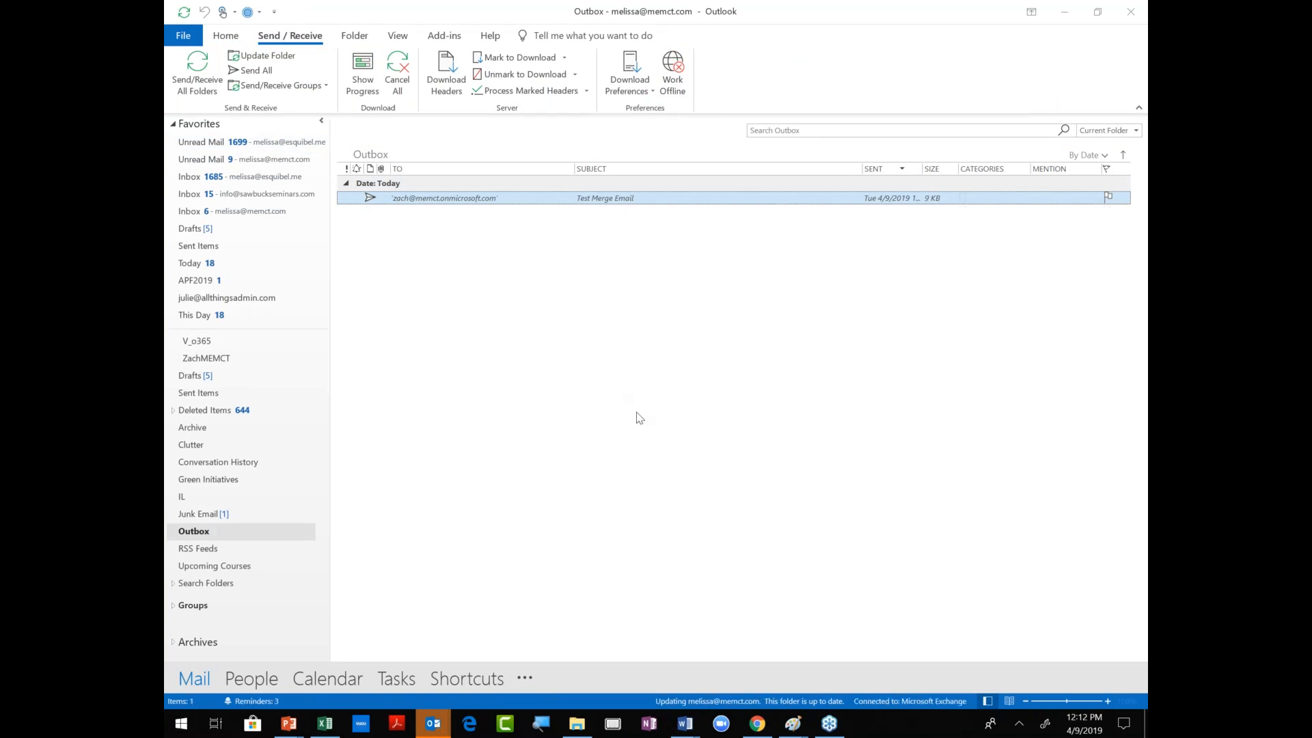
{"action": "key", "text": "alt+Tab"}
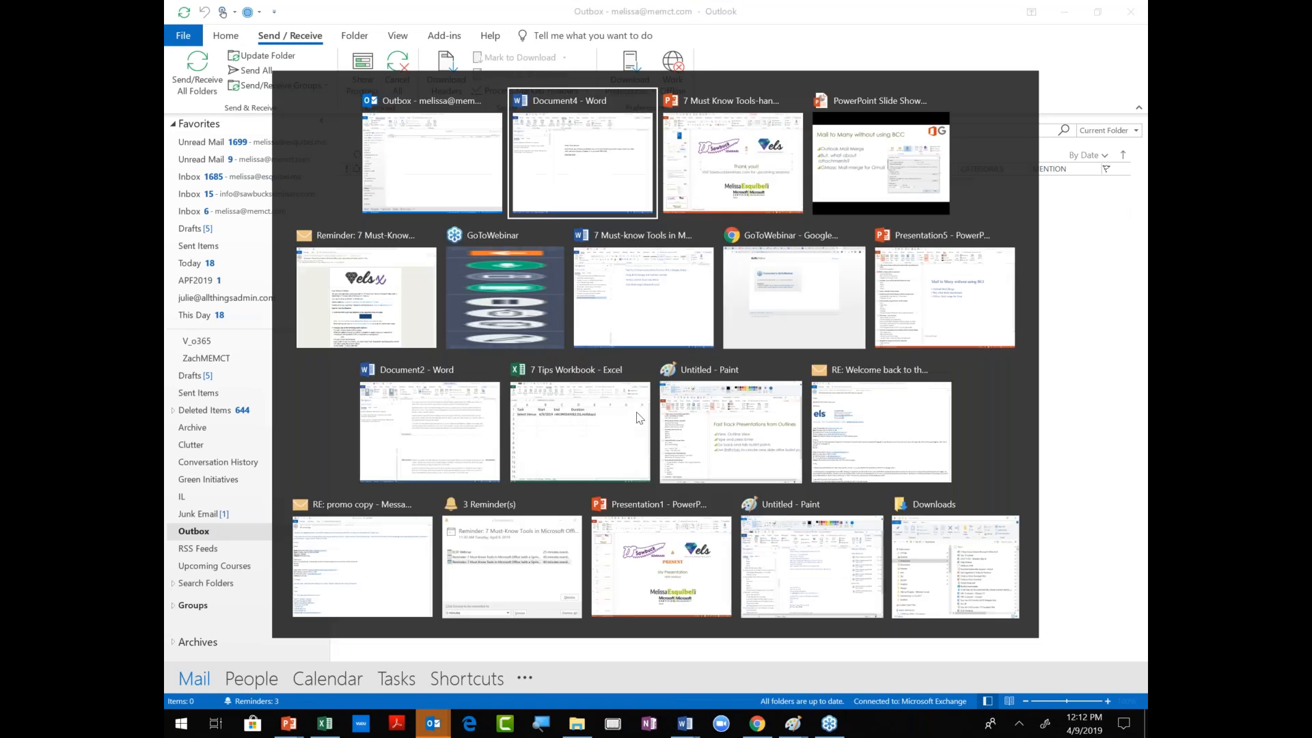
{"action": "key", "text": "alt+Tab"}
{"action": "key", "text": "alt+Tab"}
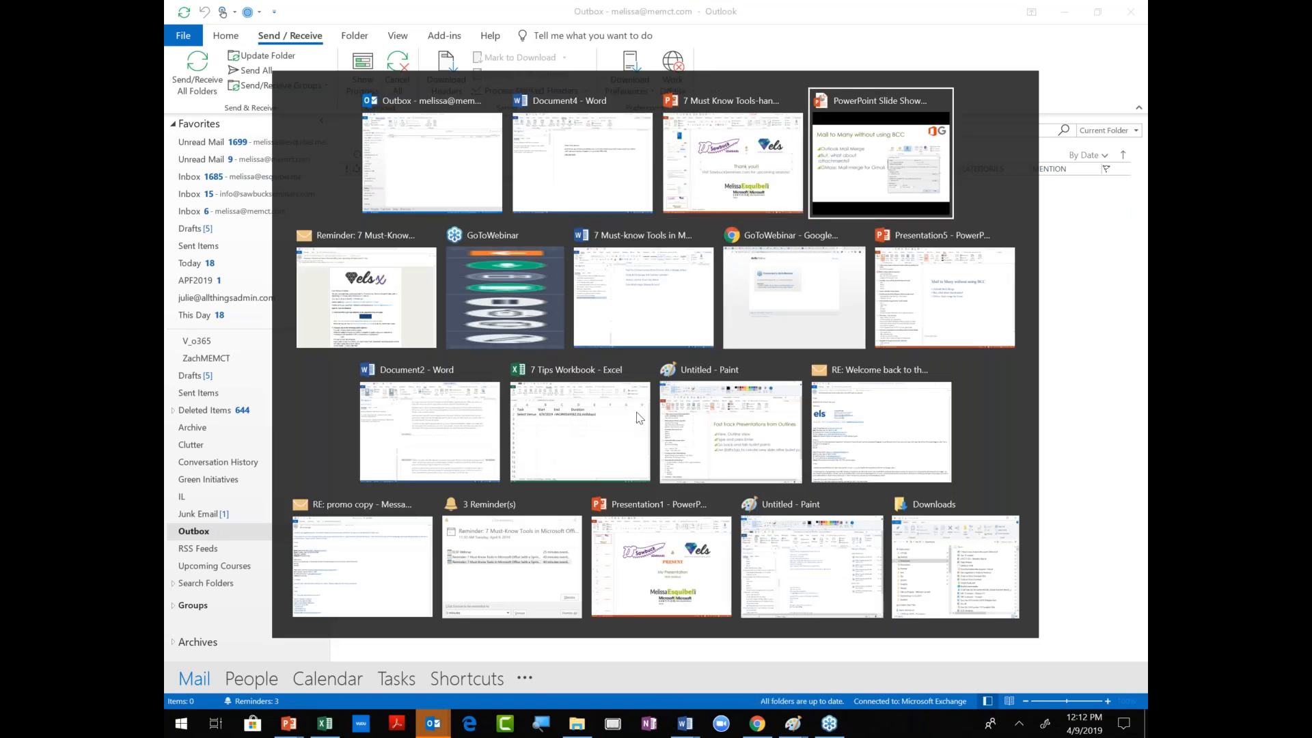
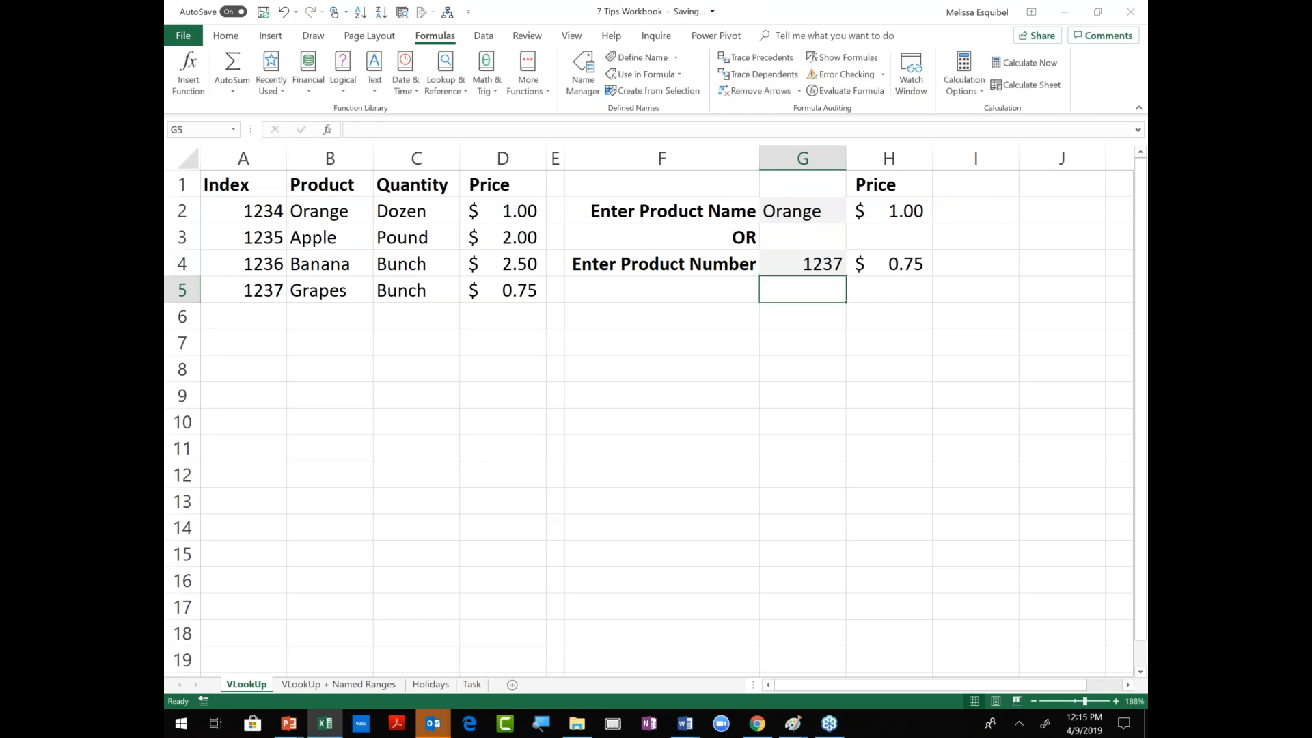
Undo the product name and number entries in G2 and G4, and create a copy of the VLookUp sheet before the original.
{"action": "key", "text": "ctrl+z"}
{"action": "key", "text": "ctrl+z"}
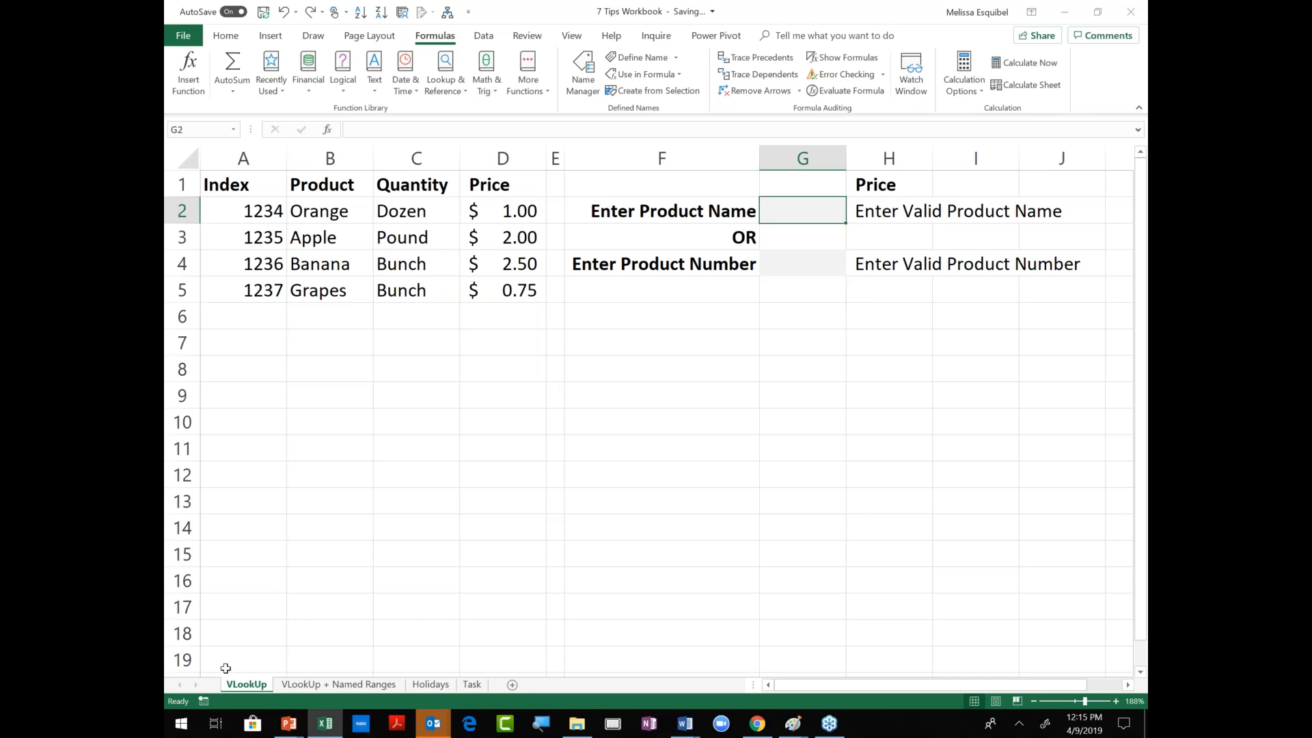
{"action": "right_click", "coordinate": [242, 686]}
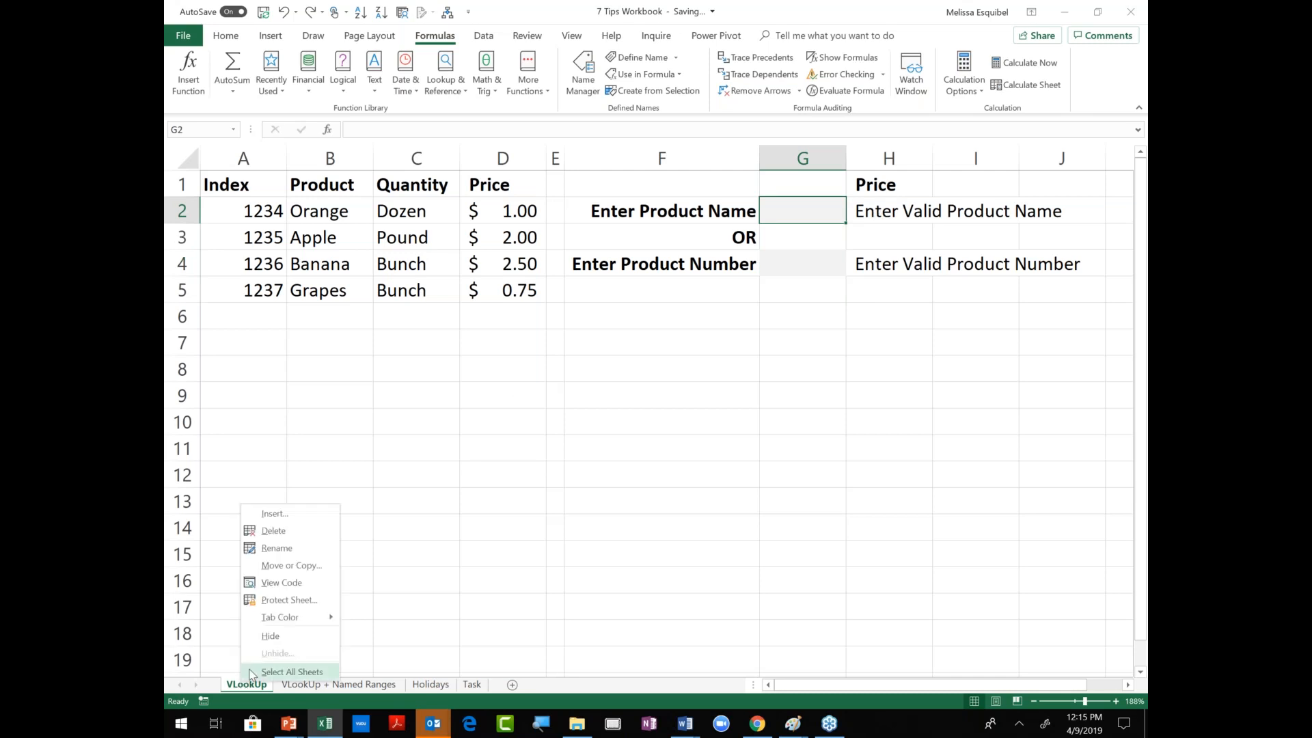
{"action": "left_click", "coordinate": [303, 565]}
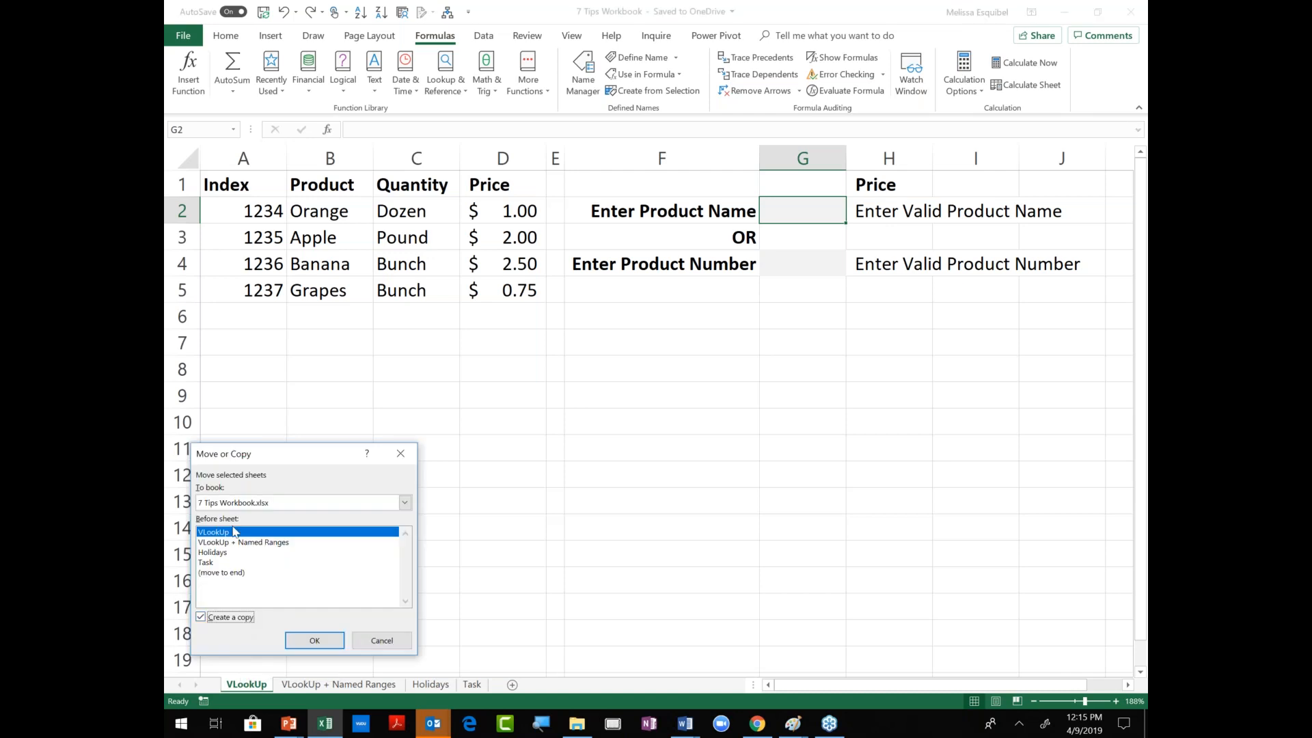
{"action": "left_click", "coordinate": [327, 646]}
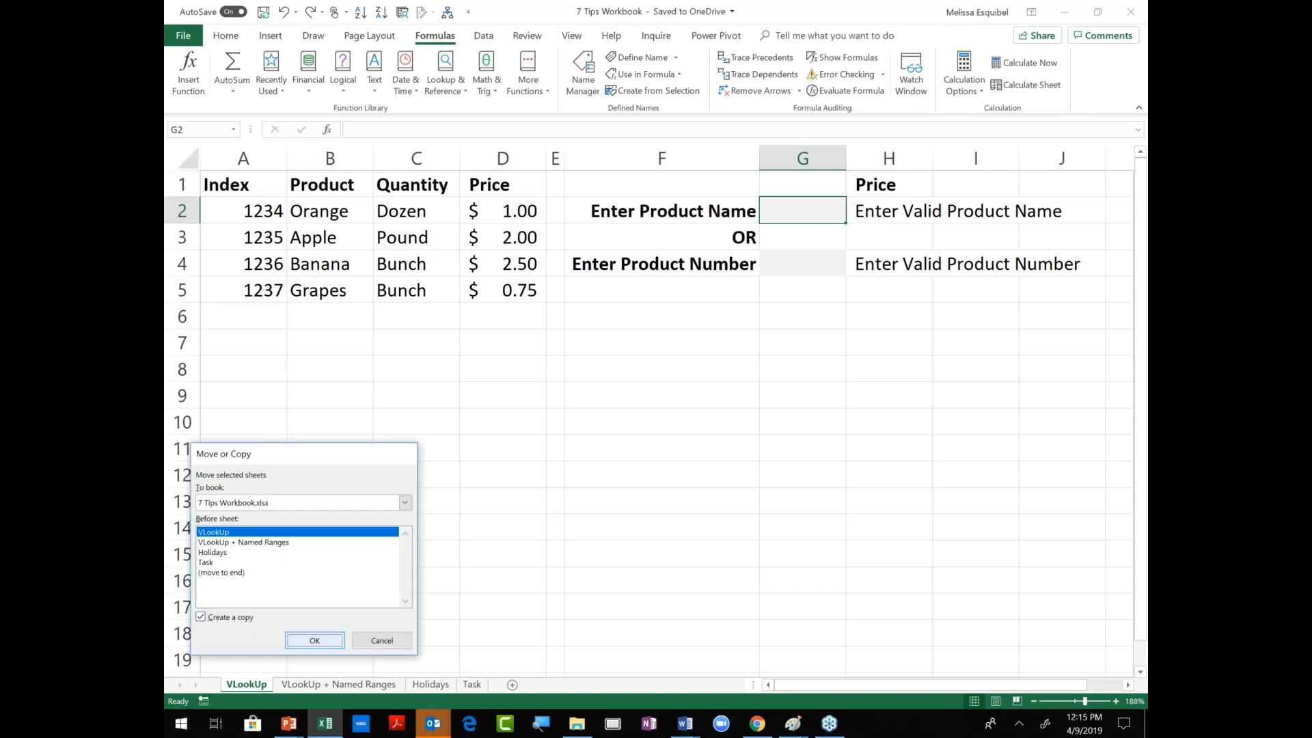
Rename the copied sheet as VLookUp Wkg.
{"action": "left_click", "coordinate": [411, 686]}
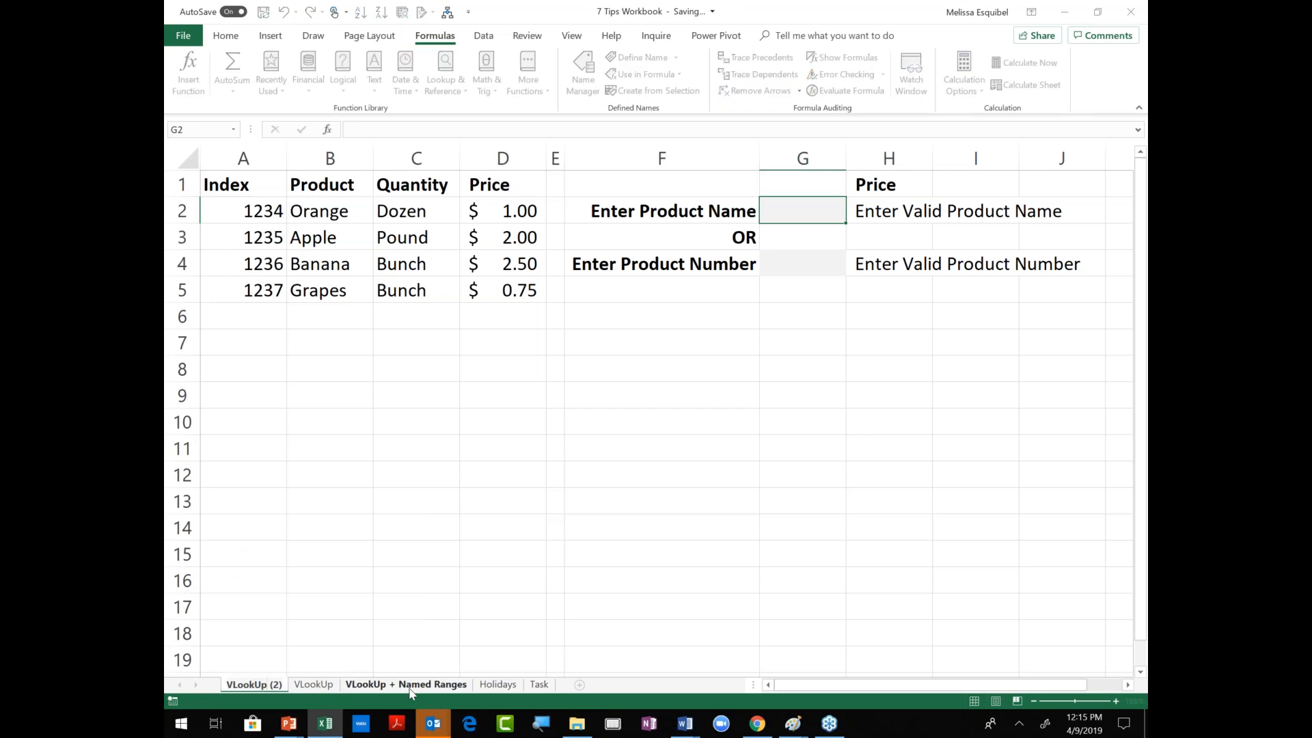
{"action": "key", "text": "shift+Left"}
{"action": "key", "text": "shift+Left"}
{"action": "key", "text": "shift+Left"}
{"action": "type", "text": "Wkg"}
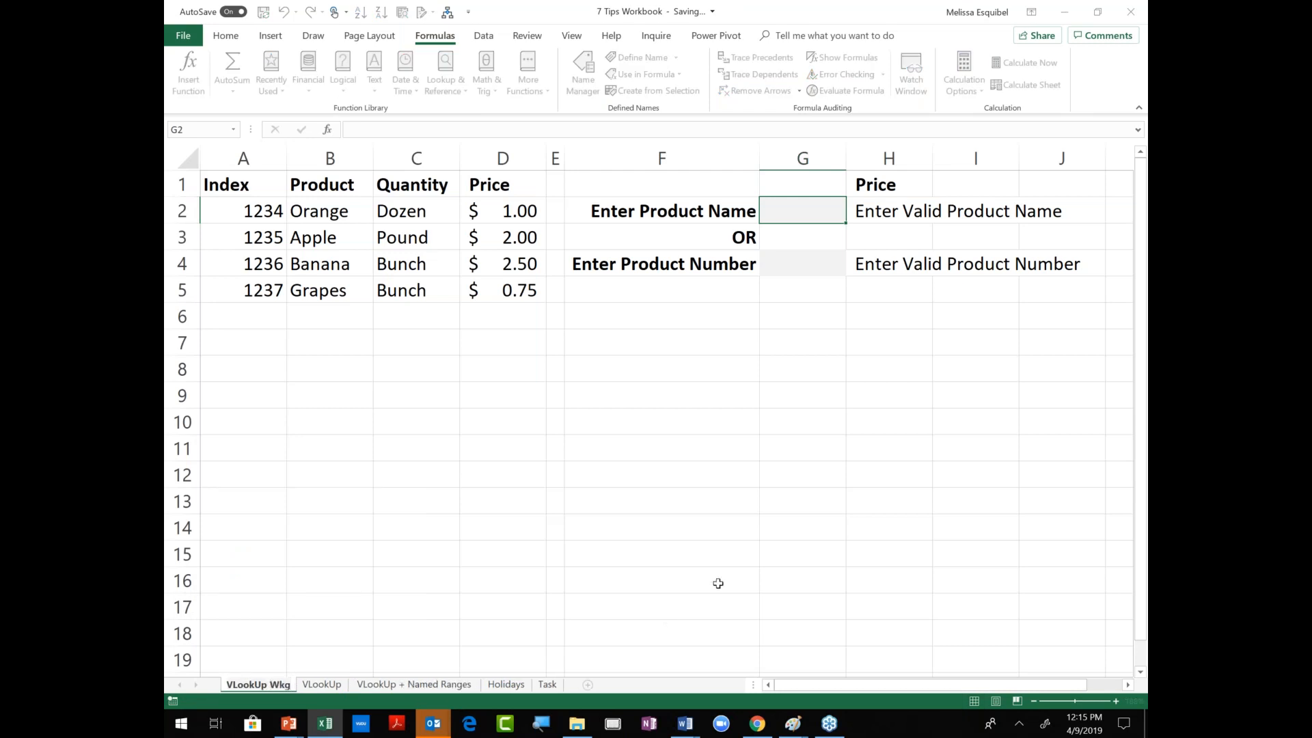
{"action": "left_click", "coordinate": [870, 454]}
Clear the lookup formulas from the Price cells H2:H5 on the VLookUp Wkg sheet.
{"action": "left_click_drag", "start_coordinate": [875, 210], "coordinate": [873, 277]}
{"action": "key", "text": "Delete"}
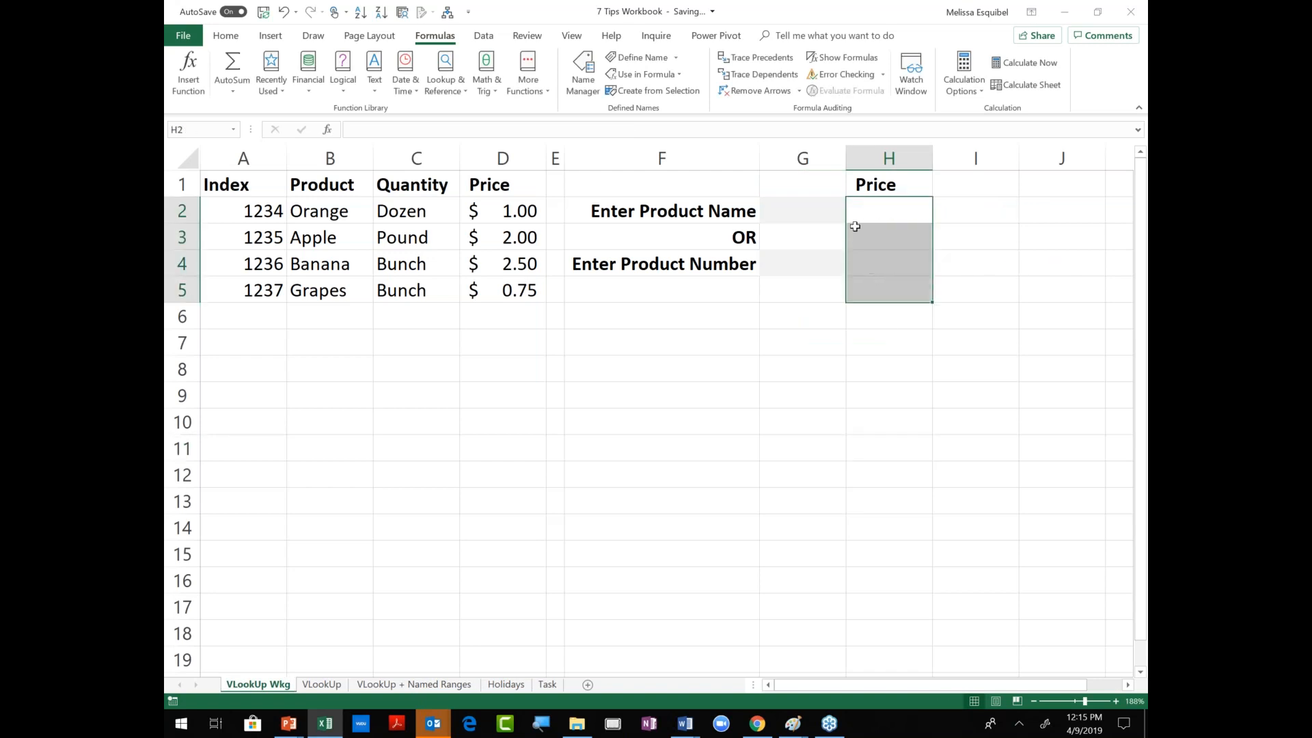
Search the function library for vlookup and insert the VLOOKUP function in Price cell H2.
{"action": "left_click", "coordinate": [878, 213]}
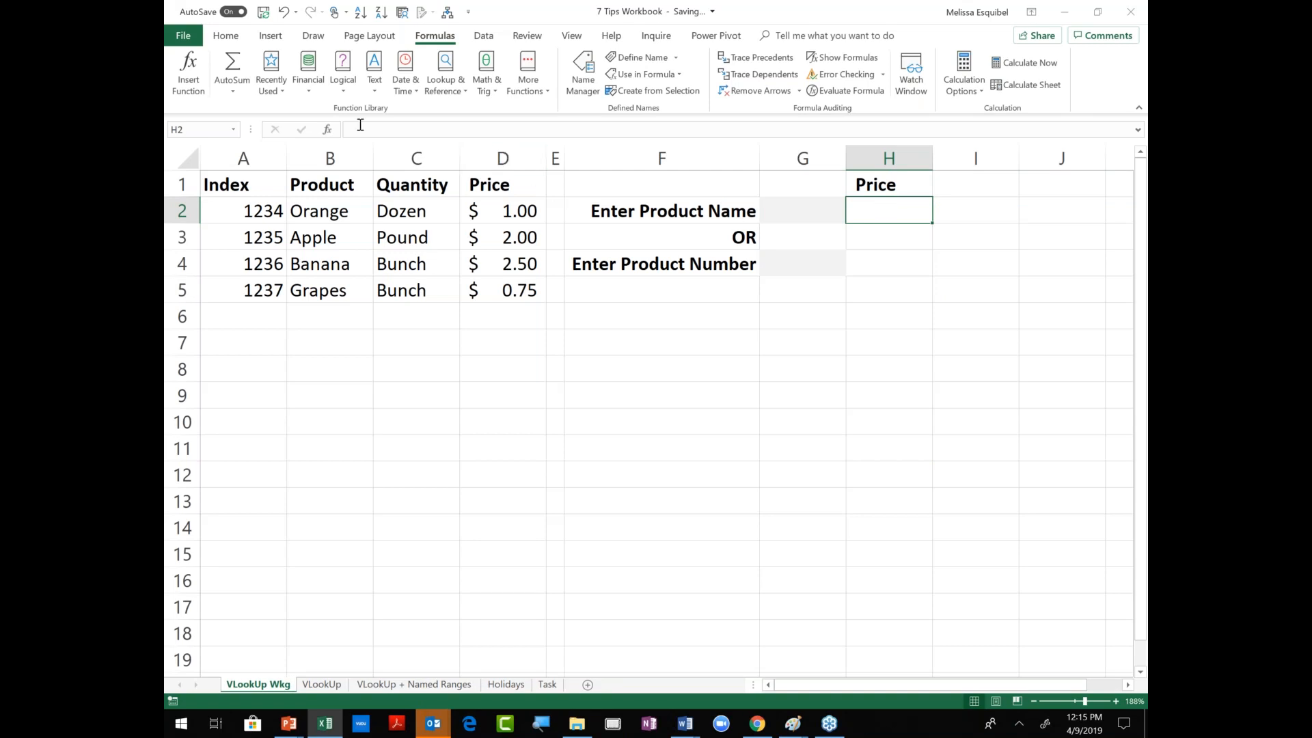
{"action": "left_click", "coordinate": [329, 130]}
{"action": "left_click", "coordinate": [225, 36]}
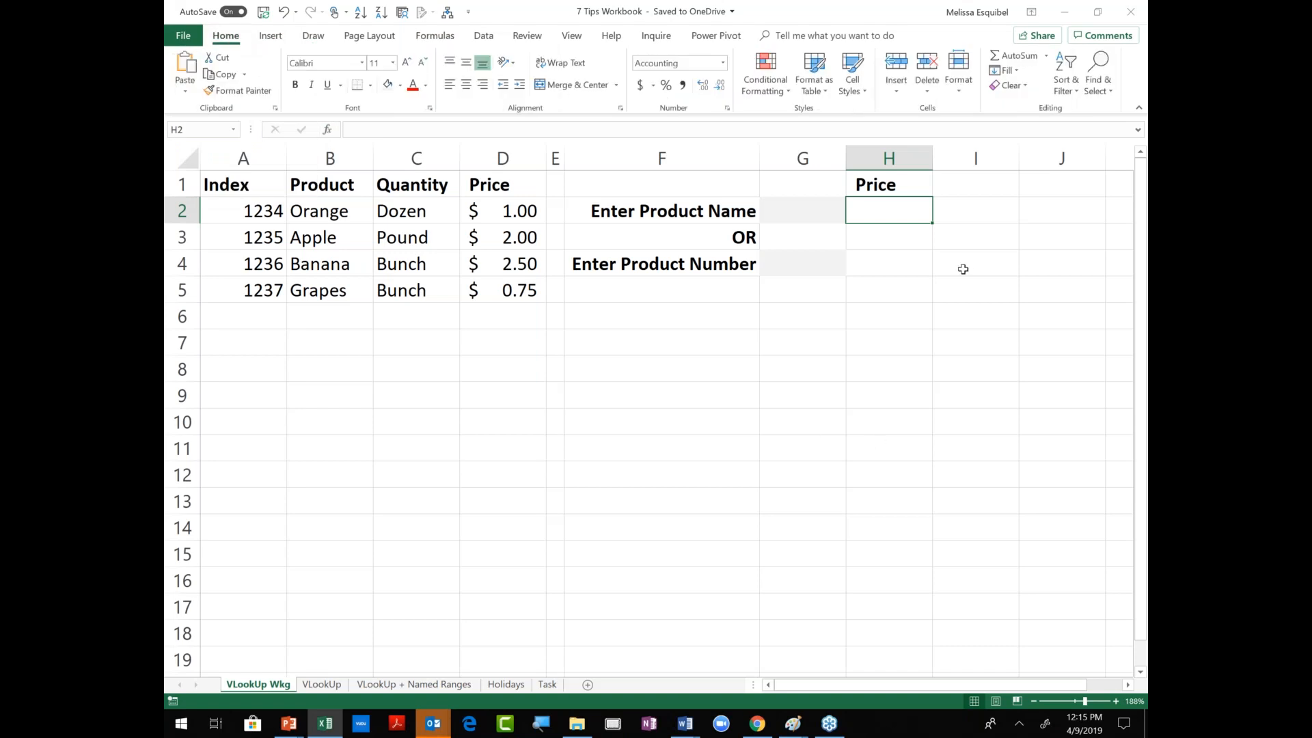
{"action": "left_click", "coordinate": [1046, 55]}
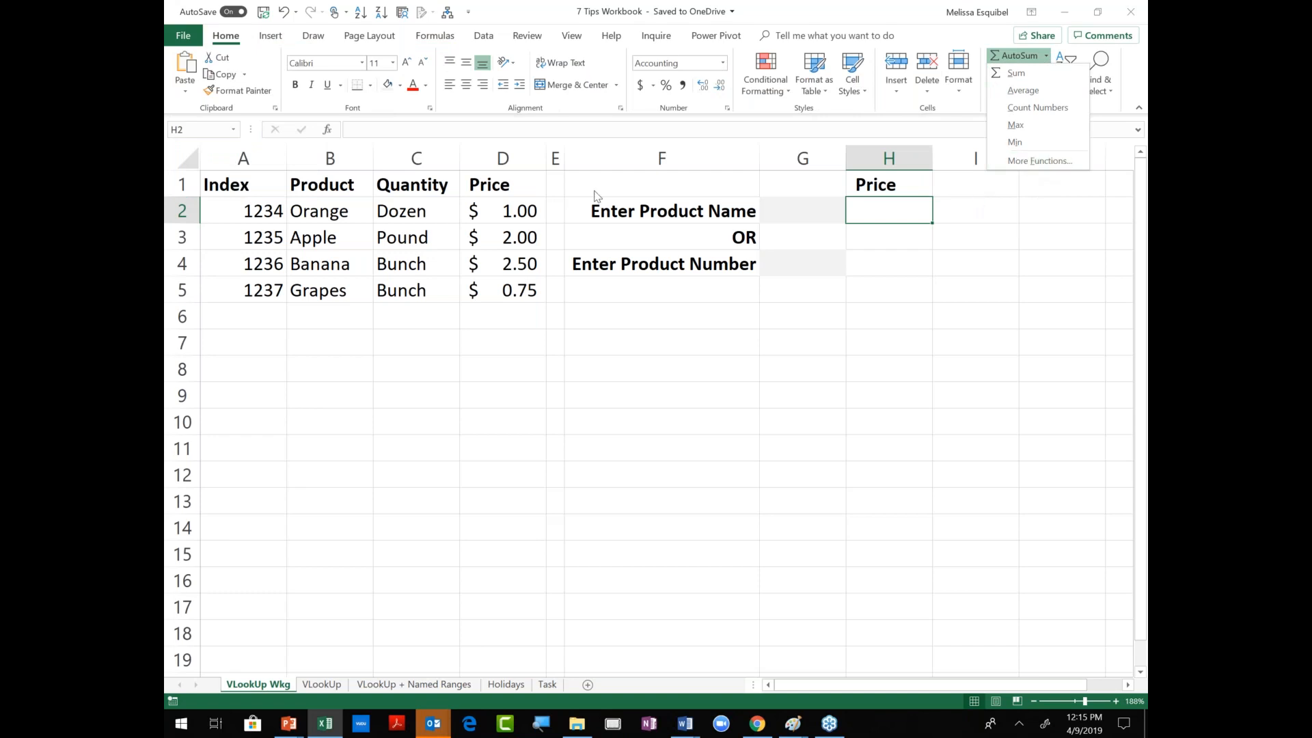
{"action": "left_click", "coordinate": [328, 134]}
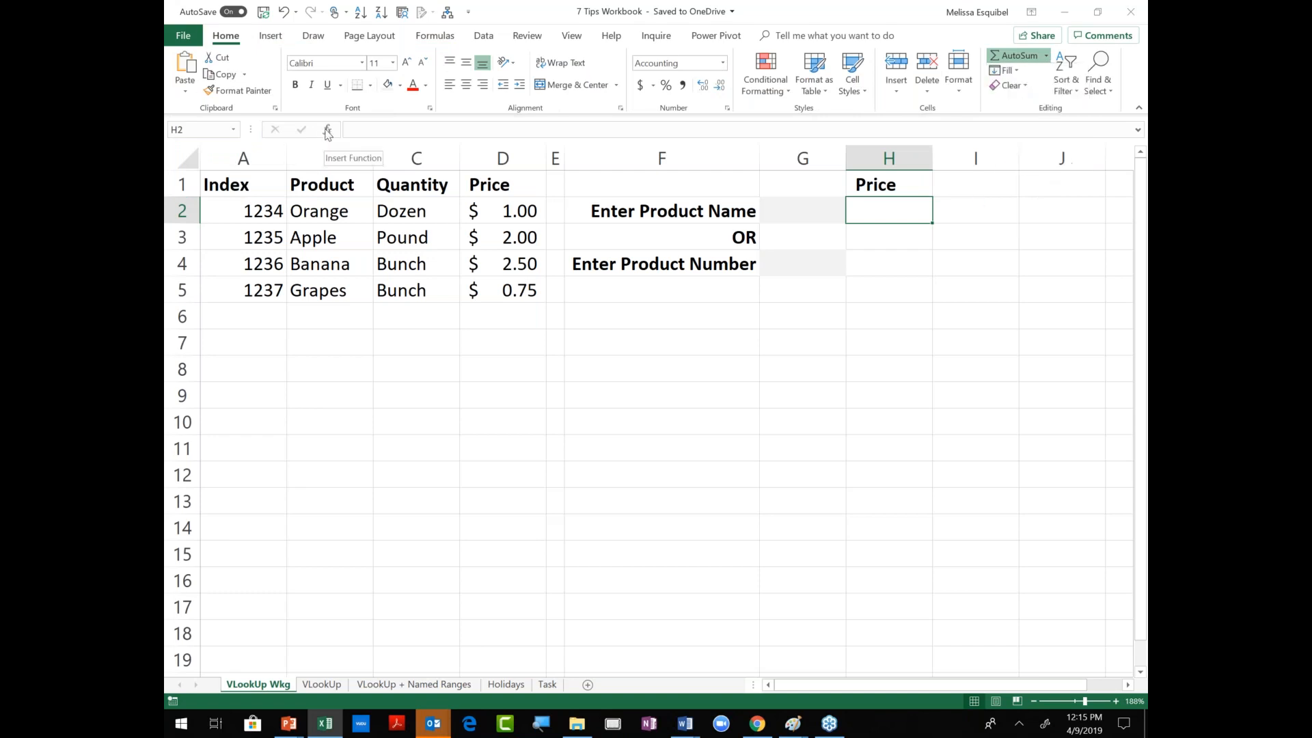
{"action": "left_click", "coordinate": [357, 130]}
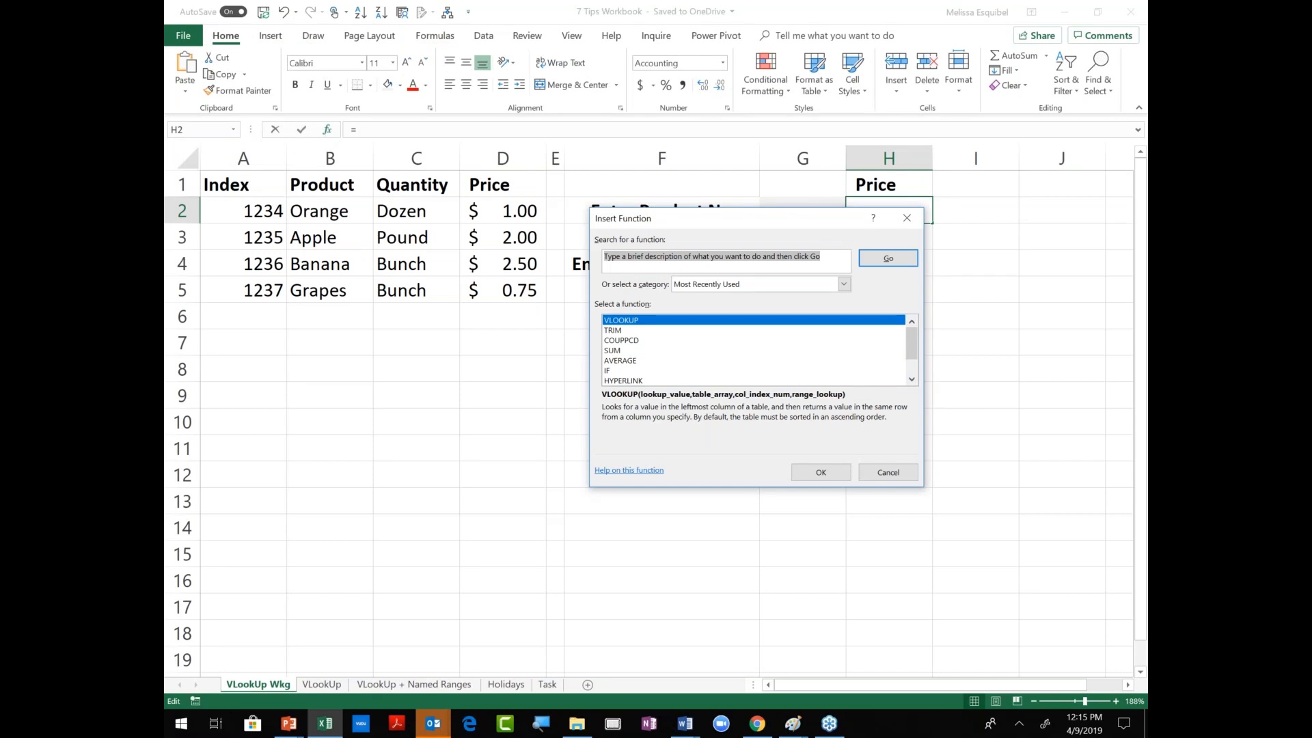
{"action": "type", "text": "vlookup"}
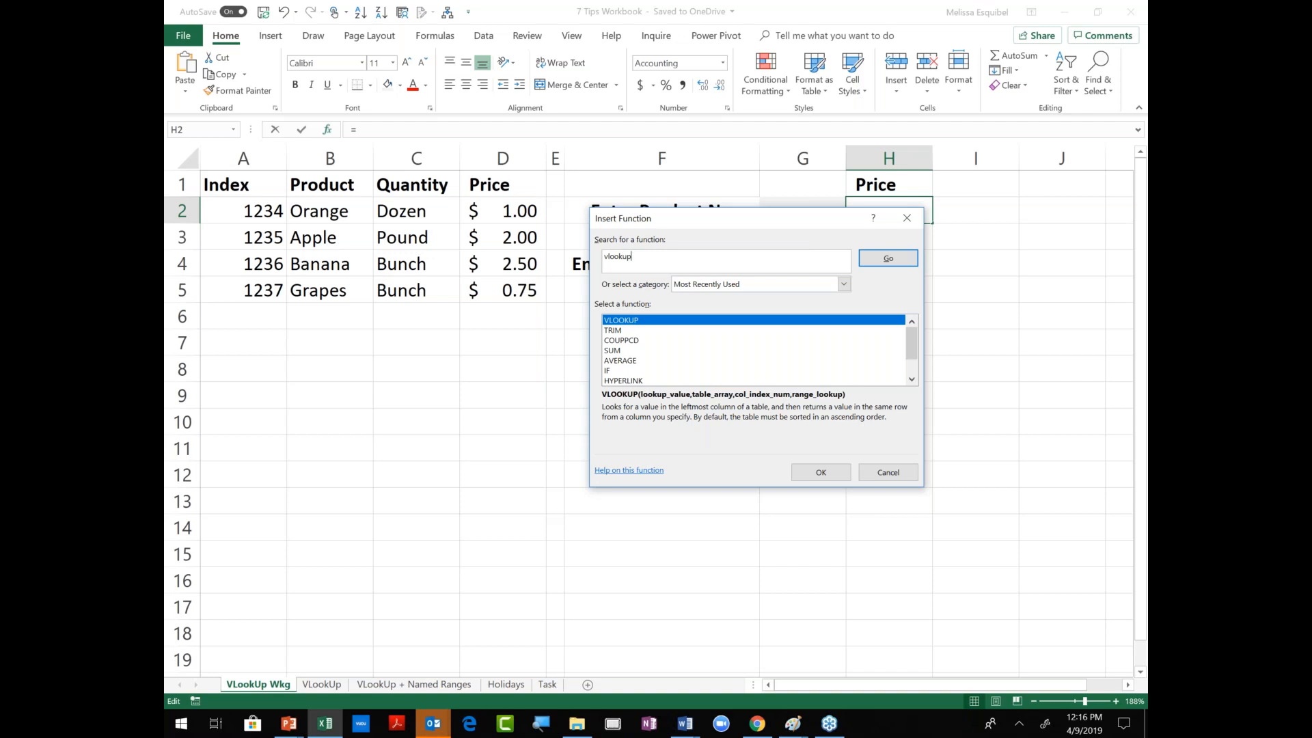
{"action": "key", "text": "Return"}
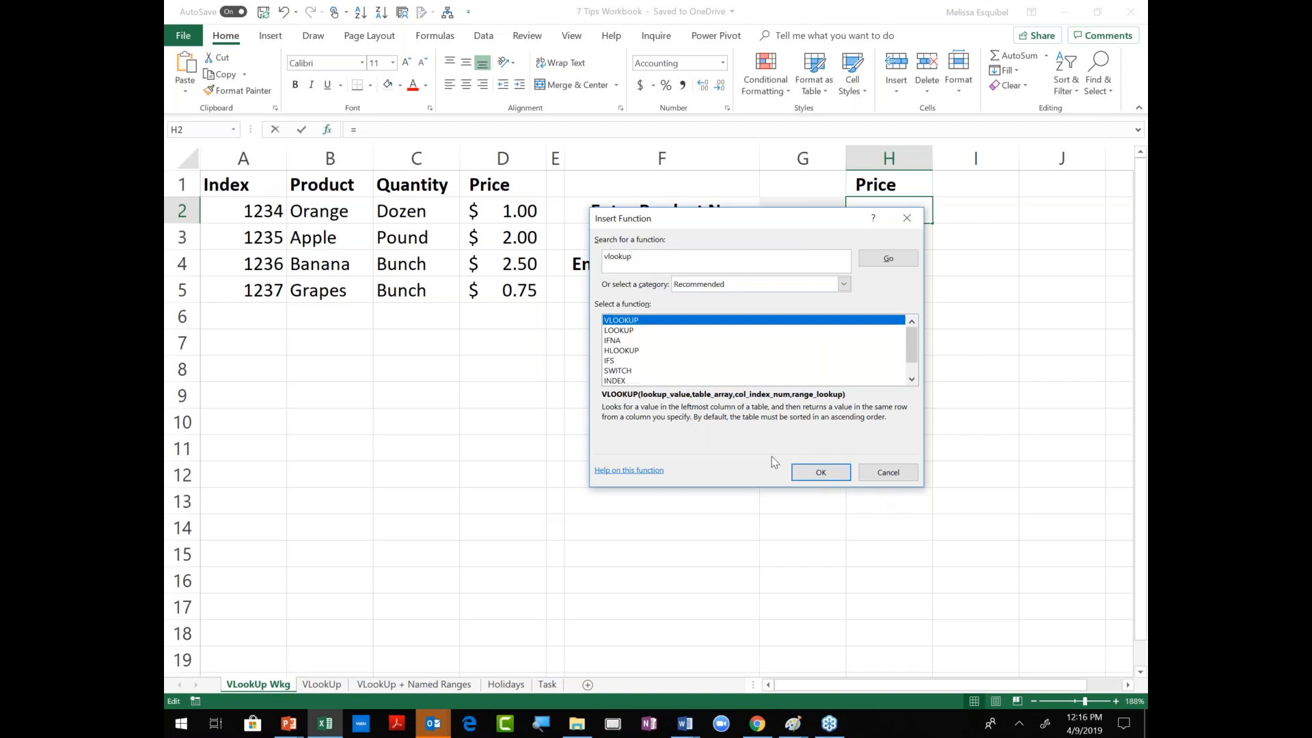
{"action": "left_click", "coordinate": [808, 475]}
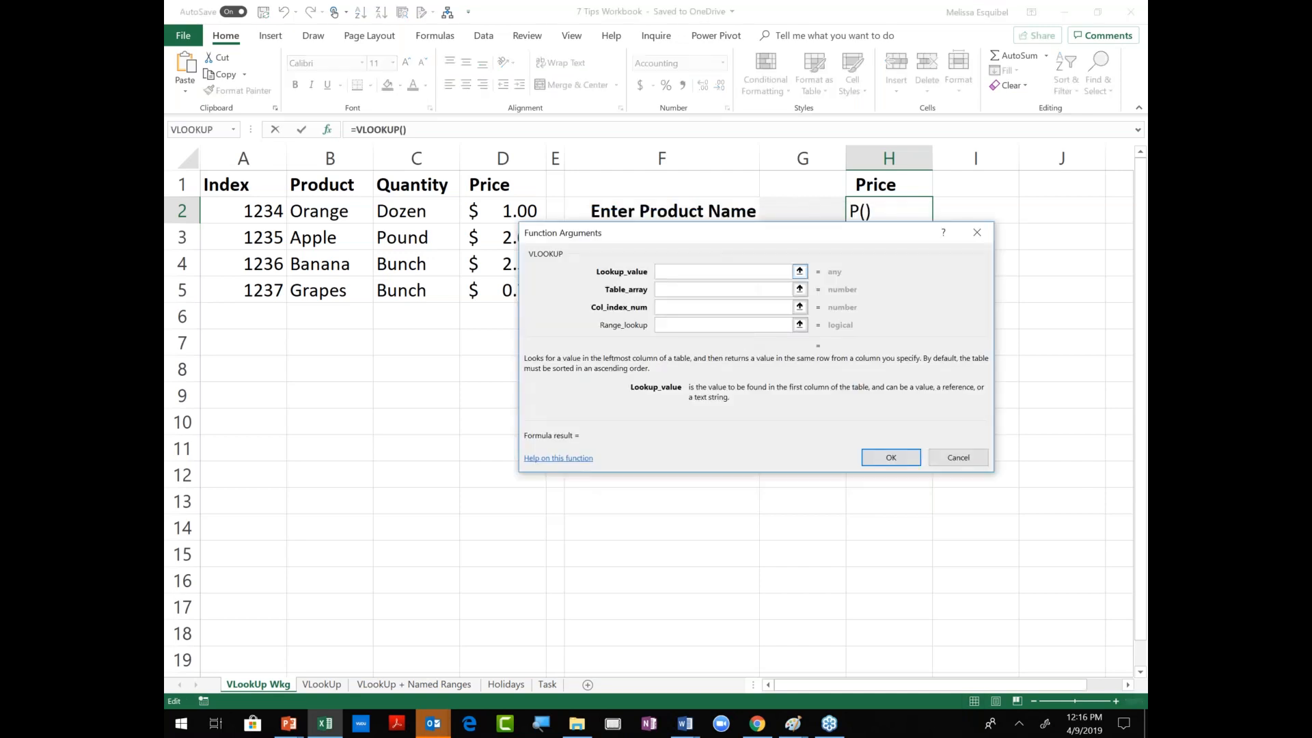
Set the VLOOKUP lookup value to G2 and pick the Product-to-Price data in B2:D5 as its table array.
{"action": "left_click_drag", "start_coordinate": [704, 233], "coordinate": [636, 341]}
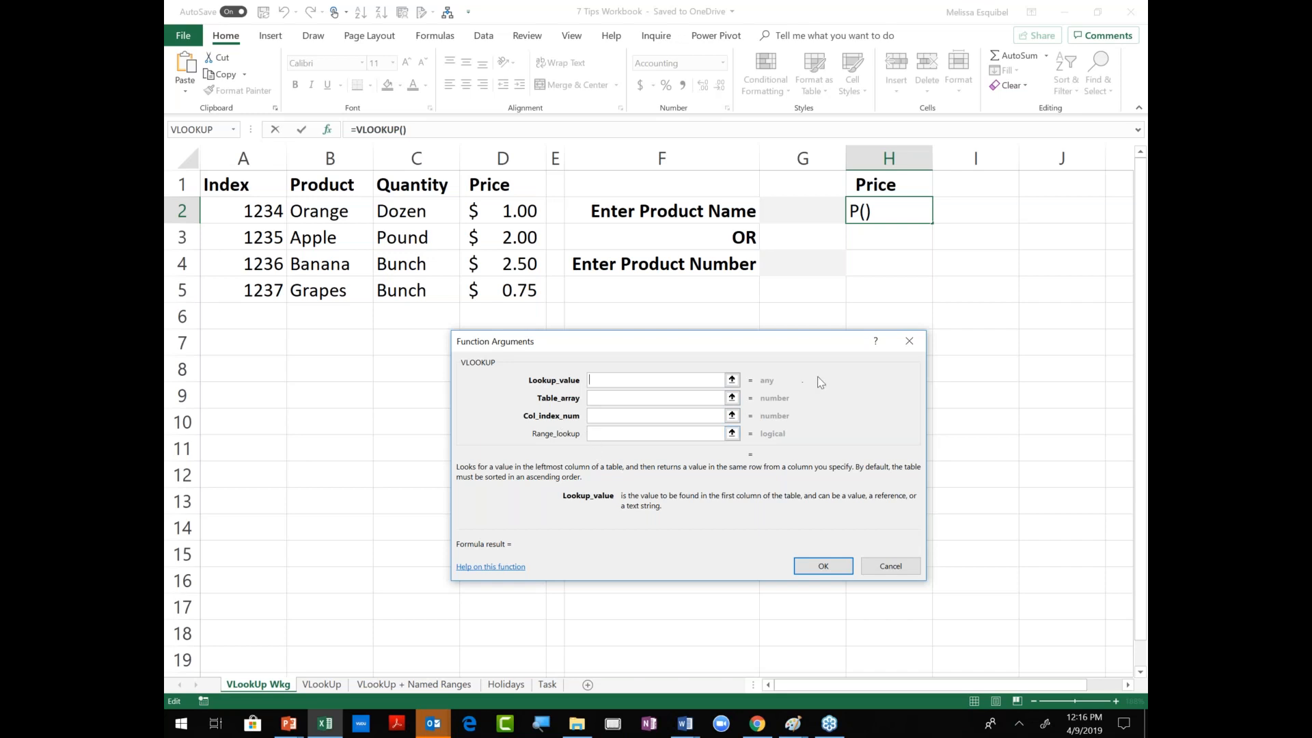
{"action": "left_click", "coordinate": [806, 214]}
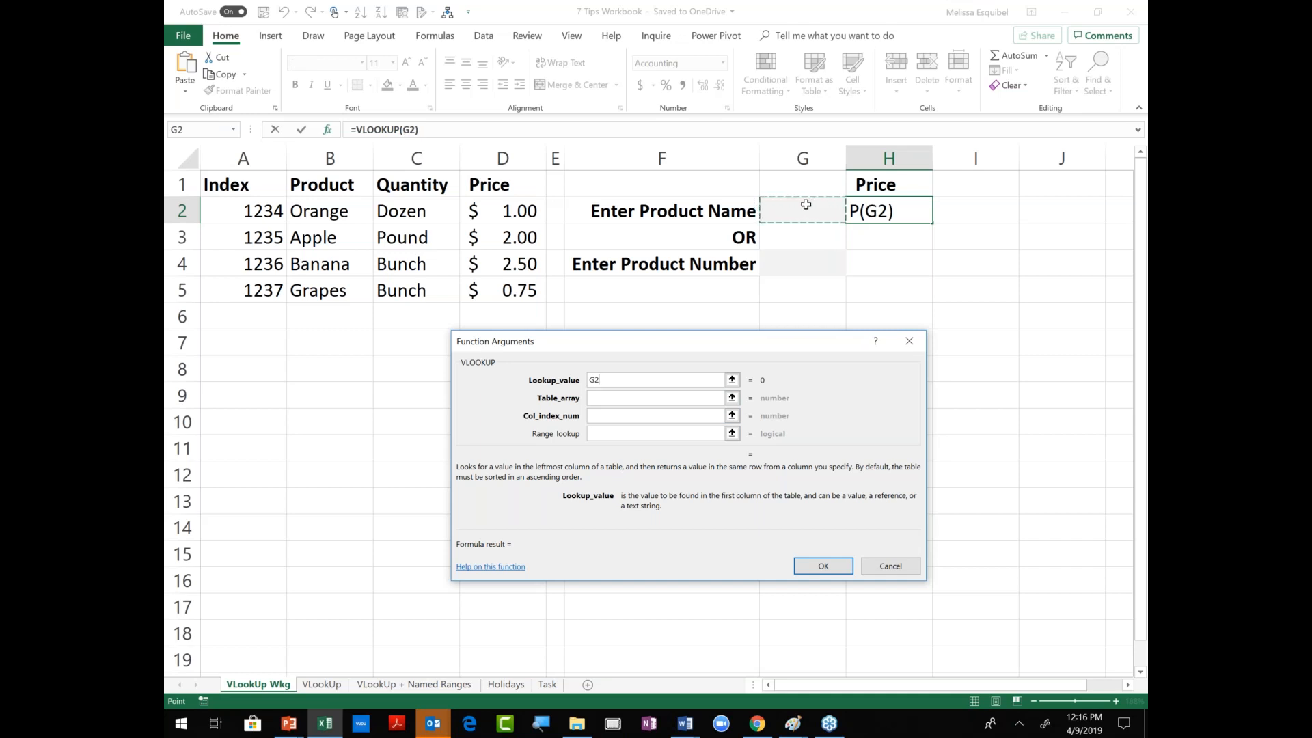
{"action": "left_click", "coordinate": [681, 399]}
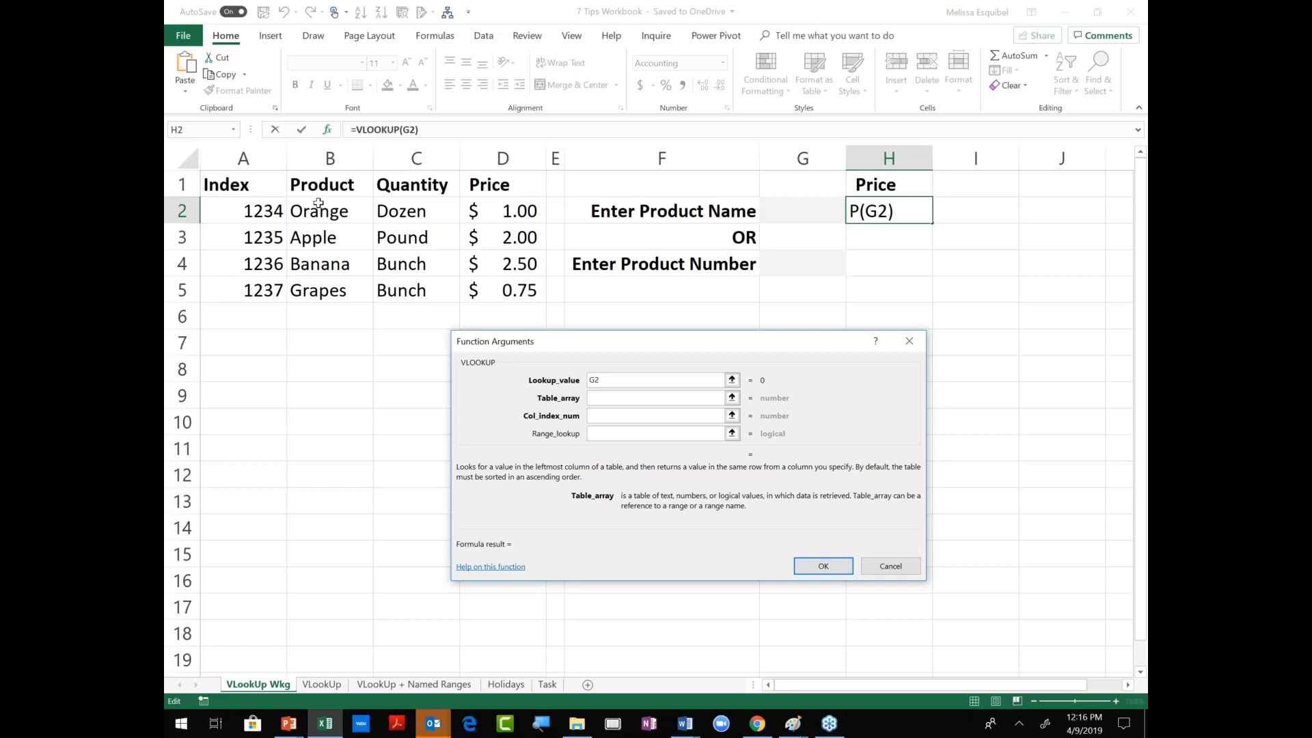
{"action": "left_click_drag", "start_coordinate": [317, 214], "coordinate": [500, 302]}
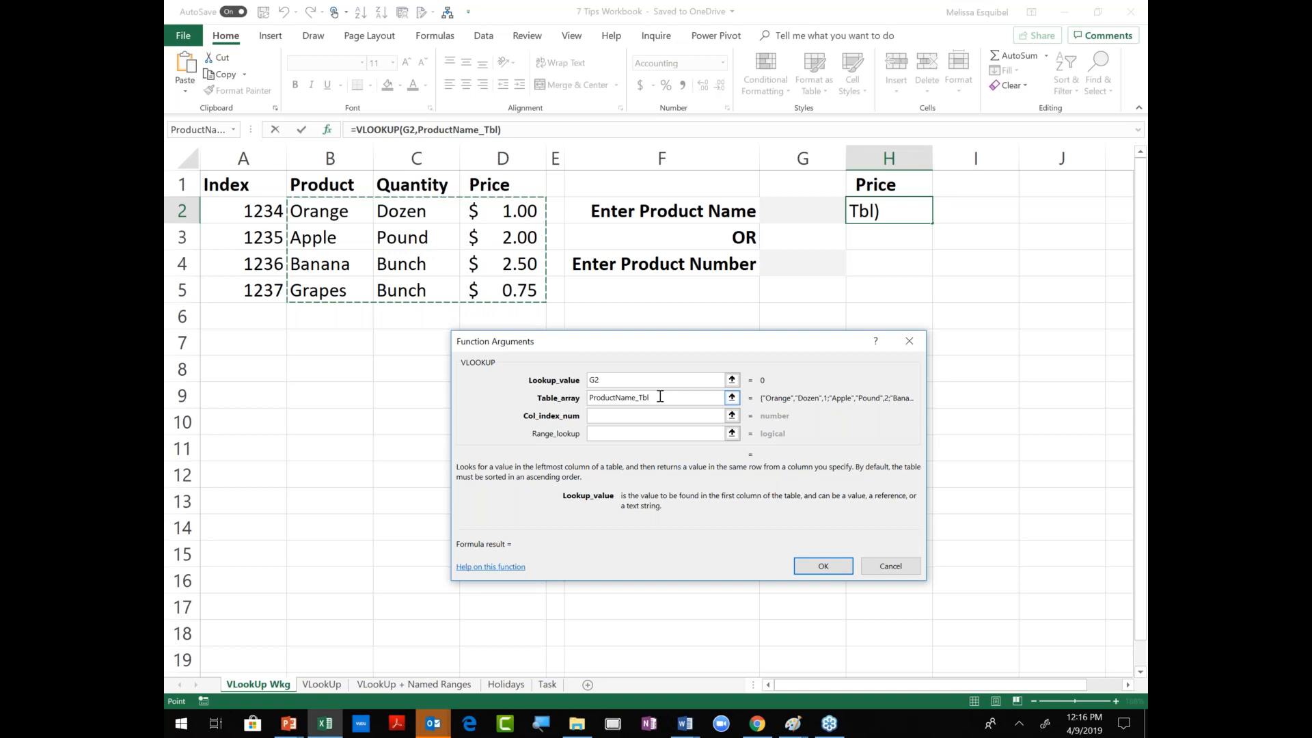
Replace the range name in the table array argument with the cell reference B2:D5.
{"action": "left_click_drag", "start_coordinate": [660, 396], "coordinate": [580, 389]}
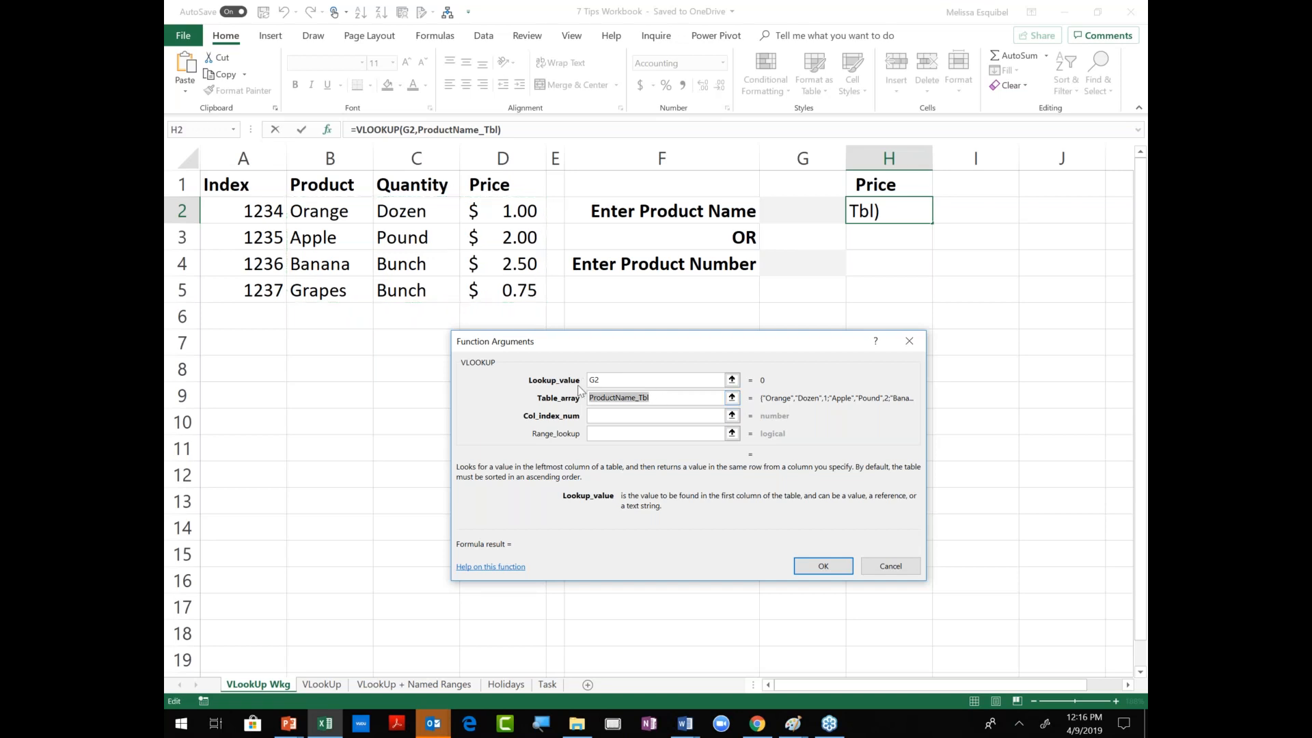
{"action": "type", "text": "B2"}
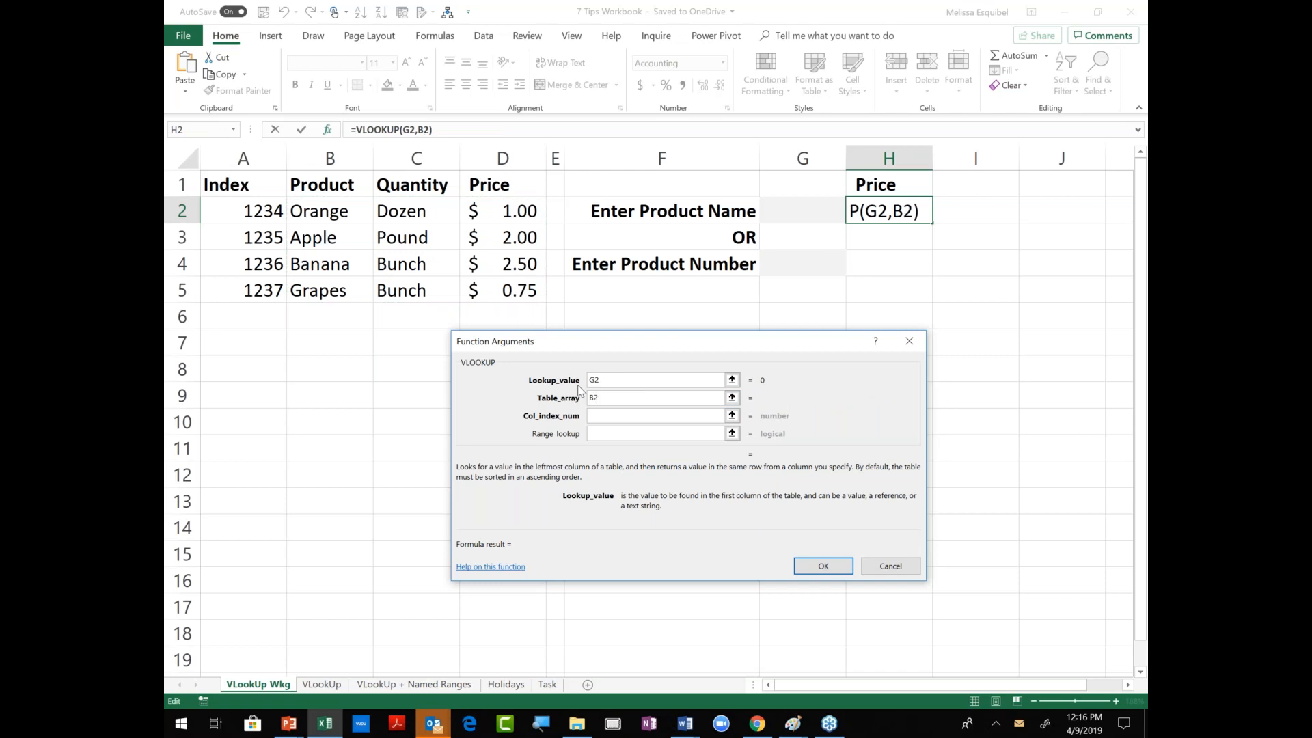
{"action": "key", "text": "ctrl+semicolon"}
{"action": "type", "text": "D5"}
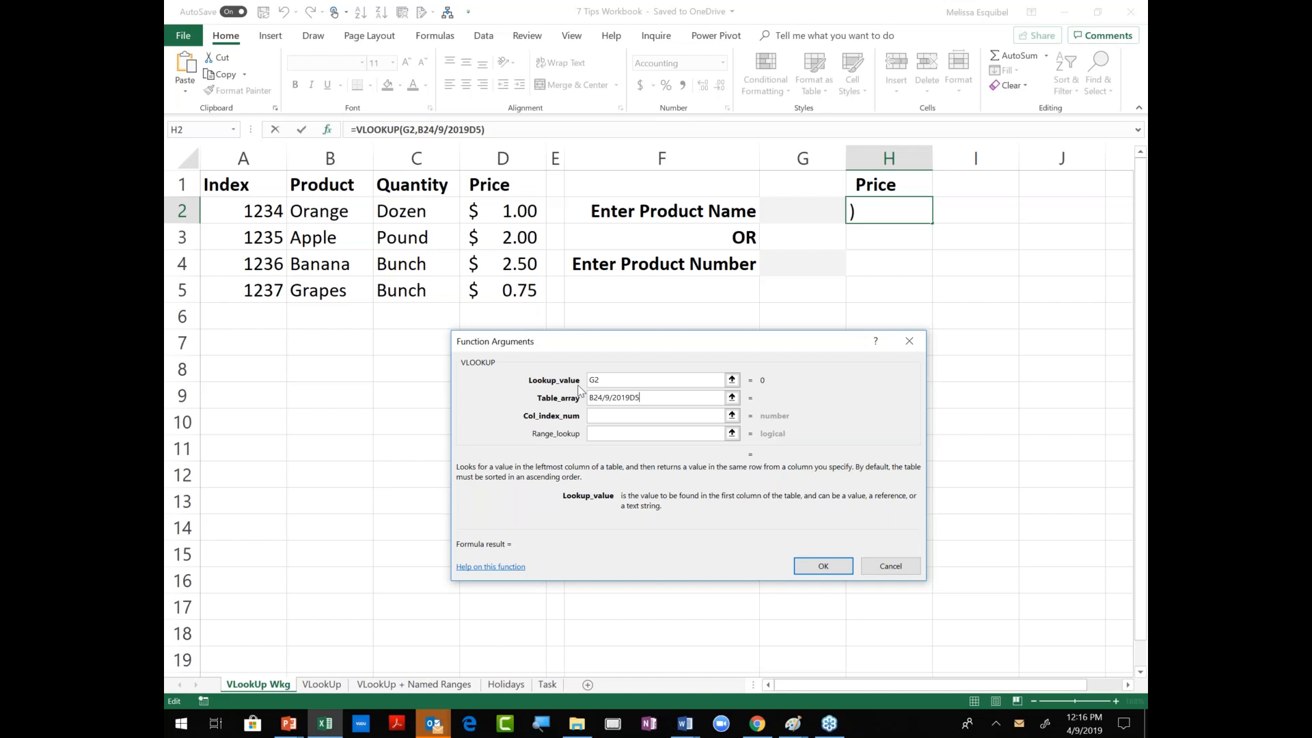
{"action": "key", "text": "BackSpace"}
{"action": "key", "text": "BackSpace"}
{"action": "key", "text": "BackSpace"}
{"action": "key", "text": "BackSpace"}
{"action": "key", "text": "BackSpace"}
{"action": "key", "text": "BackSpace"}
{"action": "key", "text": "BackSpace"}
{"action": "key", "text": "BackSpace"}
{"action": "key", "text": "BackSpace"}
{"action": "key", "text": "BackSpace"}
{"action": "type", "text": ":"}
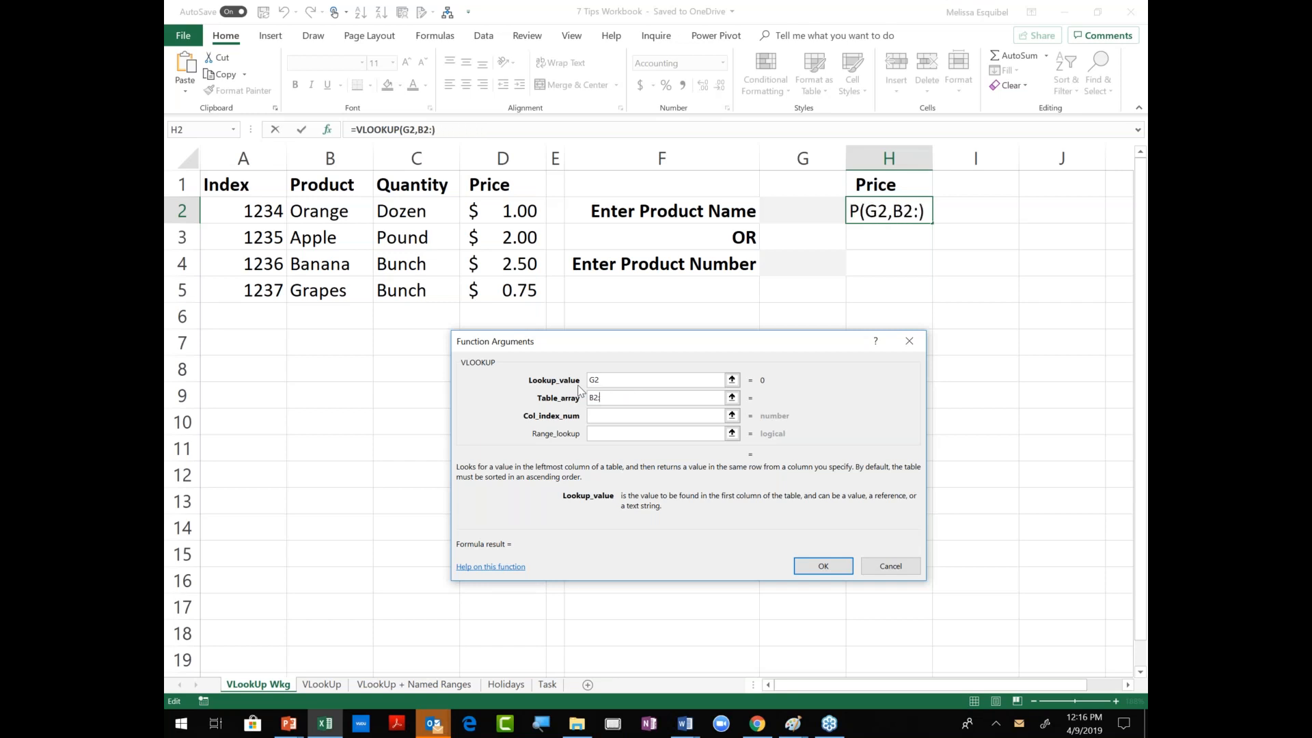
{"action": "type", "text": "D5"}
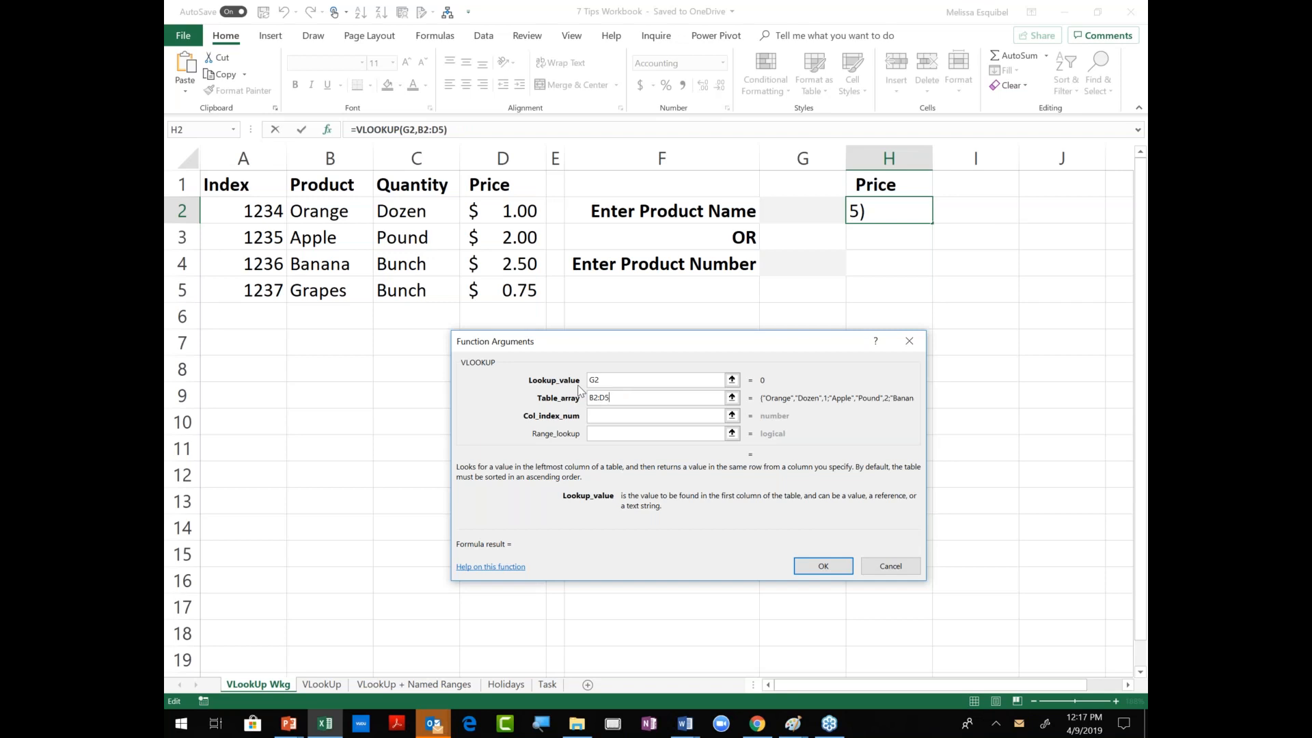
Make both ends of the table array reference absolute, as $B$2:$D$5.
{"action": "key", "text": "F4"}
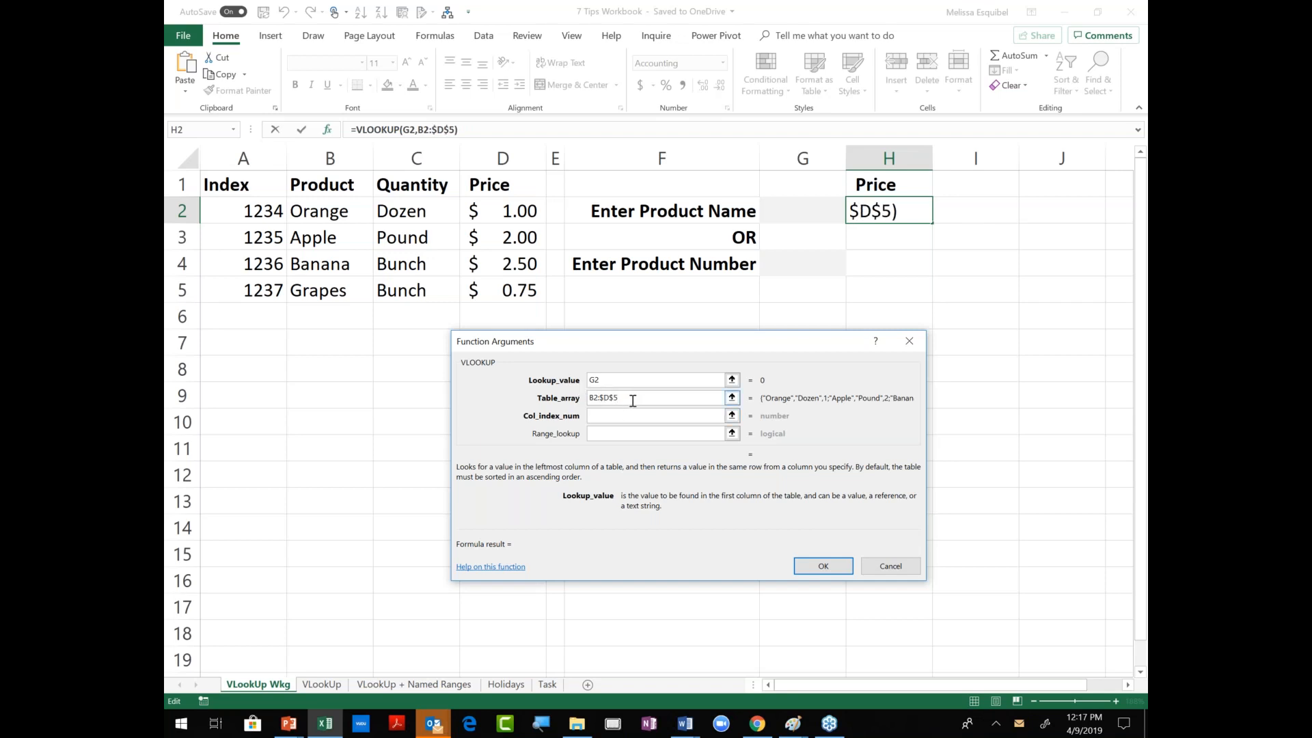
{"action": "left_click", "coordinate": [593, 398]}
{"action": "key", "text": "F4"}
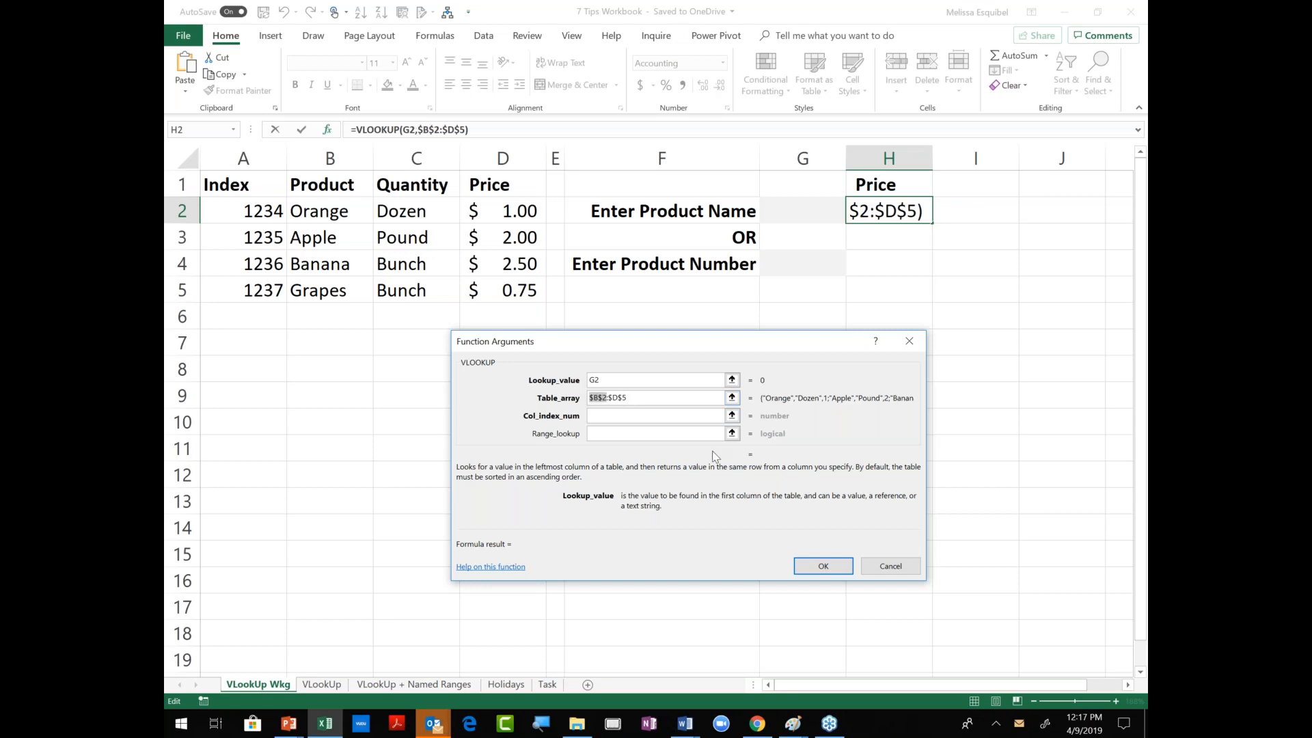
{"action": "left_click", "coordinate": [635, 397]}
Set the column index number to 3 and review it against the lookup value and table array arguments.
{"action": "left_click", "coordinate": [621, 380]}
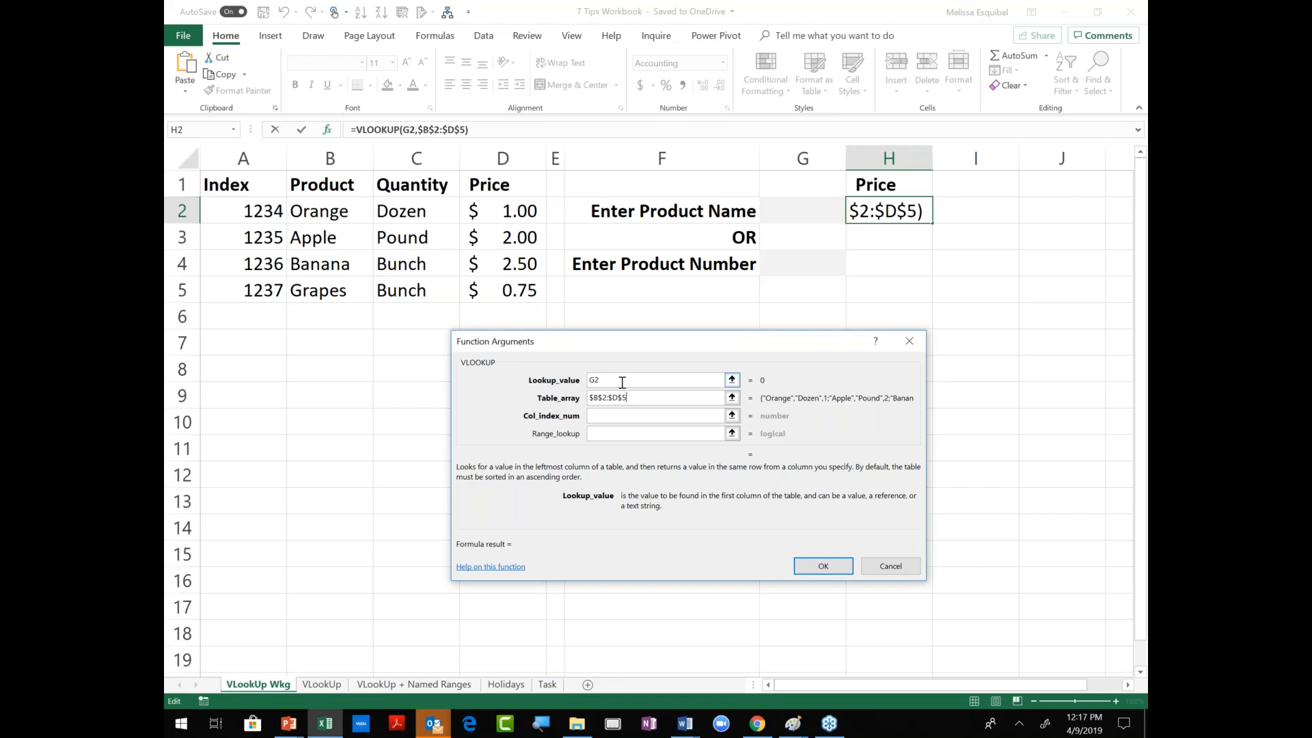
{"action": "left_click", "coordinate": [666, 398]}
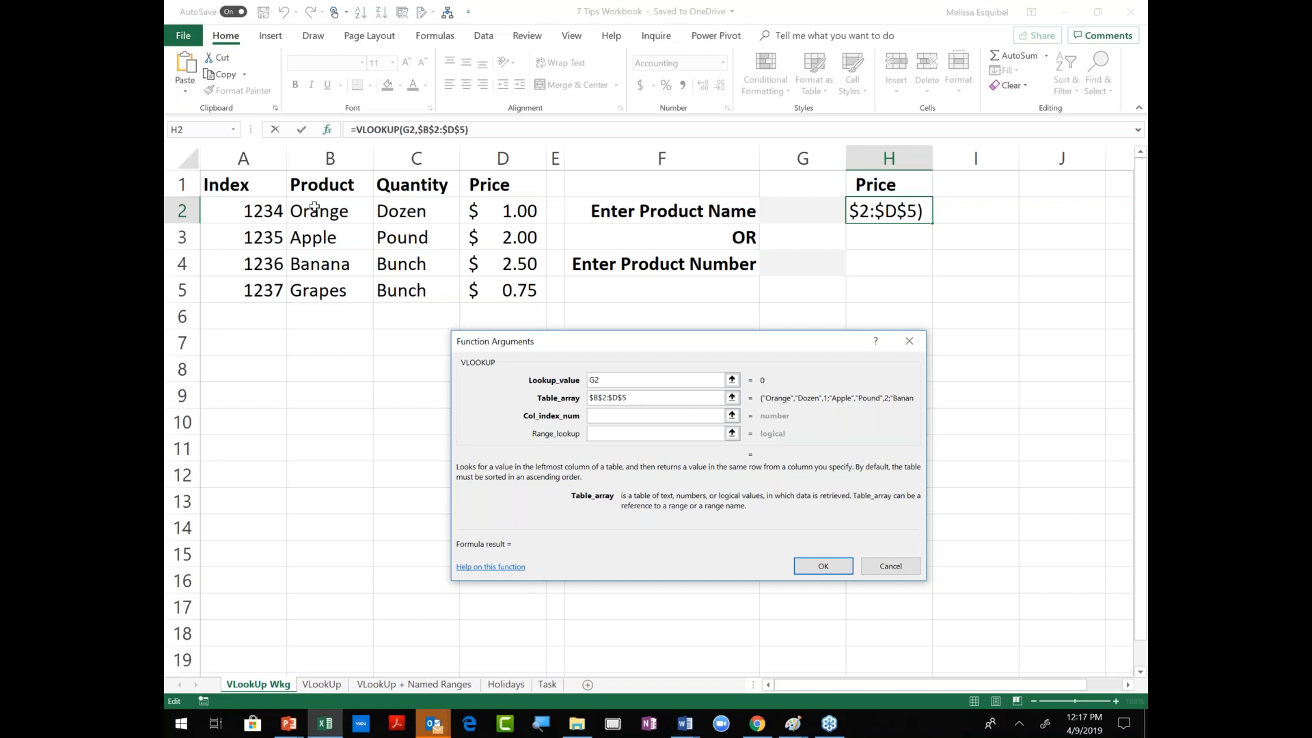
{"action": "left_click", "coordinate": [620, 415]}
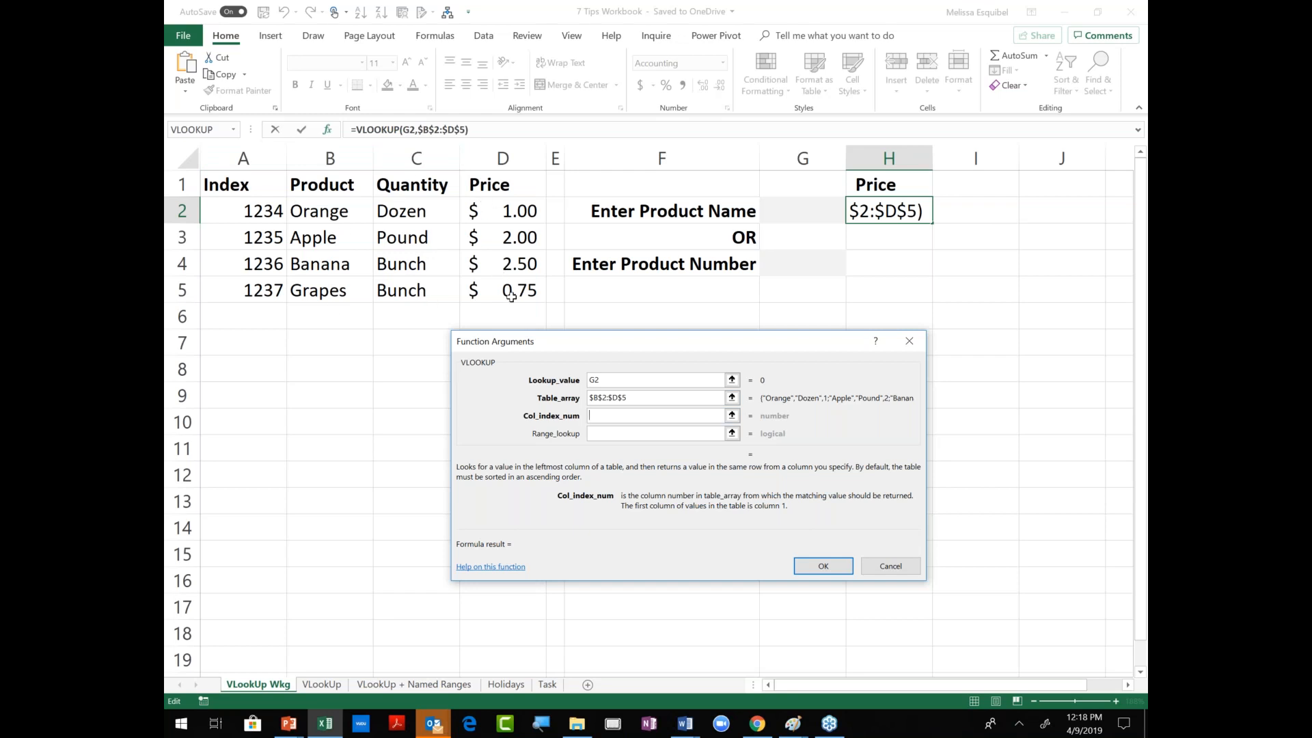
{"action": "type", "text": "3"}
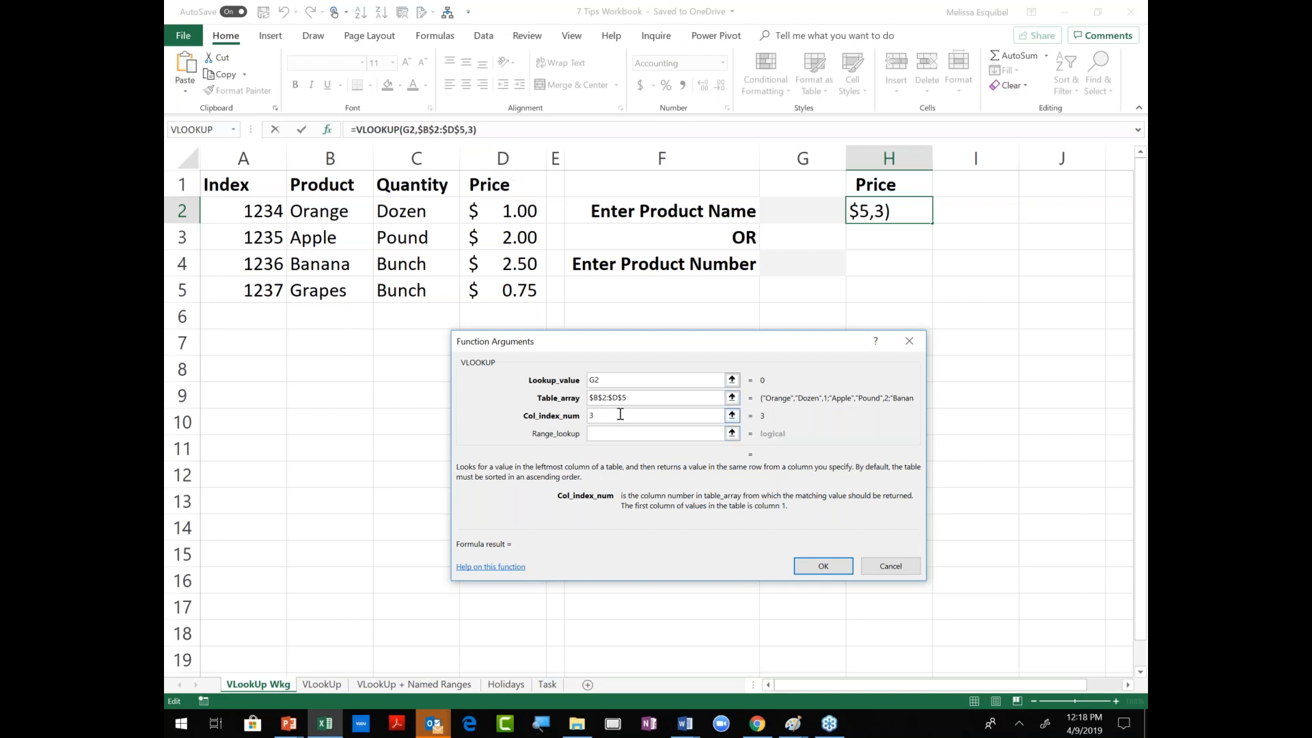
{"action": "left_click", "coordinate": [609, 381]}
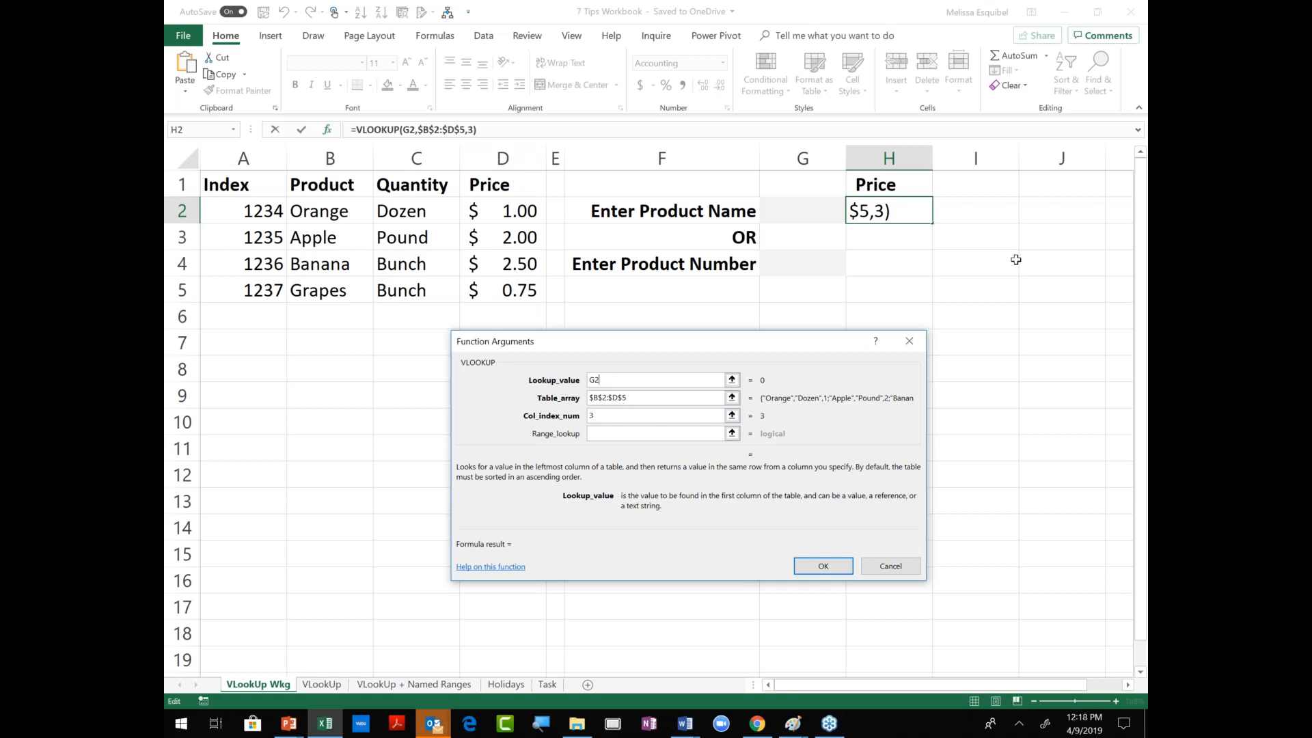
{"action": "left_click", "coordinate": [647, 398]}
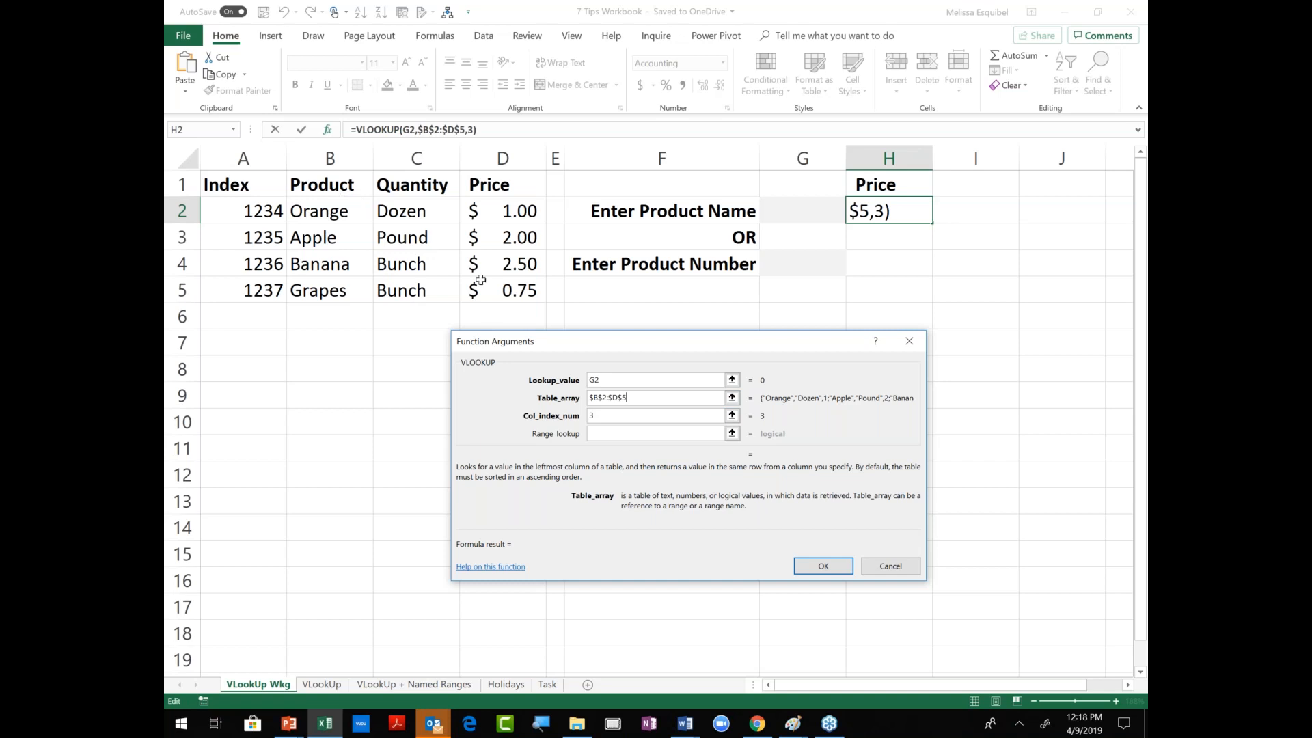
{"action": "left_click", "coordinate": [612, 414]}
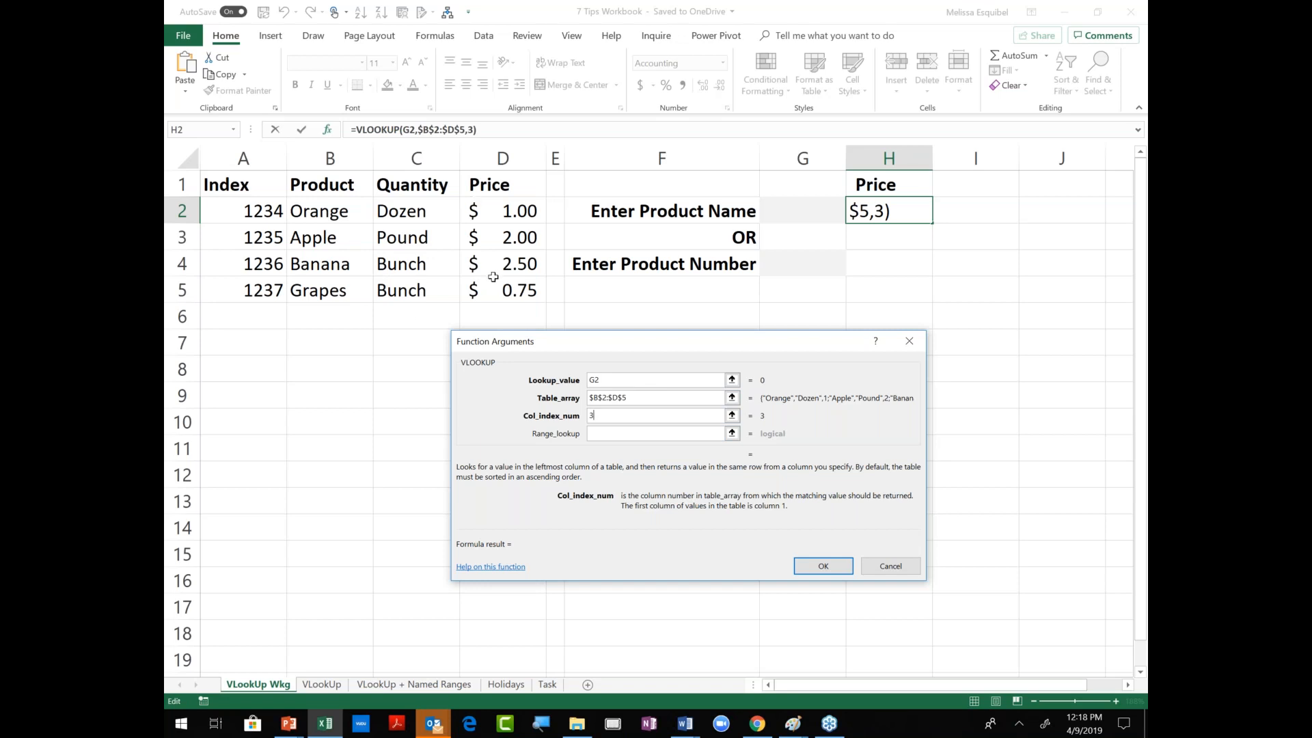
Set the range lookup to 0 for an exact match and finish the VLOOKUP formula in H2.
{"action": "left_click", "coordinate": [603, 434]}
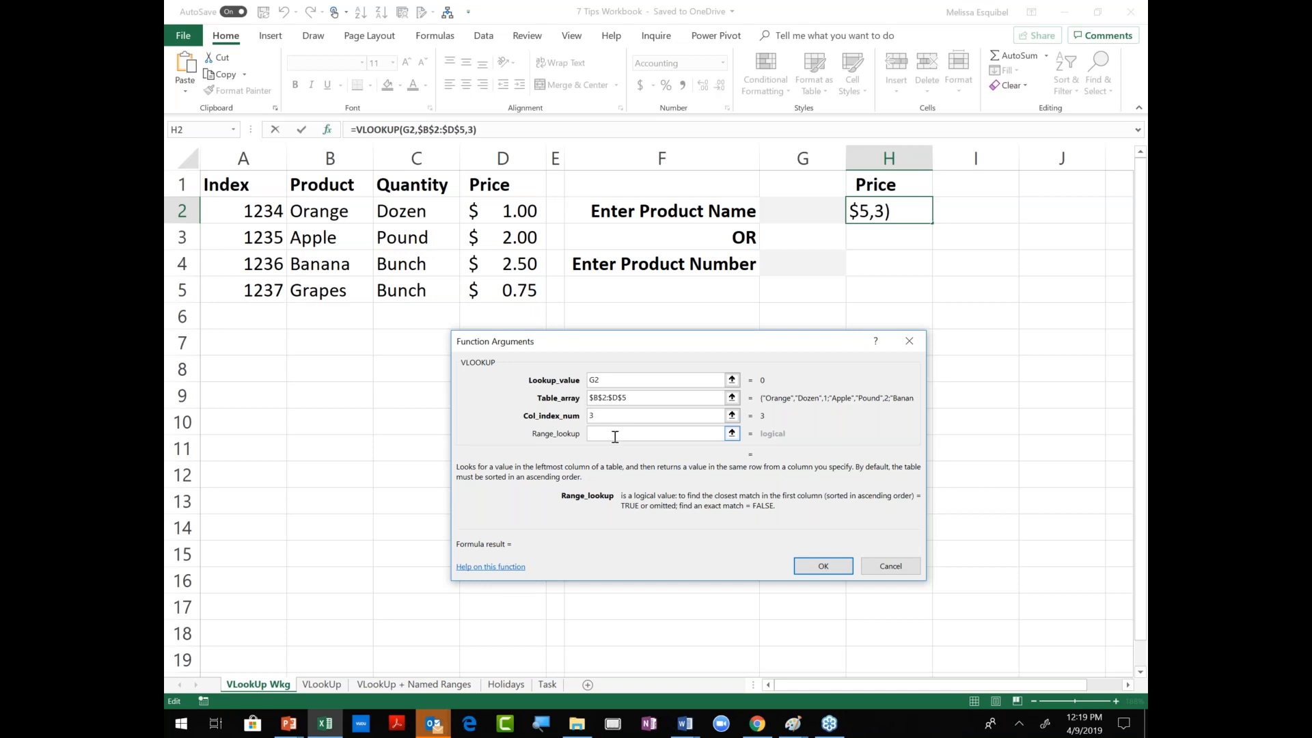
{"action": "type", "text": "0"}
{"action": "left_click", "coordinate": [823, 566]}
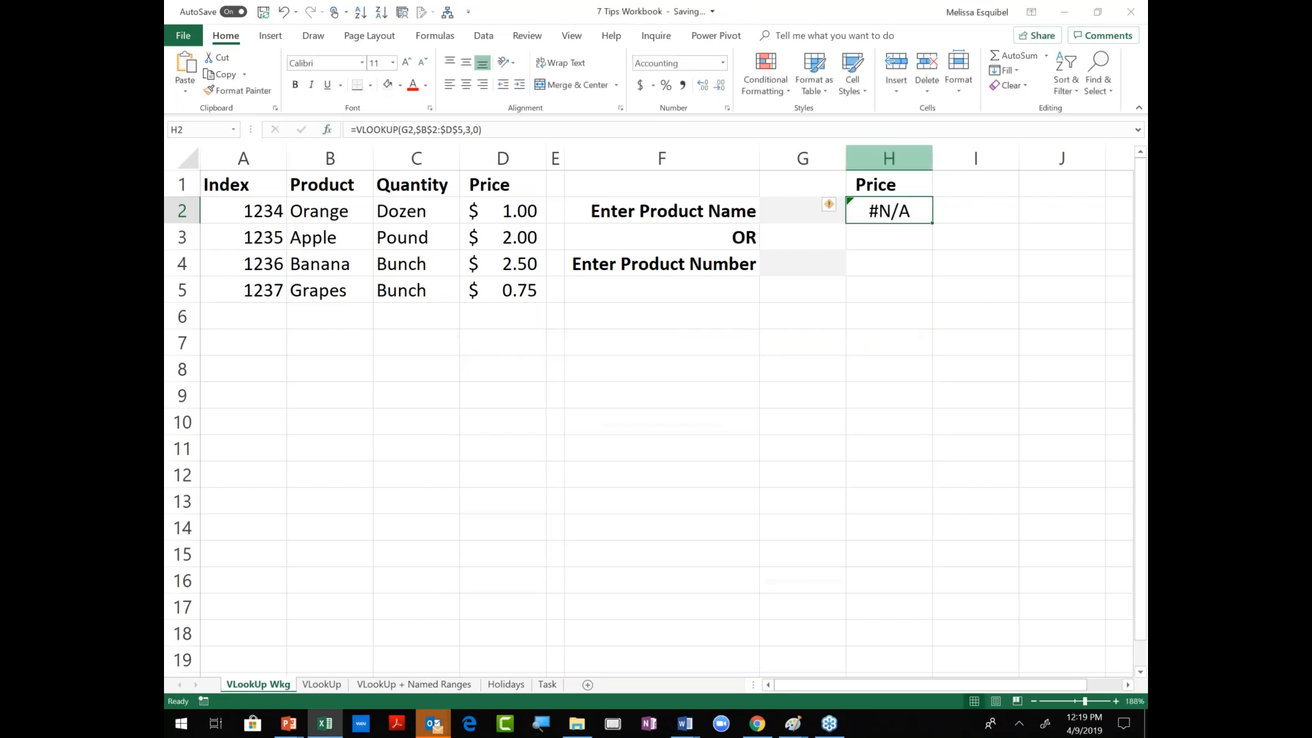
Enter Apple as the product name in G2.
{"action": "left_click", "coordinate": [795, 209]}
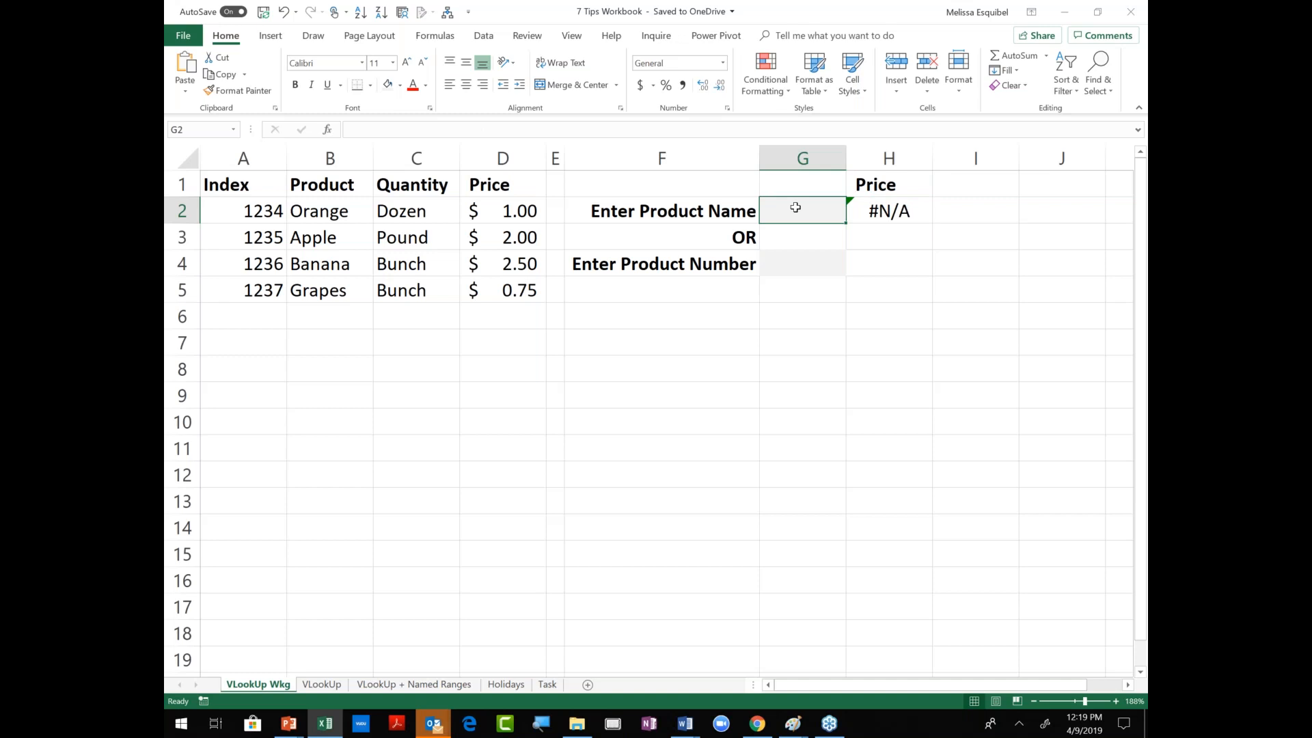
{"action": "key", "text": "F2"}
{"action": "type", "text": "Apple"}
{"action": "key", "text": "Return"}
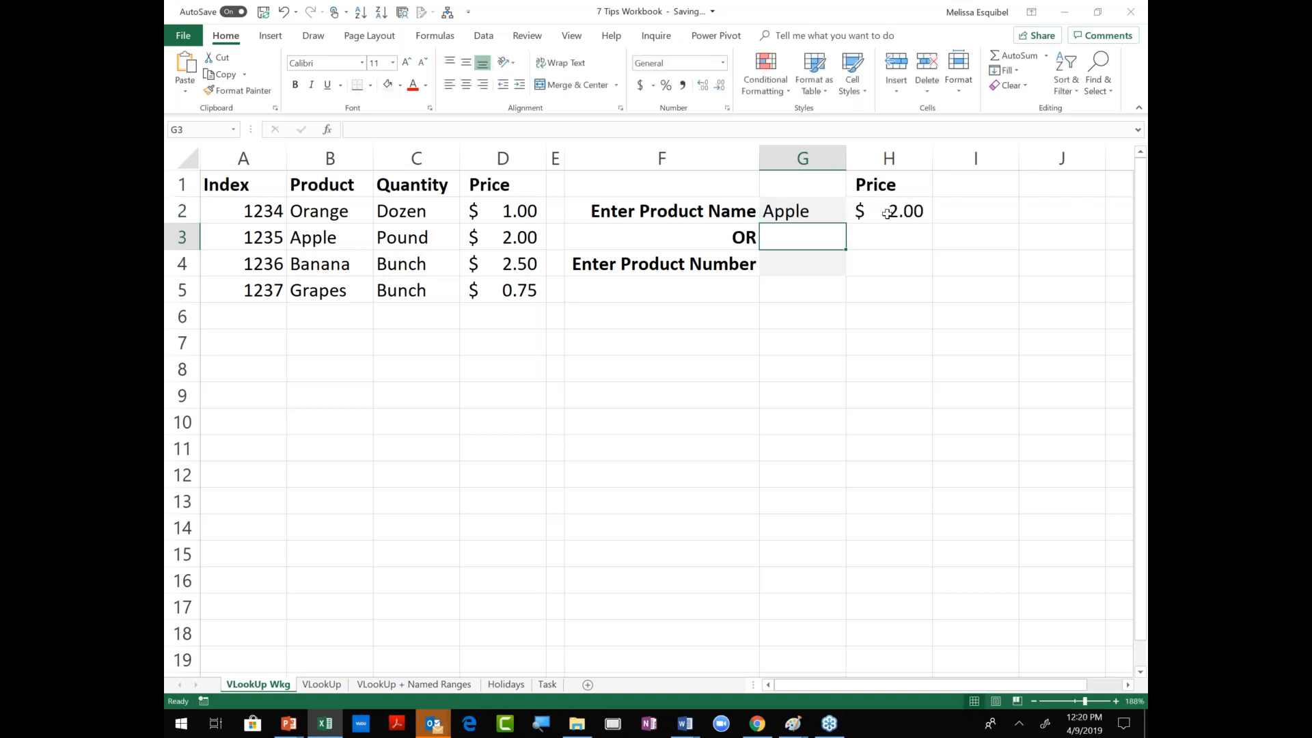
Examine the lookup value, table array, column index and range lookup arguments of the H2 formula in turn.
{"action": "left_click", "coordinate": [886, 214]}
{"action": "key", "text": "F2"}
{"action": "left_click", "coordinate": [955, 212]}
{"action": "left_click", "coordinate": [932, 234]}
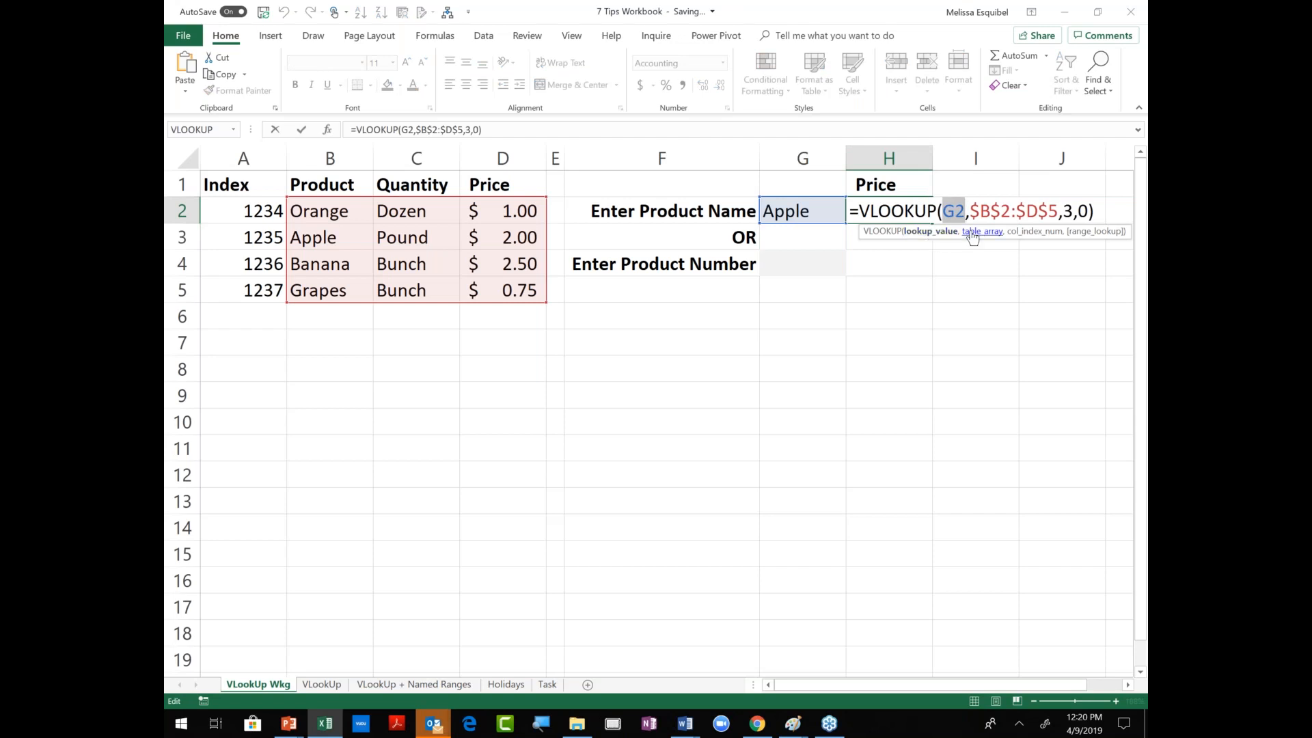
{"action": "left_click", "coordinate": [972, 233]}
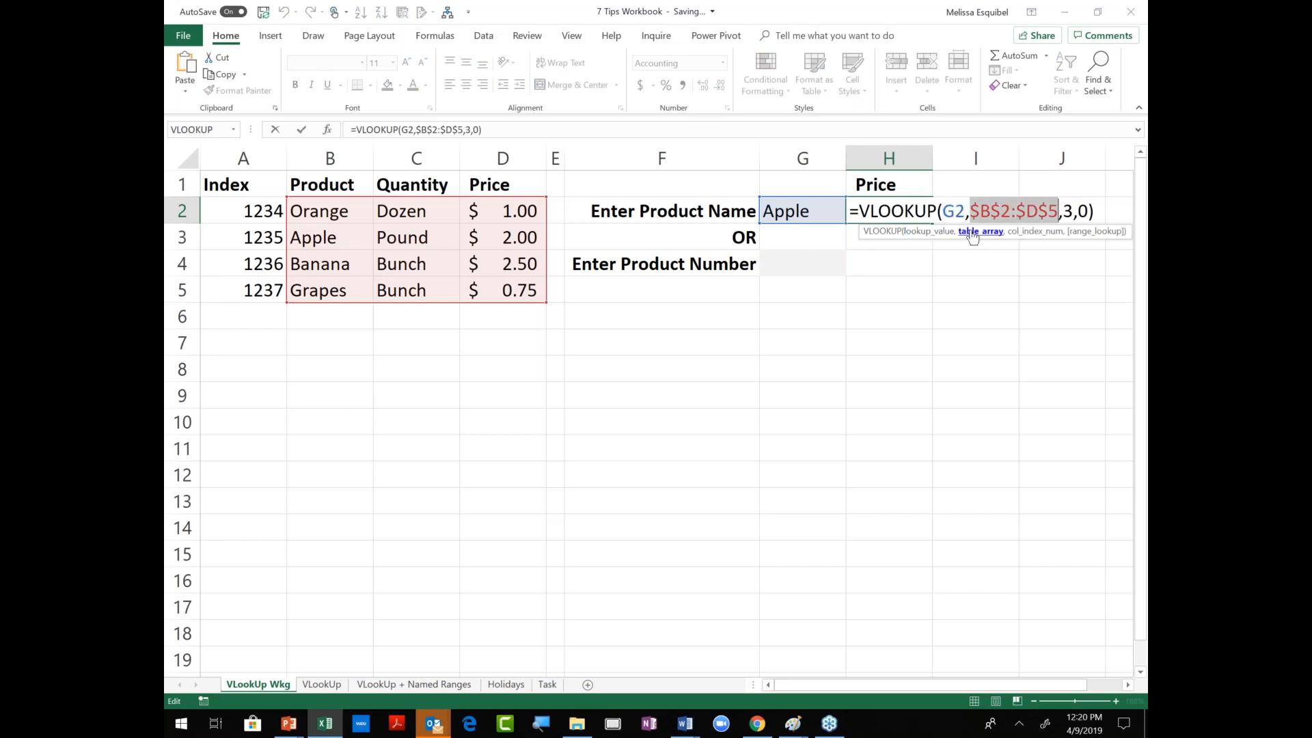
{"action": "left_click", "coordinate": [1026, 232]}
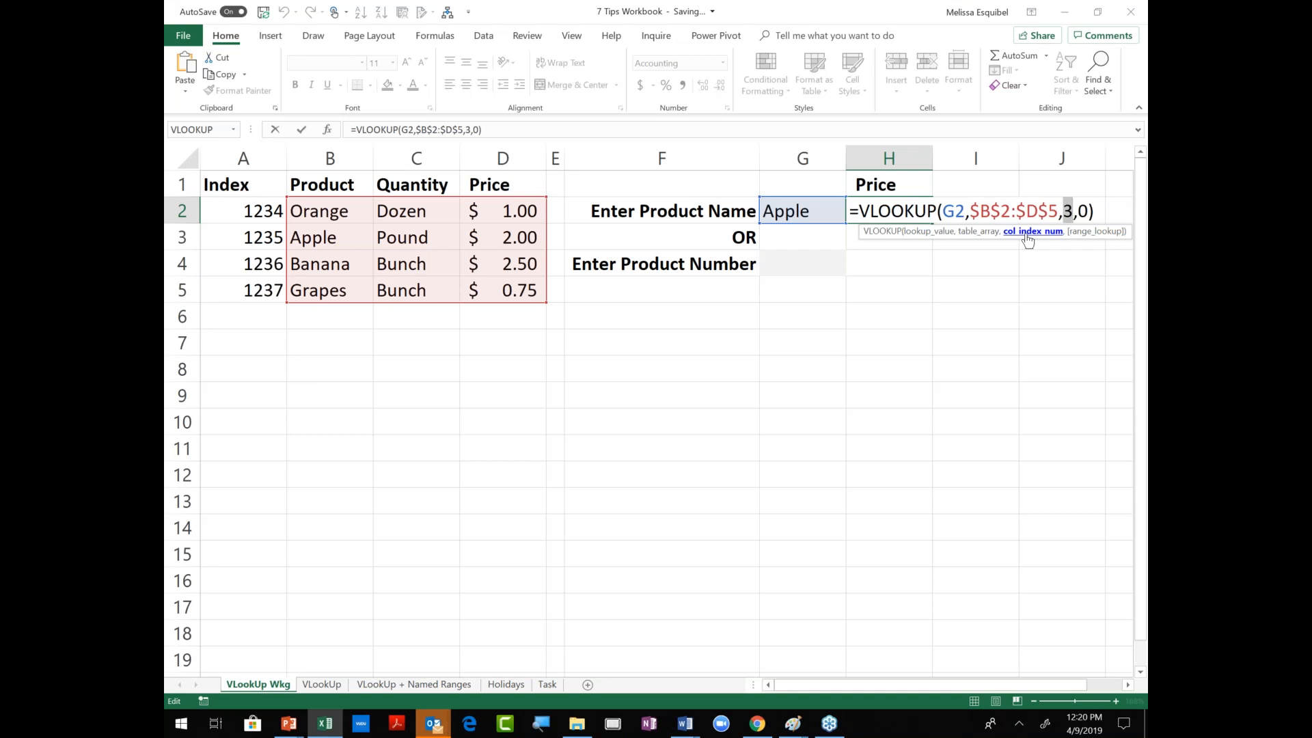
{"action": "left_click", "coordinate": [1094, 233]}
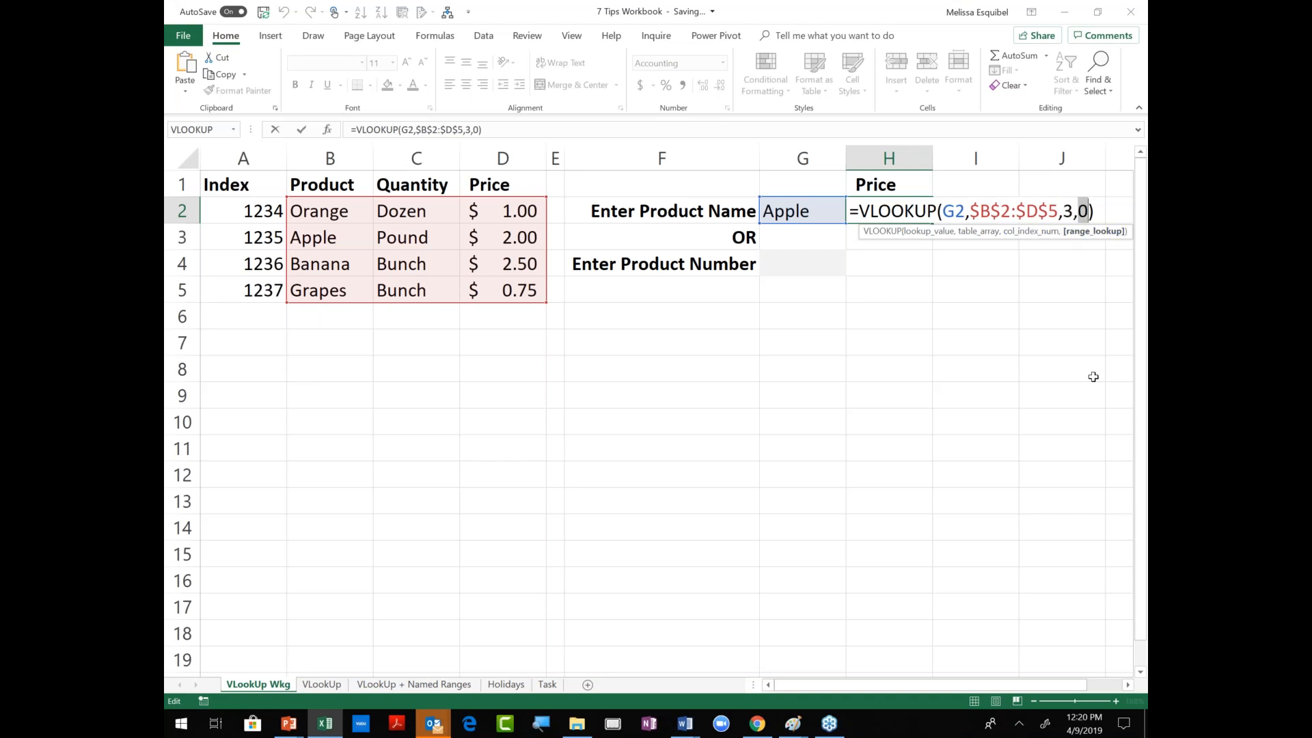
{"action": "key", "text": "ctrl+Return"}
Test the H2 lookup with Avocado as the product name in G2, and undo the entry.
{"action": "left_click", "coordinate": [818, 215]}
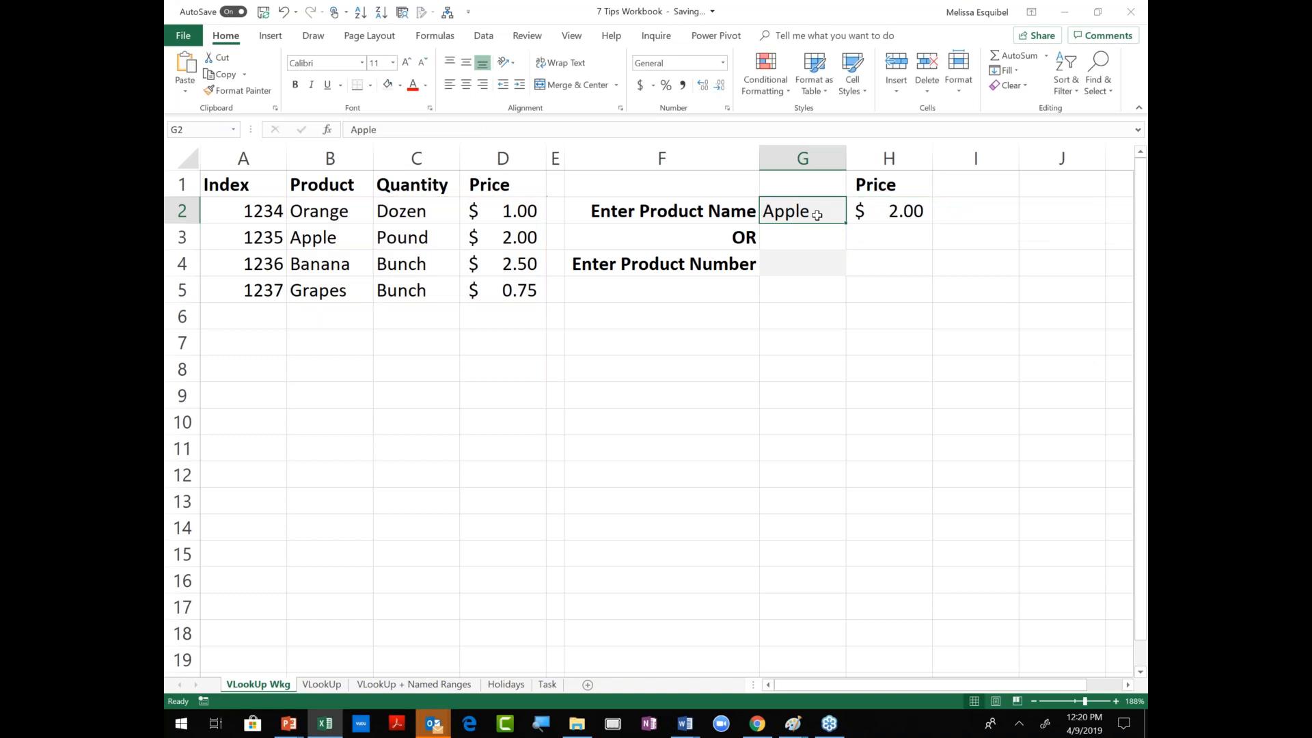
{"action": "key", "text": "F2"}
{"action": "type", "text": "Avoc"}
{"action": "key", "text": "BackSpace"}
{"action": "key", "text": "BackSpace"}
{"action": "type", "text": "ocado"}
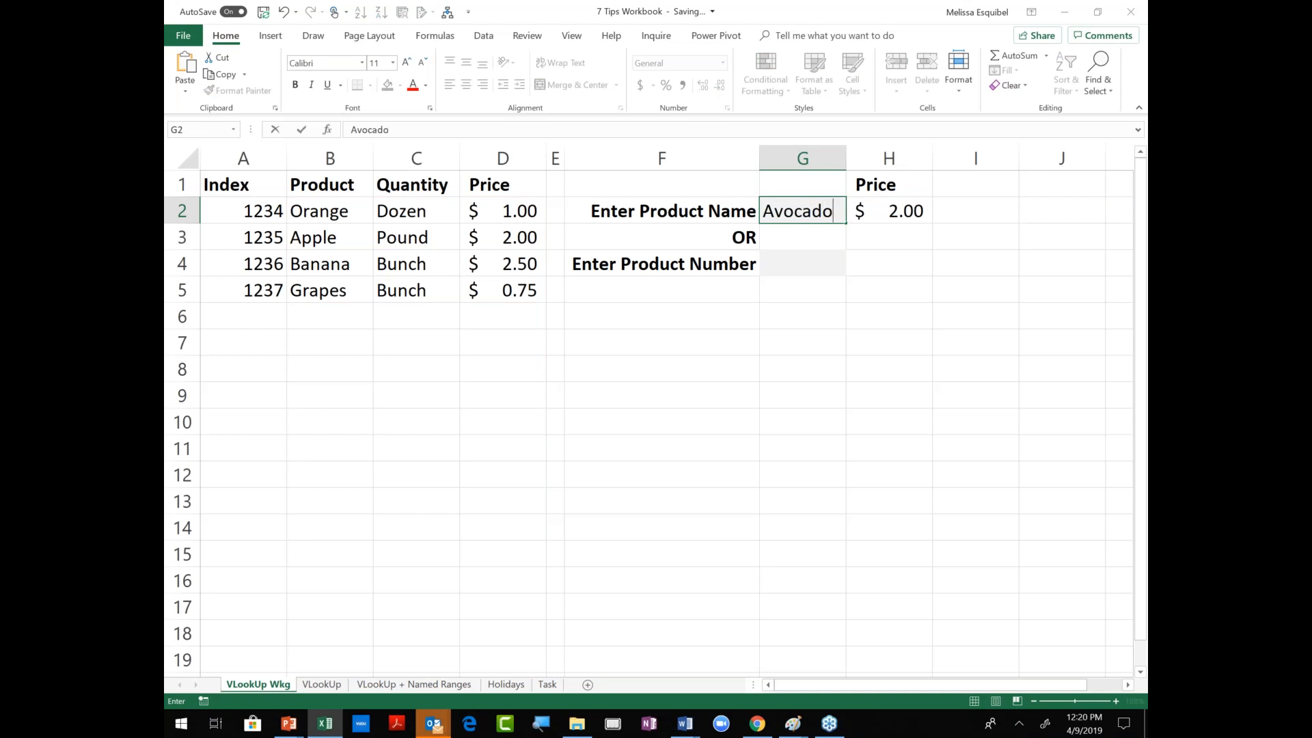
{"action": "key", "text": "Return"}
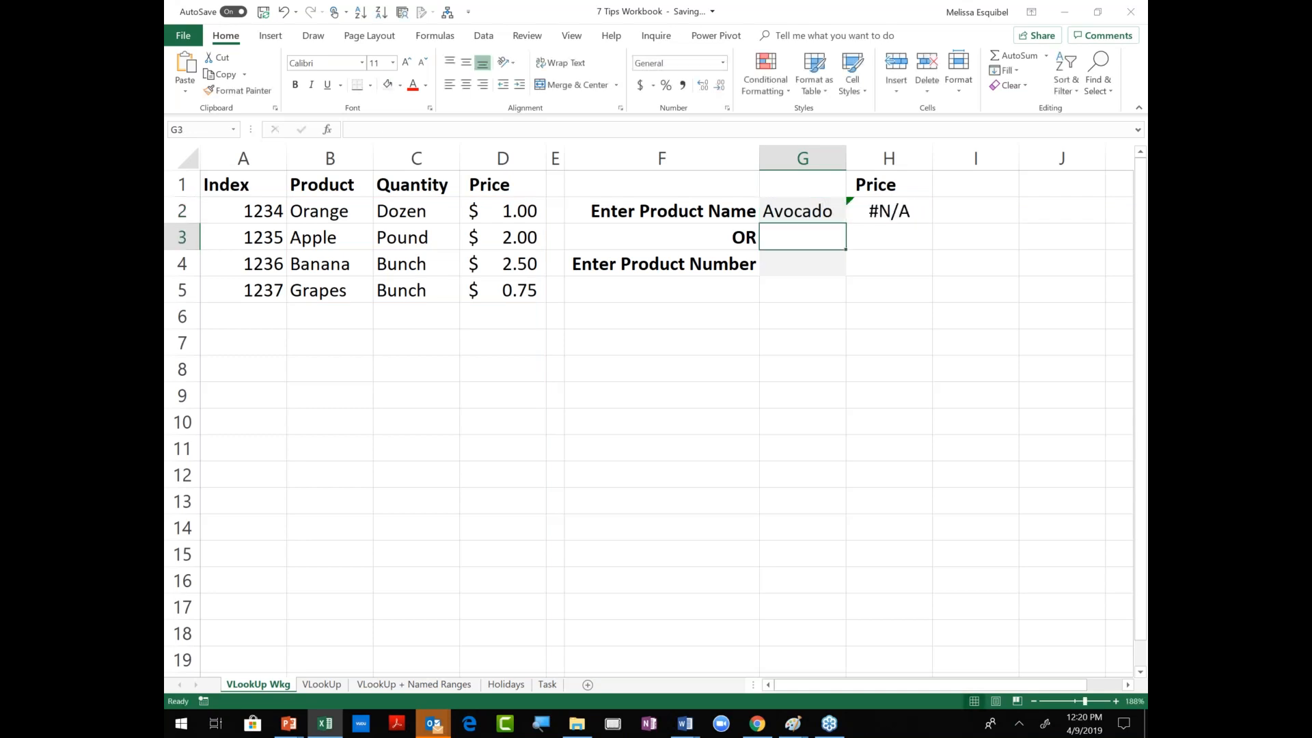
{"action": "key", "text": "ctrl+z"}
Begin a VLOOKUP formula in H4 with the product number cell G4 as its lookup value.
{"action": "left_click", "coordinate": [800, 262]}
{"action": "left_click", "coordinate": [878, 263]}
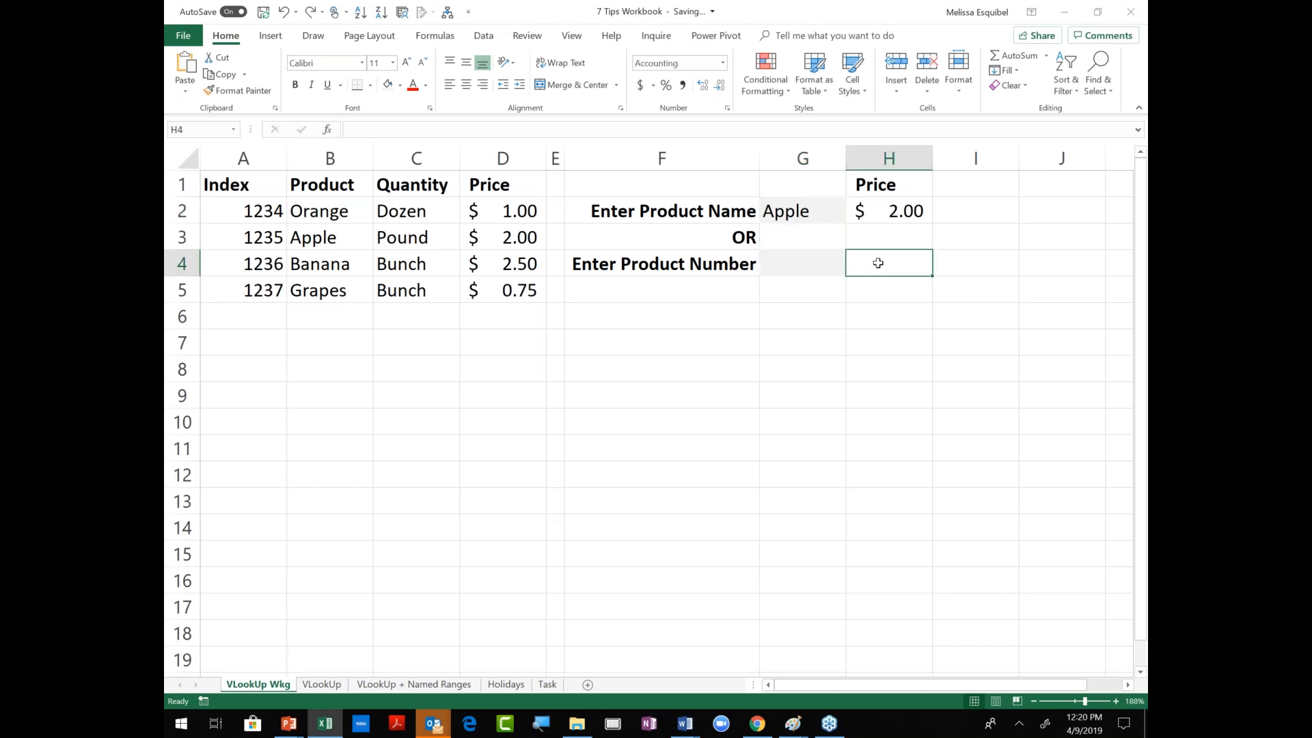
{"action": "key", "text": "F2"}
{"action": "type", "text": "="}
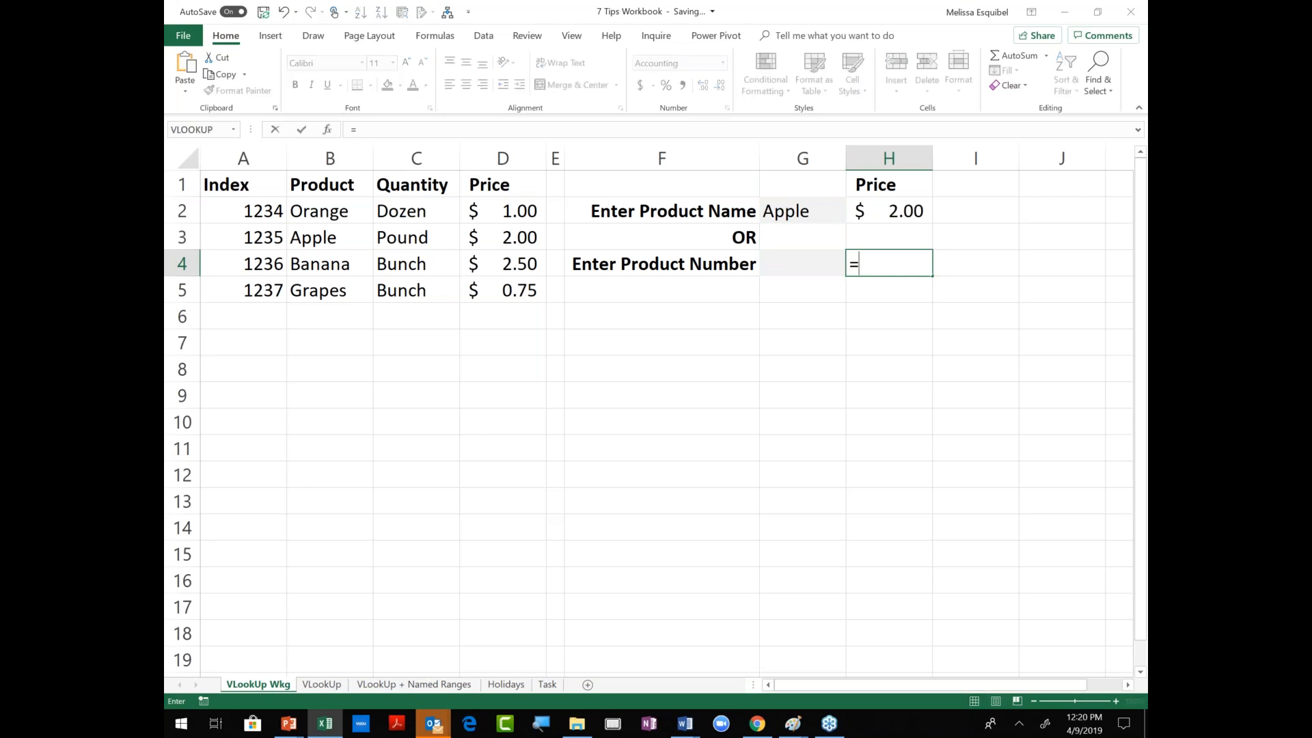
{"action": "type", "text": "vl"}
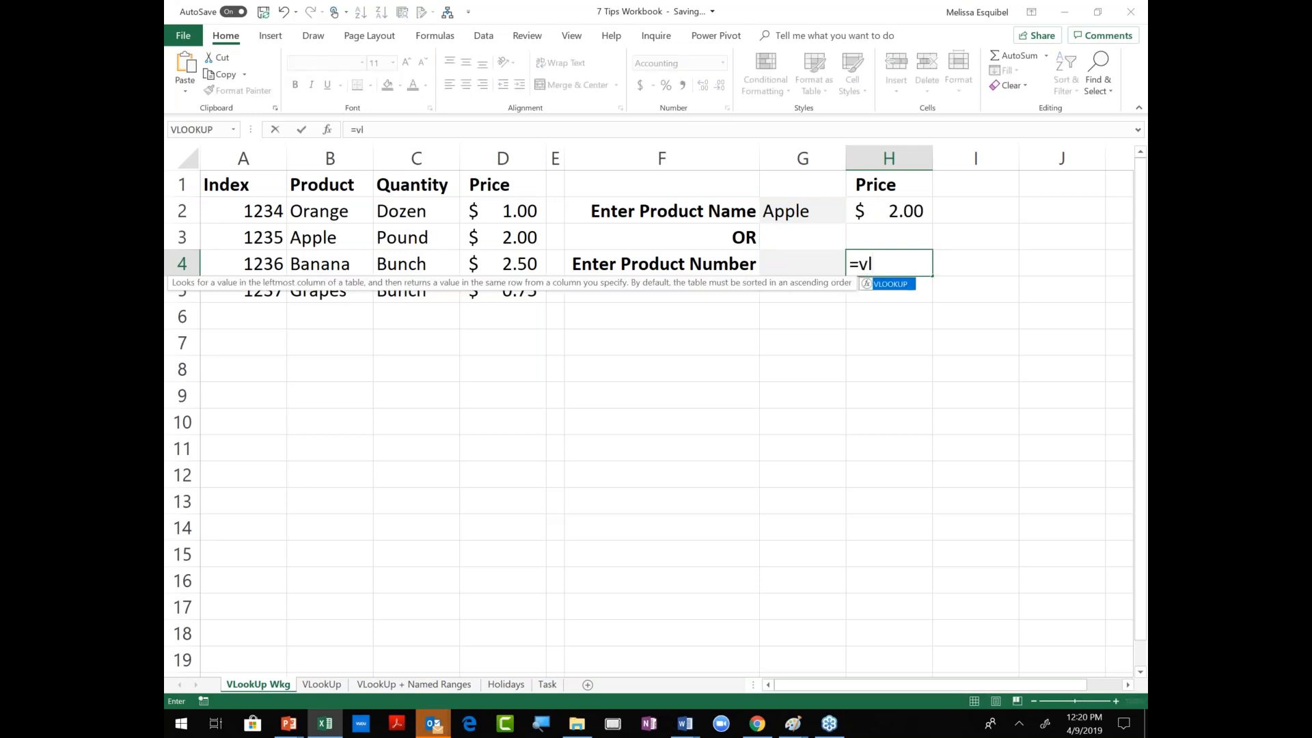
{"action": "double_click", "coordinate": [888, 284]}
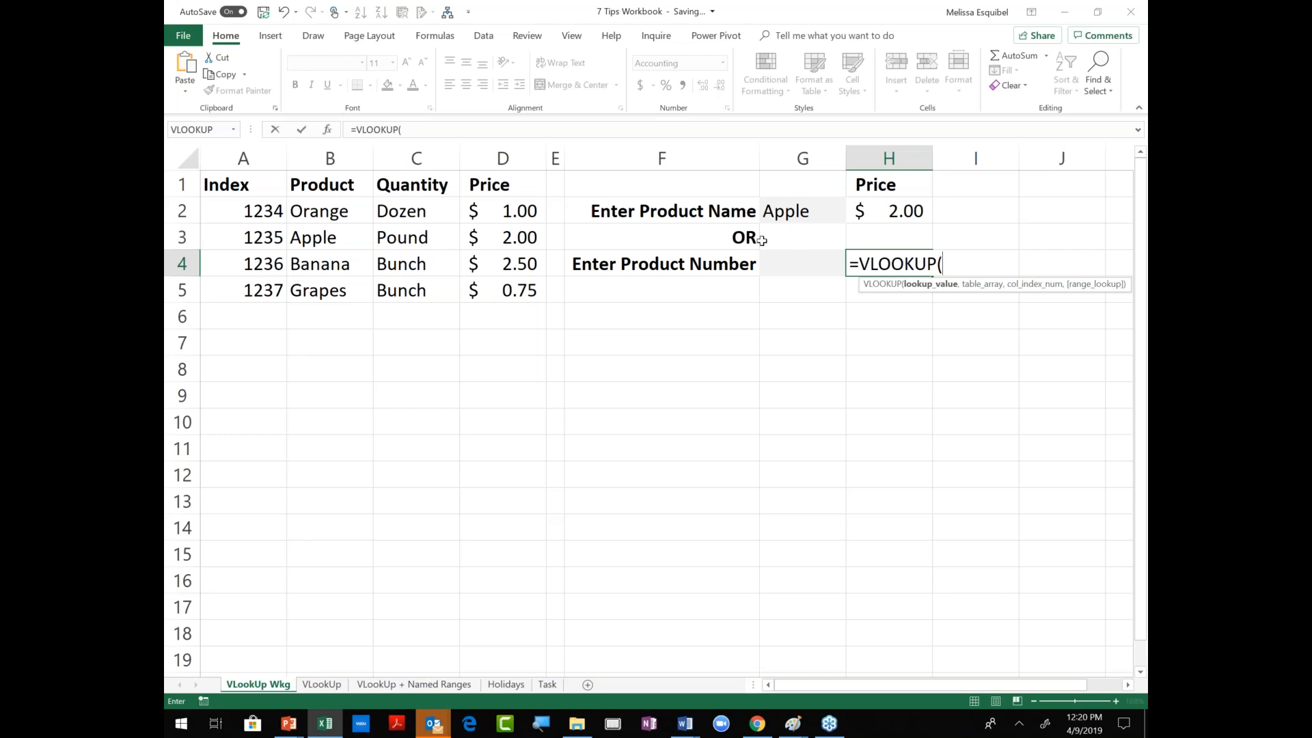
{"action": "left_click", "coordinate": [789, 262]}
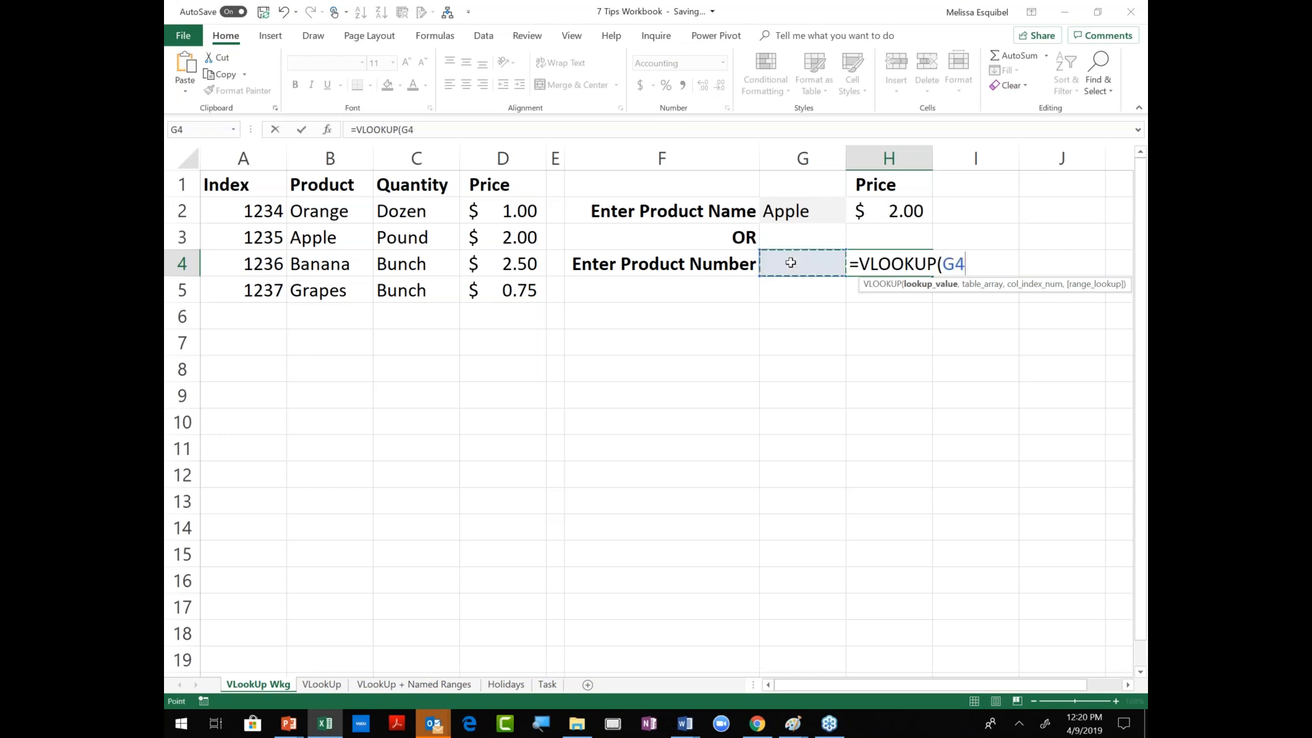
{"action": "type", "text": ","}
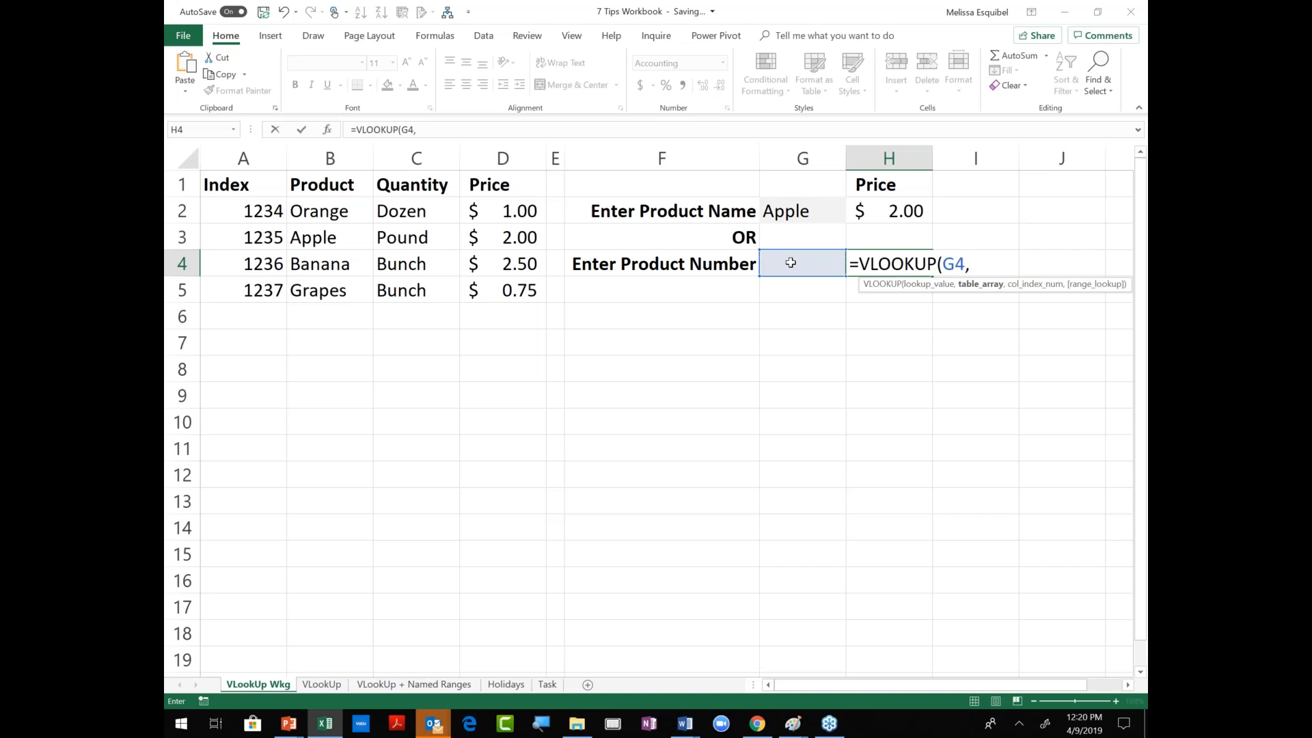
Set the table array of the H4 formula to the absolute range $A$2:$D$5.
{"action": "type", "text": "A2:"}
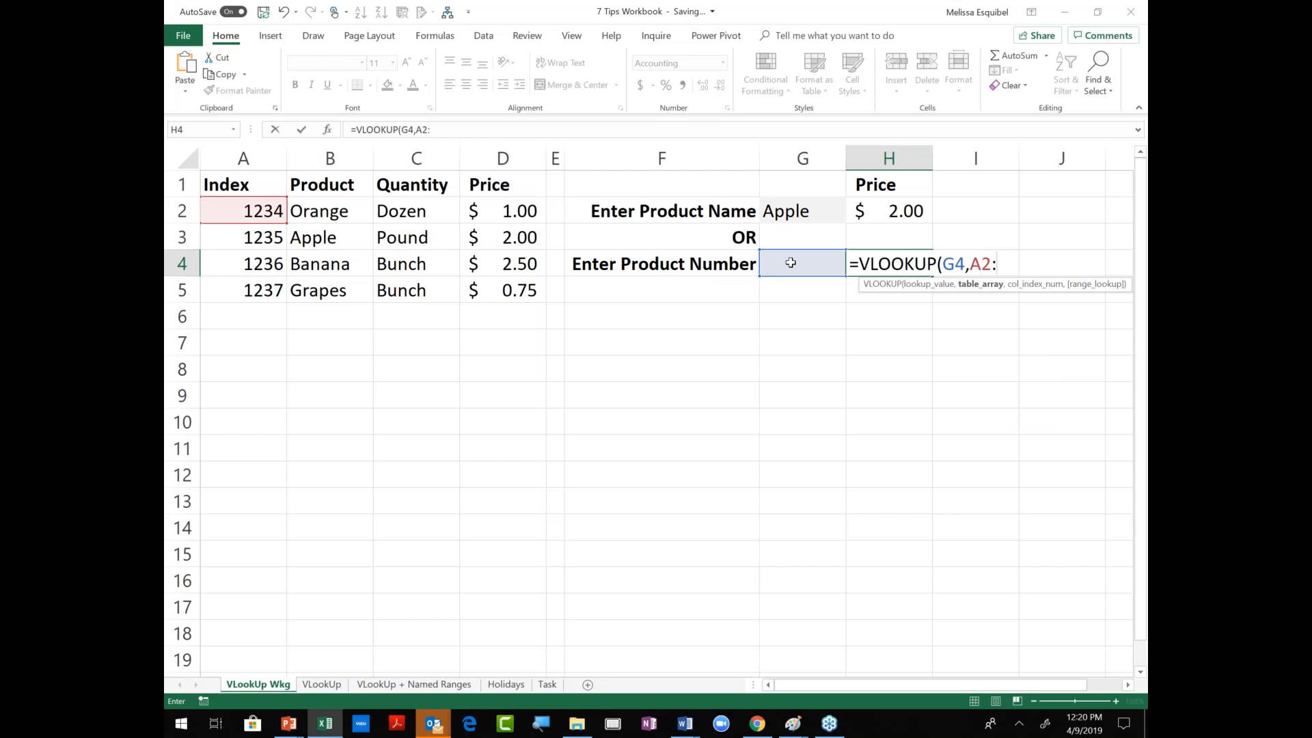
{"action": "type", "text": "D"}
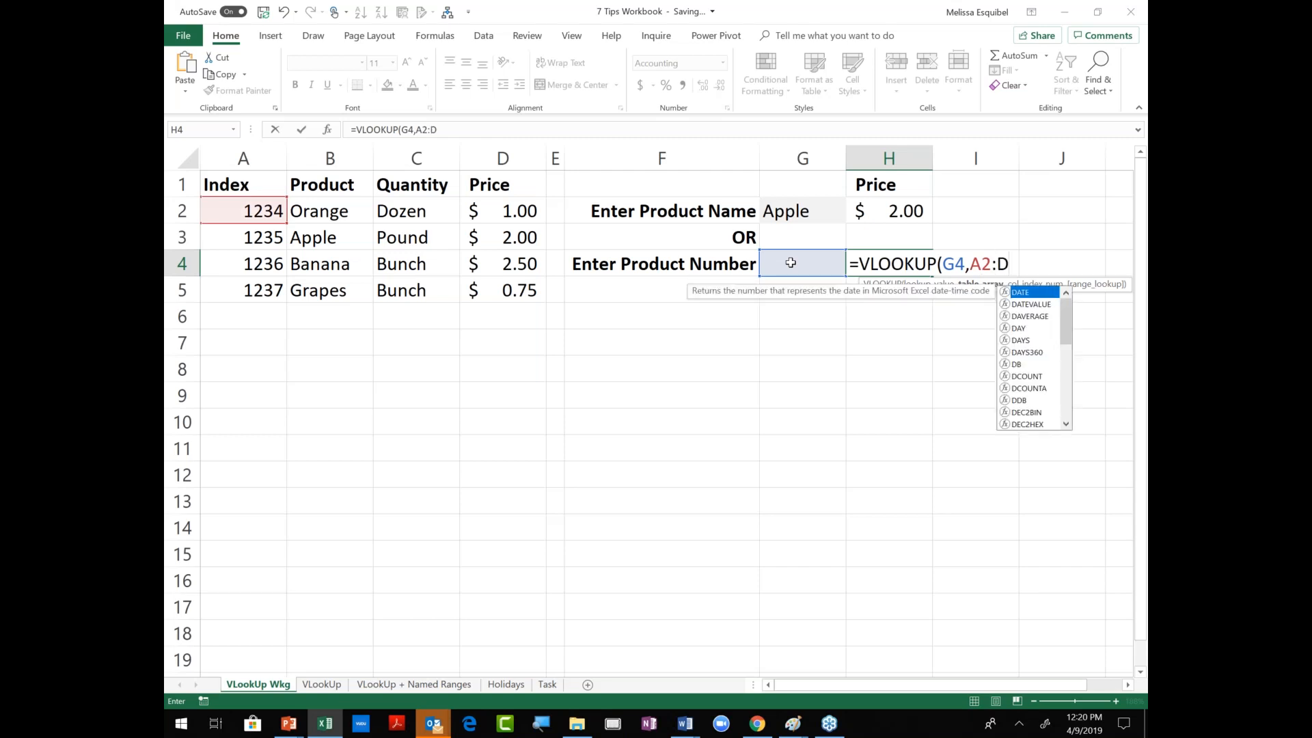
{"action": "type", "text": "5"}
{"action": "key", "text": "F4"}
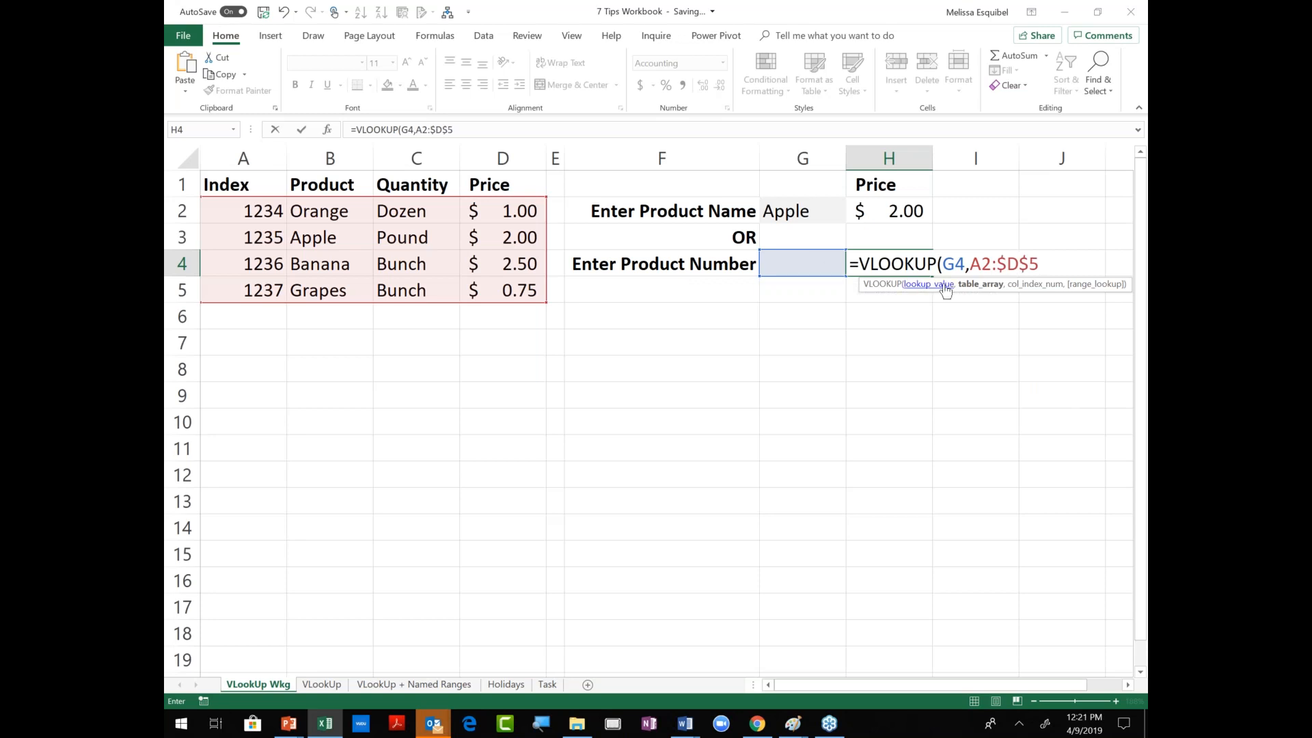
{"action": "left_click", "coordinate": [984, 259]}
{"action": "key", "text": "F4"}
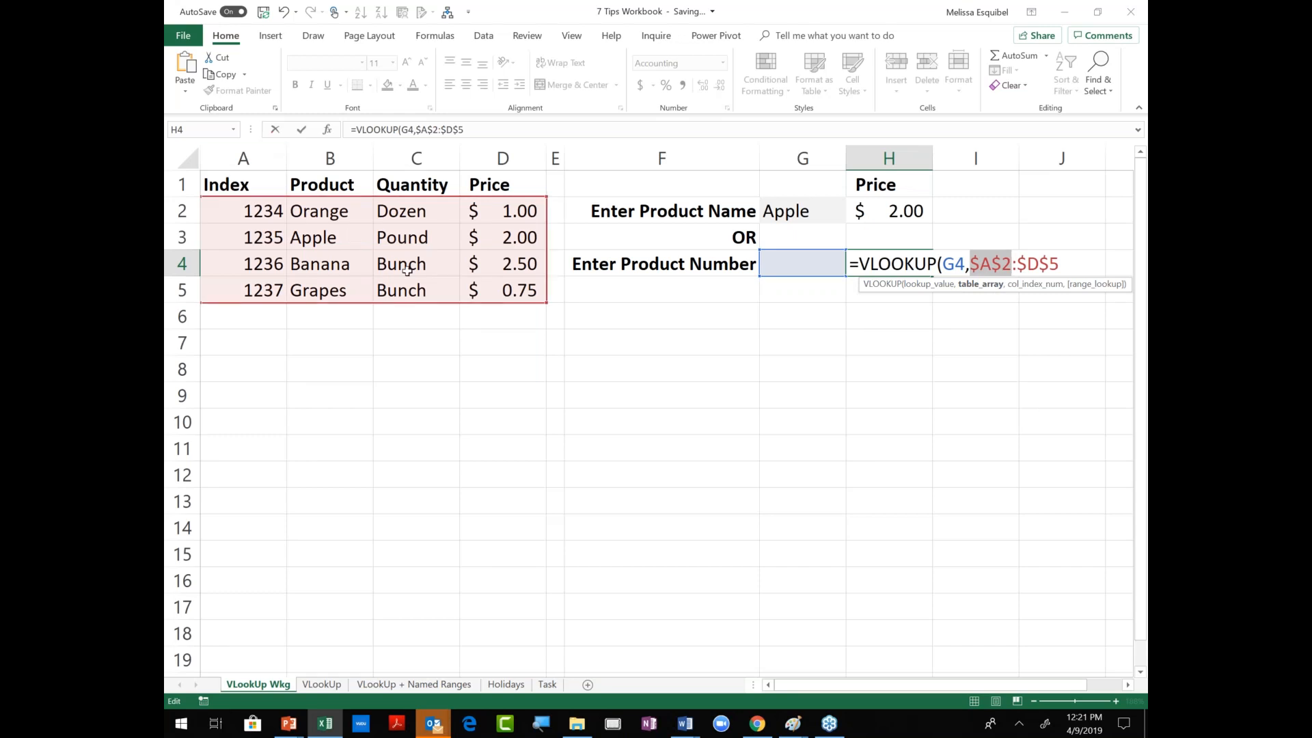
{"action": "left_click", "coordinate": [1070, 264]}
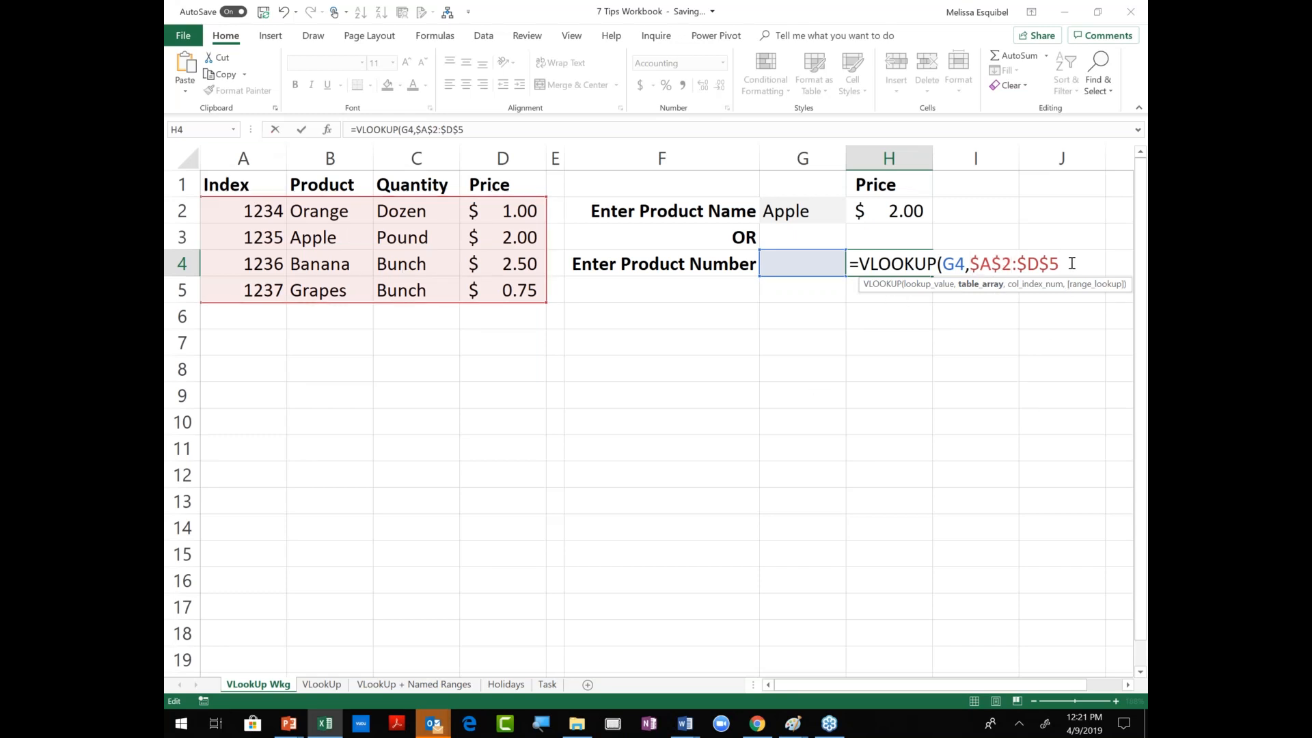
Set the column index to 4 and the range lookup to 0, and finish the VLOOKUP formula in H4.
{"action": "type", "text": ",4"}
{"action": "type", "text": ",0"}
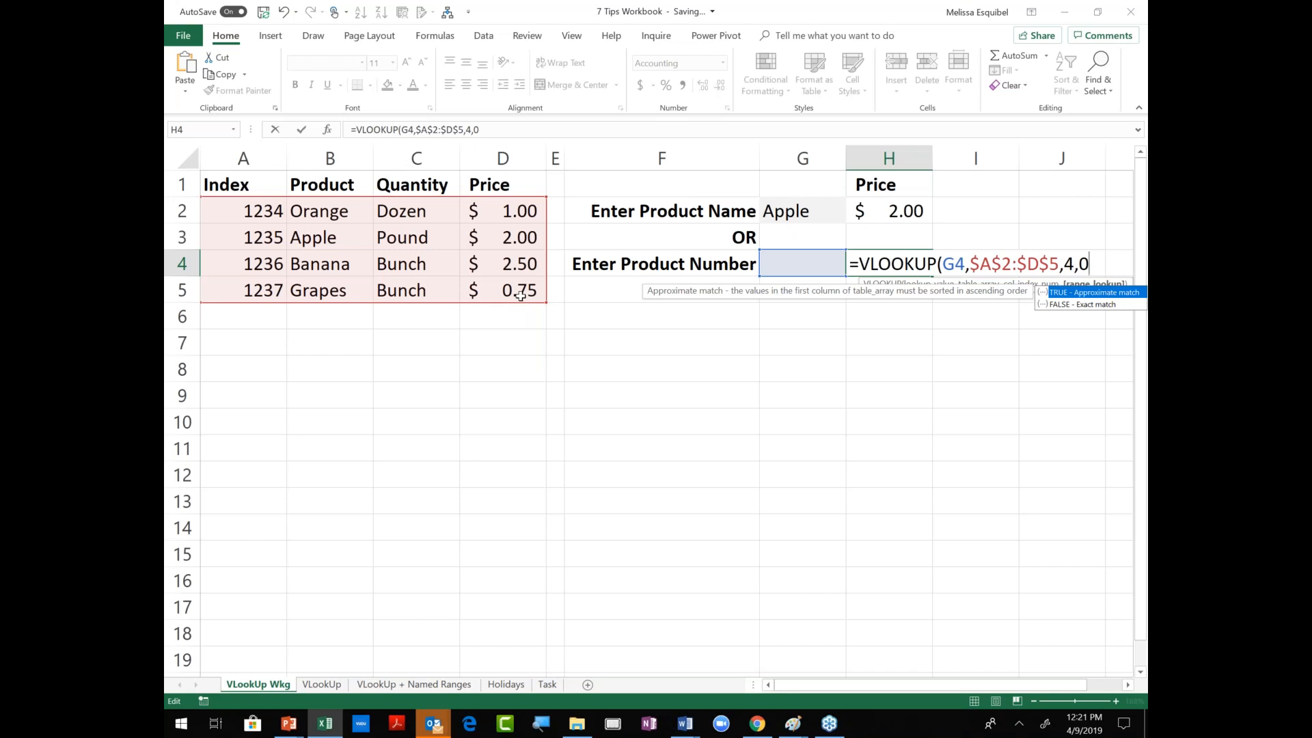
{"action": "type", "text": ")"}
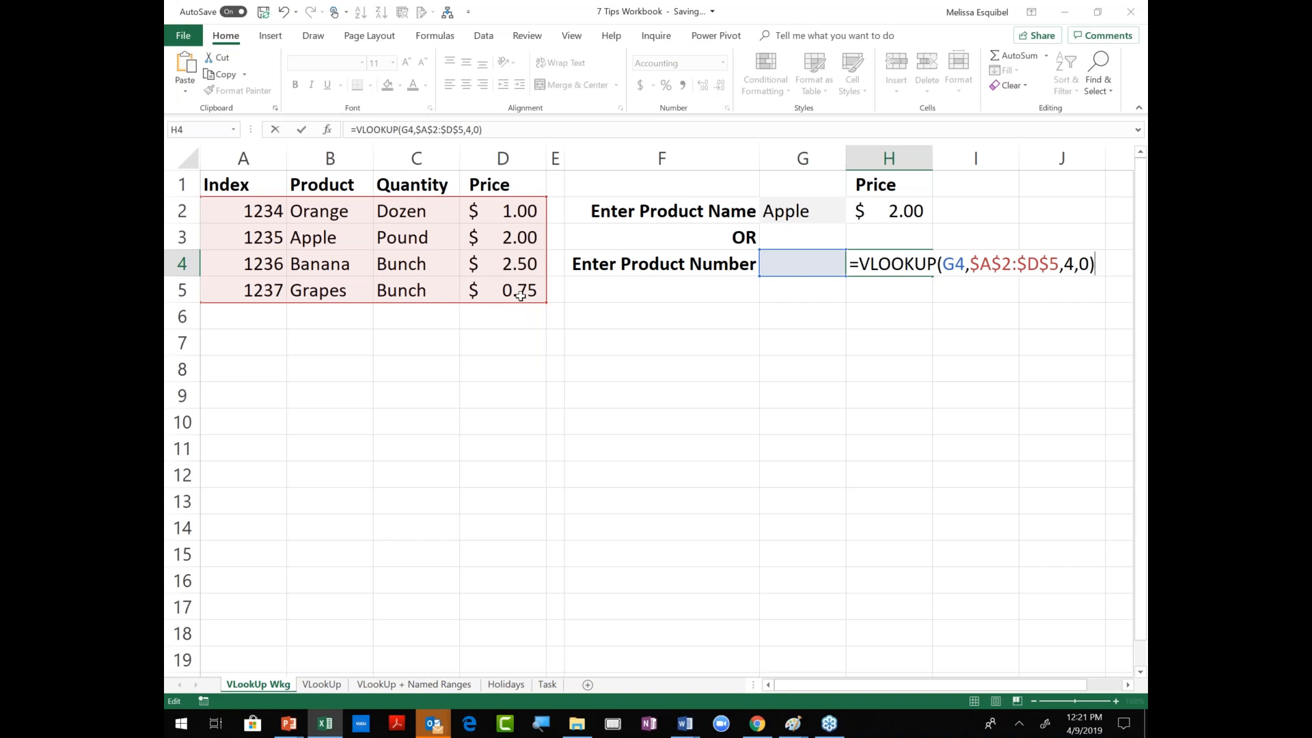
{"action": "key", "text": "Return"}
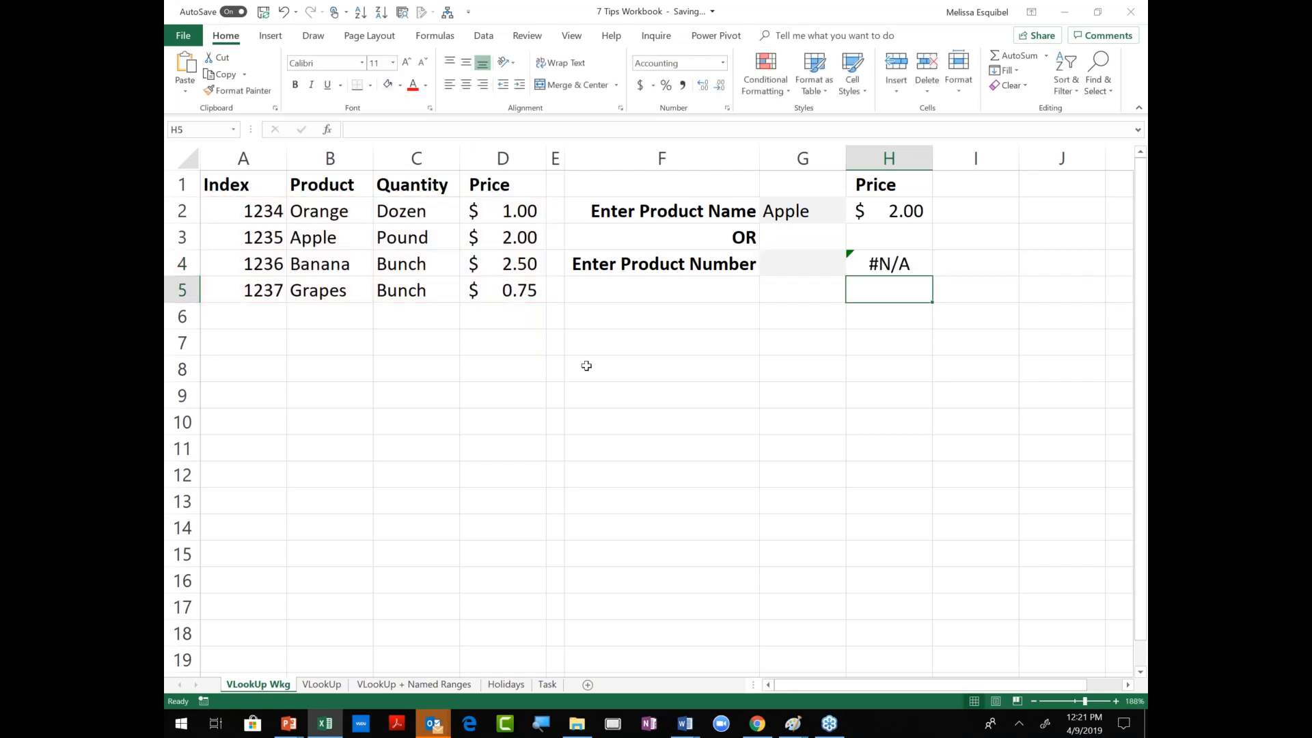
Enter 1236 as the product number in G4 and check the price against the matching table row.
{"action": "left_click", "coordinate": [794, 263]}
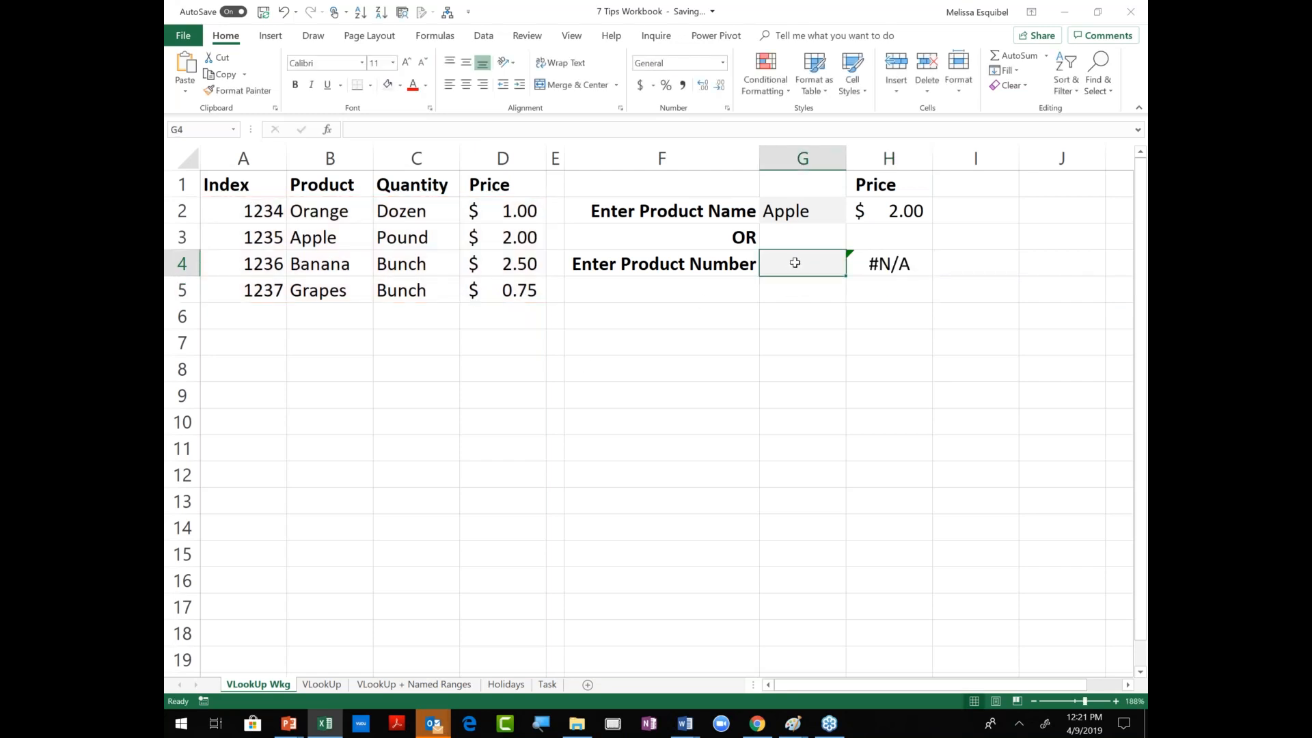
{"action": "type", "text": "1236"}
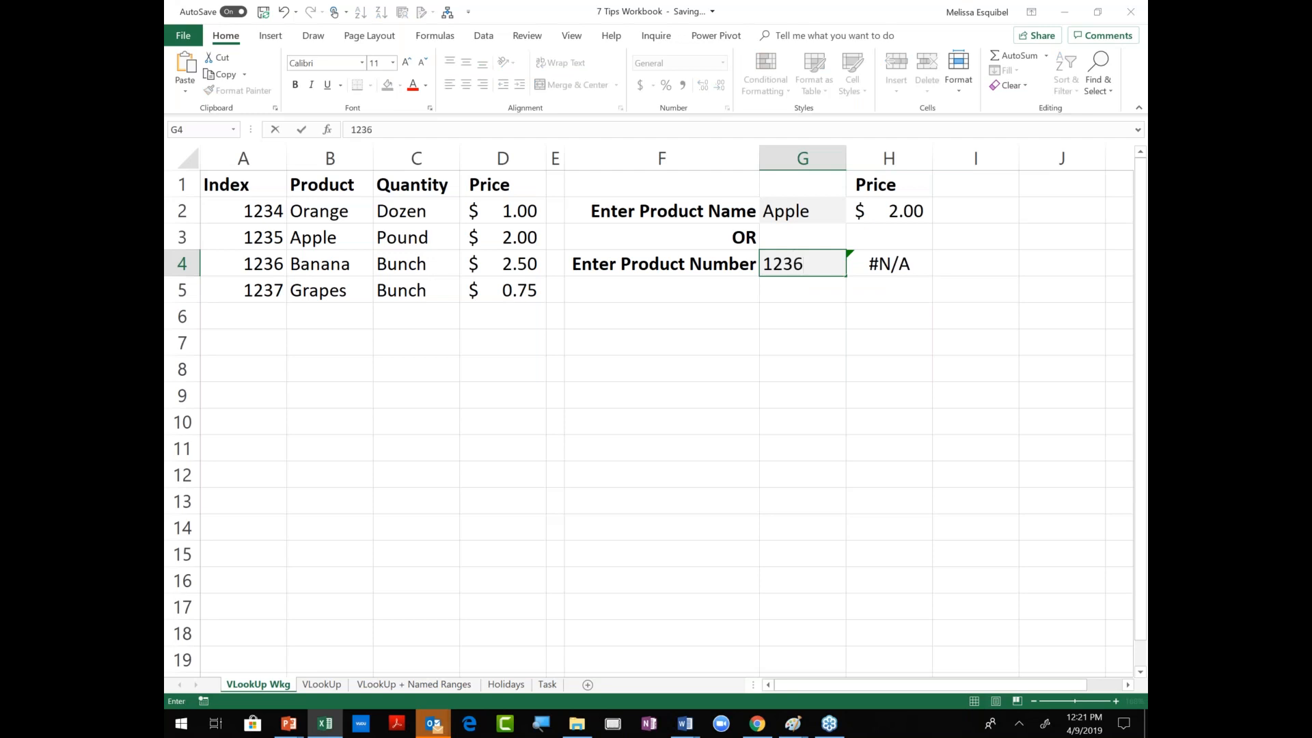
{"action": "key", "text": "Return"}
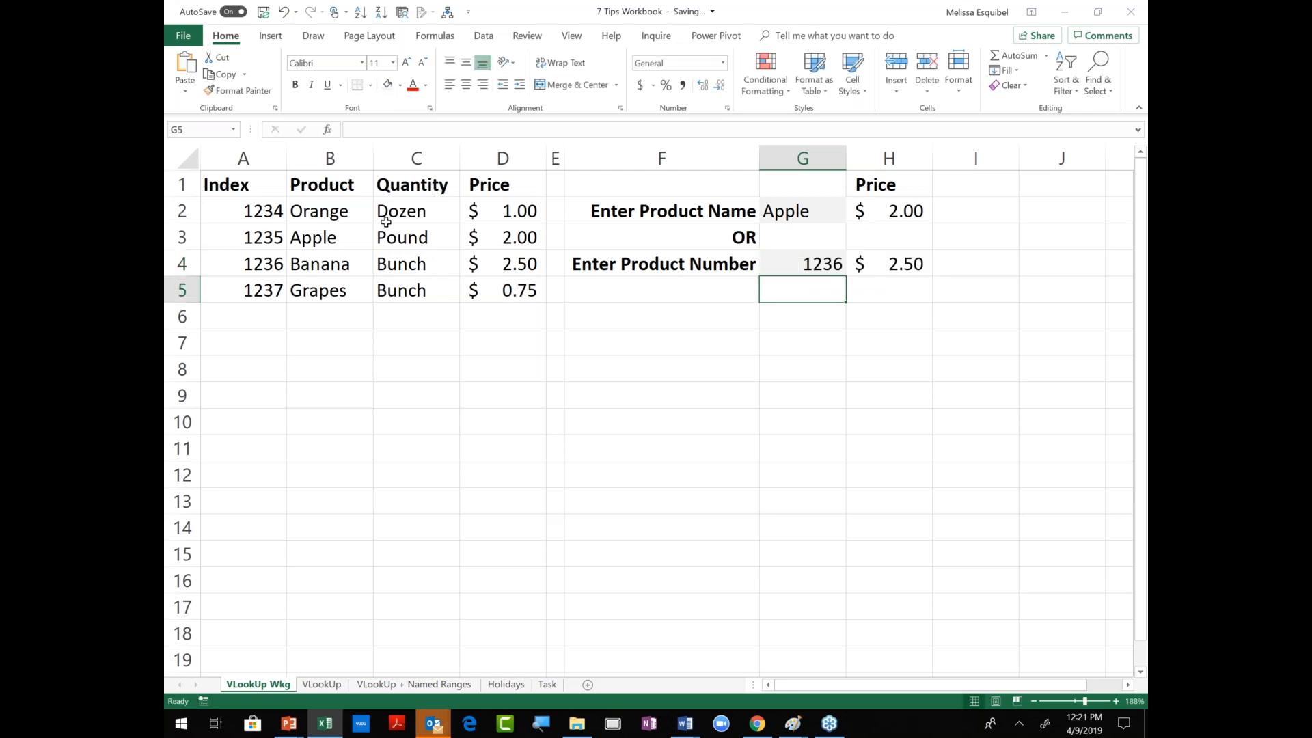
{"action": "left_click", "coordinate": [504, 266]}
{"action": "left_click_drag", "start_coordinate": [255, 264], "coordinate": [556, 305]}
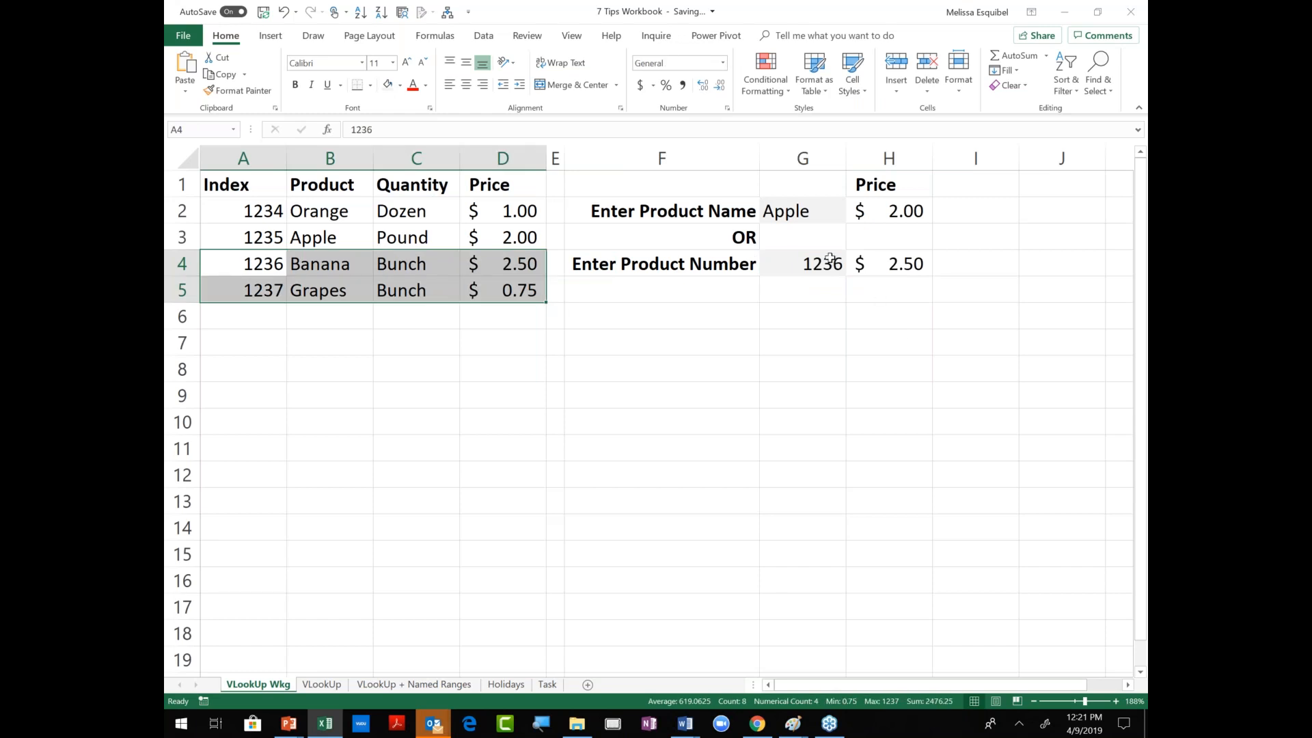
Test the H4 lookup with 1235 as the product number in G4.
{"action": "left_click", "coordinate": [831, 263]}
{"action": "type", "text": "1235"}
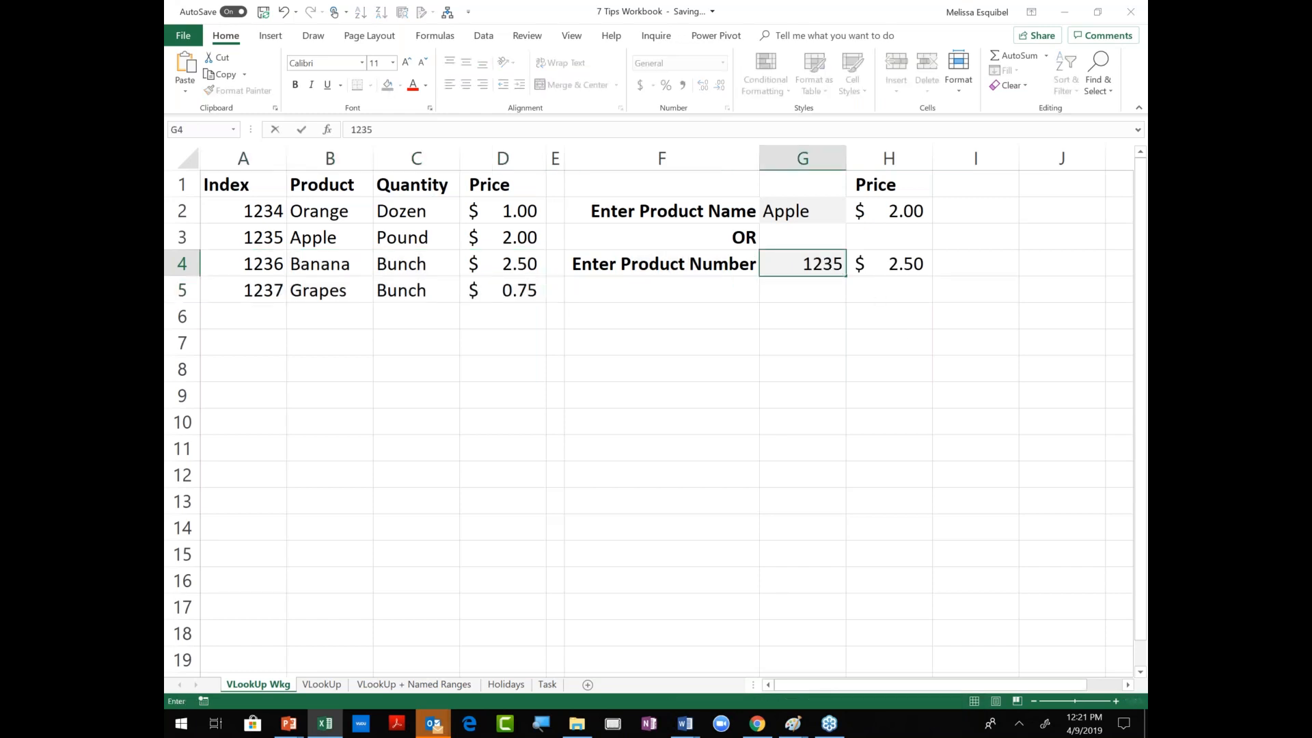
{"action": "key", "text": "Return"}
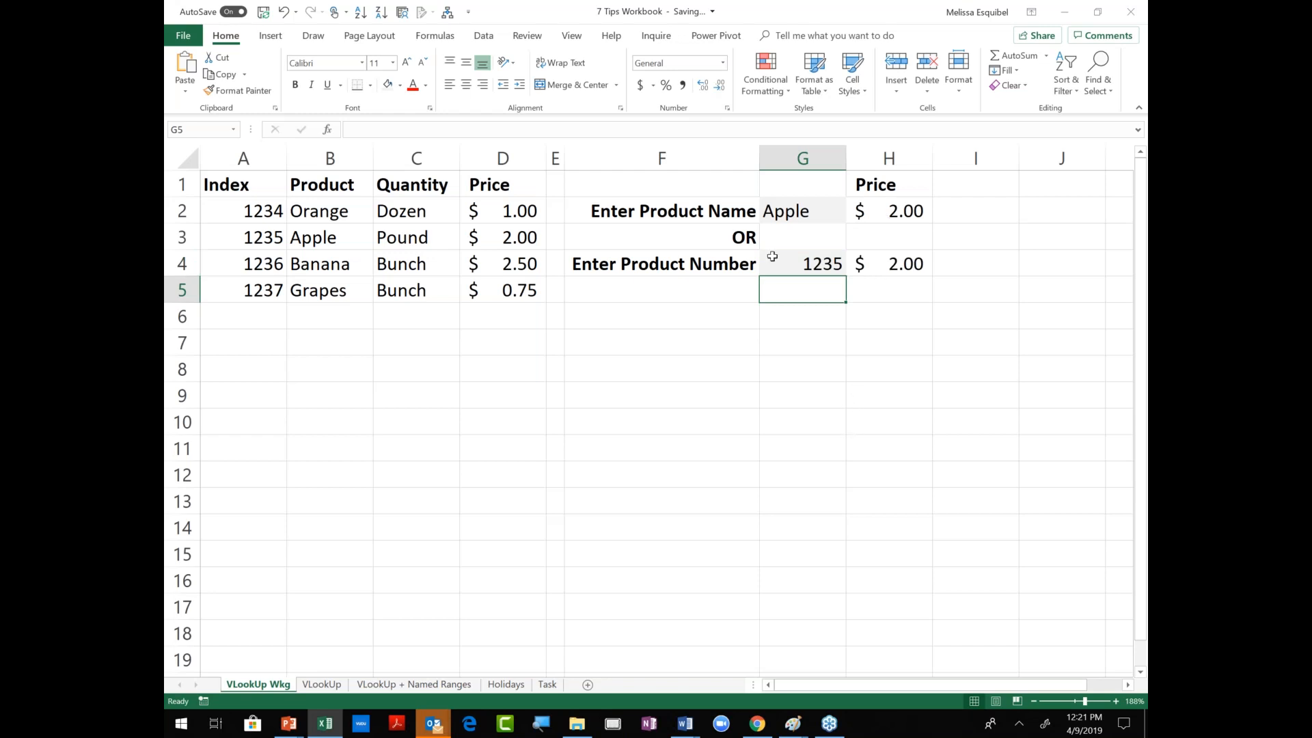
Clear the product name in G2 and the product number in G4.
{"action": "left_click", "coordinate": [807, 211]}
{"action": "key", "text": "Delete"}
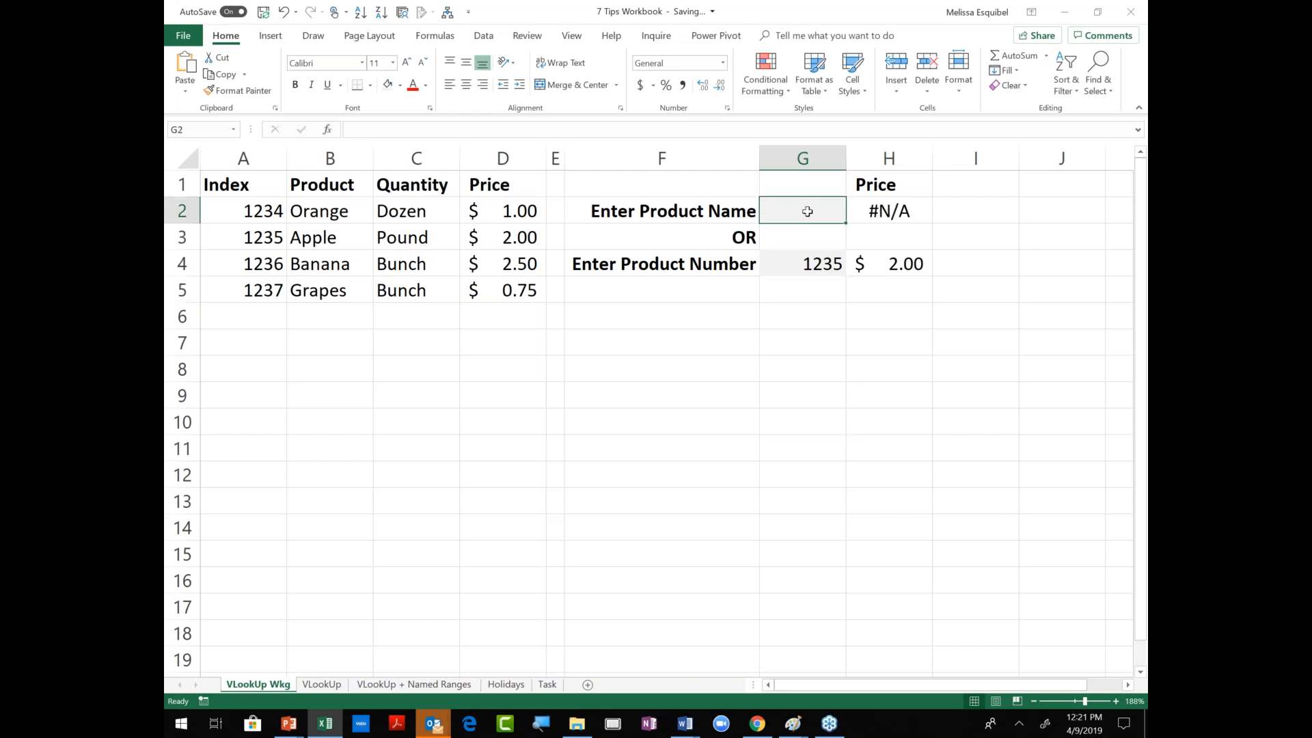
{"action": "left_click", "coordinate": [785, 265]}
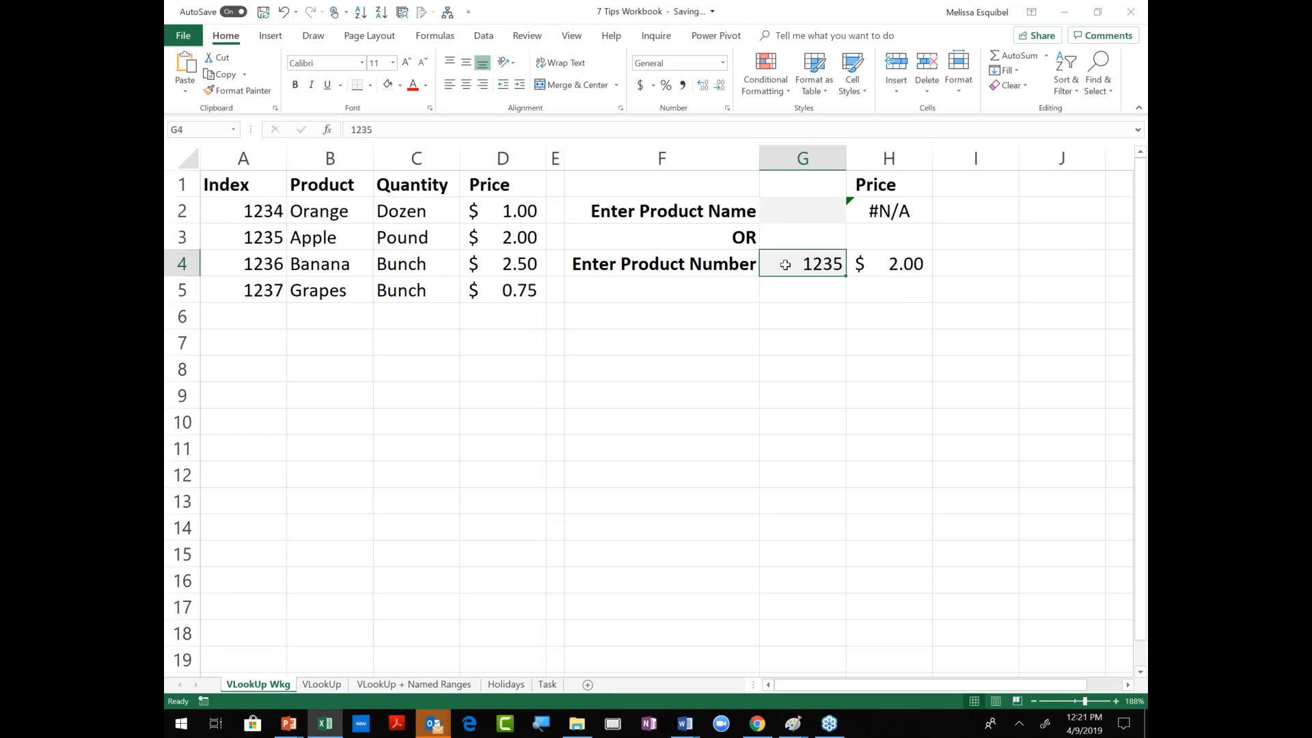
{"action": "key", "text": "Delete"}
Examine how the H2 formula on the VLookUp sheet handles a missing product name.
{"action": "left_click", "coordinate": [318, 685]}
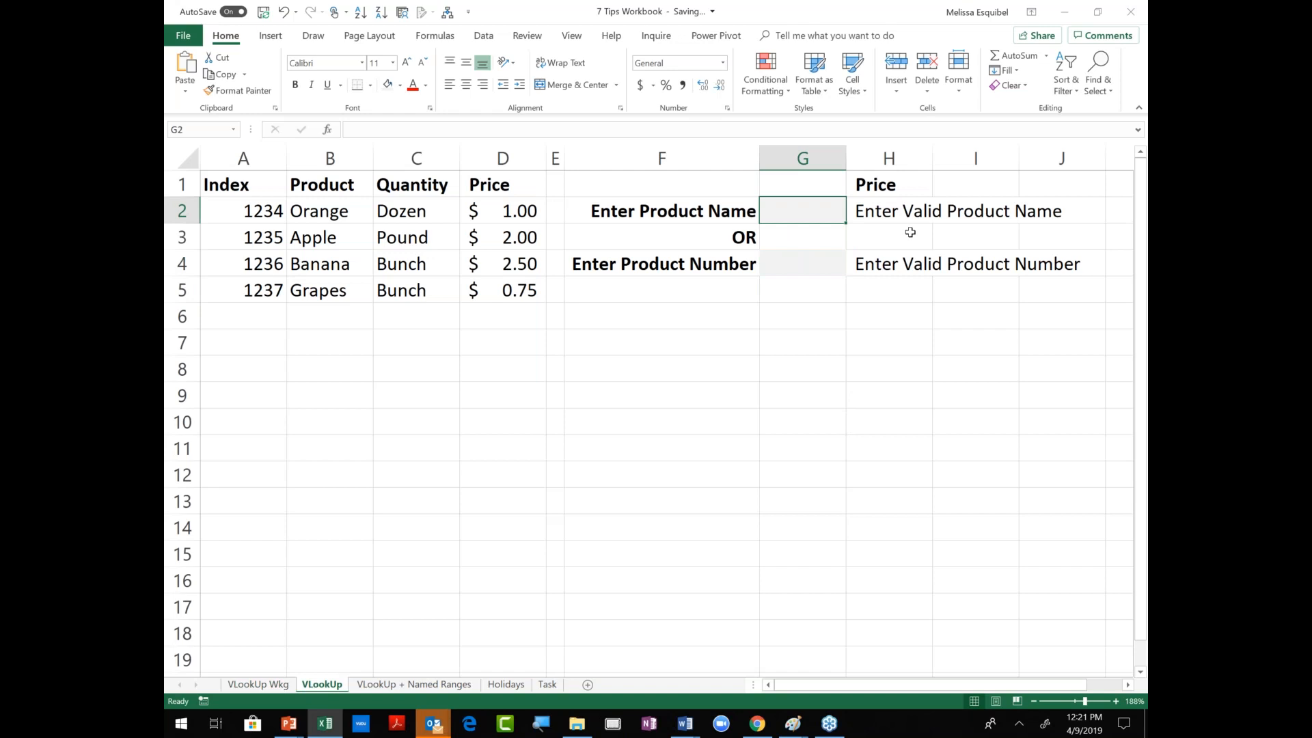
{"action": "double_click", "coordinate": [873, 214]}
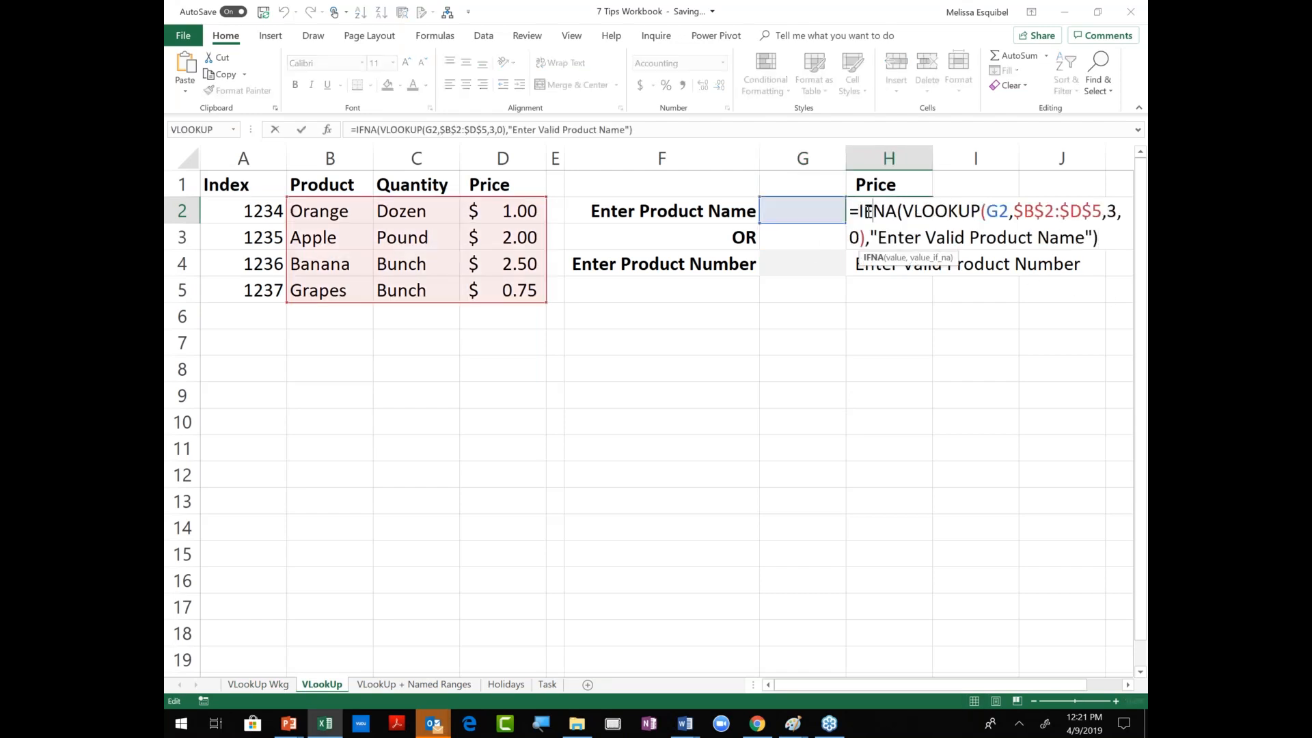
{"action": "key", "text": "Return"}
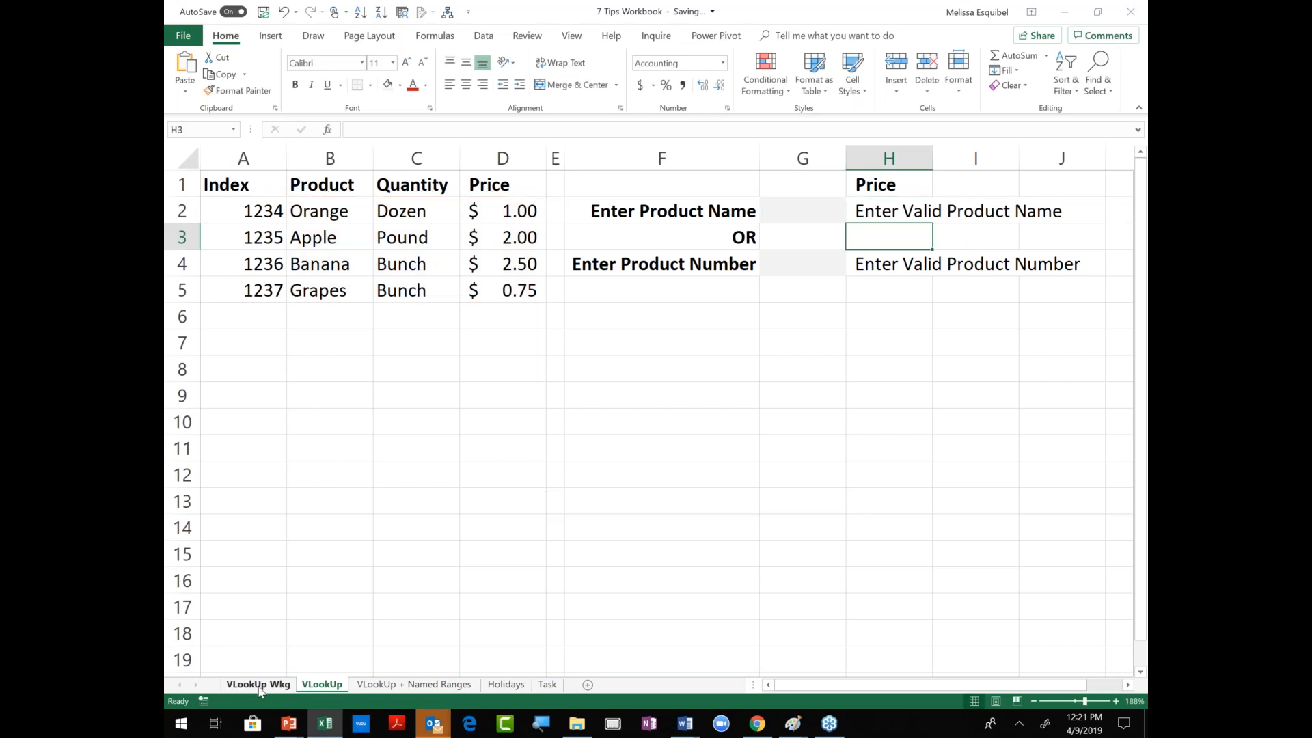
Insert the opening of an IFNA function before VLOOKUP in the H2 formula on the VLookUp Wkg sheet.
{"action": "left_click", "coordinate": [258, 686]}
{"action": "left_click", "coordinate": [905, 212]}
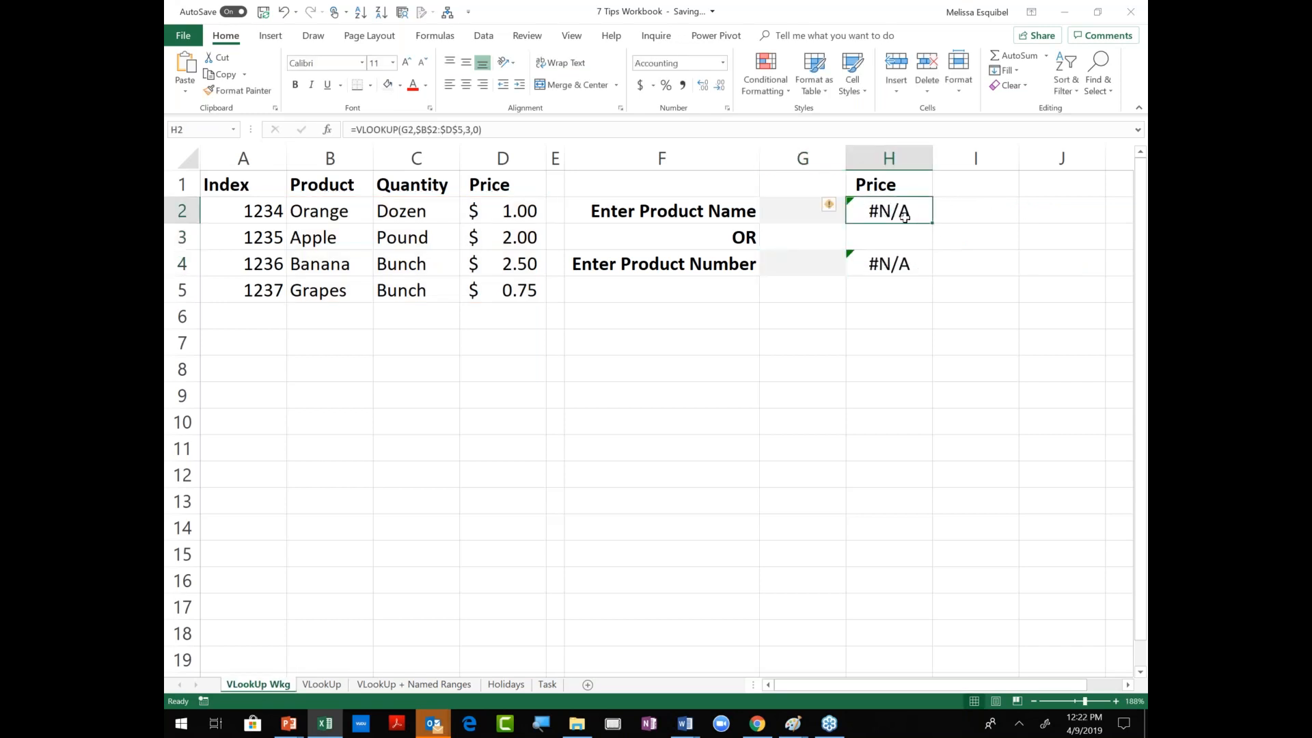
{"action": "double_click", "coordinate": [904, 213]}
{"action": "key", "text": "Home"}
{"action": "key", "text": "Right"}
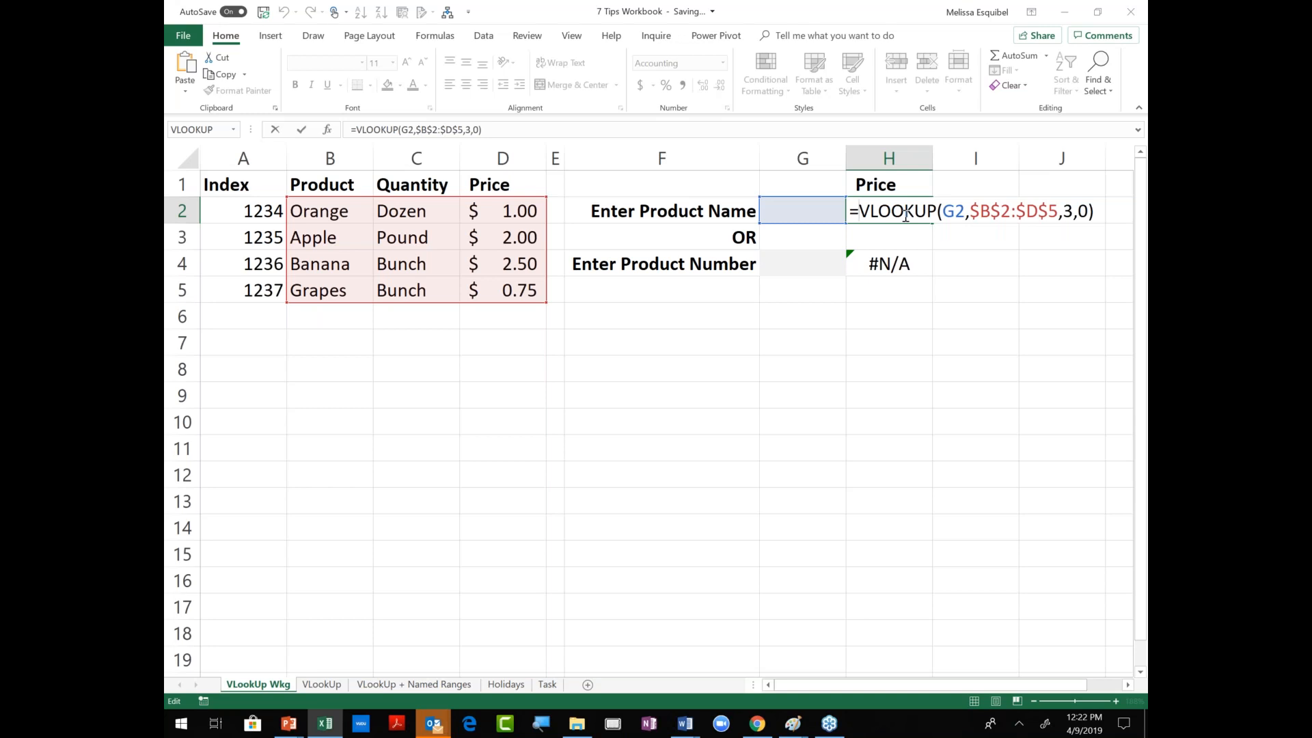
{"action": "type", "text": "ifna("}
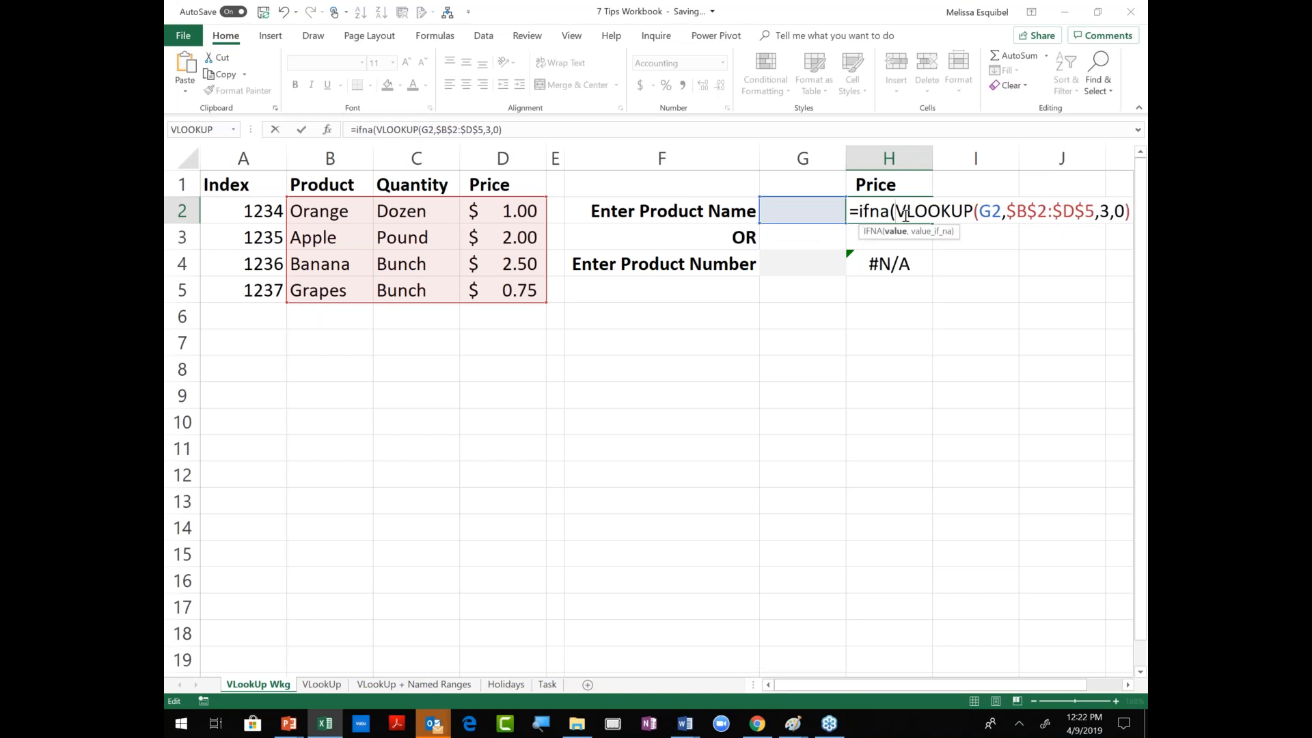
Complete the IFNA function in the H2 formula with "Enter Valid Product Name" as the value for #N/A.
{"action": "left_click", "coordinate": [994, 211]}
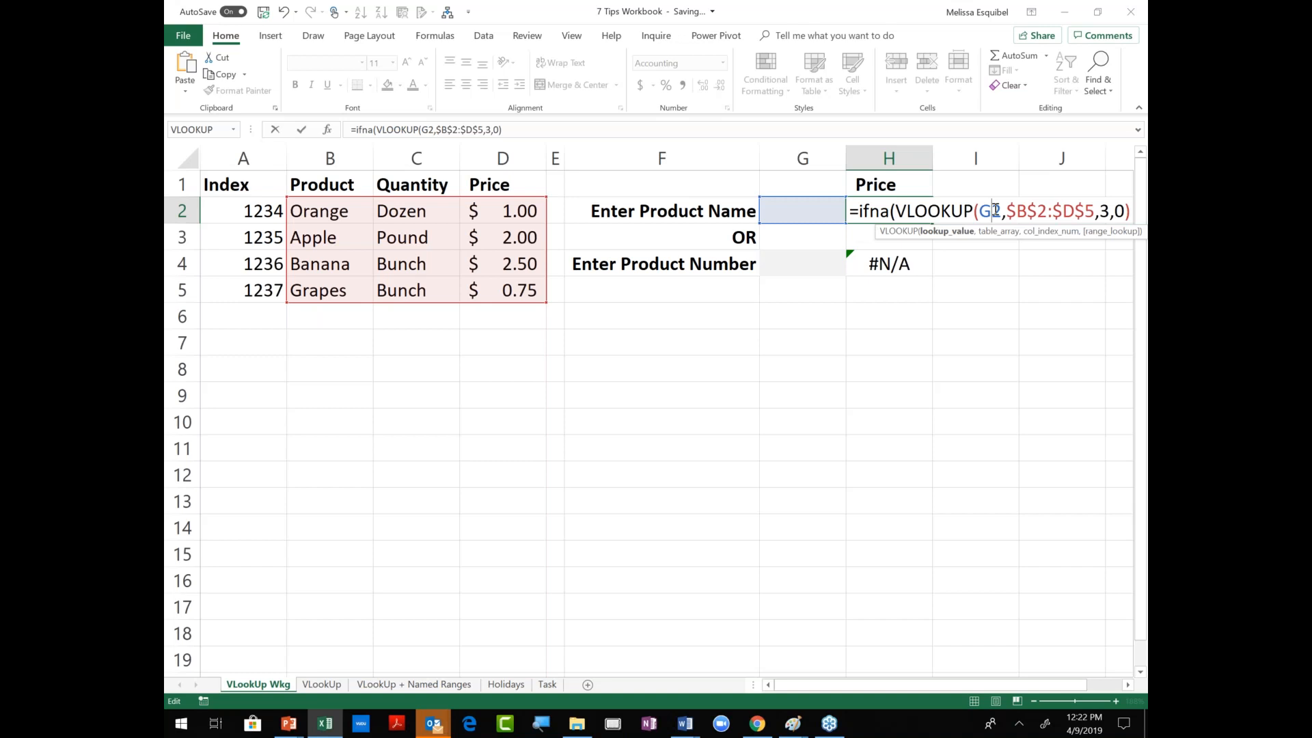
{"action": "key", "text": "End"}
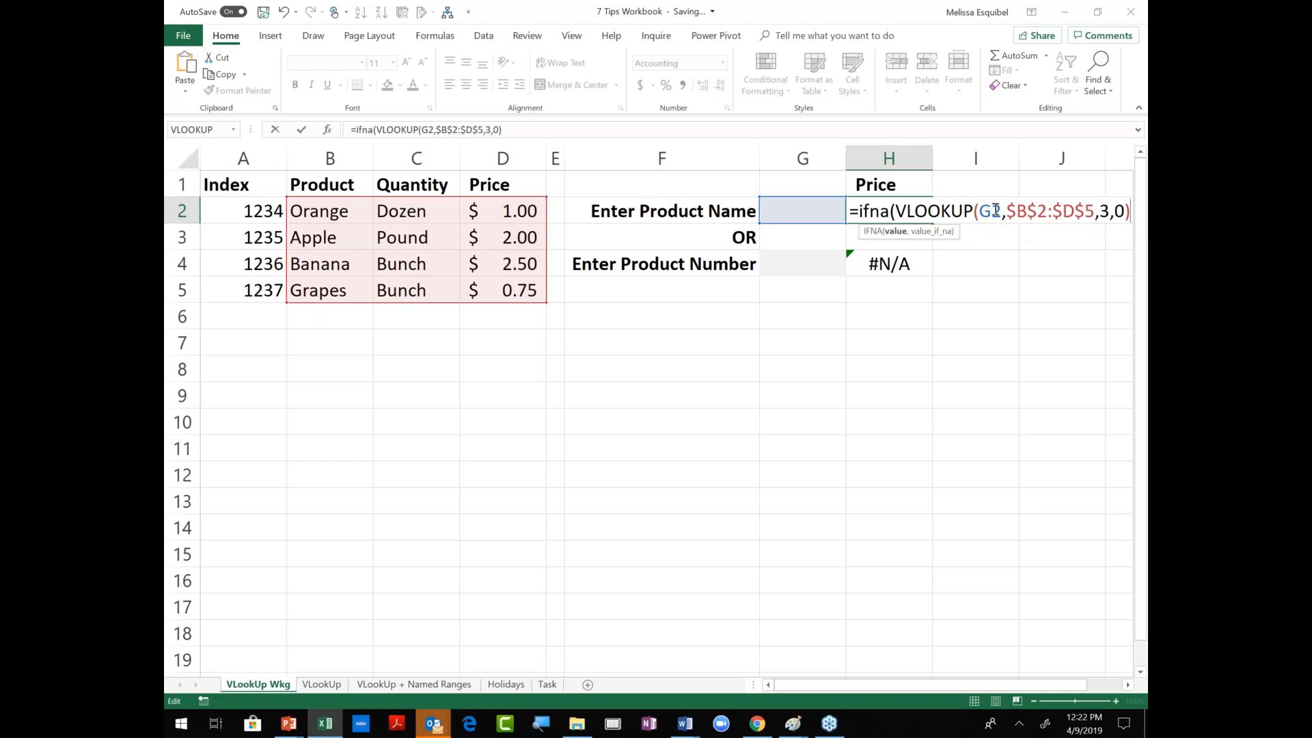
{"action": "left_click", "coordinate": [524, 128]}
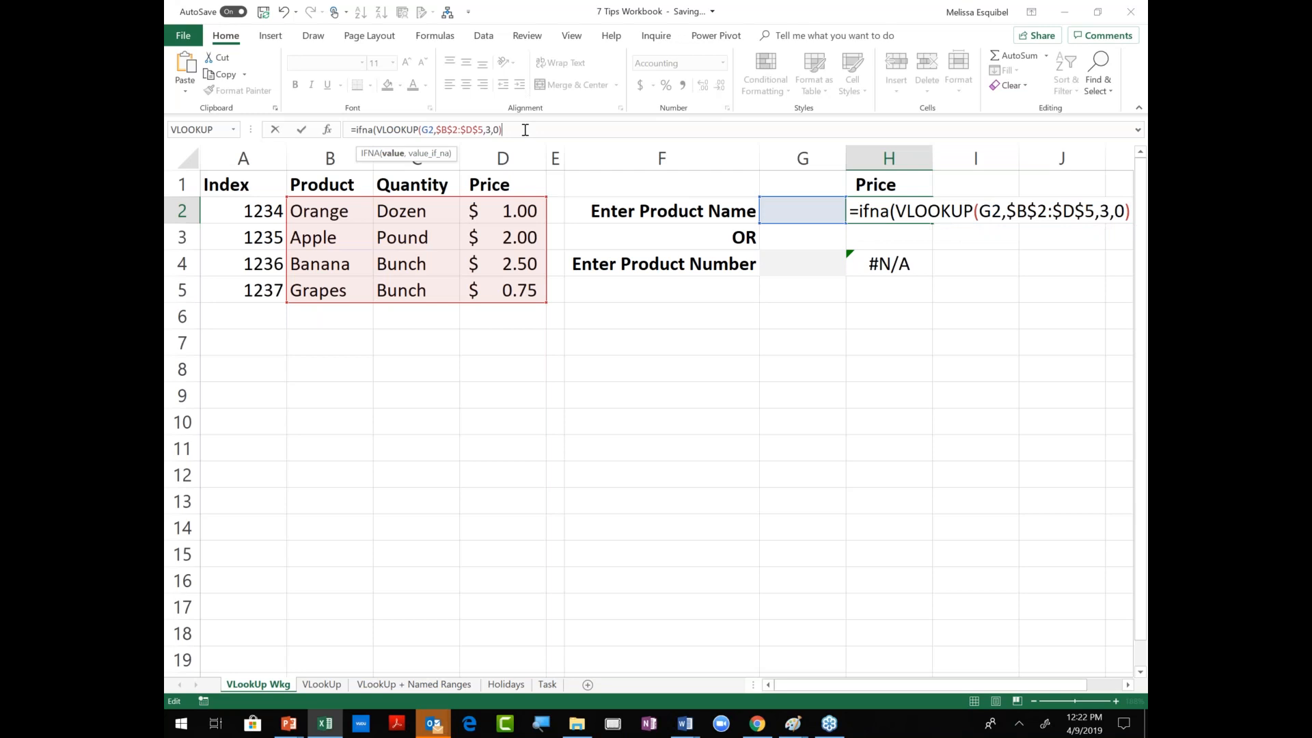
{"action": "type", "text": ",\"Enter V"}
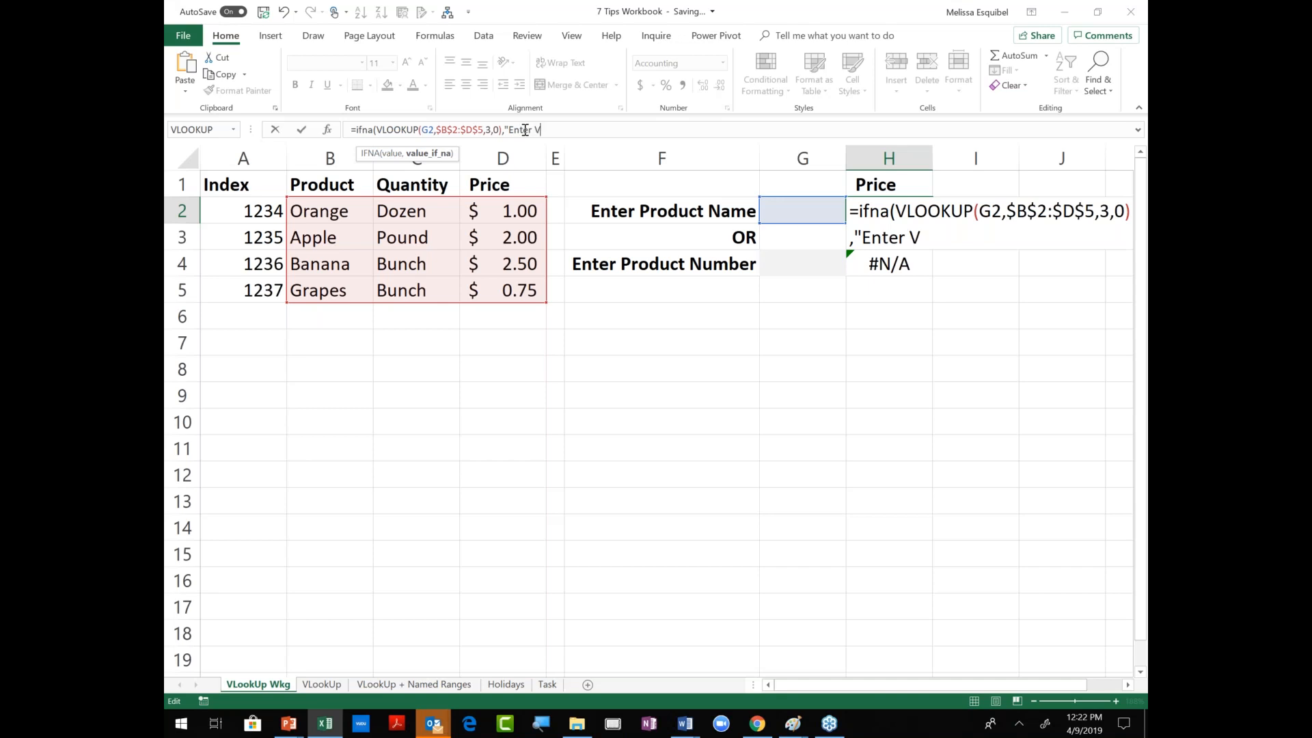
{"action": "type", "text": "alid Product Name\")"}
{"action": "key", "text": "Return"}
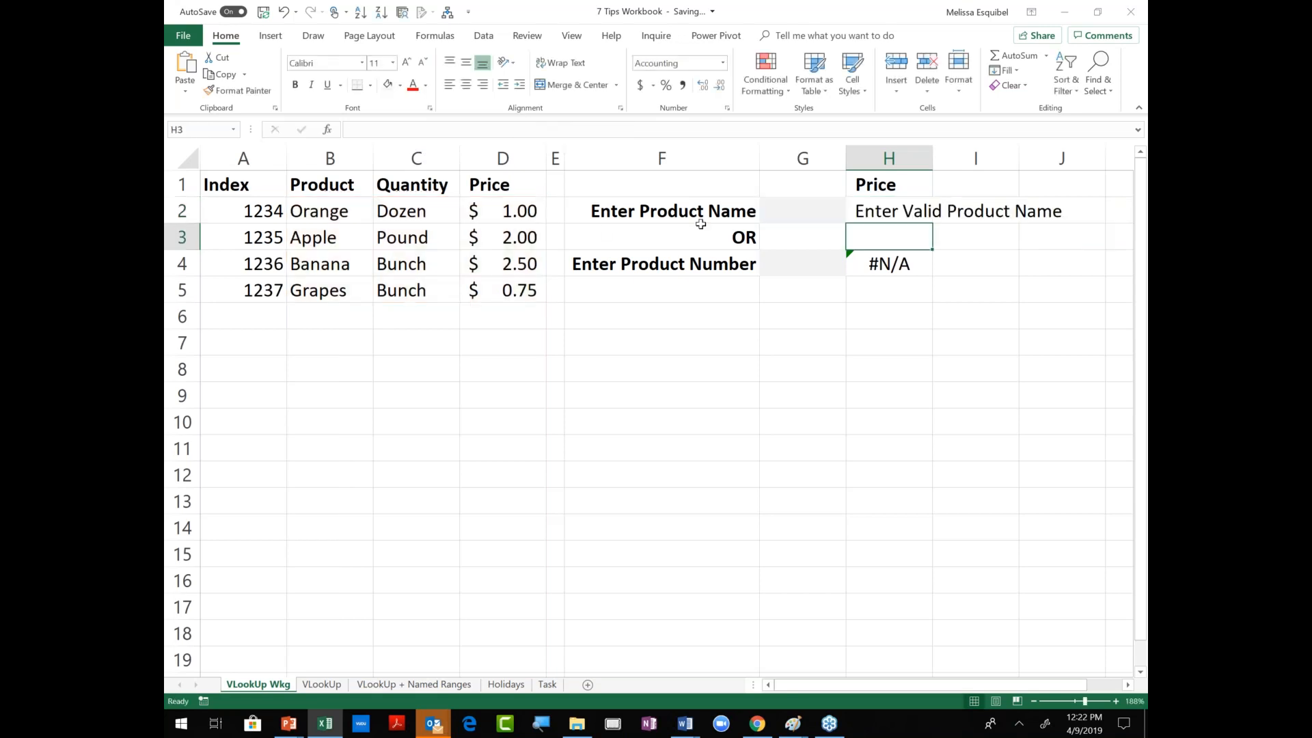
Test the H2 lookup with 1235 as the product name in G2 and inspect the H2 formula.
{"action": "left_click", "coordinate": [774, 211]}
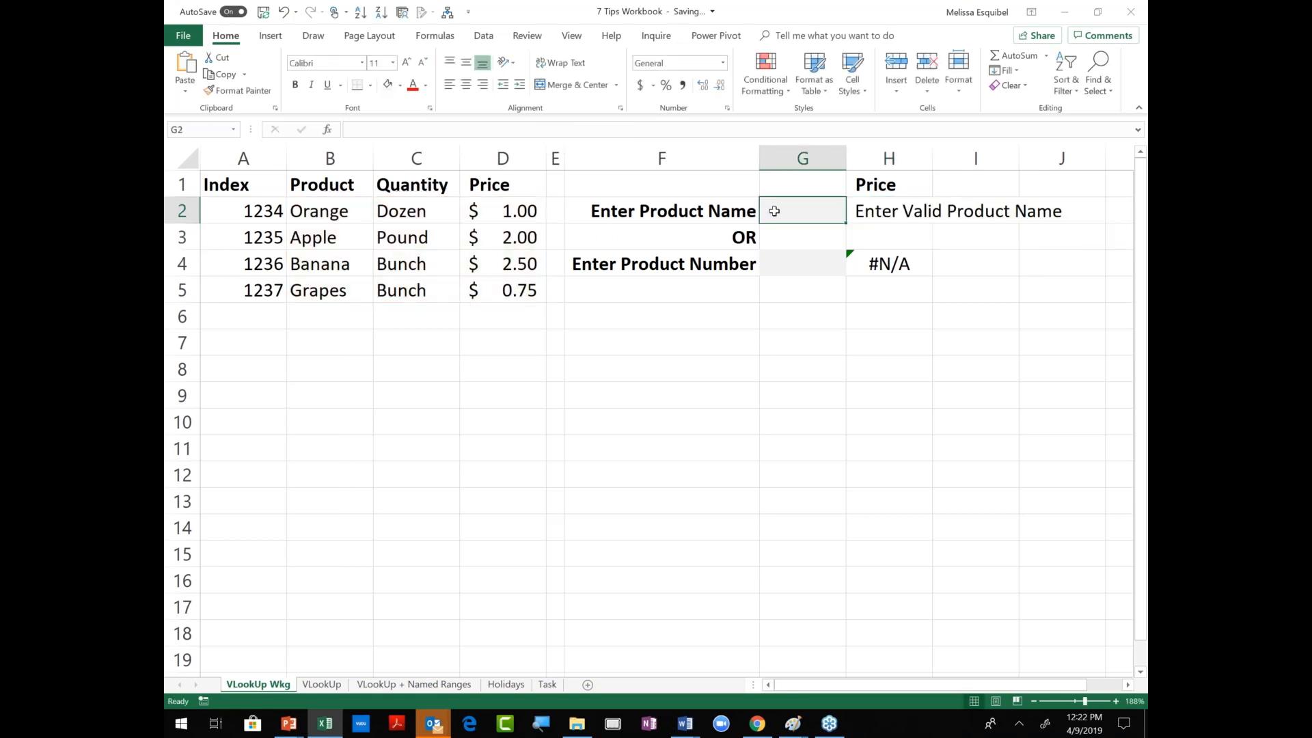
{"action": "type", "text": "1235"}
{"action": "key", "text": "Return"}
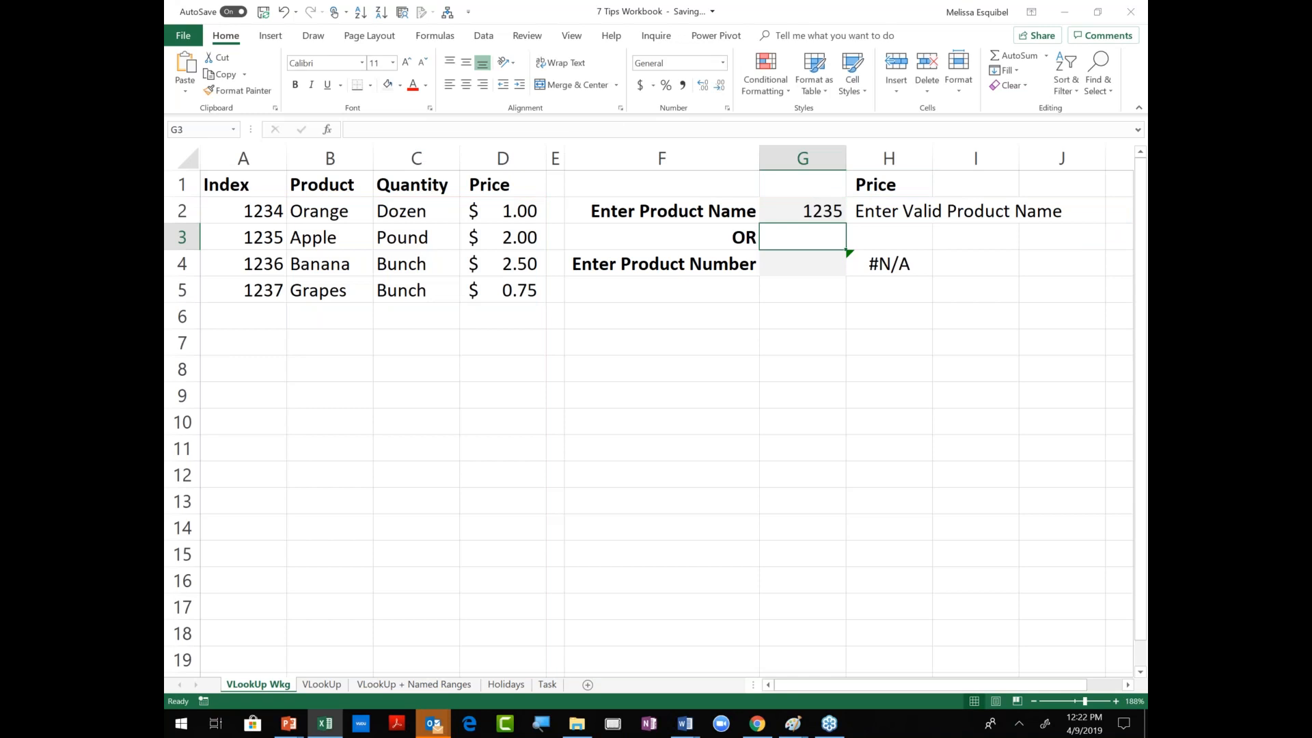
{"action": "left_click", "coordinate": [889, 211]}
{"action": "double_click", "coordinate": [928, 212]}
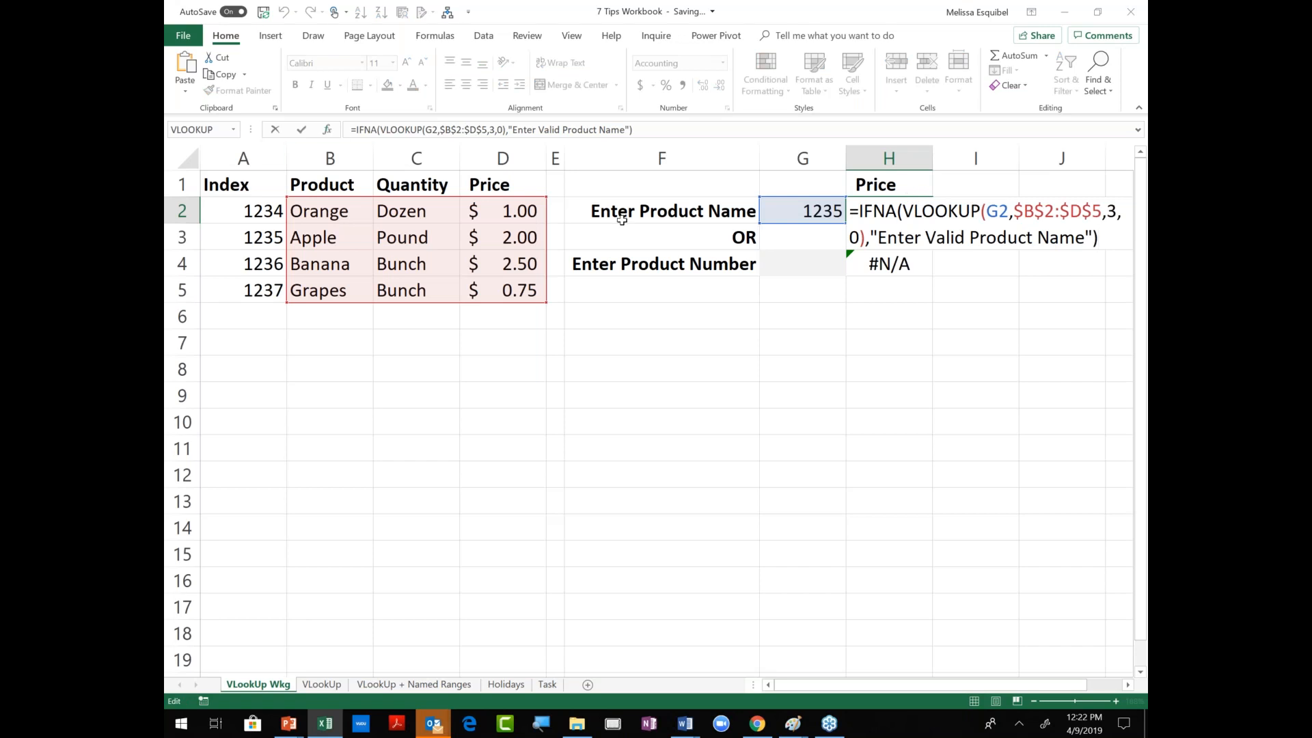
Enter Apple as the product name in G2 to test the H2 price lookup.
{"action": "key", "text": "shift+Tab"}
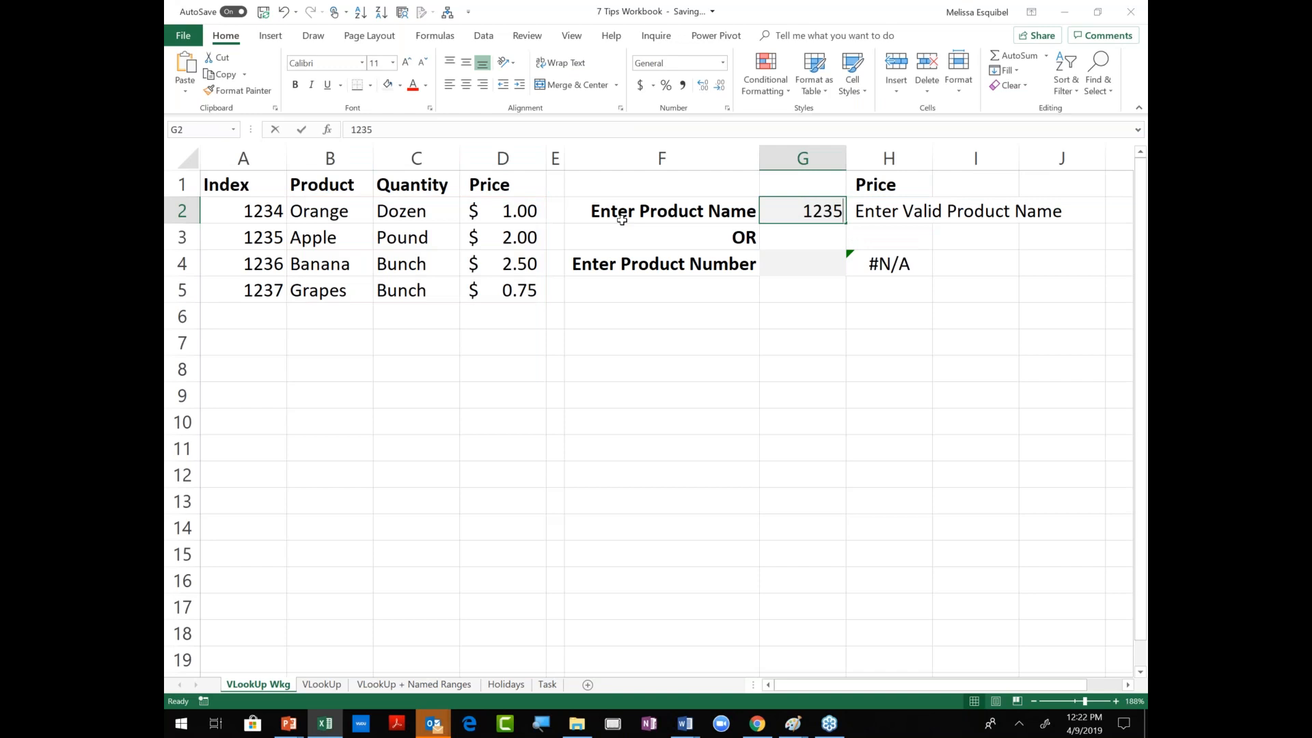
{"action": "type", "text": "Apple"}
{"action": "key", "text": "Return"}
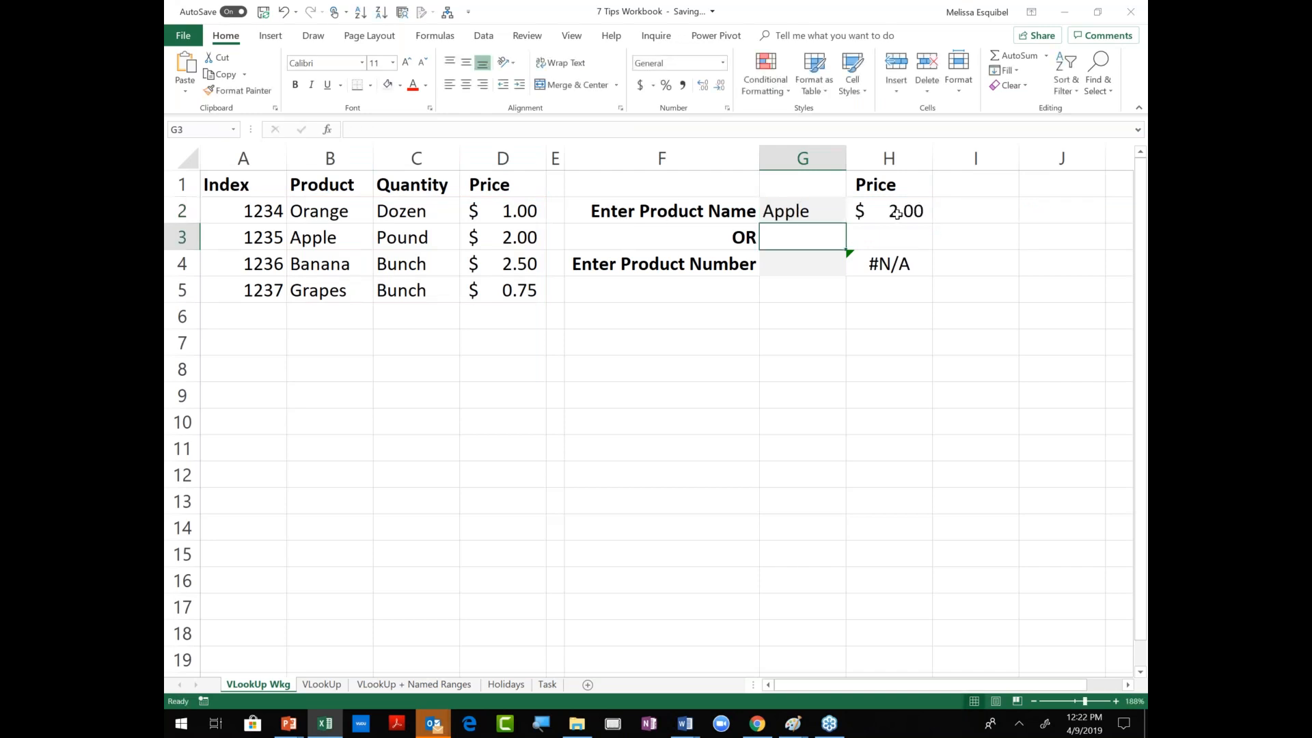
{"action": "double_click", "coordinate": [898, 213]}
{"action": "key", "text": "Escape"}
Wrap the H4 VLOOKUP in an IFNA function that returns "Enter Valid Product Number" for #N/A.
{"action": "double_click", "coordinate": [886, 271]}
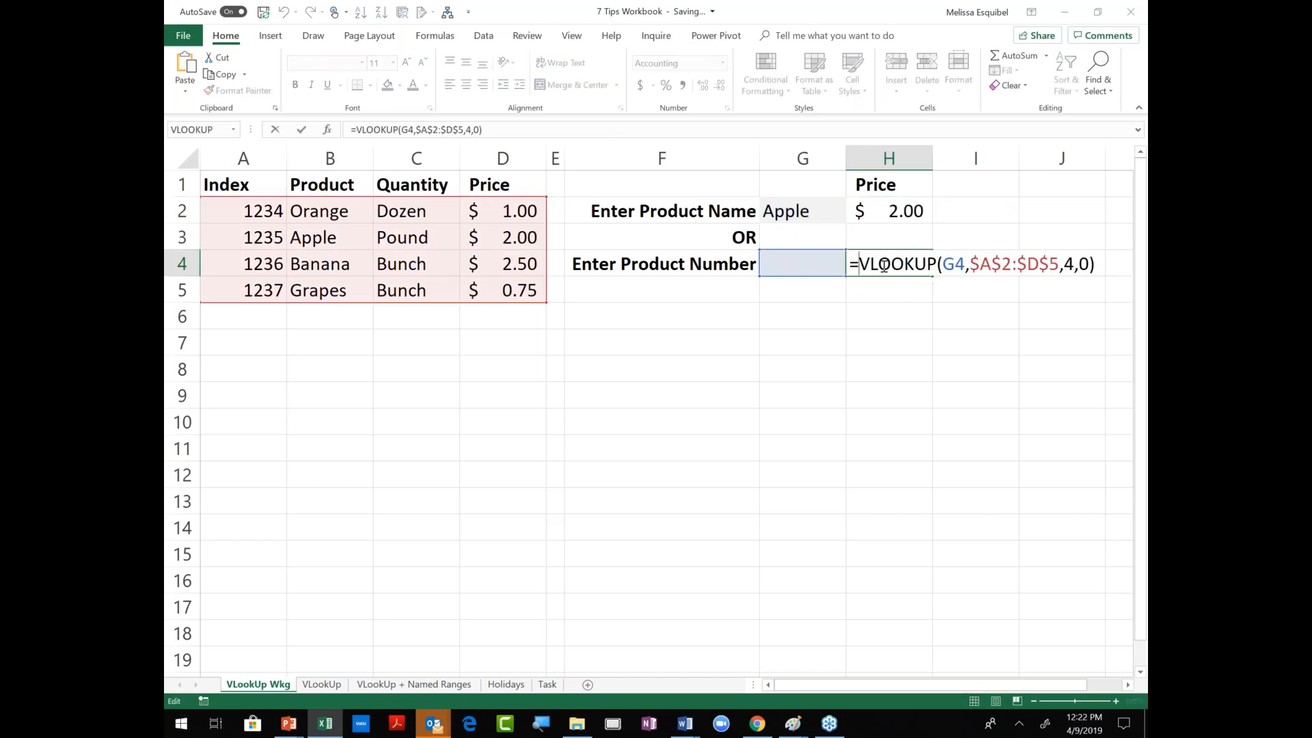
{"action": "type", "text": "ifna("}
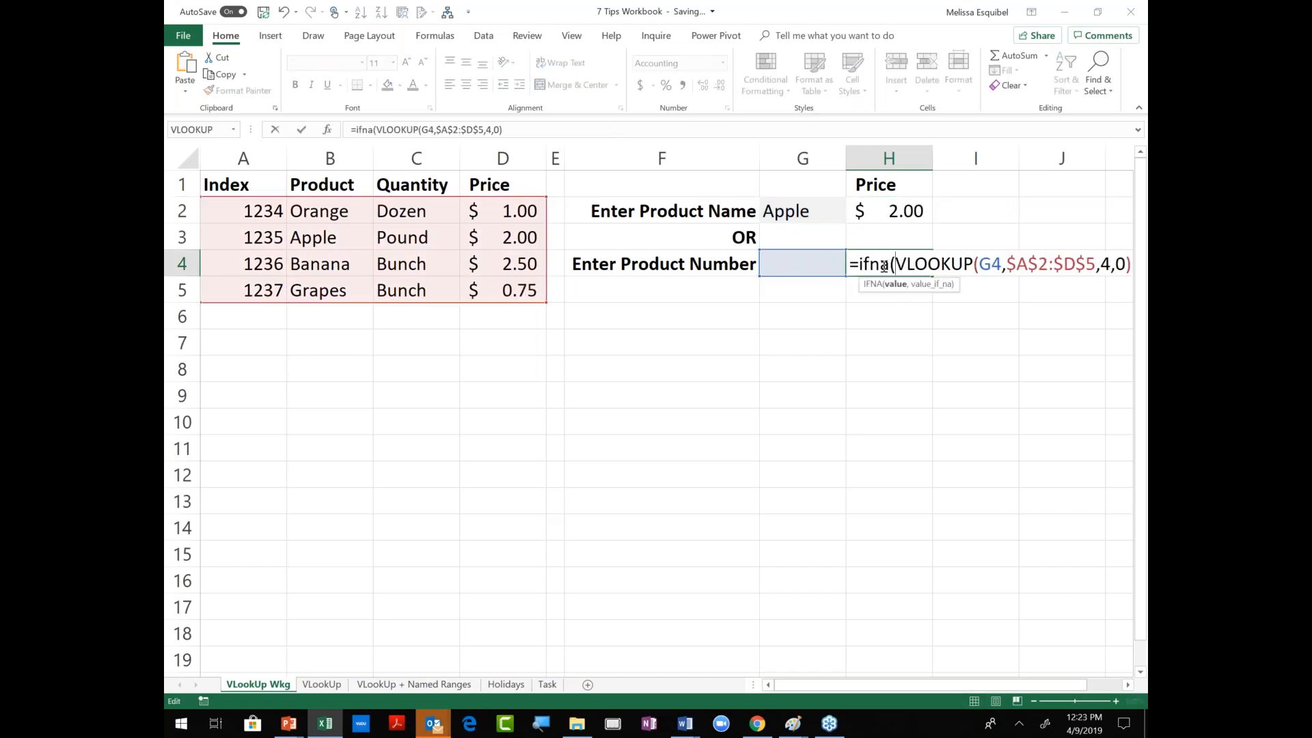
{"action": "left_click", "coordinate": [614, 129]}
{"action": "type", "text": ","}
{"action": "type", "text": "\"En"}
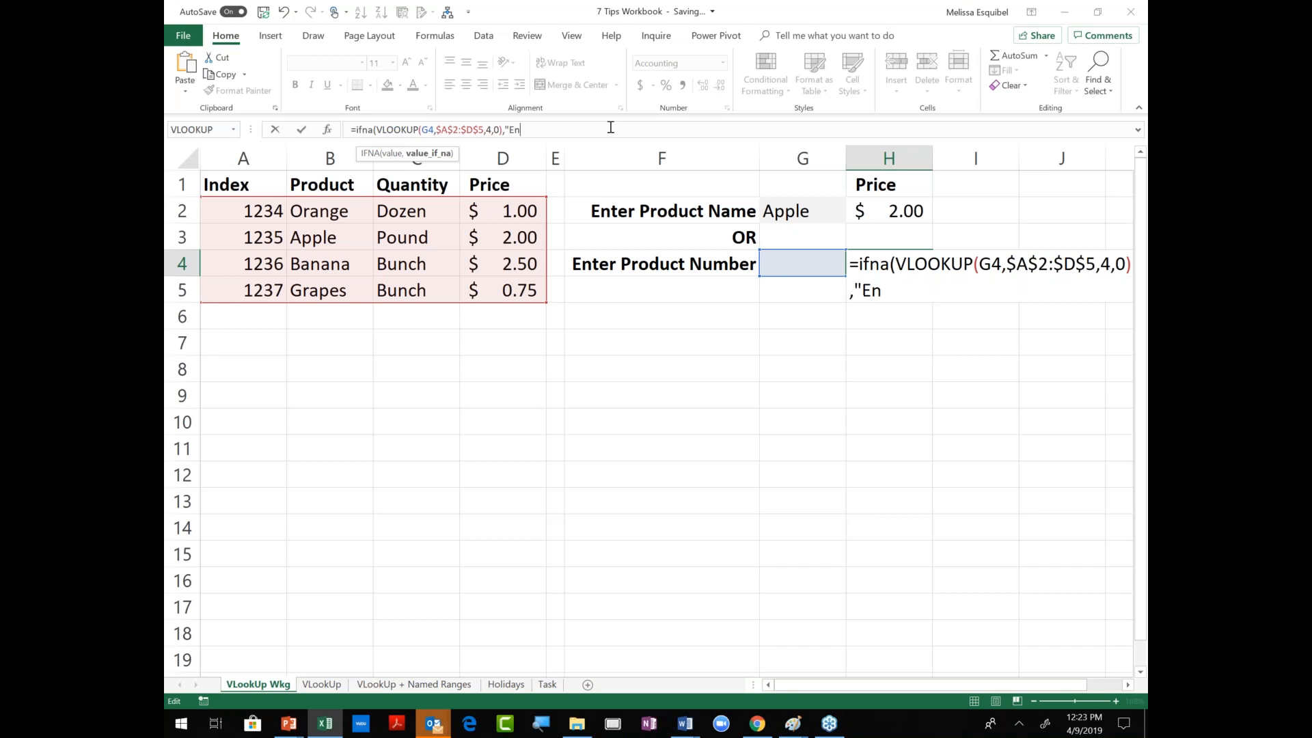
{"action": "type", "text": "ter Valid Pro"}
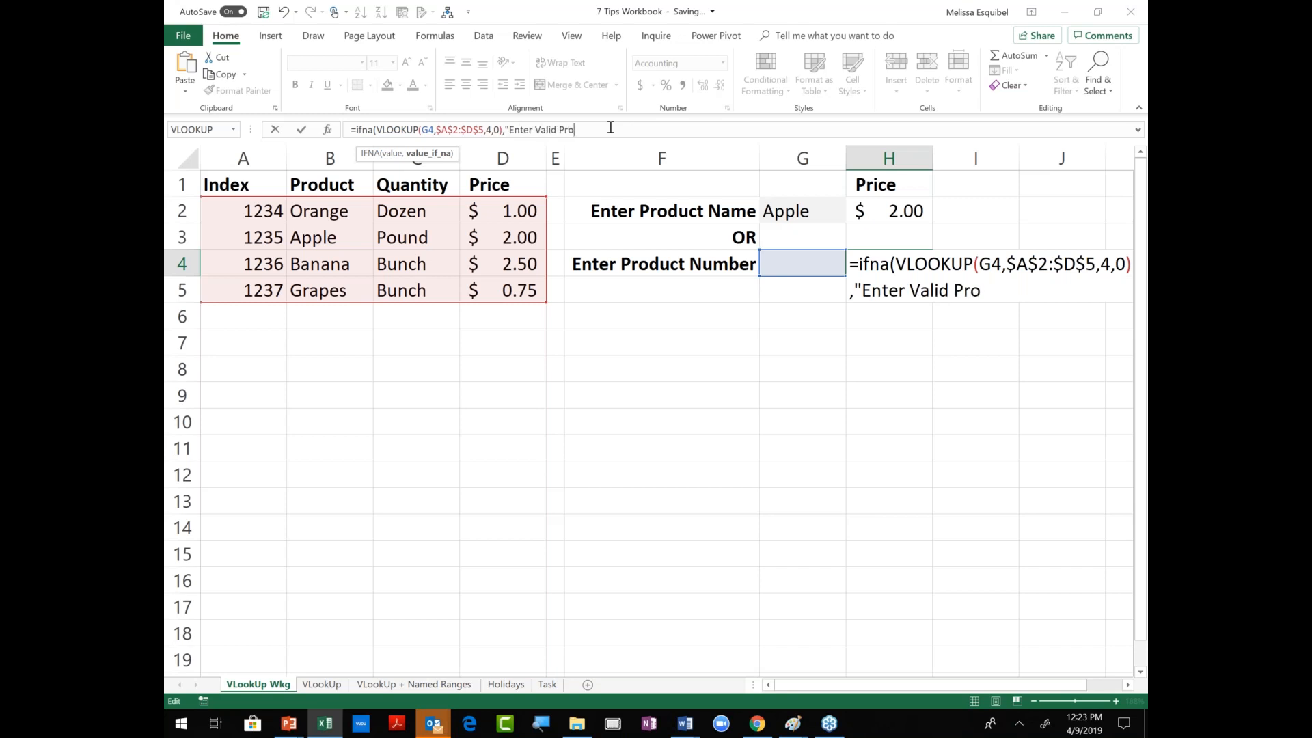
{"action": "type", "text": "duct Number\")"}
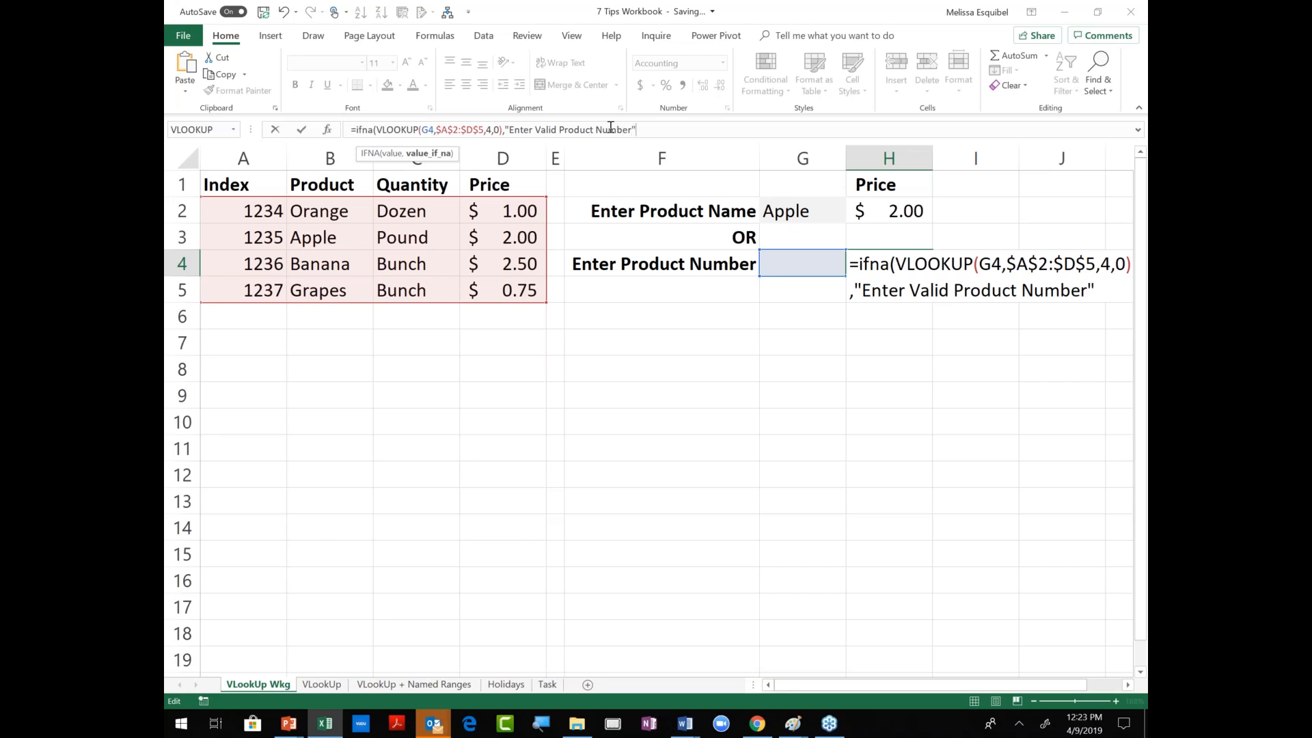
{"action": "key", "text": "Return"}
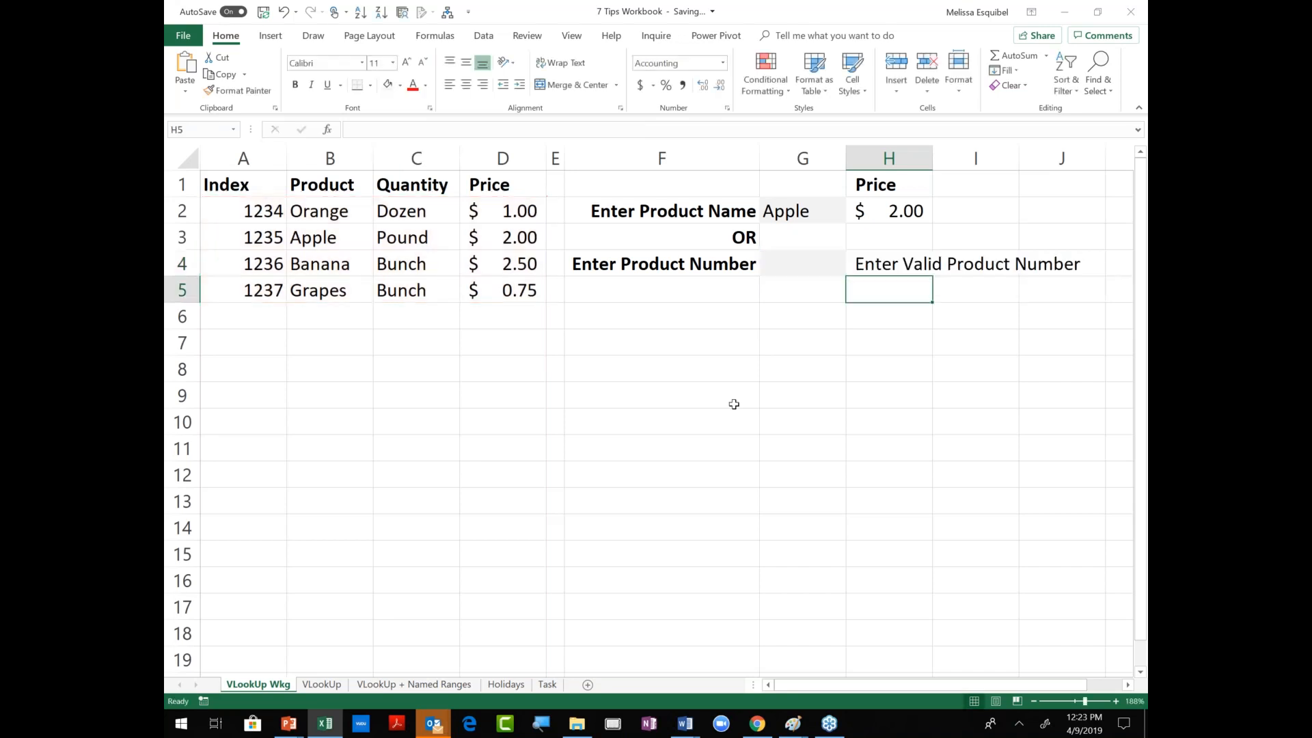
Show the VLookUp sheet, switch to the PowerPoint slide show and advance to the Update-friendly Lookup Tables slide.
{"action": "left_click", "coordinate": [334, 686]}
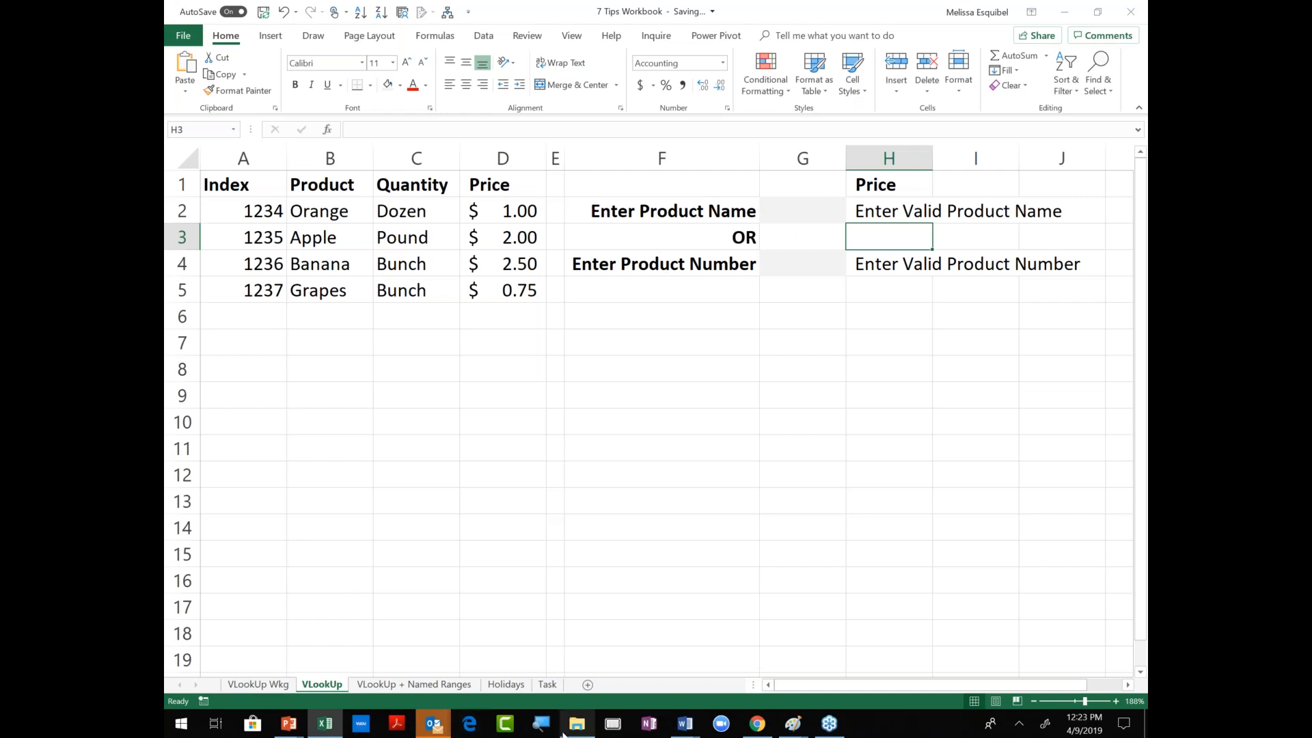
{"action": "key", "text": "alt+Tab"}
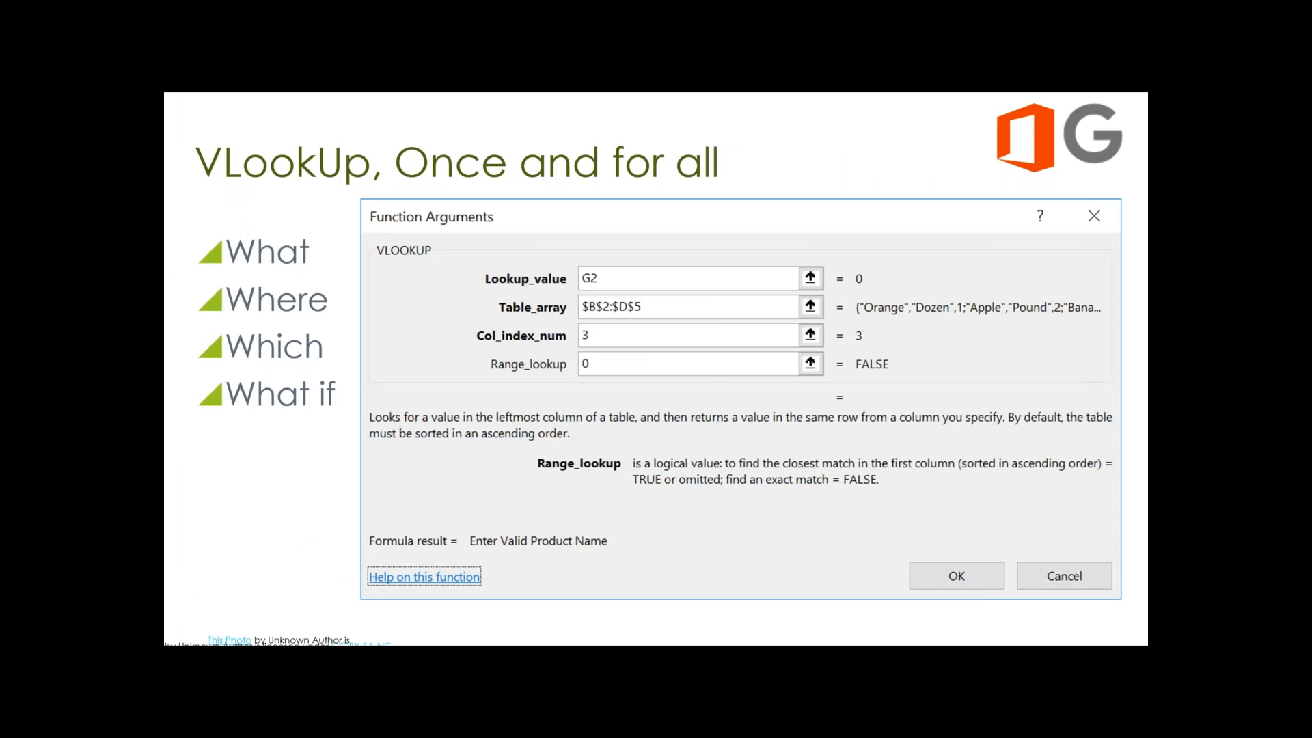
{"action": "key", "text": "Right"}
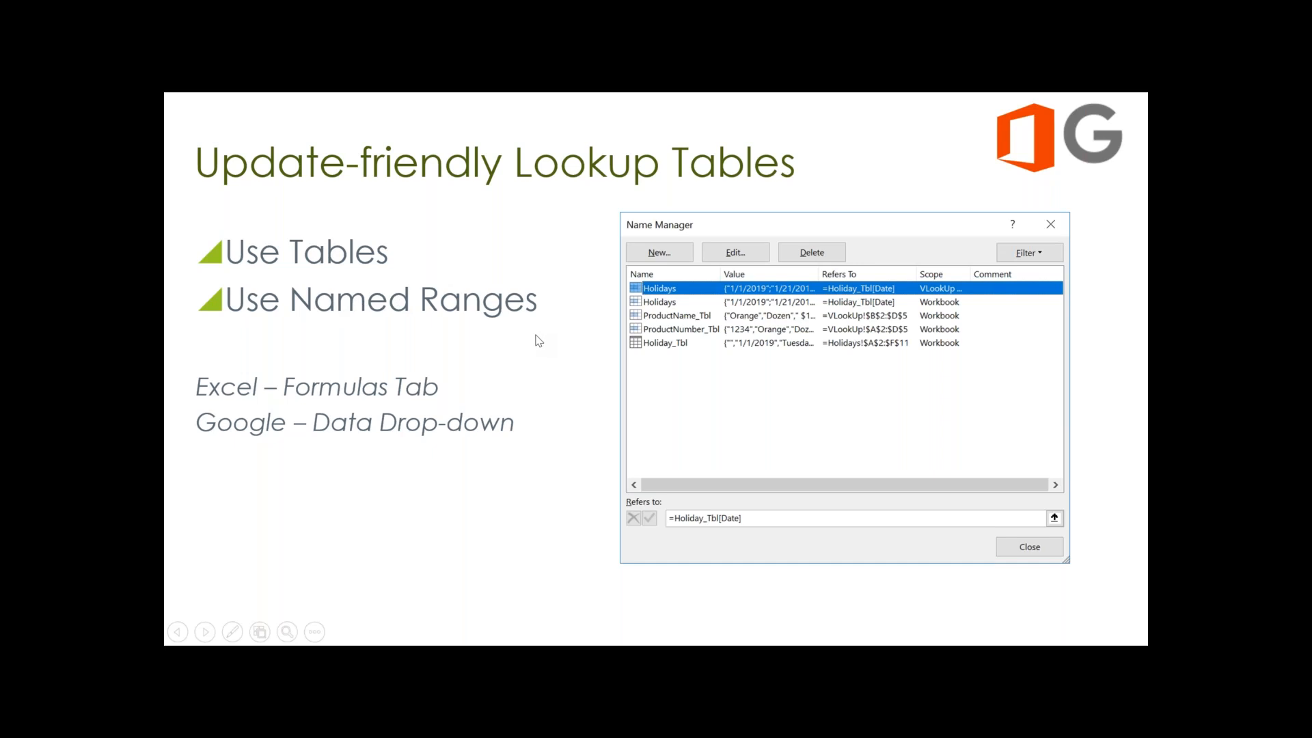
Switch back to the Excel workbook and examine the table range used in the H2 formula on the VLookUp sheet.
{"action": "key", "text": "alt+Tab"}
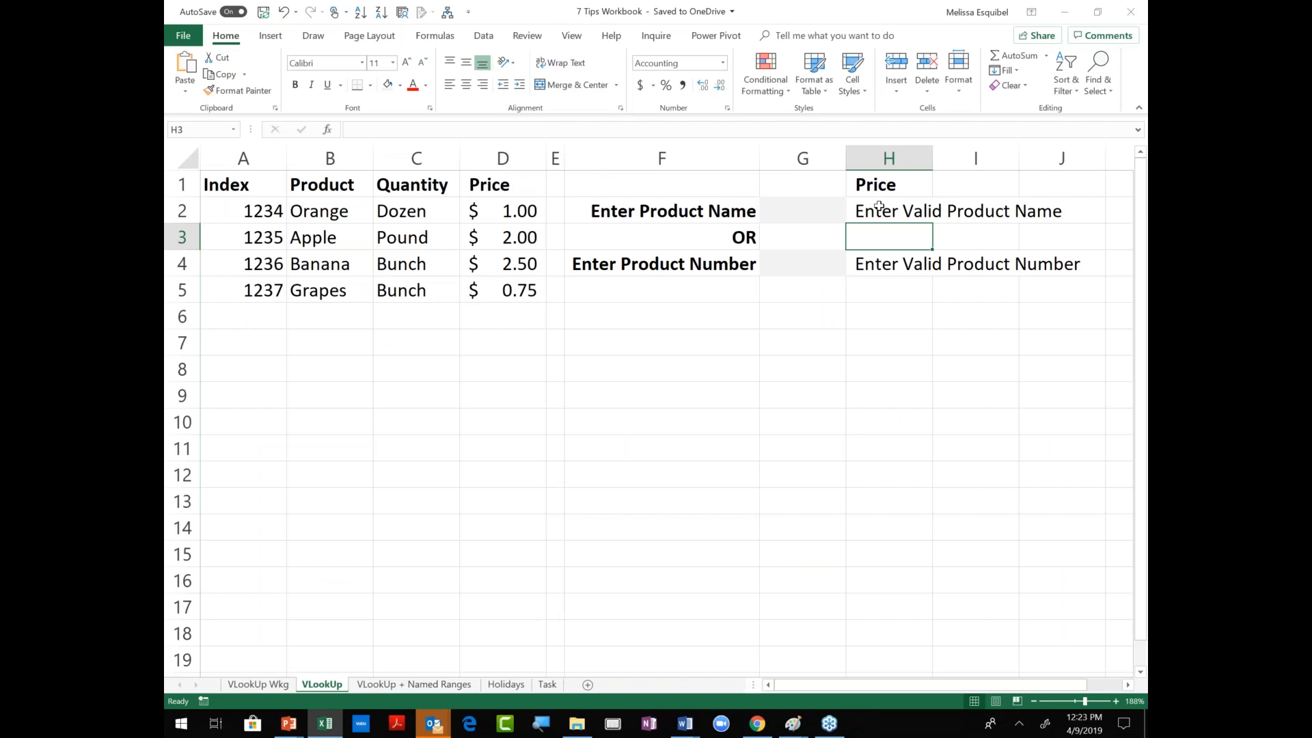
{"action": "left_click", "coordinate": [879, 208]}
{"action": "double_click", "coordinate": [880, 208]}
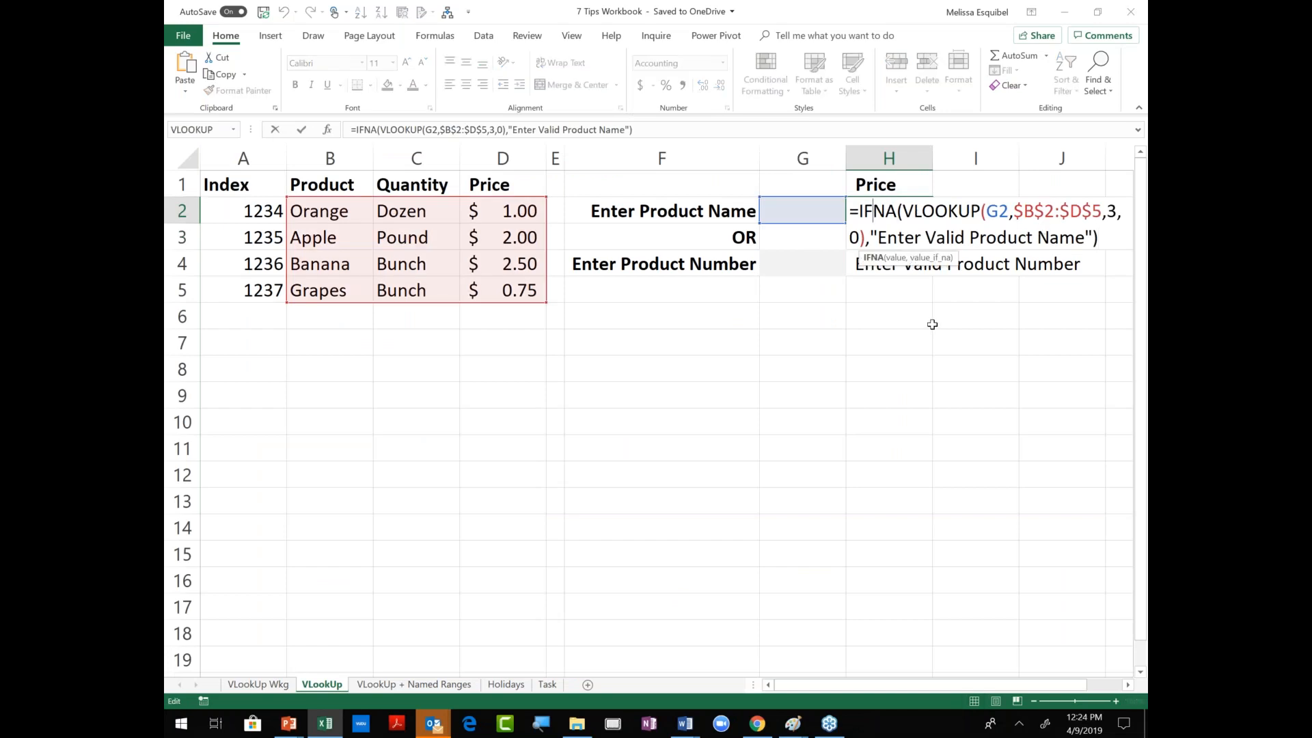
{"action": "key", "text": "Escape"}
Examine how the H2 formula on the VLookUp + Named Ranges sheet refers to its lookup table.
{"action": "key", "text": "ctrl+Page_Down"}
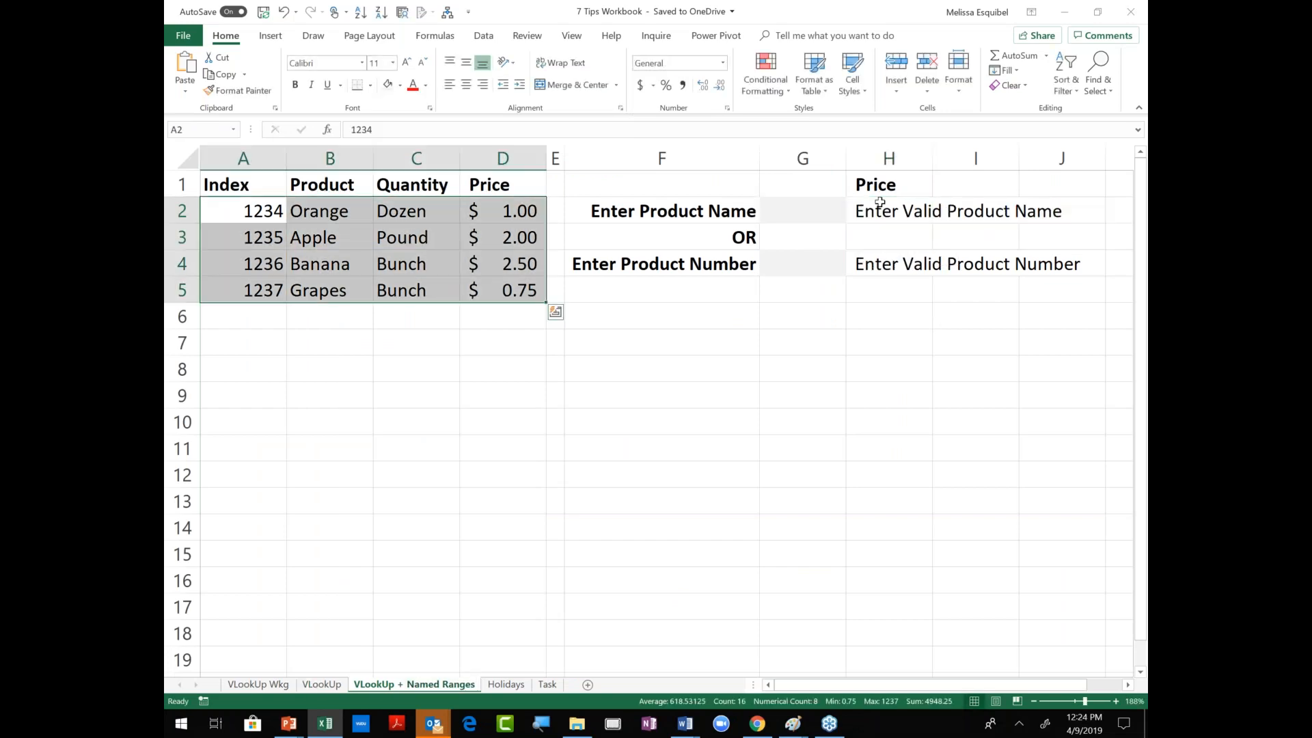
{"action": "left_click", "coordinate": [879, 205]}
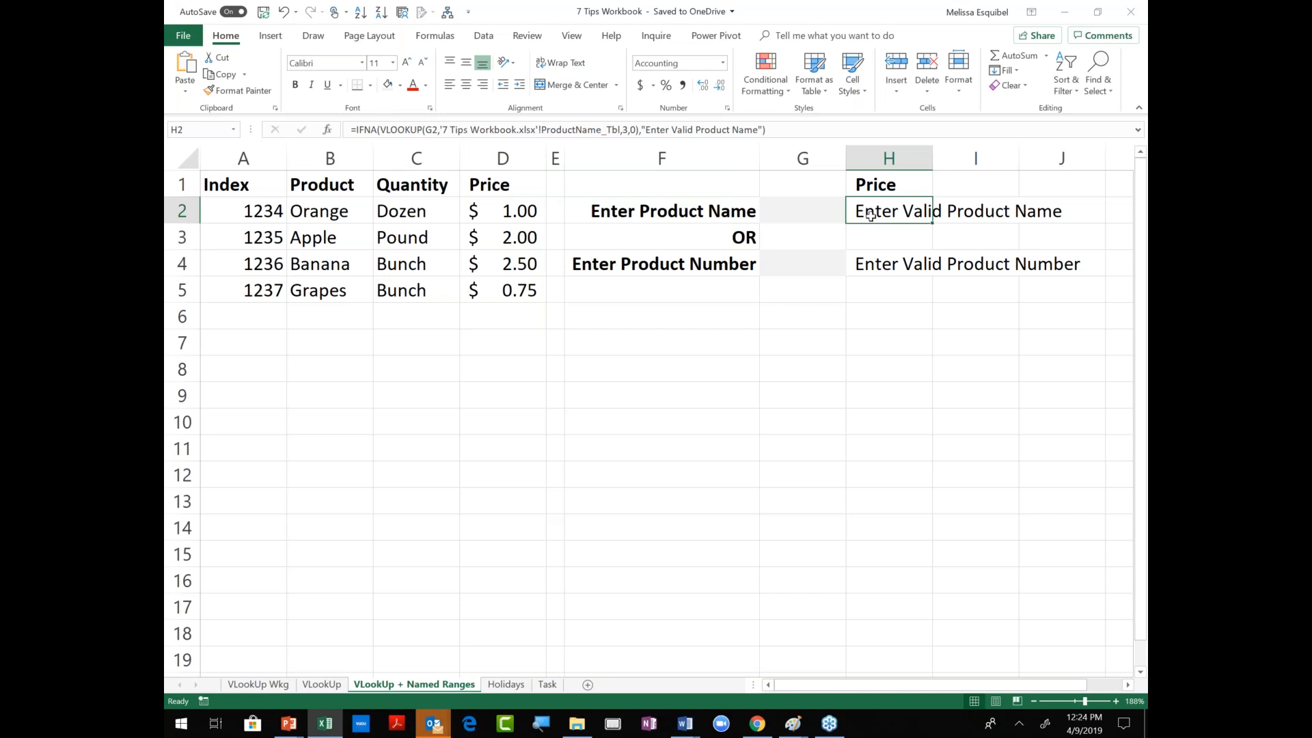
{"action": "double_click", "coordinate": [870, 214]}
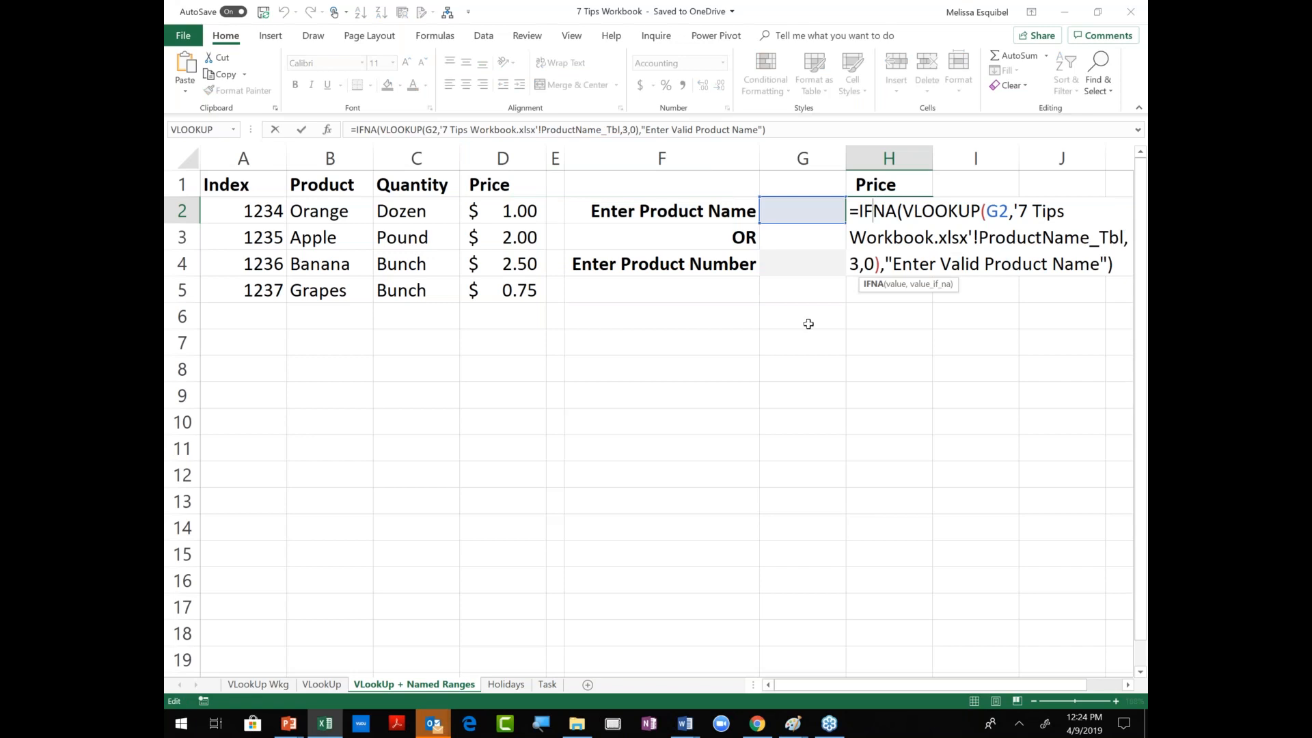
{"action": "key", "text": "Escape"}
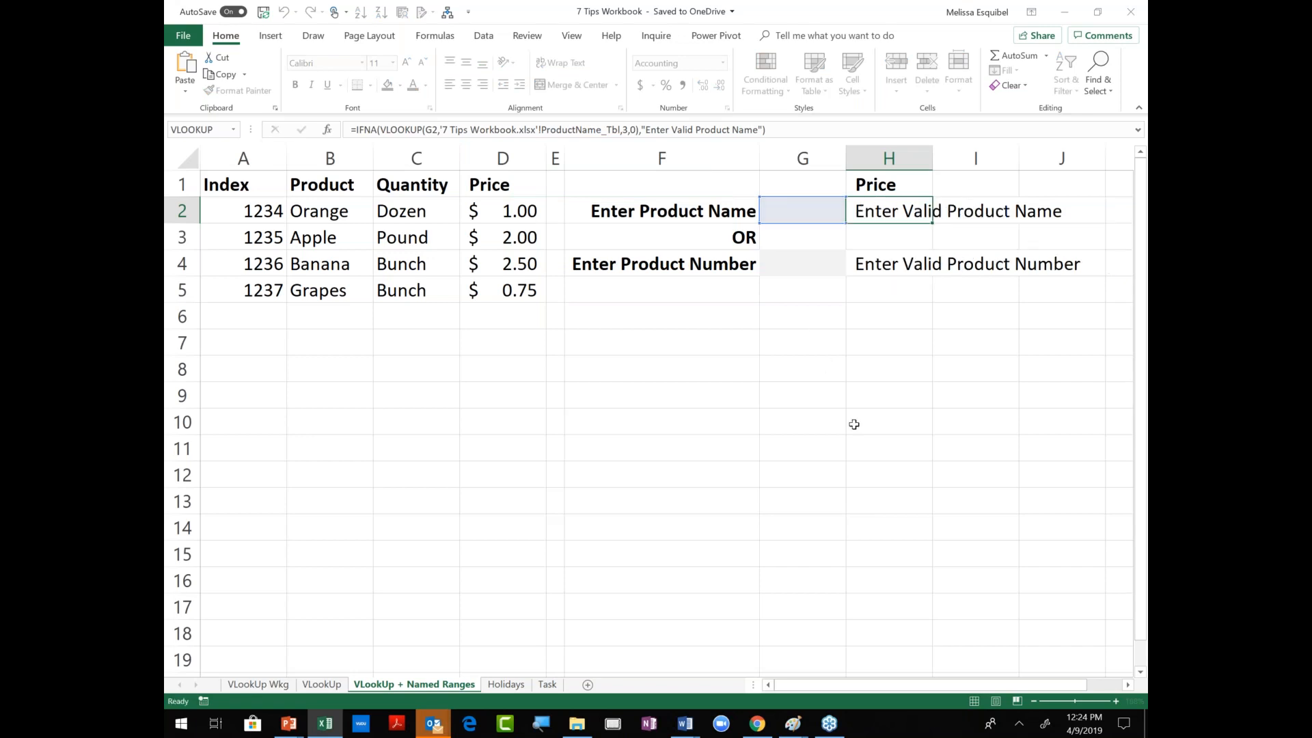
Name the range A2:D5 on the VLookUp + Named Ranges sheet ProductNum_Tbl.
{"action": "left_click_drag", "start_coordinate": [257, 205], "coordinate": [489, 310]}
{"action": "left_click", "coordinate": [209, 129]}
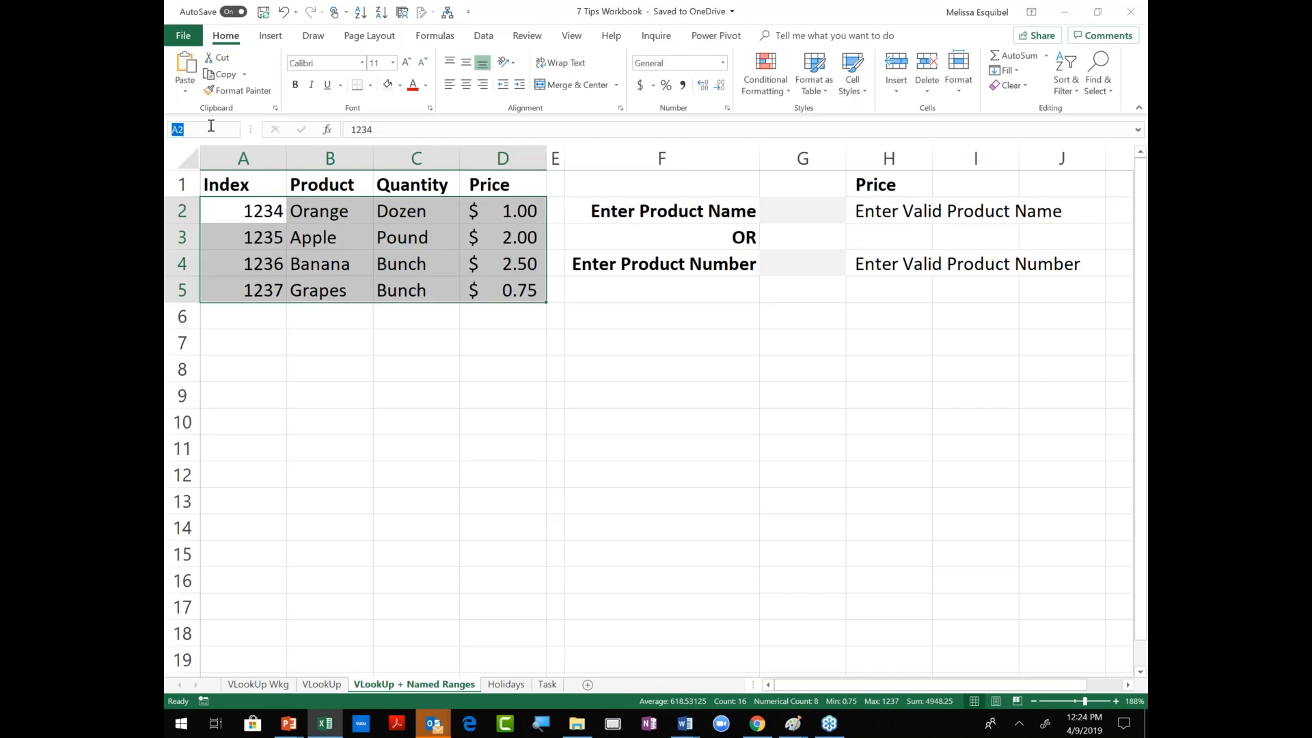
{"action": "type", "text": "Product"}
{"action": "type", "text": "Num"}
{"action": "type", "text": "_T"}
{"action": "type", "text": "able"}
{"action": "key", "text": "Return"}
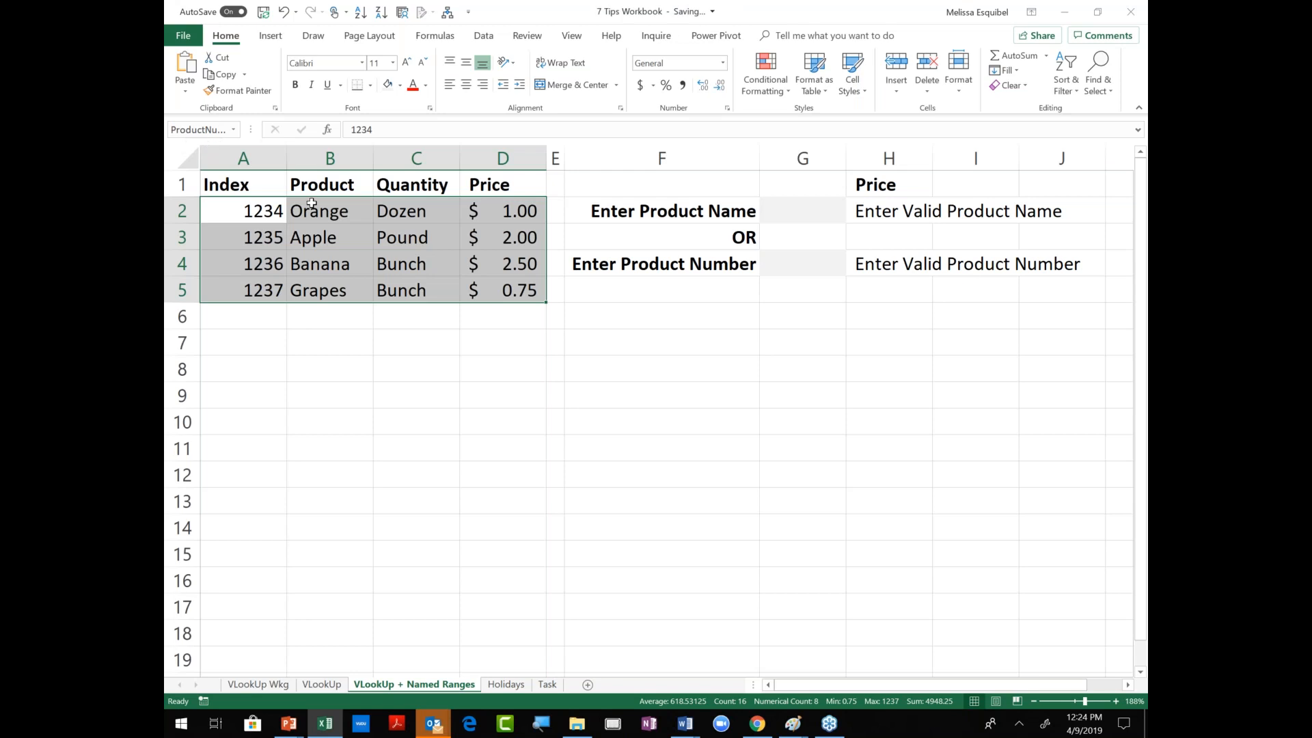
Name the range B2:D5 on the VLookUp + Named Ranges sheet ProductNm_Tbl.
{"action": "left_click_drag", "start_coordinate": [312, 203], "coordinate": [536, 290]}
{"action": "left_click", "coordinate": [207, 129]}
{"action": "type", "text": "Prod"}
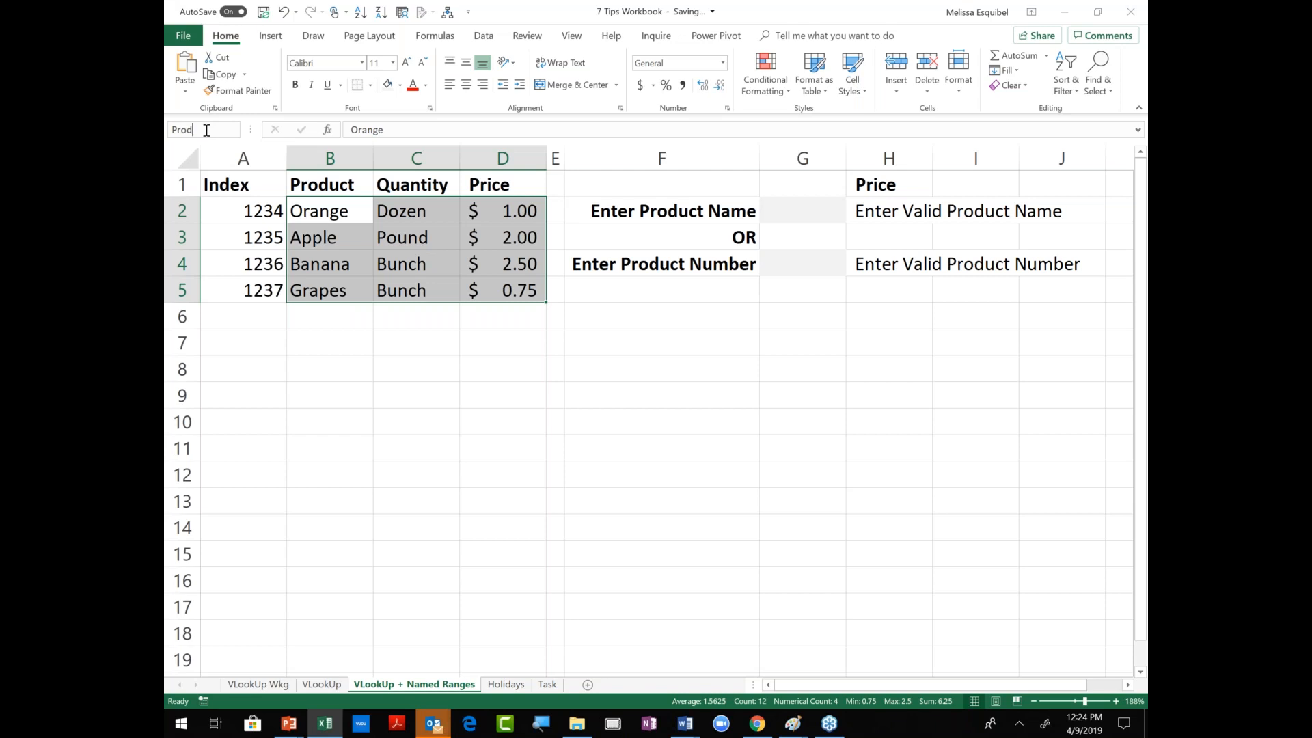
{"action": "type", "text": "uctNmTbl"}
{"action": "key", "text": "Return"}
Replace the workbook-qualified table reference in the H2 formula with the named range ProductNm_Tbl.
{"action": "left_click", "coordinate": [878, 211]}
{"action": "double_click", "coordinate": [878, 211]}
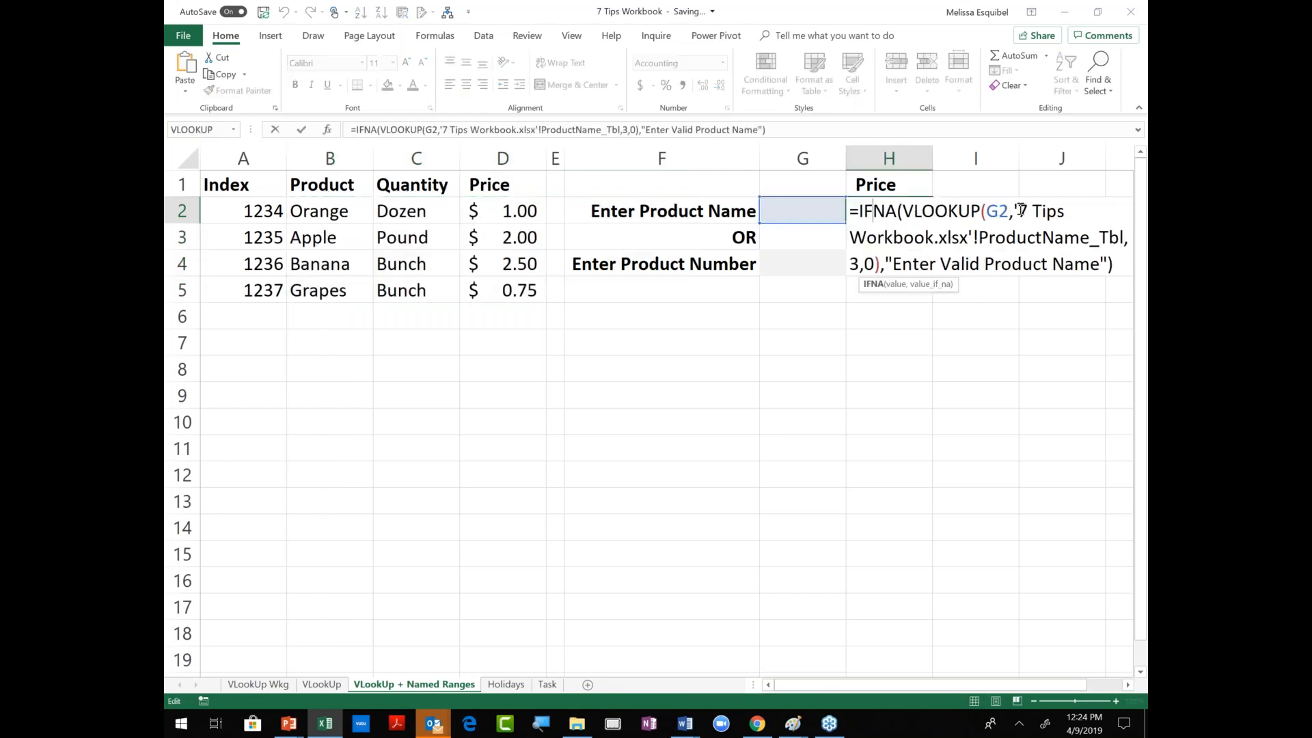
{"action": "left_click_drag", "start_coordinate": [1037, 236], "coordinate": [1126, 244]}
{"action": "type", "text": "produ"}
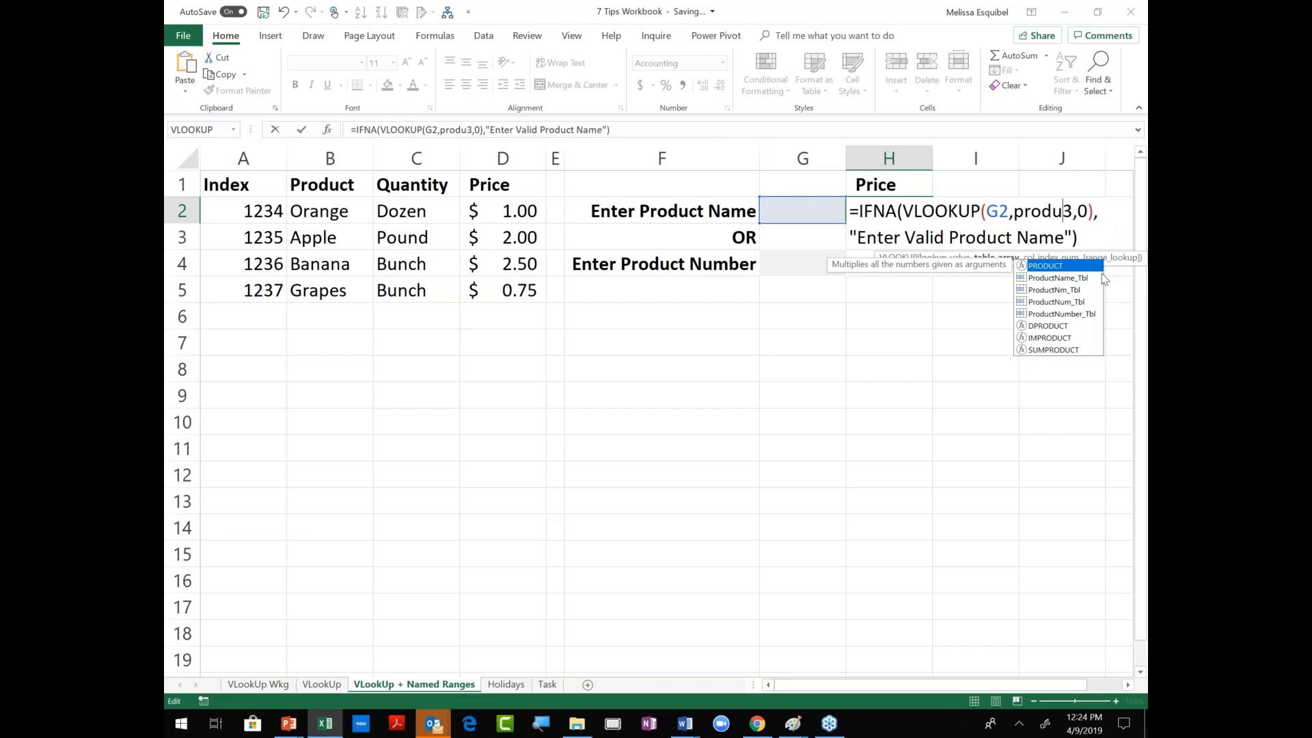
{"action": "double_click", "coordinate": [1056, 290]}
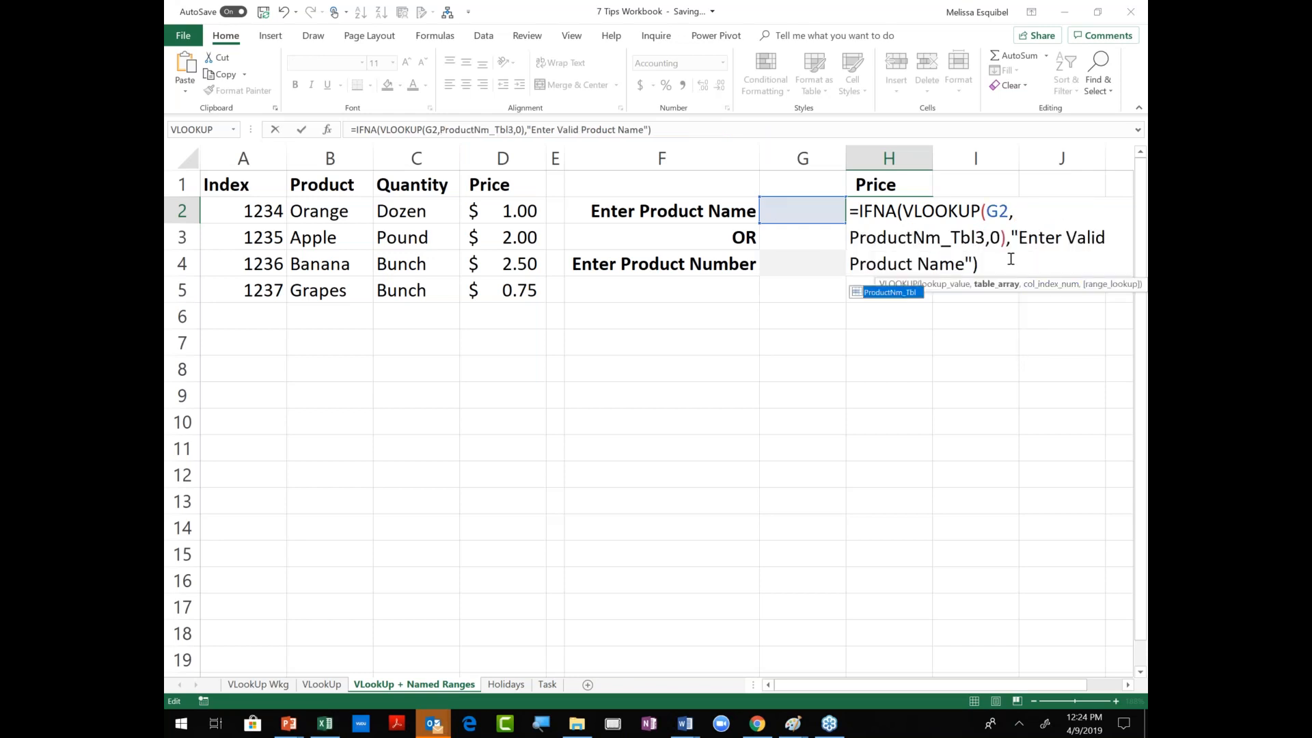
{"action": "key", "text": "Return"}
Insert the missing comma between ProductNm_Tbl and the column index 3 in the H2 formula.
{"action": "double_click", "coordinate": [863, 210]}
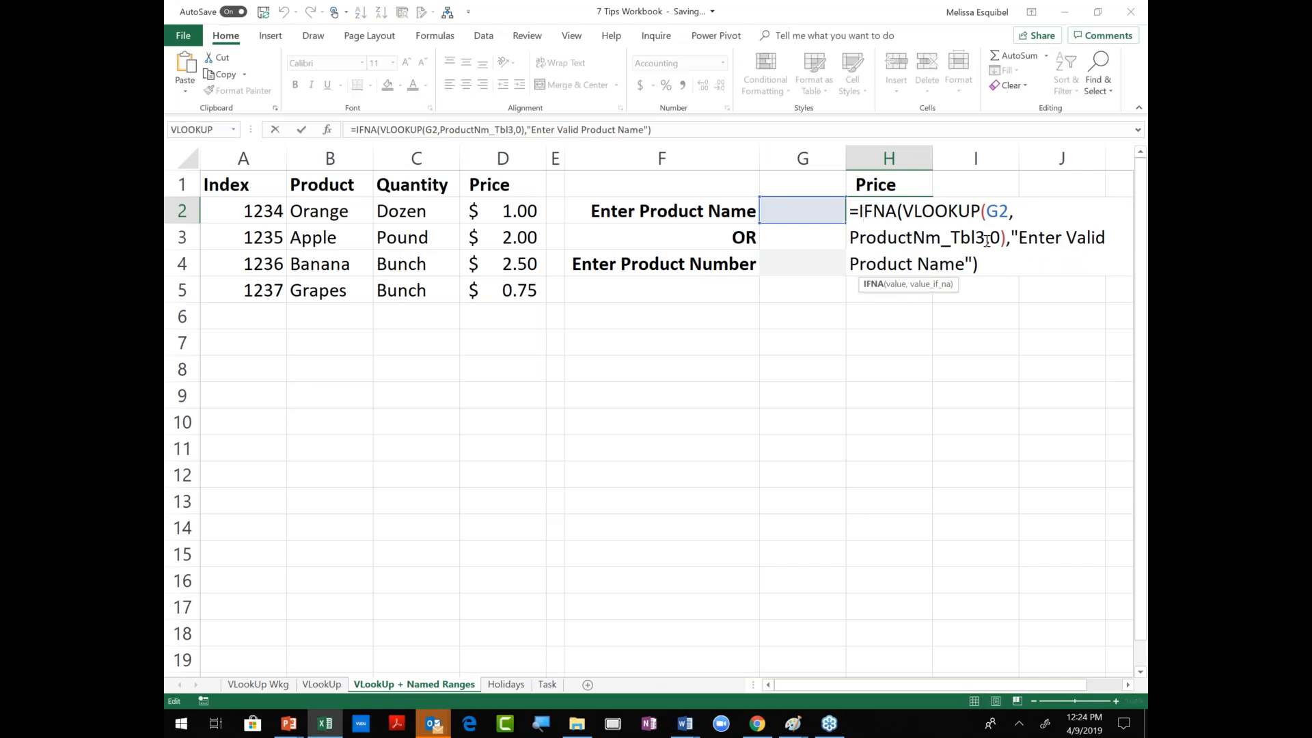
{"action": "left_click", "coordinate": [971, 237]}
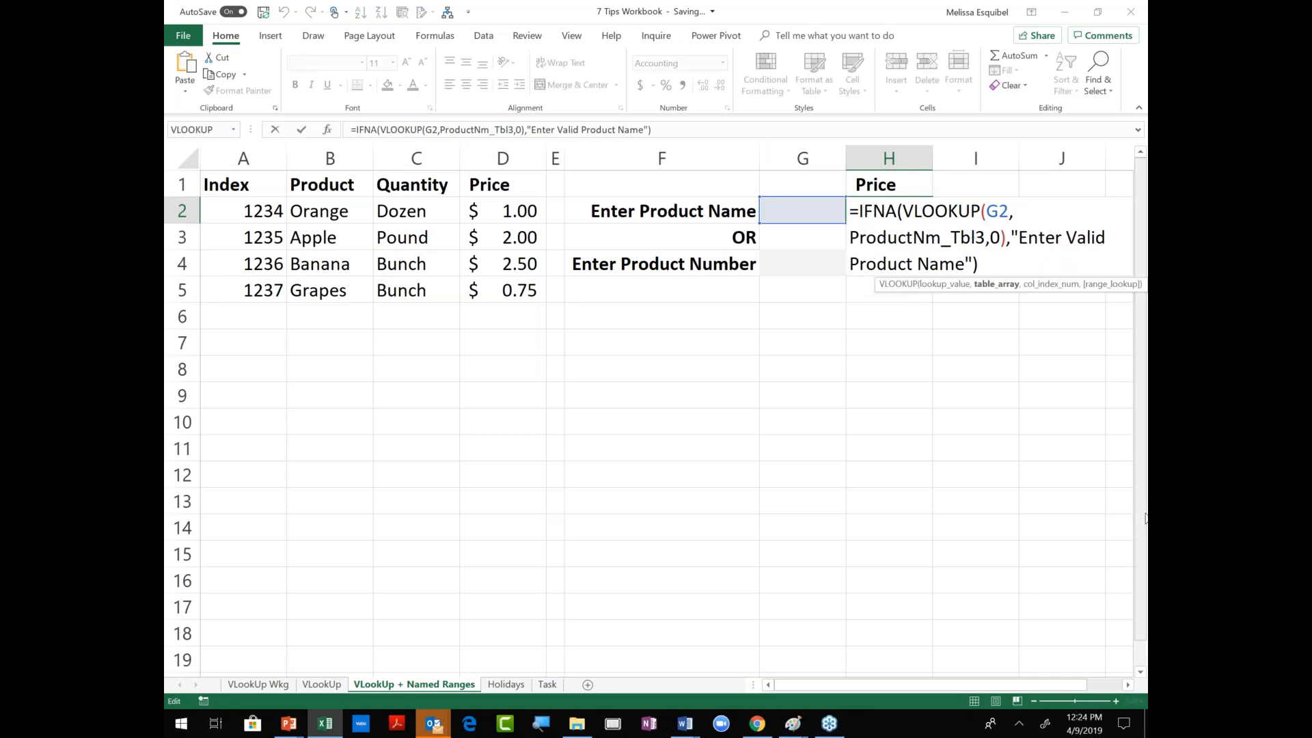
{"action": "key", "text": "Right"}
{"action": "type", "text": ","}
{"action": "key", "text": "Return"}
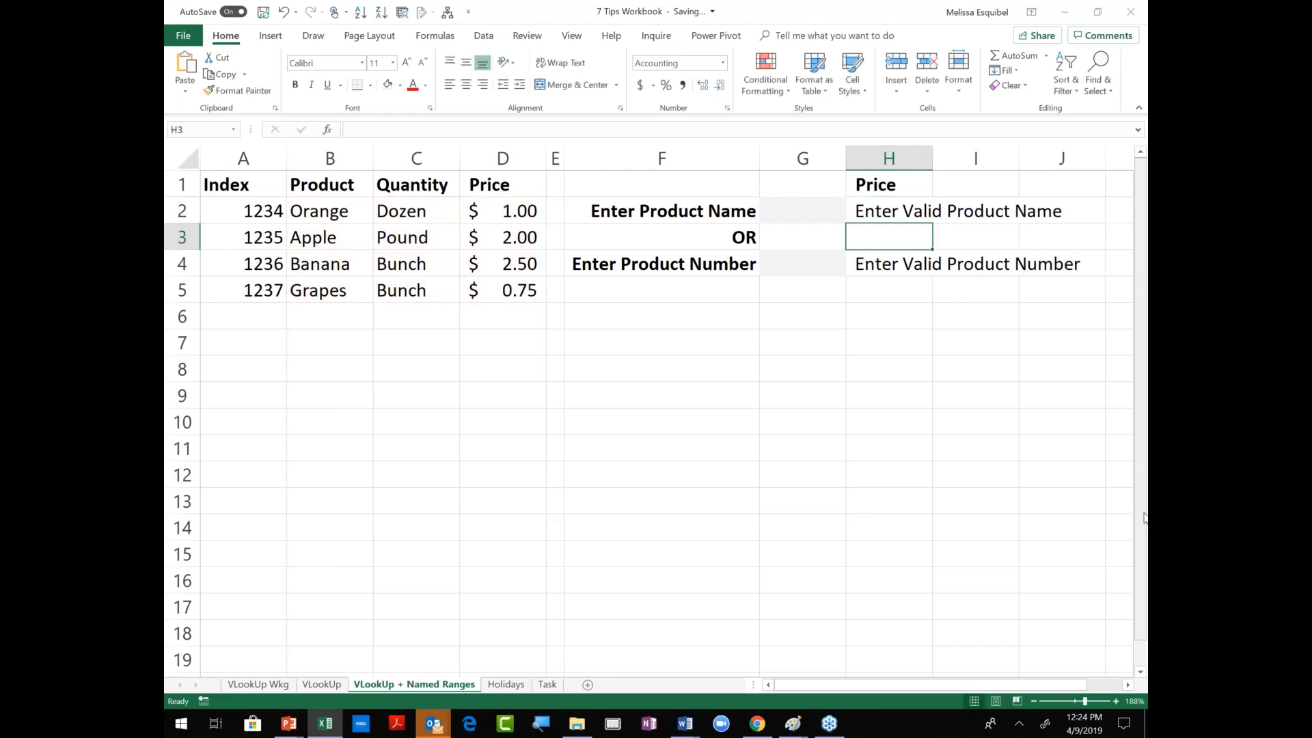
Test the named-range lookup in H2 with Apple as the product name in G2.
{"action": "left_click", "coordinate": [807, 211]}
{"action": "type", "text": "Apple"}
{"action": "key", "text": "Return"}
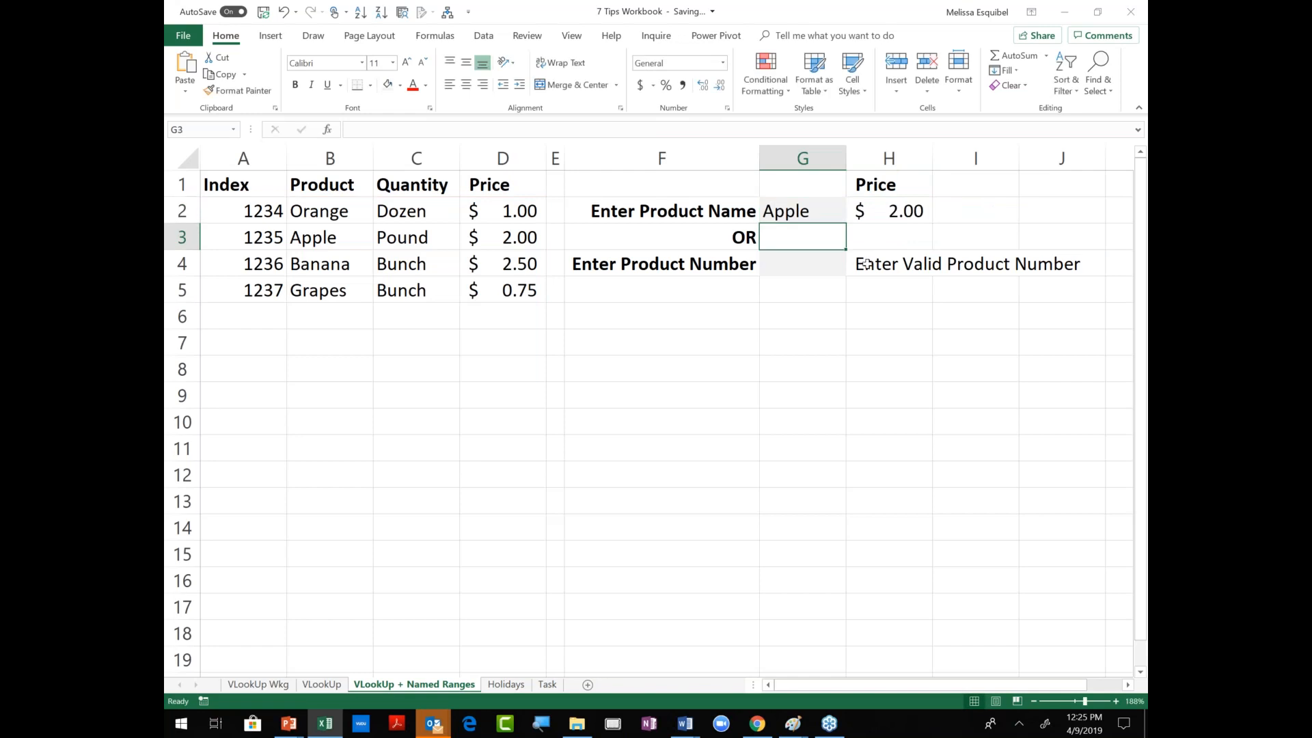
{"action": "left_click", "coordinate": [864, 263]}
{"action": "double_click", "coordinate": [865, 263]}
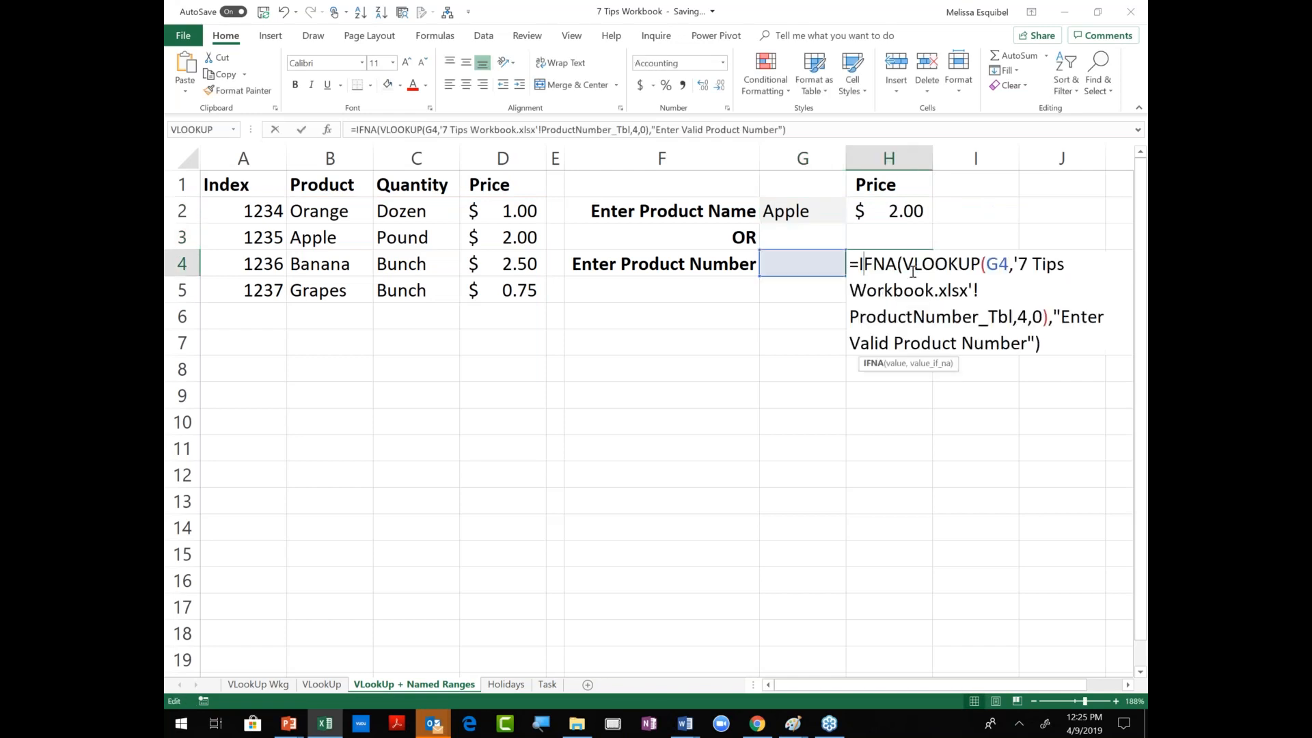
{"action": "left_click_drag", "start_coordinate": [1016, 264], "coordinate": [1023, 314]}
{"action": "type", "text": "prod"}
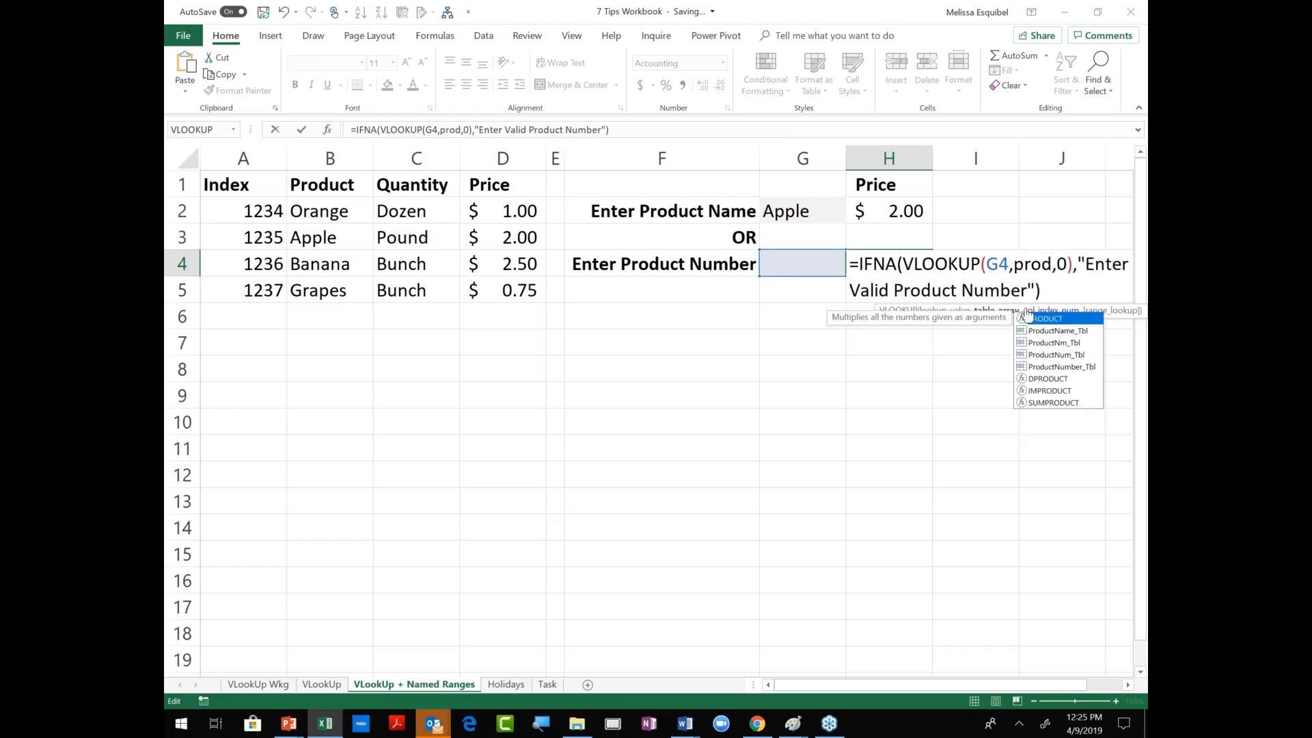
{"action": "left_click", "coordinate": [1038, 356]}
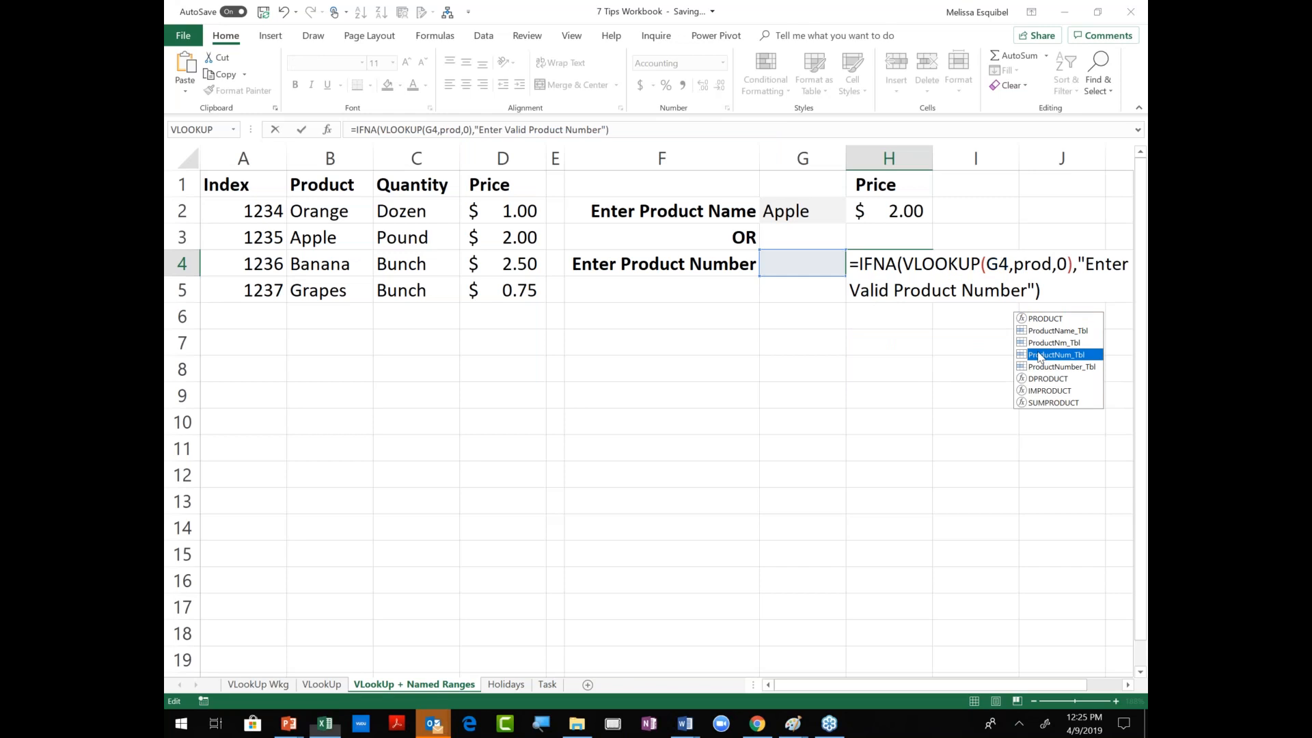
{"action": "key", "text": "Return"}
{"action": "double_click", "coordinate": [876, 265]}
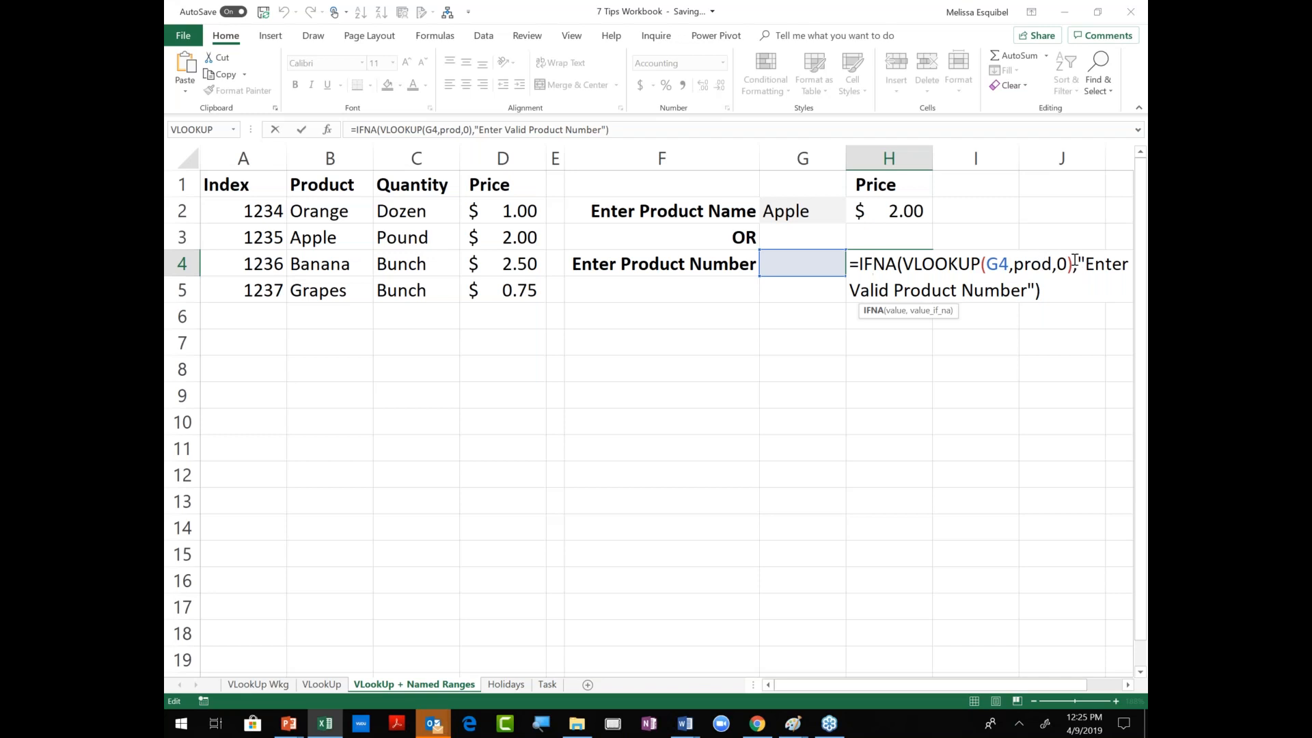
{"action": "key", "text": "Escape"}
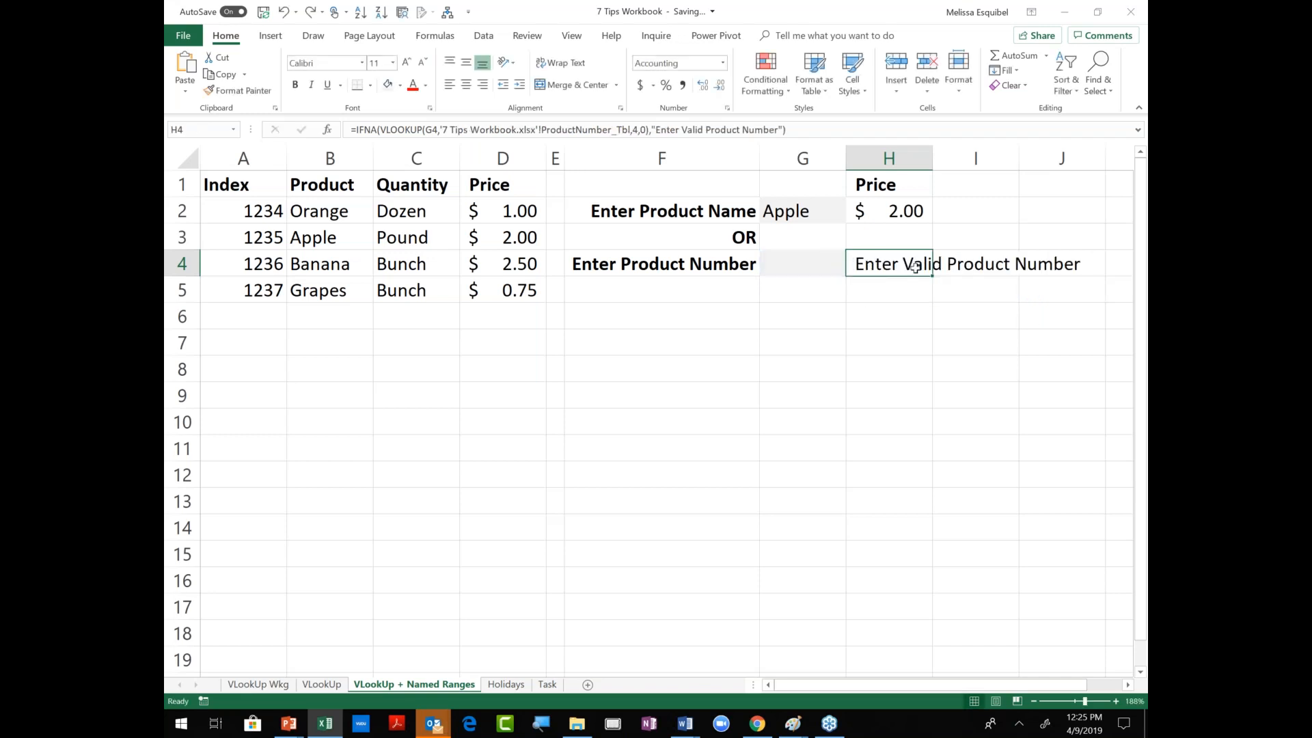
Replace the workbook-qualified table reference in the H4 formula with the named range ProductNum_Tbl.
{"action": "double_click", "coordinate": [907, 265]}
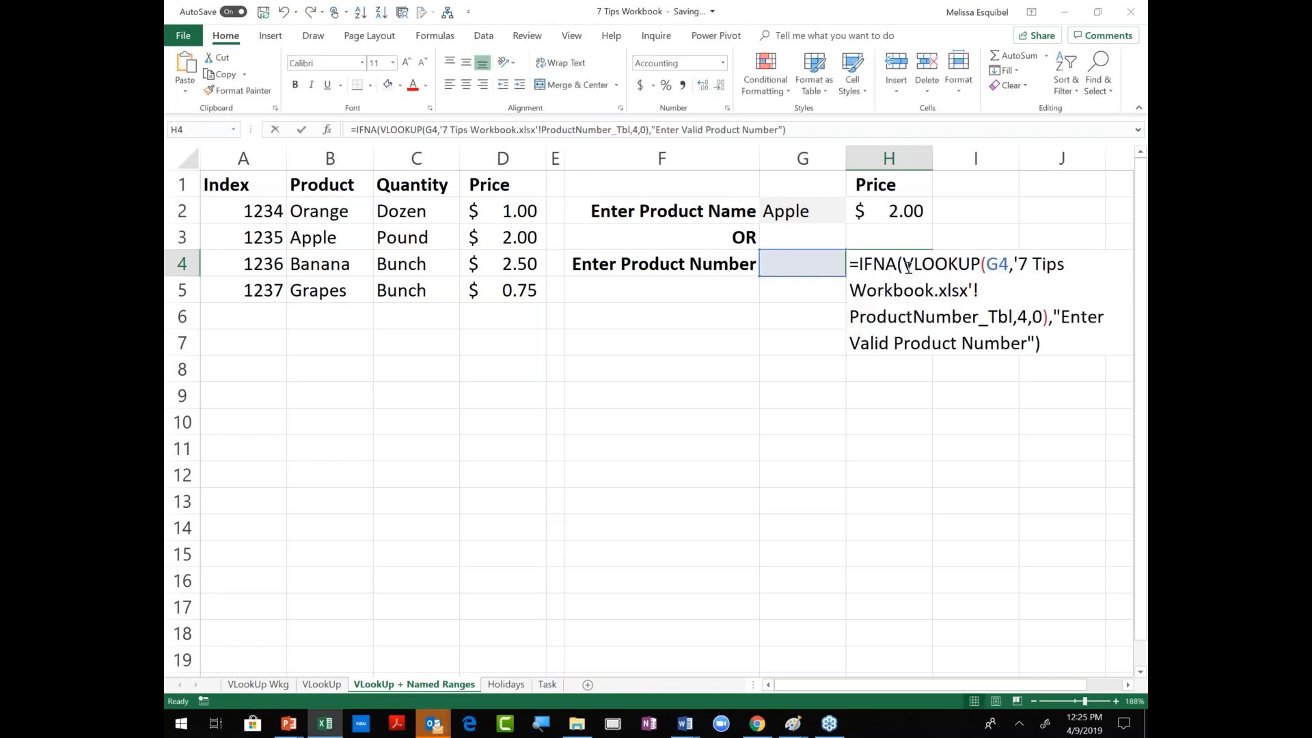
{"action": "left_click_drag", "start_coordinate": [1014, 265], "coordinate": [1015, 318]}
{"action": "type", "text": "p"}
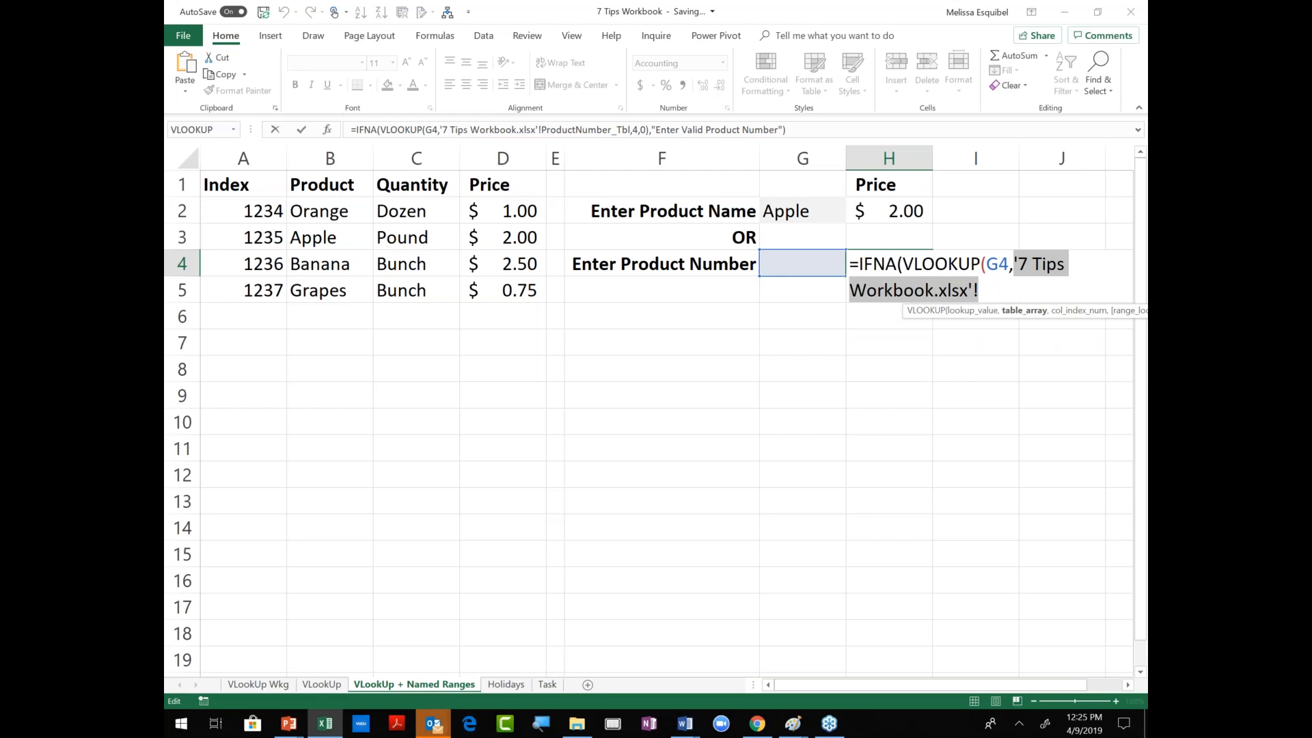
{"action": "type", "text": "rodu"}
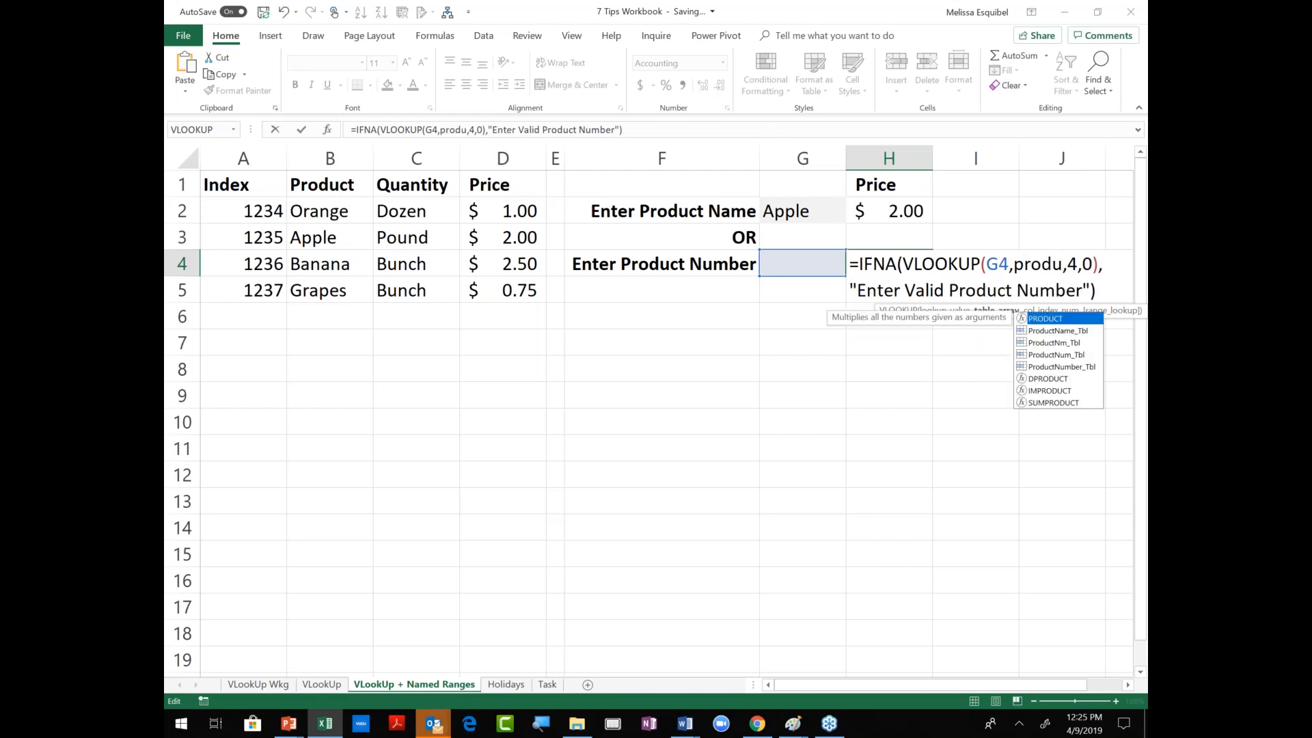
{"action": "key", "text": "BackSpace"}
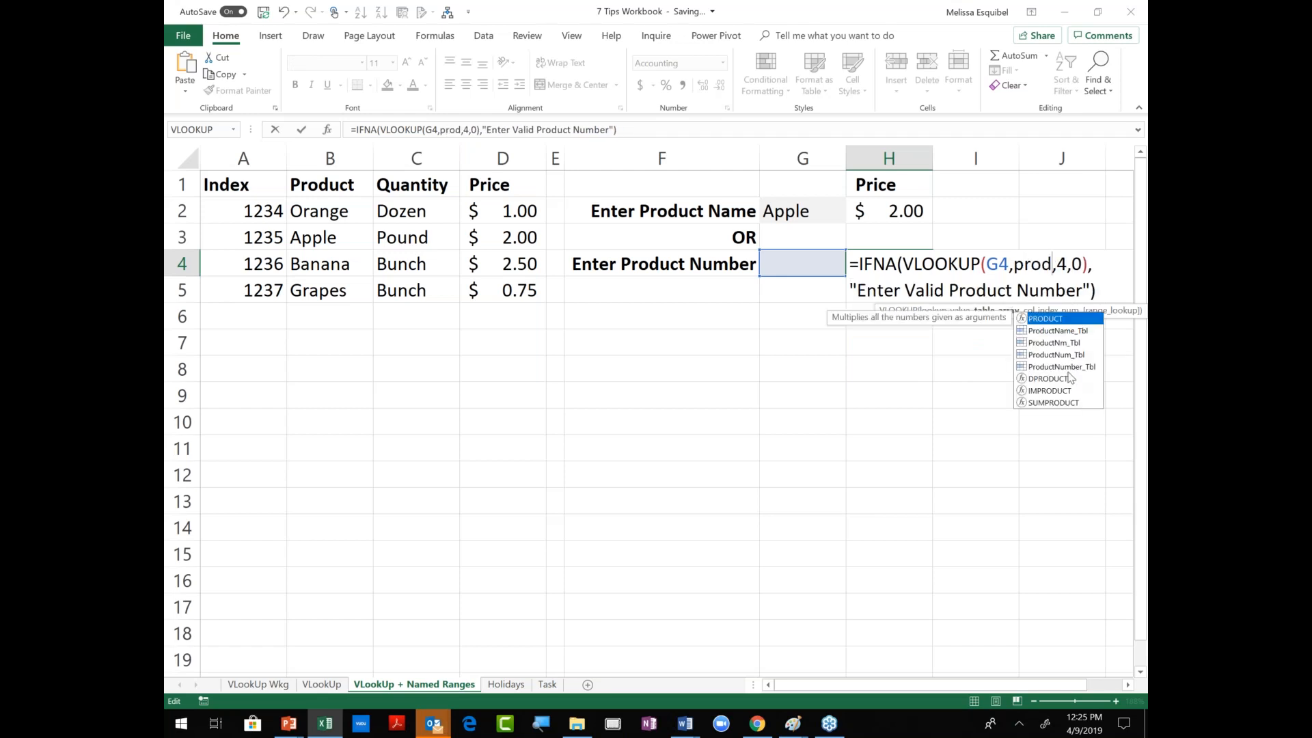
{"action": "left_click", "coordinate": [1064, 357]}
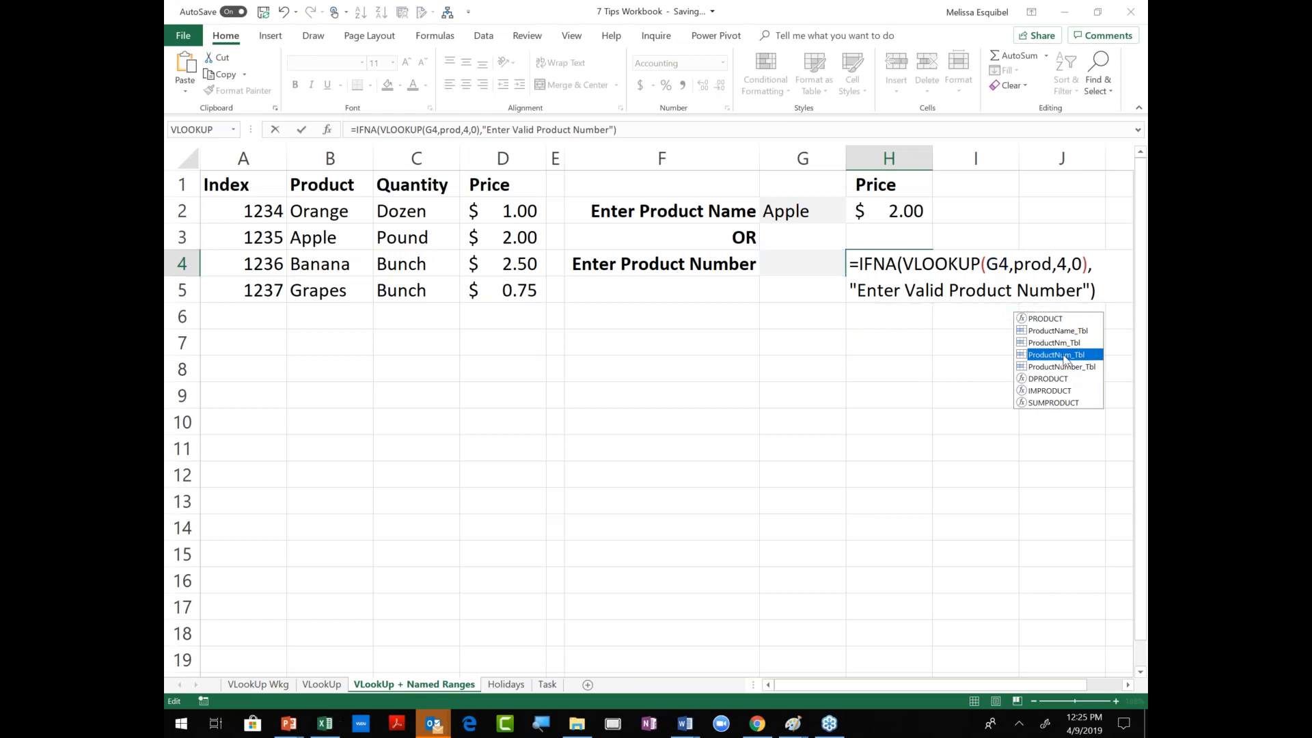
{"action": "double_click", "coordinate": [1062, 355]}
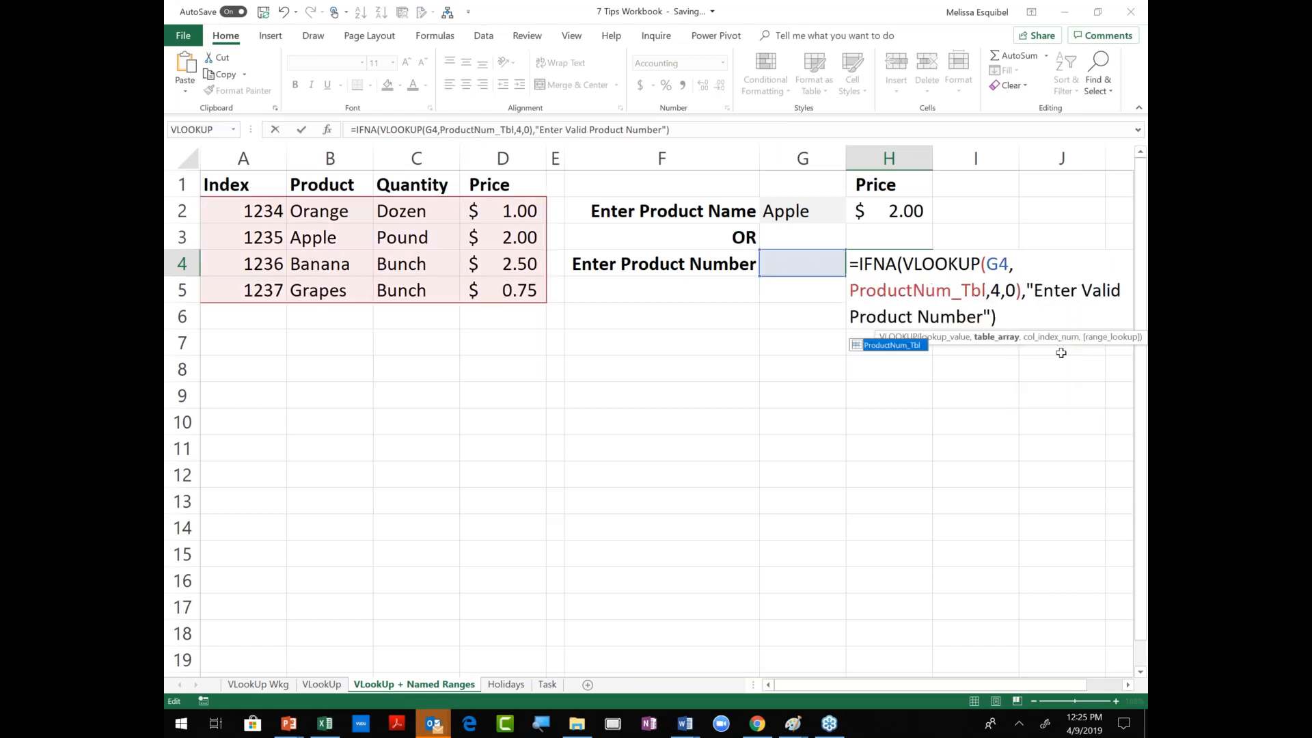
{"action": "key", "text": "Return"}
Test the named-range lookup in H4 with product number 1237 in G4 and review the formula's referenced ranges.
{"action": "left_click", "coordinate": [802, 269]}
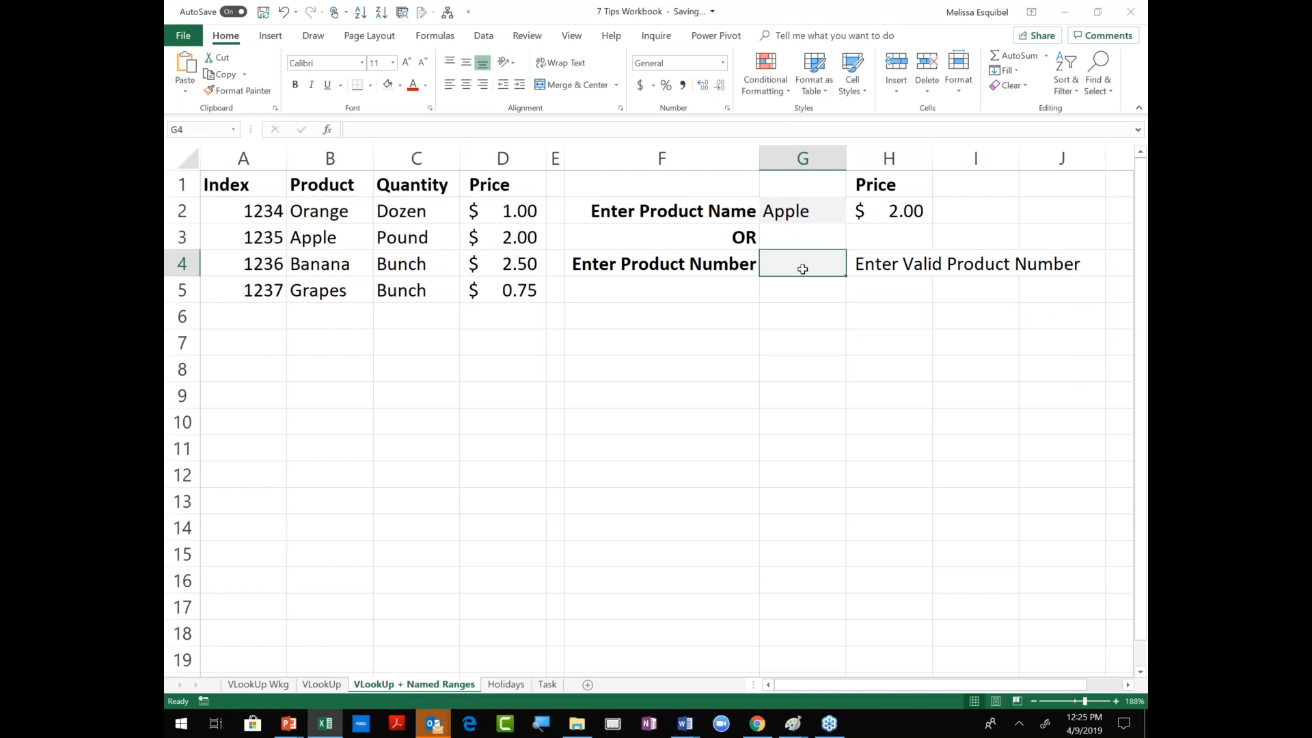
{"action": "type", "text": "12"}
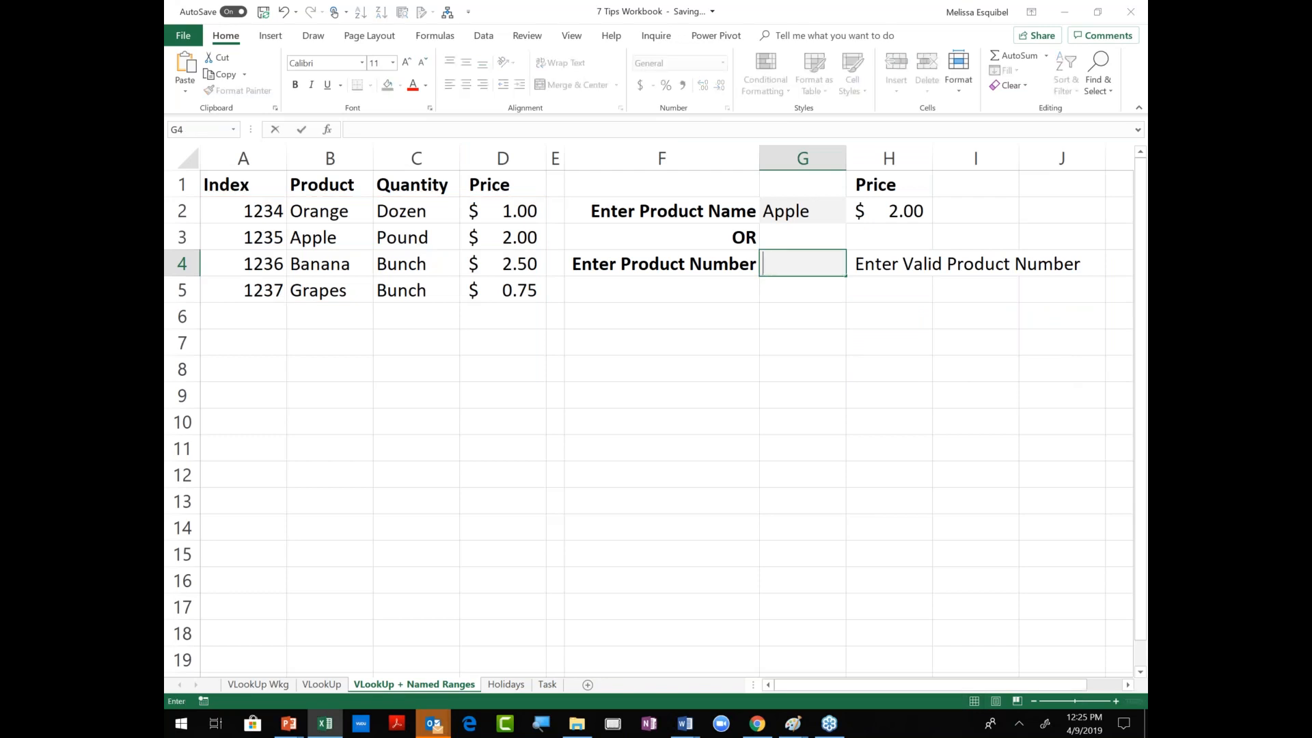
{"action": "type", "text": "37"}
{"action": "key", "text": "Return"}
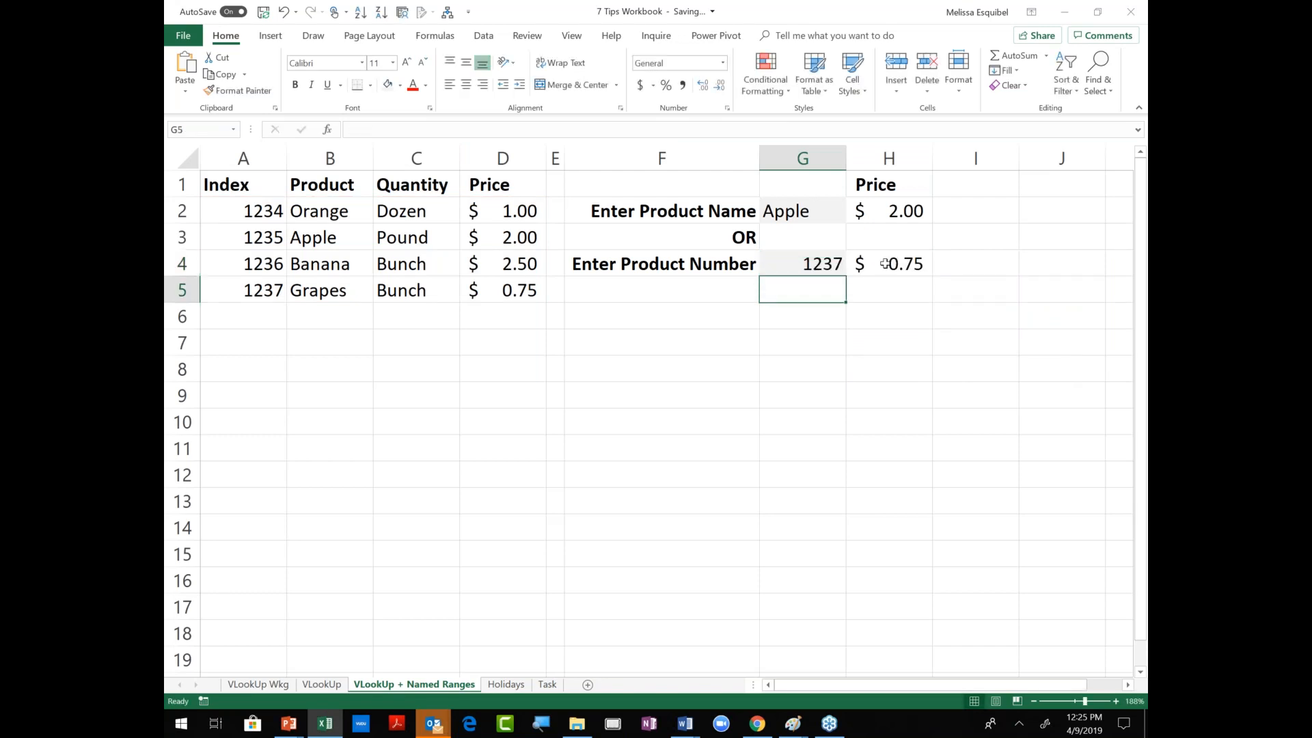
{"action": "double_click", "coordinate": [886, 264]}
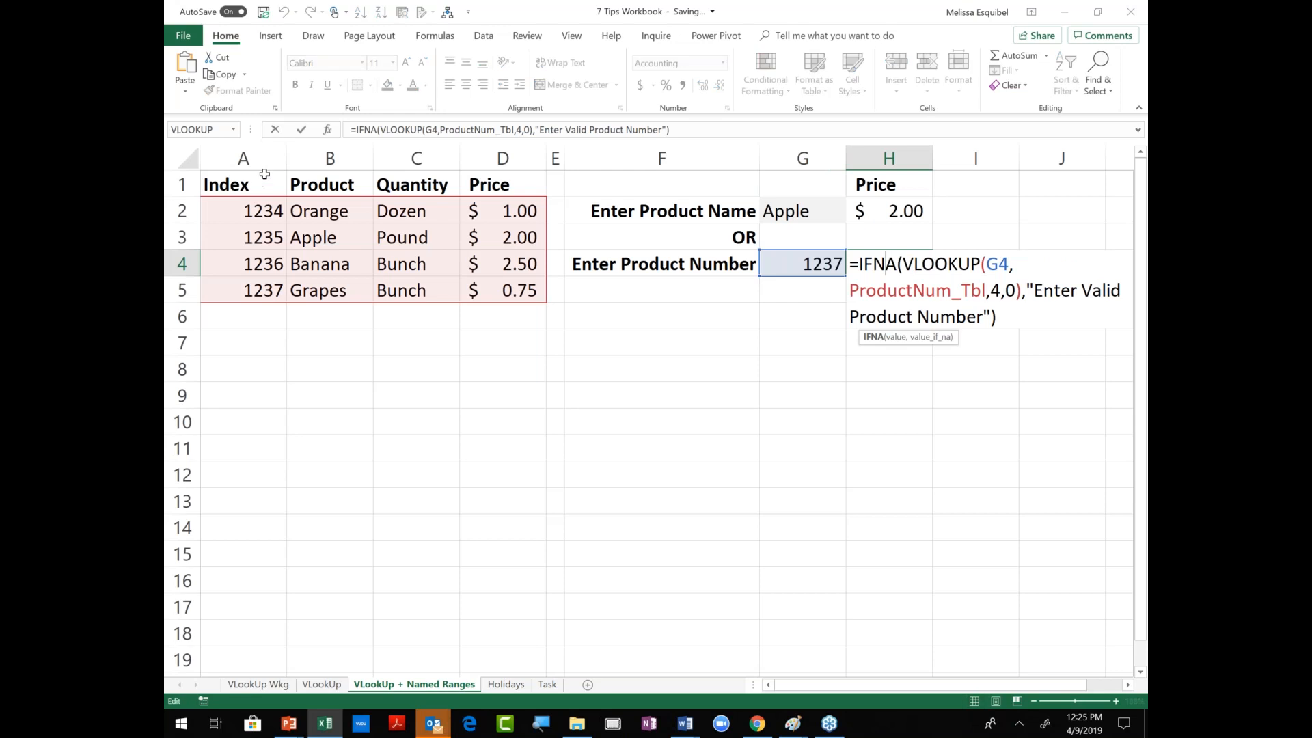
{"action": "key", "text": "Escape"}
Format the product list A1:D5 as a table with headers in a blue banded style.
{"action": "left_click", "coordinate": [293, 239]}
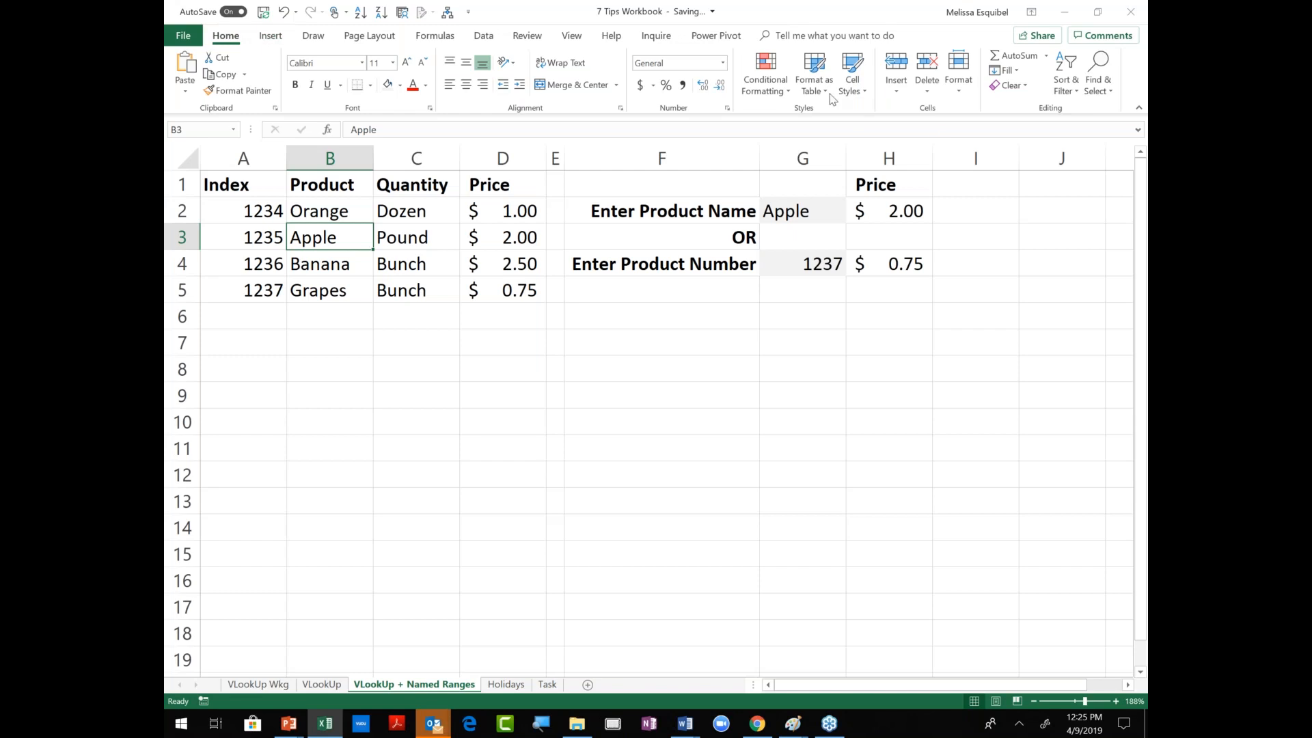
{"action": "left_click", "coordinate": [814, 79]}
{"action": "left_click", "coordinate": [845, 138]}
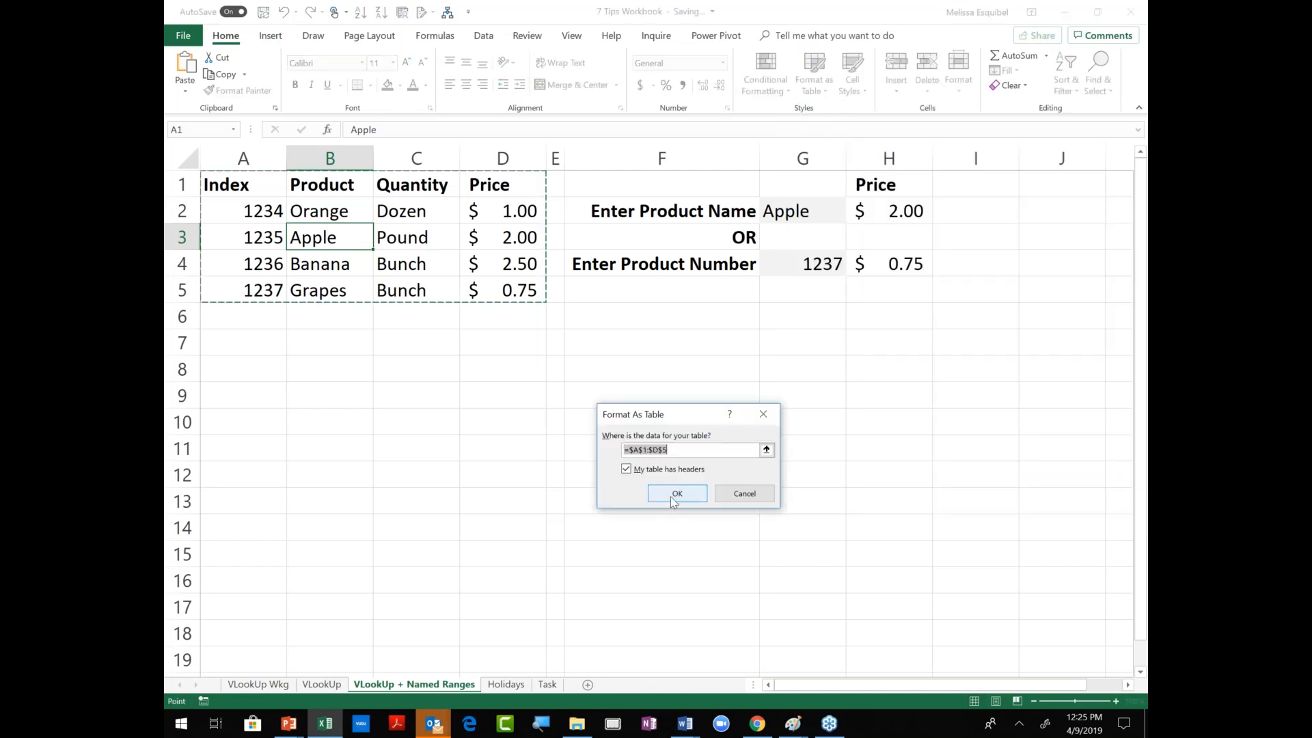
{"action": "left_click", "coordinate": [675, 493]}
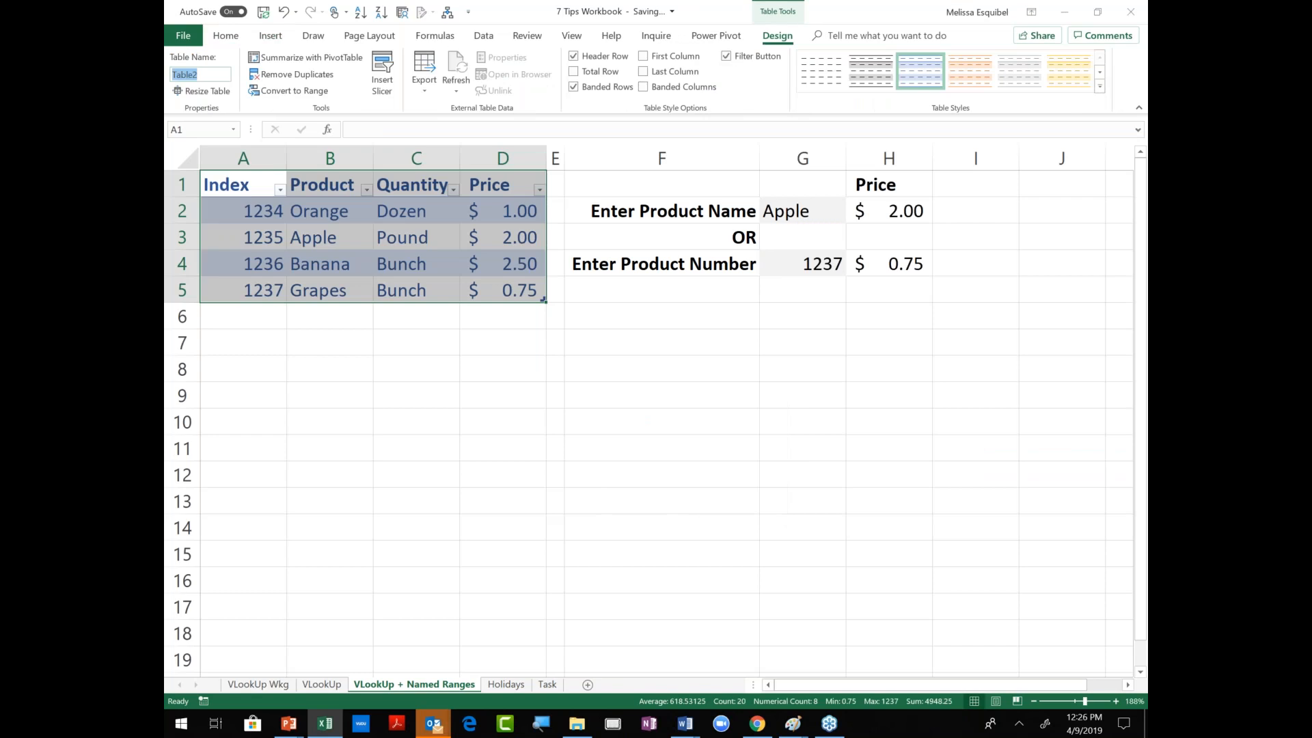
Name the new product table ProductNumberTable.
{"action": "type", "text": "Proudc"}
{"action": "key", "text": "BackSpace"}
{"action": "key", "text": "BackSpace"}
{"action": "key", "text": "BackSpace"}
{"action": "type", "text": "ductNumberTable"}
{"action": "key", "text": "Return"}
{"action": "left_click", "coordinate": [462, 419]}
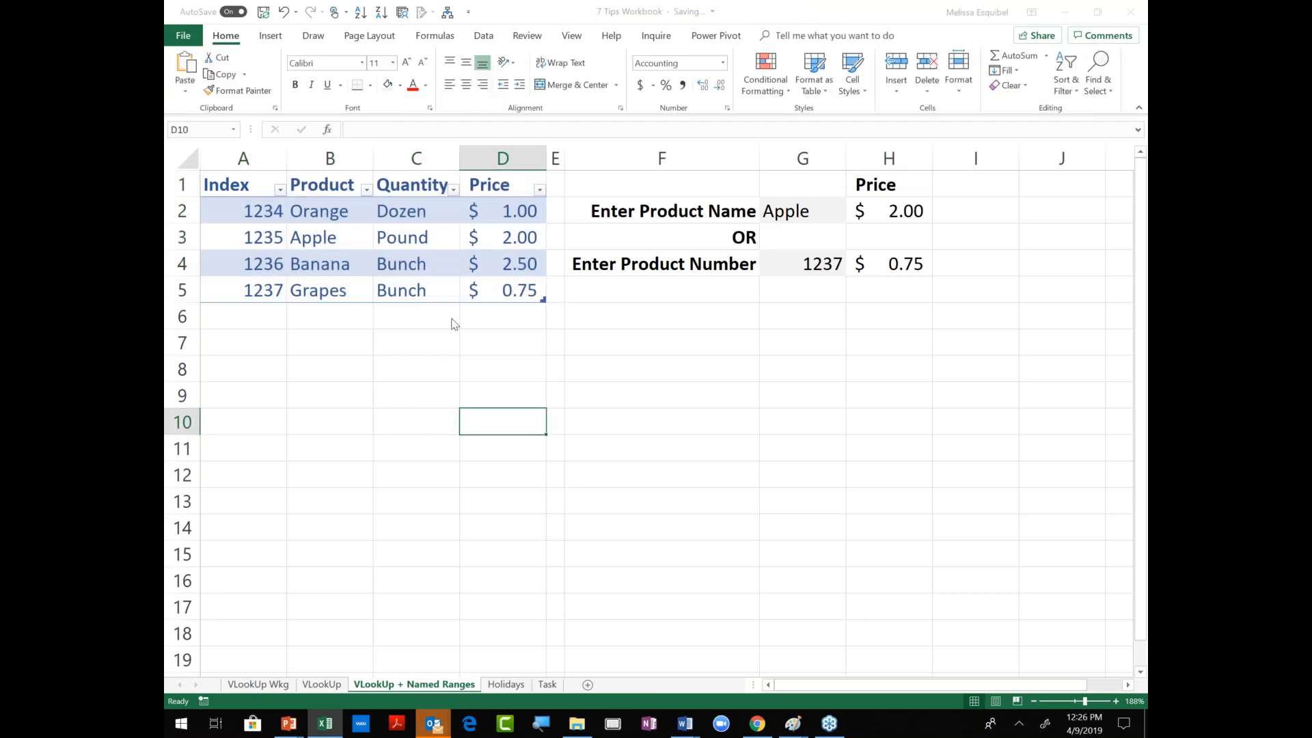
Switch to Word and create a new blank document.
{"action": "key", "text": "alt+Tab"}
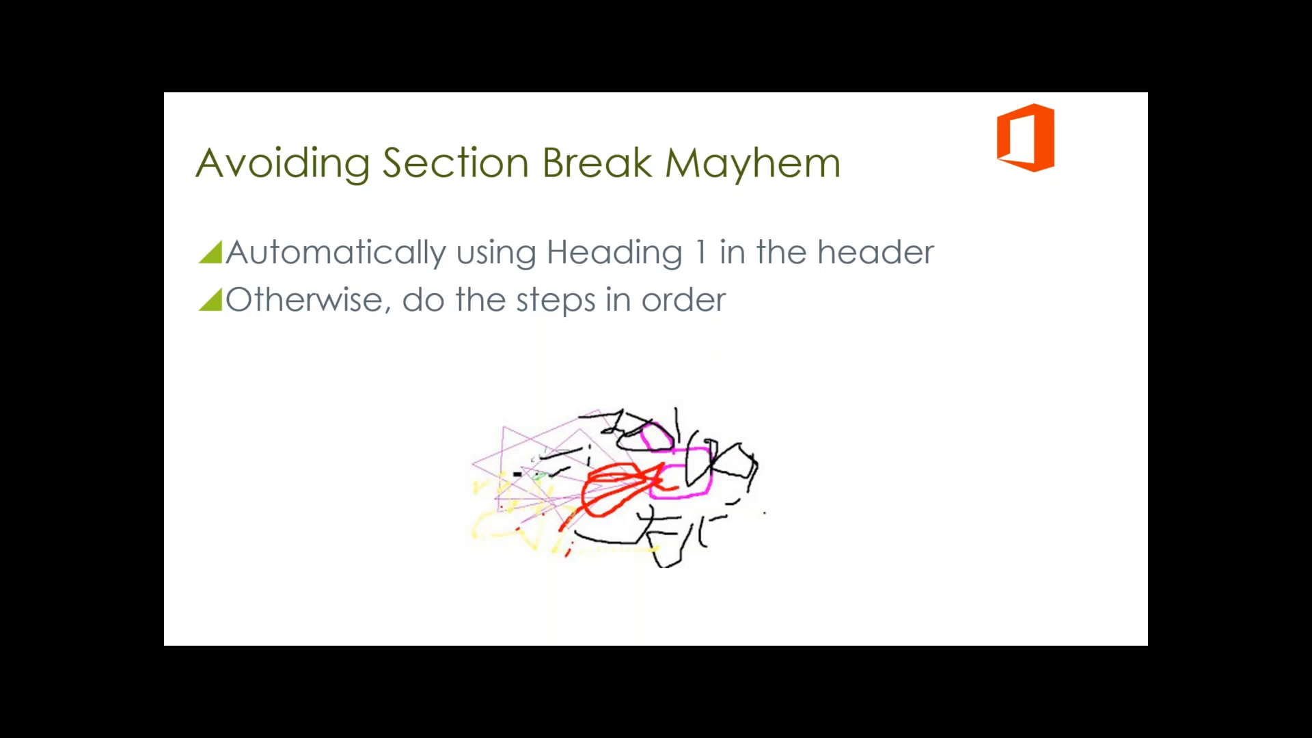
{"action": "key", "text": "alt+Tab"}
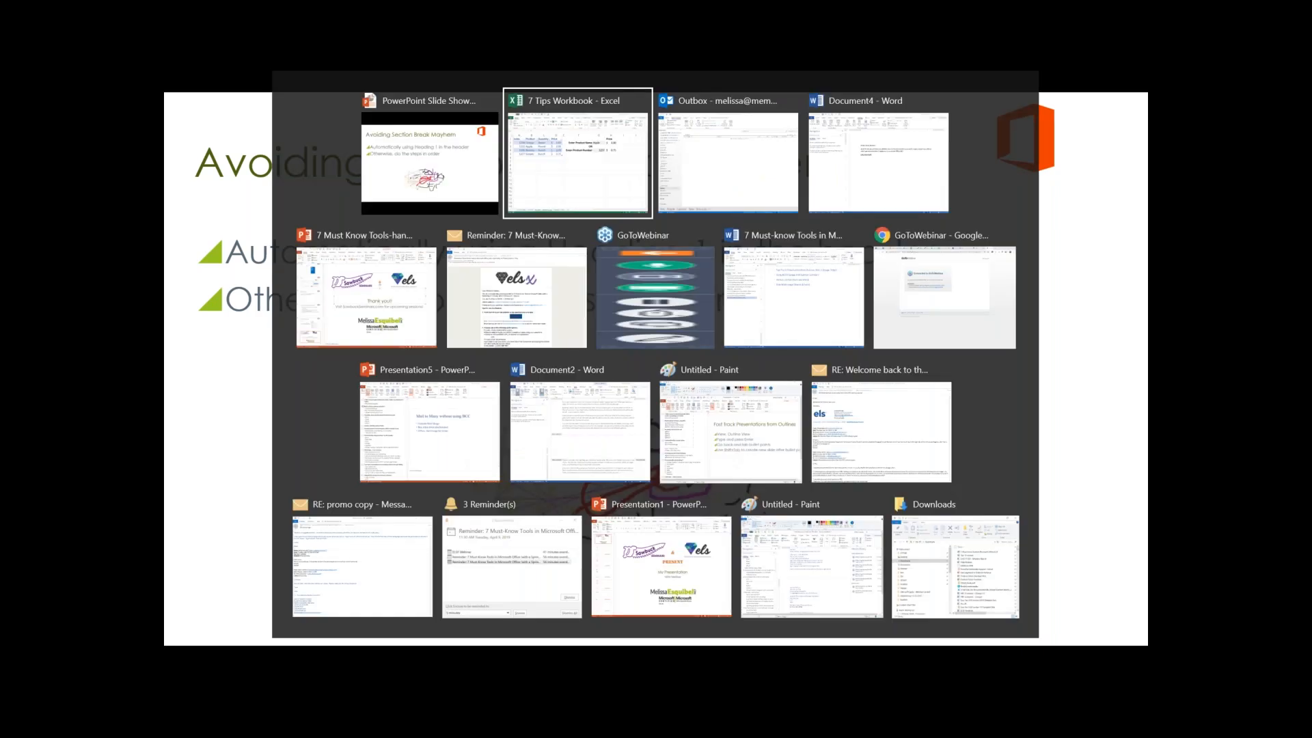
{"action": "key", "text": "alt+Tab"}
{"action": "key", "text": "alt+Tab"}
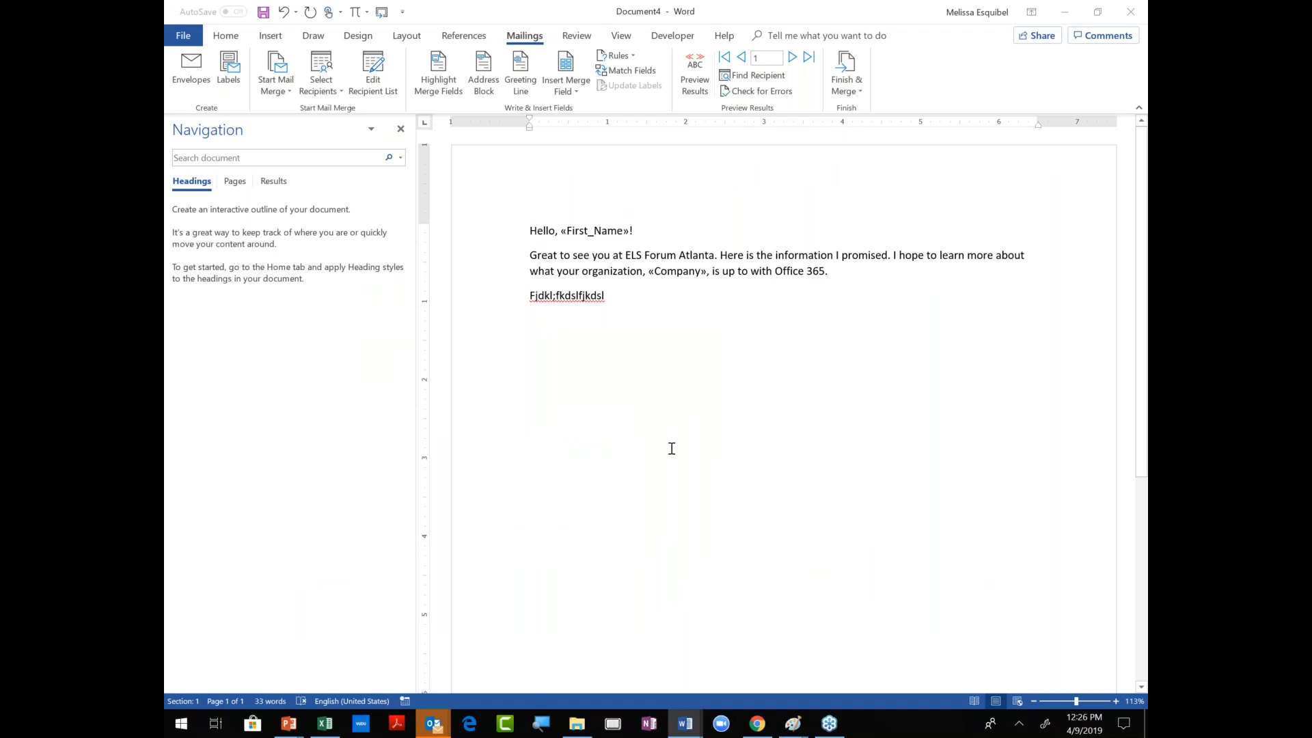
{"action": "key", "text": "ctrl+n"}
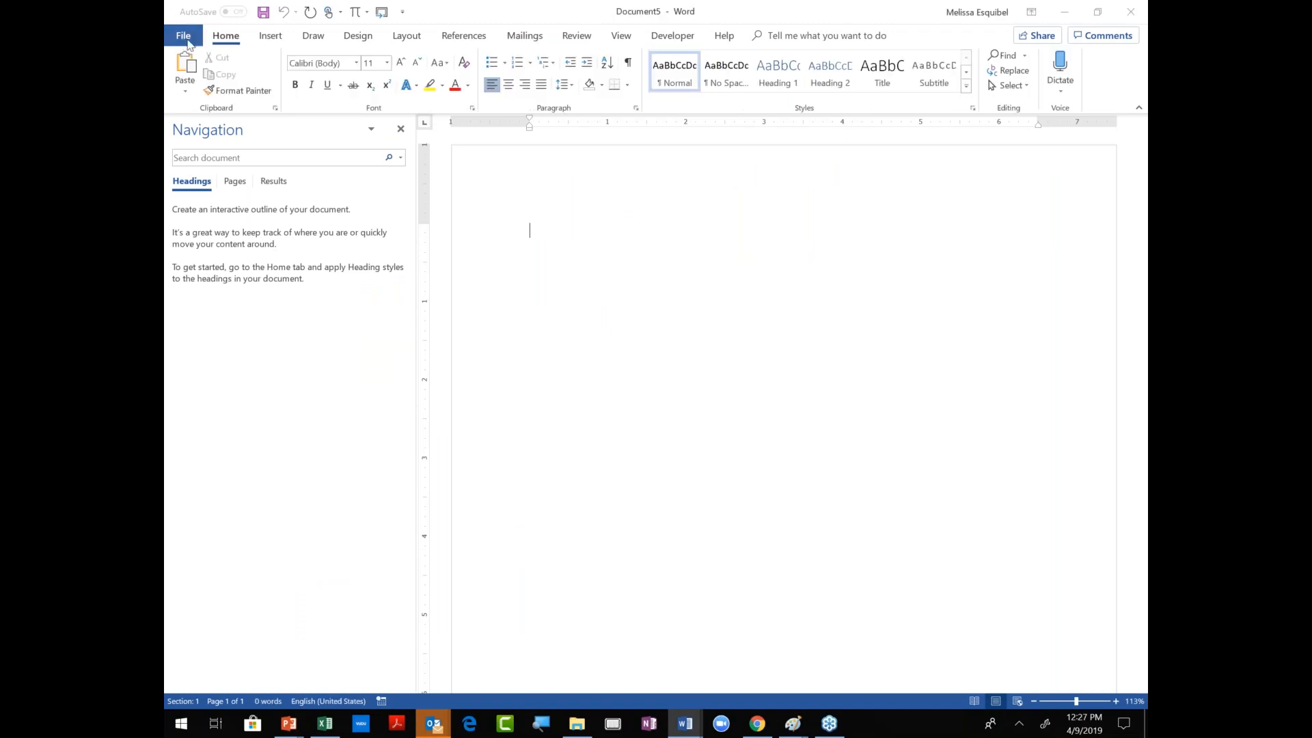
Open the recent document "7 Must-know Tools in Microsoft Office-ELSF" from Downloads.
{"action": "left_click", "coordinate": [186, 37]}
{"action": "left_click", "coordinate": [220, 132]}
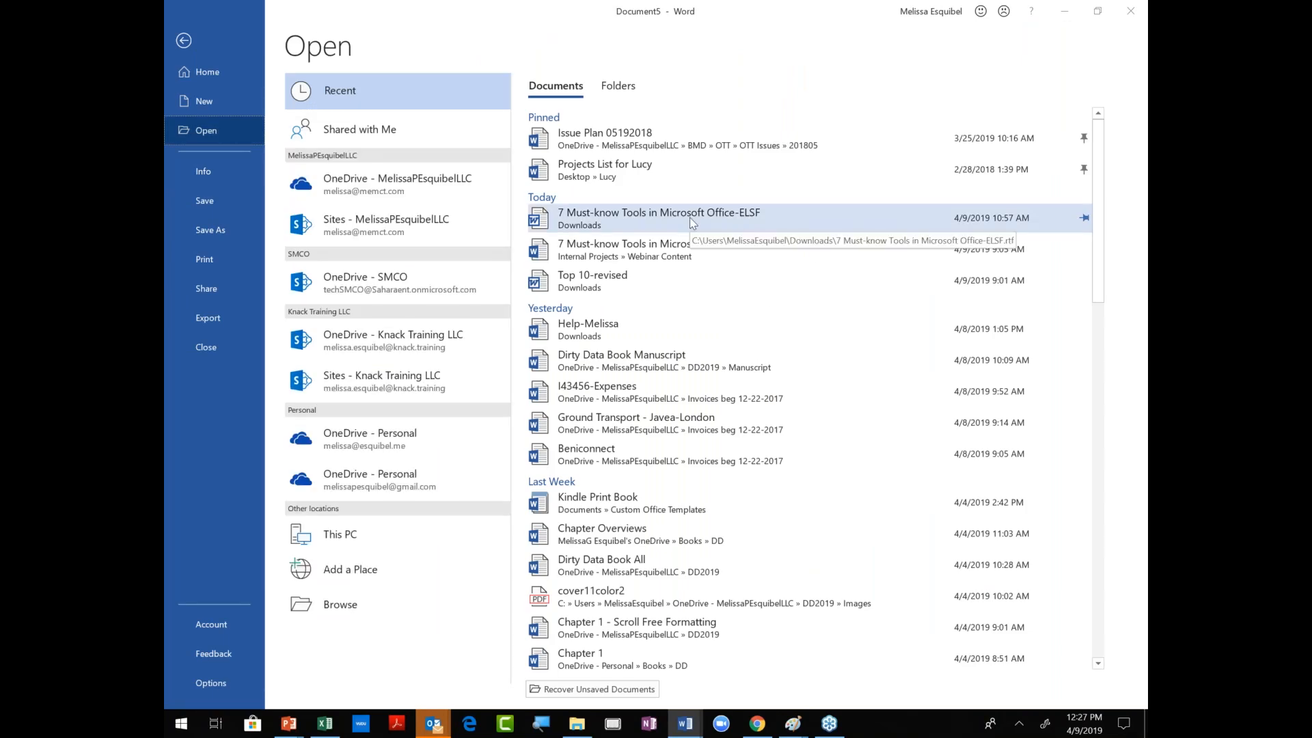
{"action": "left_click", "coordinate": [691, 218]}
{"action": "key", "text": "shift+Up"}
{"action": "key", "text": "shift+Up"}
{"action": "key", "text": "shift+Up"}
{"action": "key", "text": "shift+Up"}
{"action": "key", "text": "shift+Up"}
{"action": "key", "text": "shift+Up"}
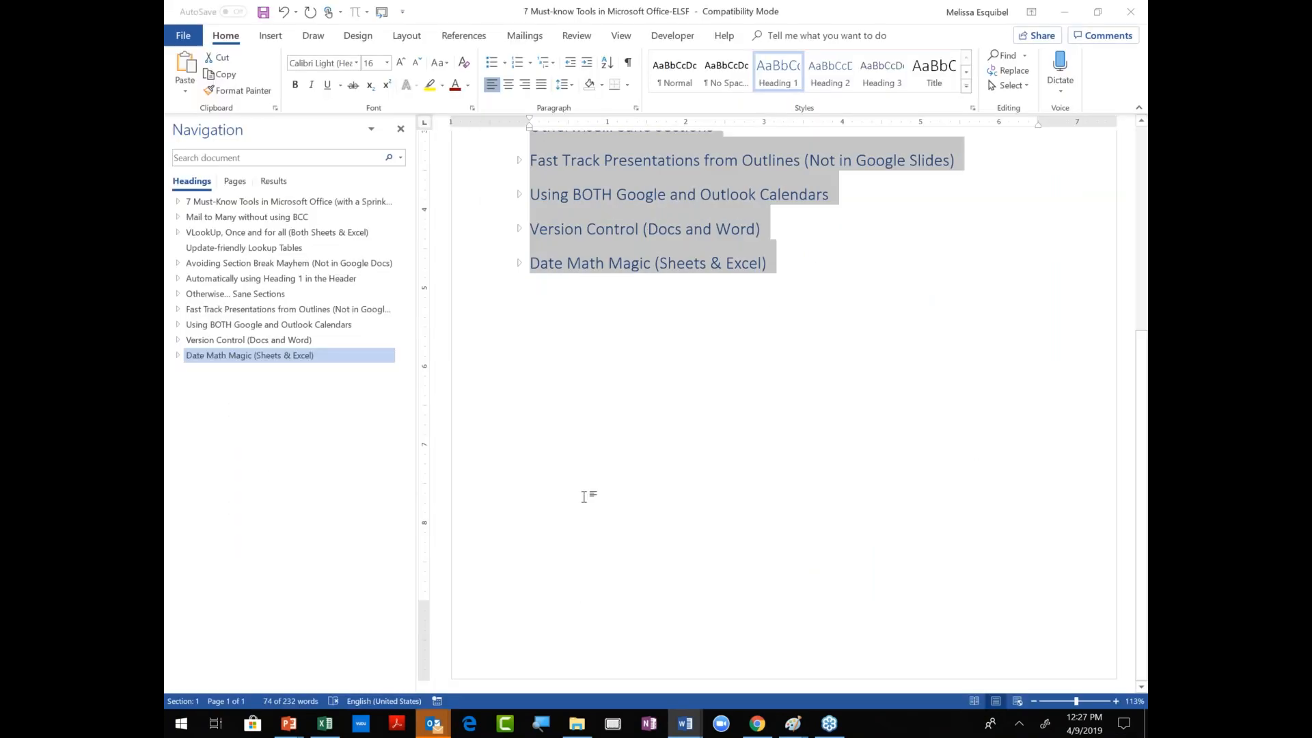
{"action": "key", "text": "shift+Up"}
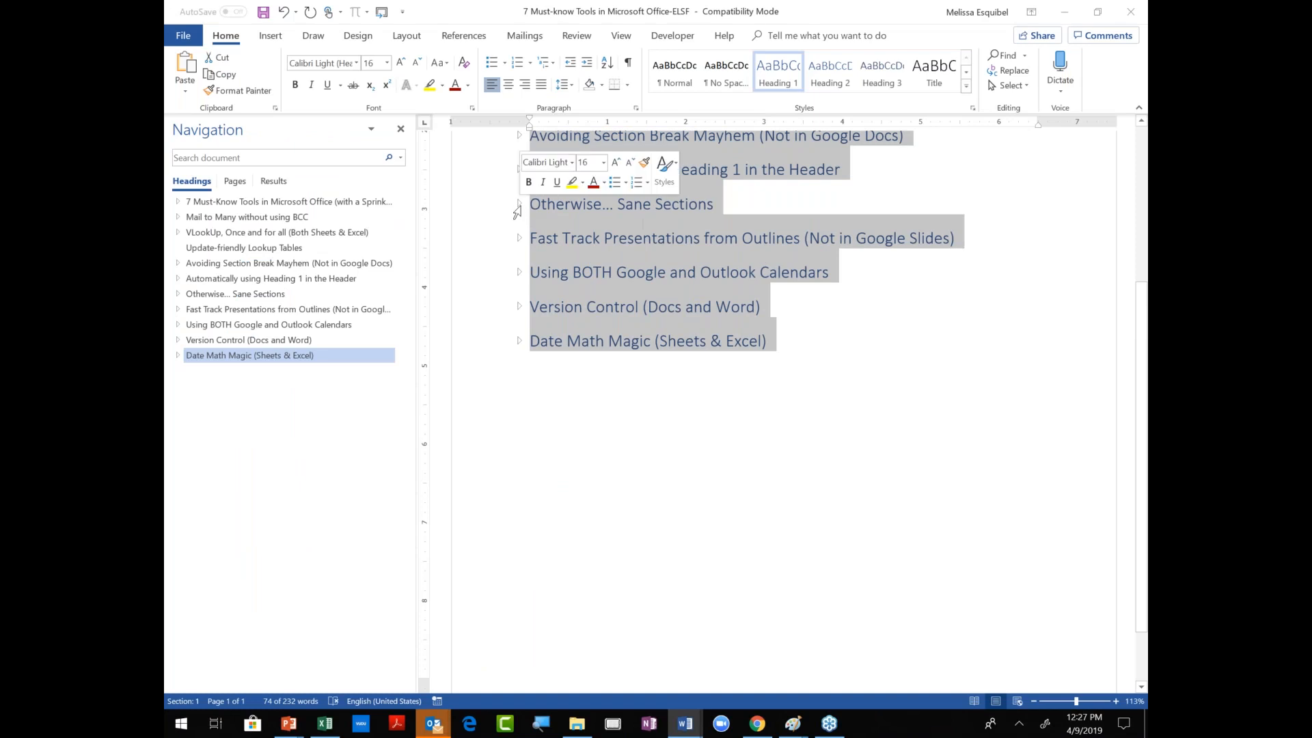
Expand the collapsed headings "Otherwise… Sane Sections" and "Fast Track Presentations from Outlines" in the document body.
{"action": "left_click", "coordinate": [517, 211]}
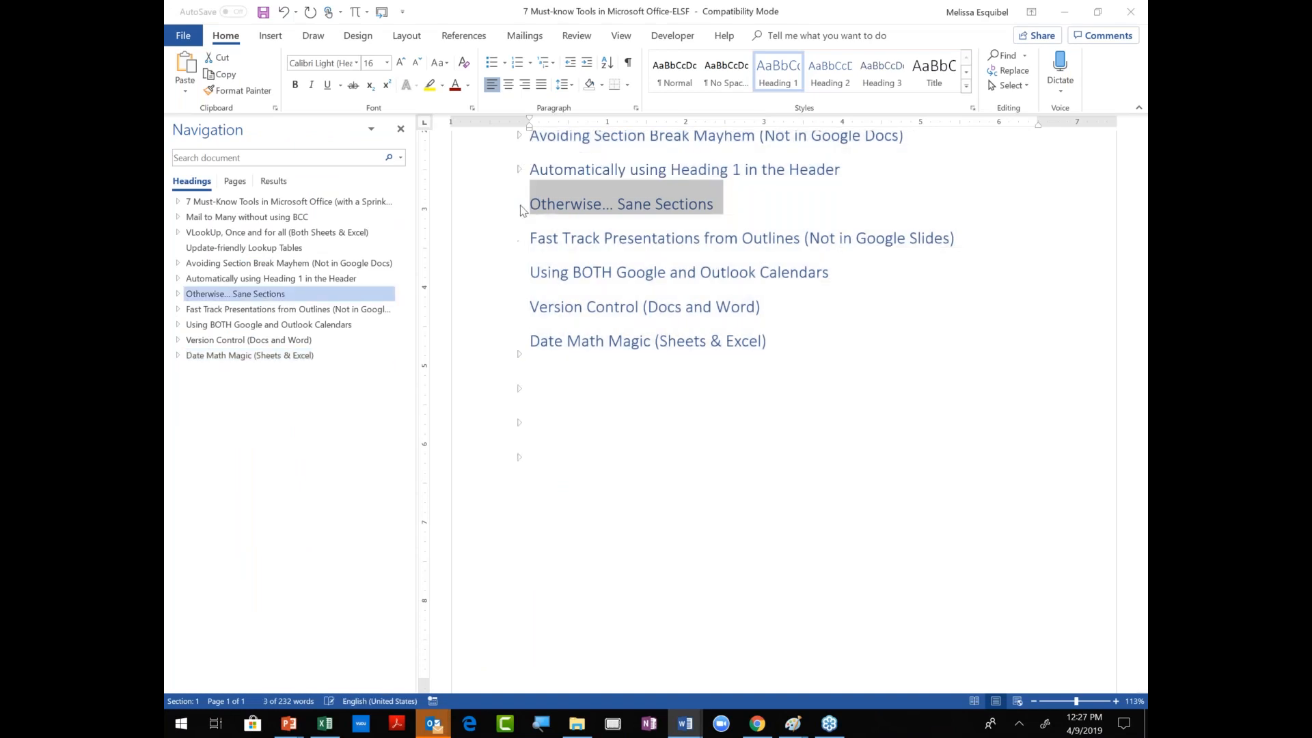
{"action": "left_click", "coordinate": [519, 204]}
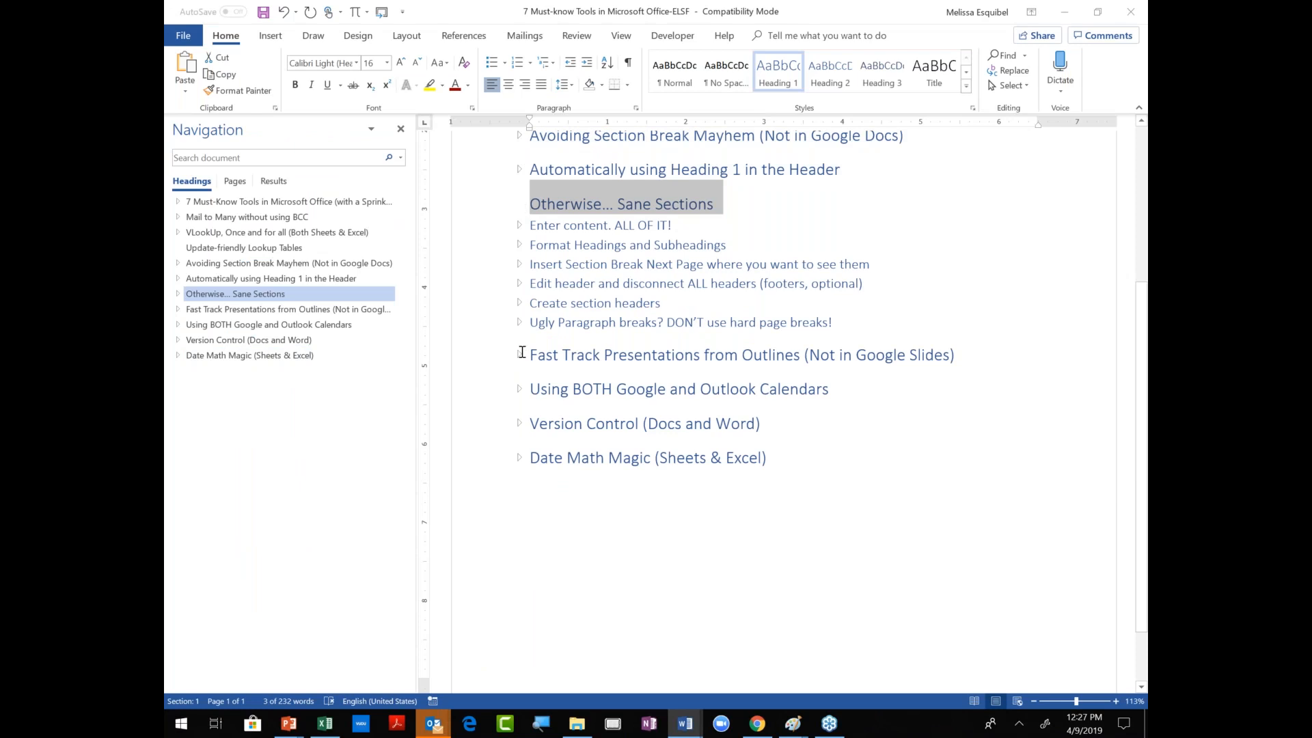
{"action": "left_click", "coordinate": [520, 354]}
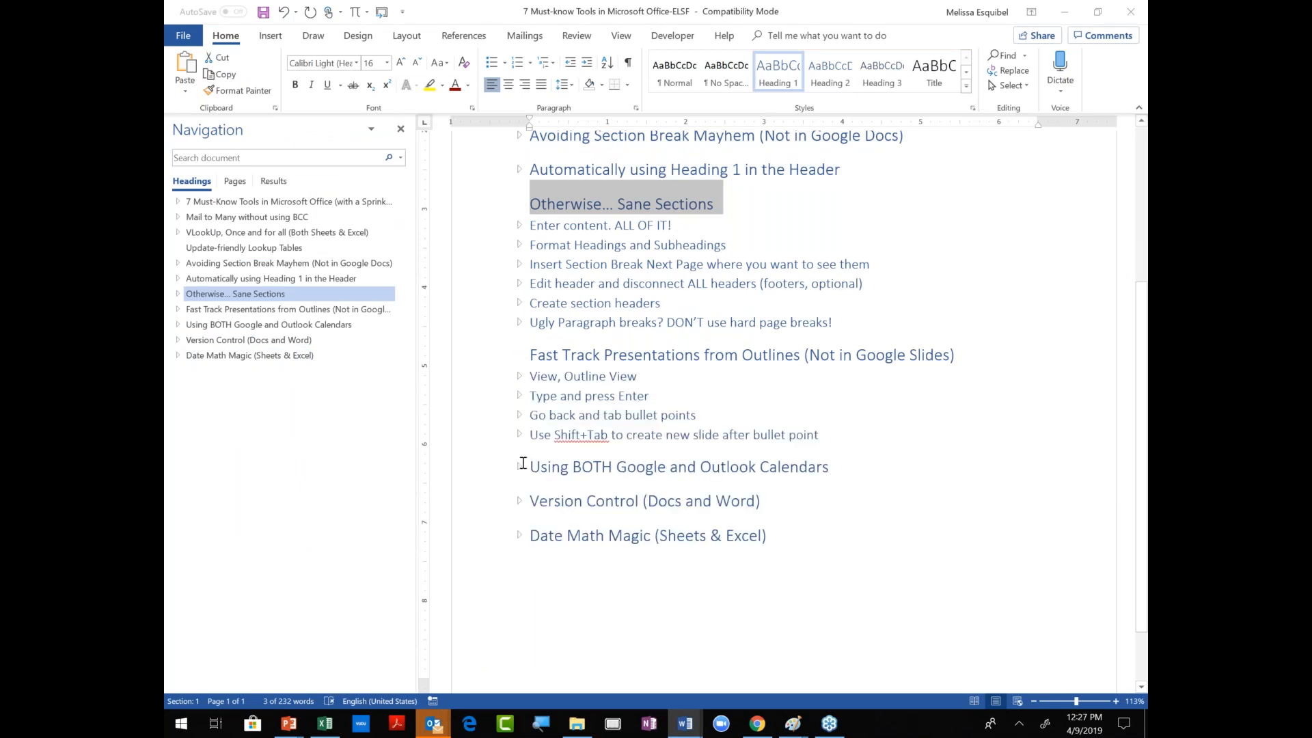
{"action": "left_click", "coordinate": [521, 468]}
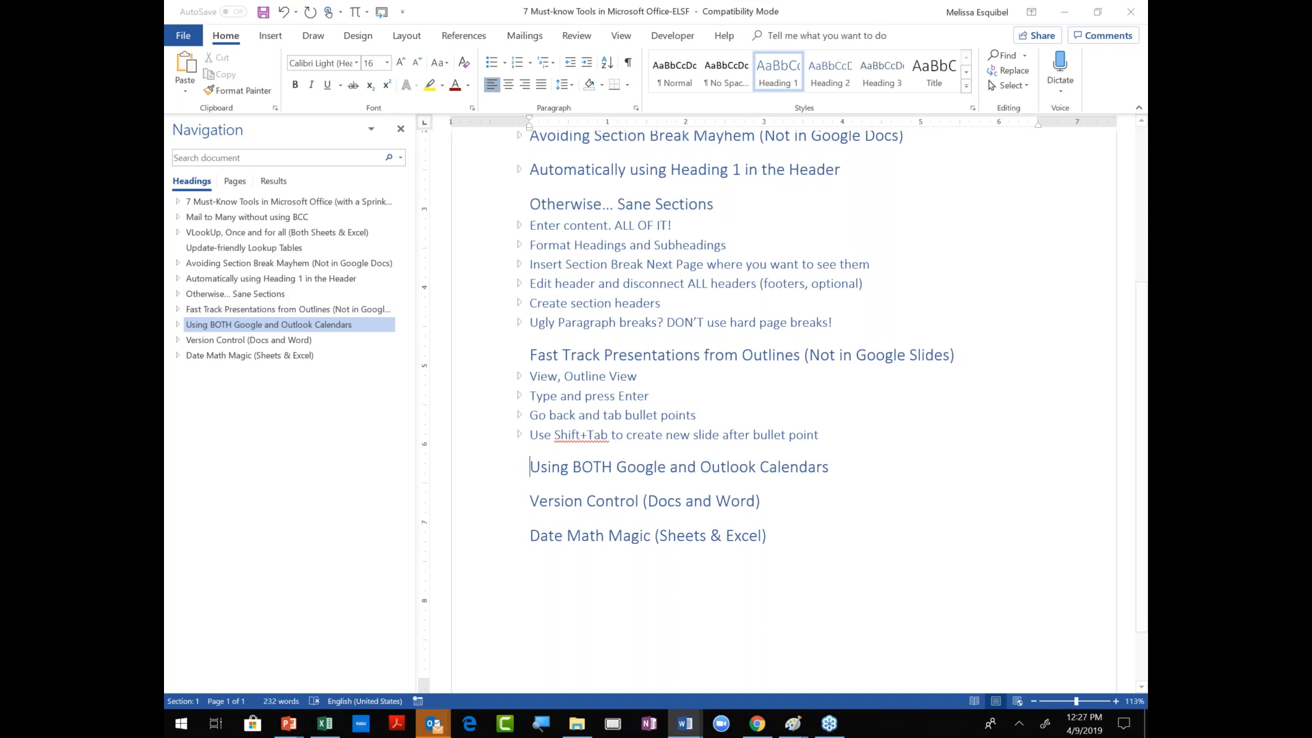
Expand the collapsed headings "7 Must-Know Tools in Microsoft Office" and "Mail to Many without using BCC" in the document body.
{"action": "scroll", "coordinate": [521, 225], "scroll_direction": "up", "scroll_amount": 2}
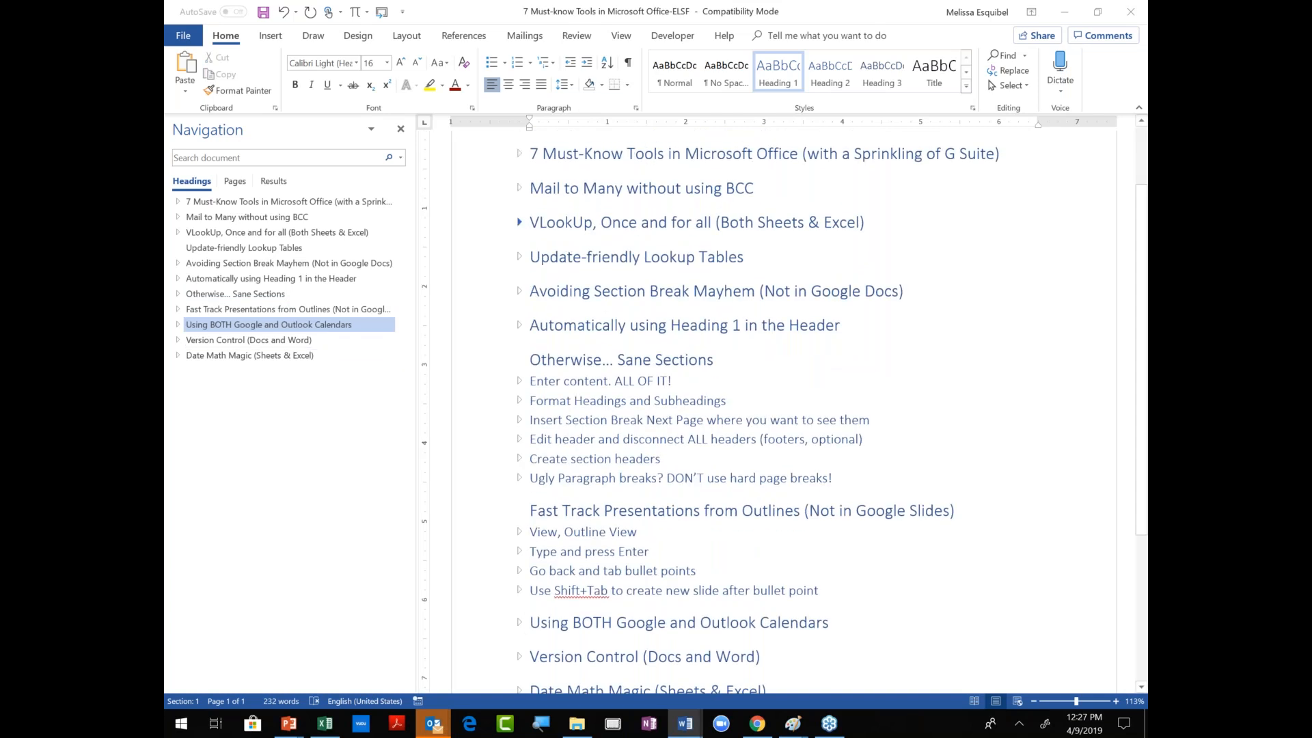
{"action": "left_click", "coordinate": [512, 226]}
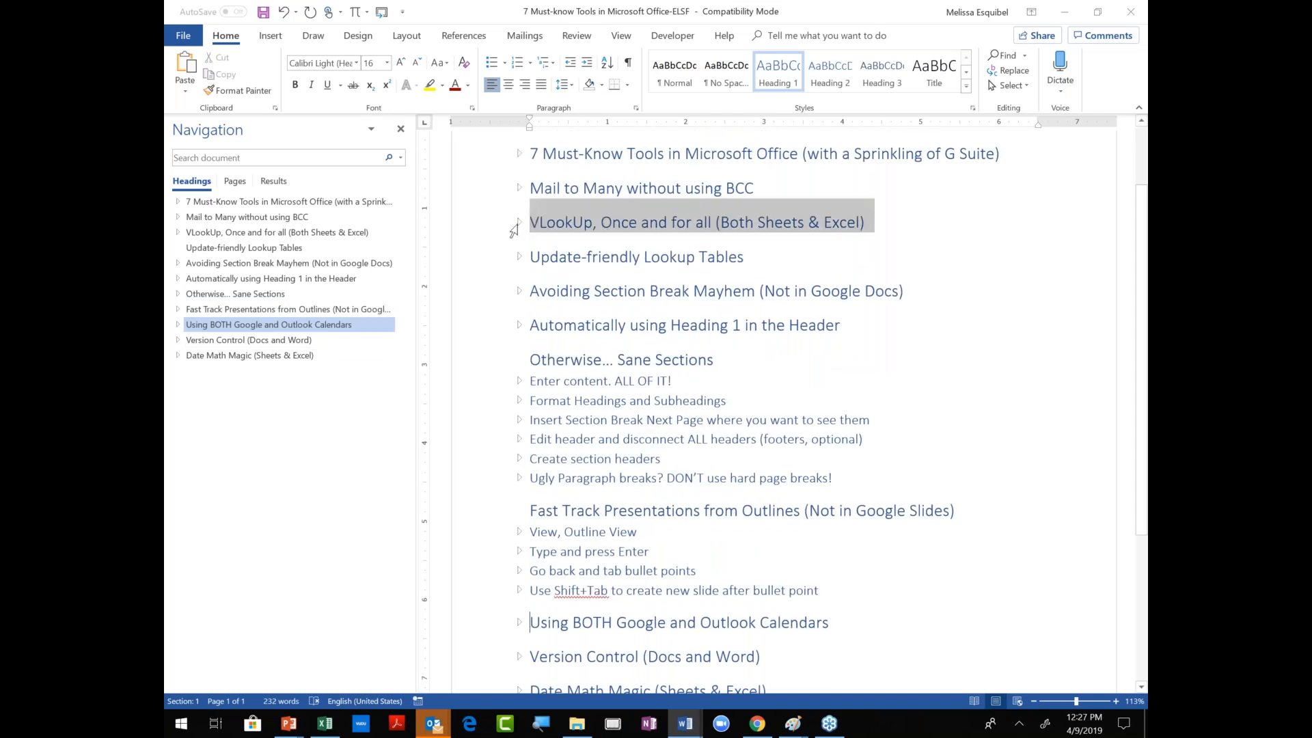
{"action": "left_click", "coordinate": [520, 154]}
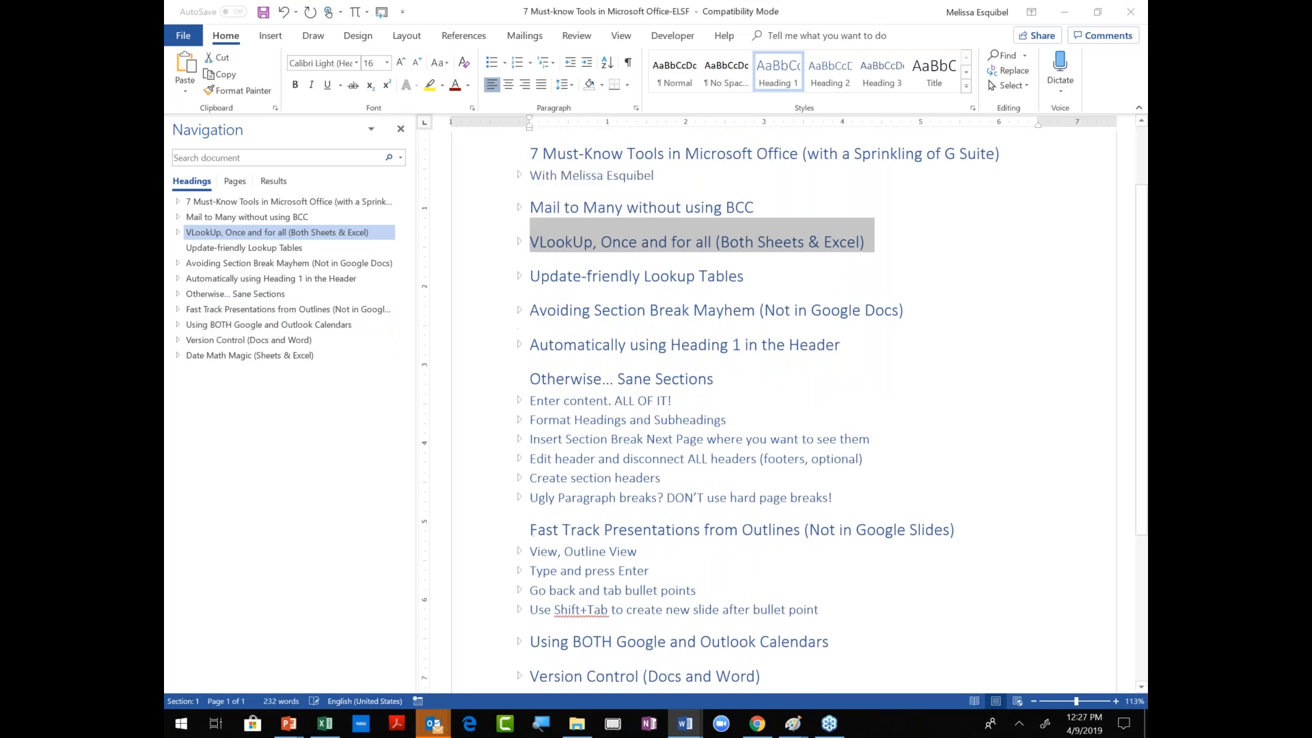
{"action": "left_click", "coordinate": [520, 209]}
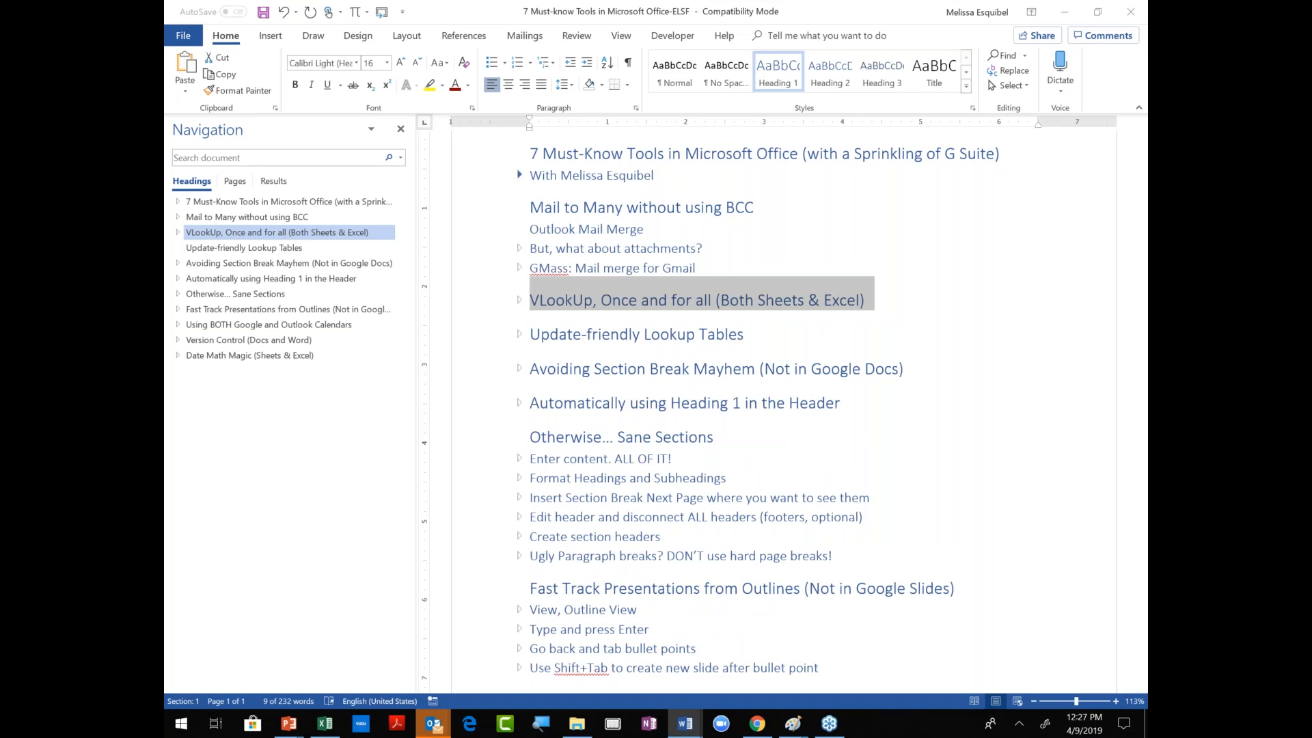
Expand all heading levels in the Navigation pane and place the cursor in the document's title heading.
{"action": "right_click", "coordinate": [518, 171]}
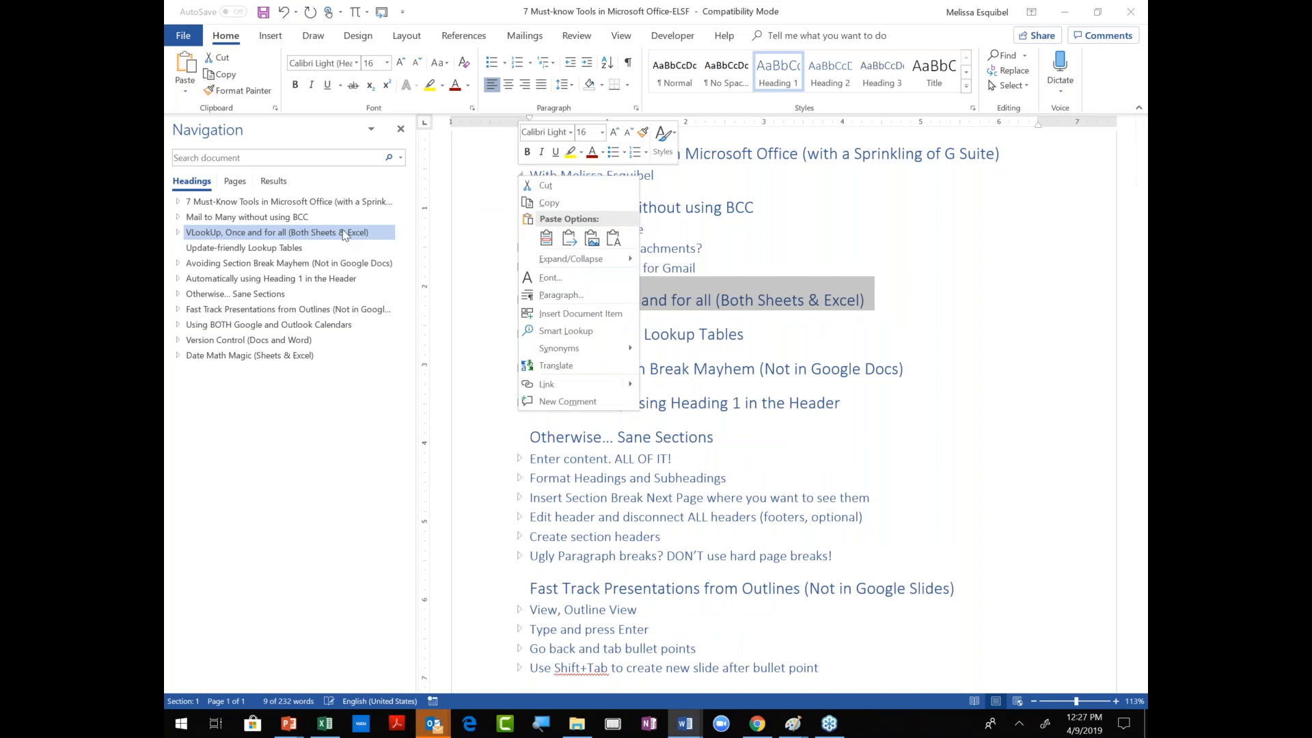
{"action": "left_click", "coordinate": [275, 206]}
{"action": "right_click", "coordinate": [275, 207]}
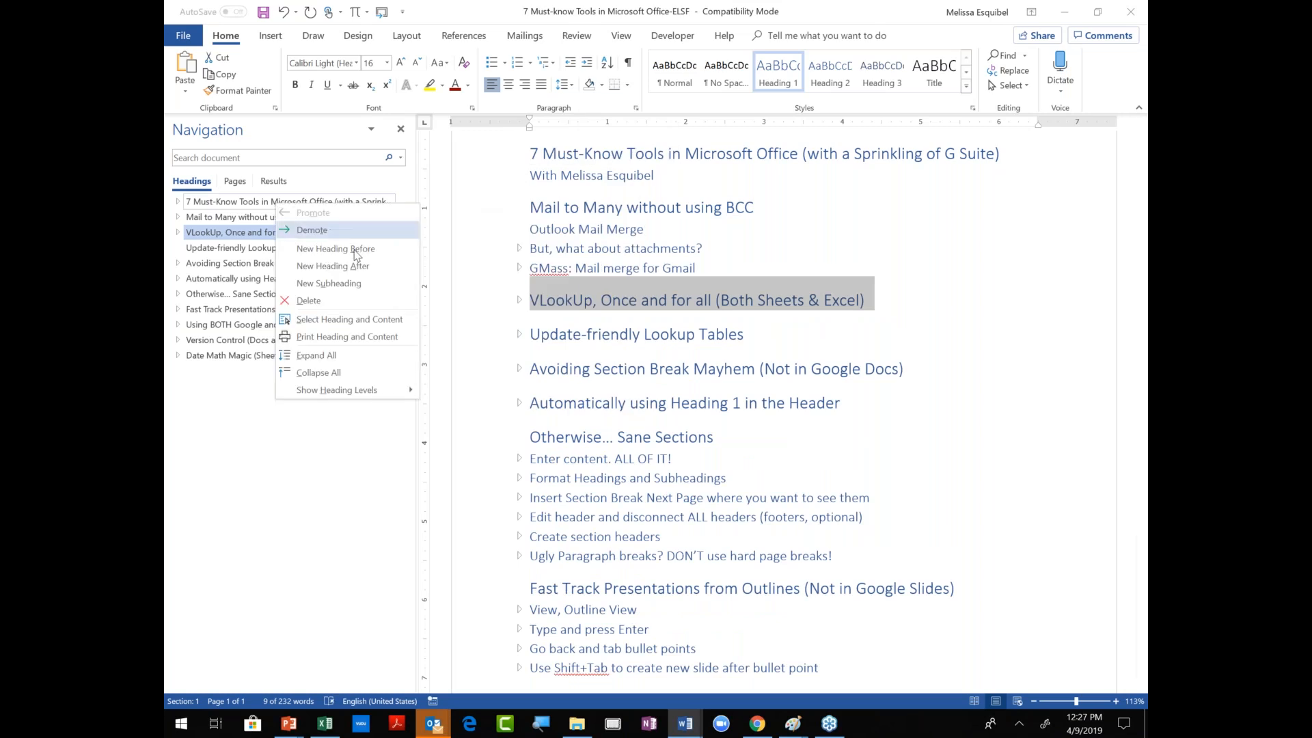
{"action": "left_click", "coordinate": [369, 356]}
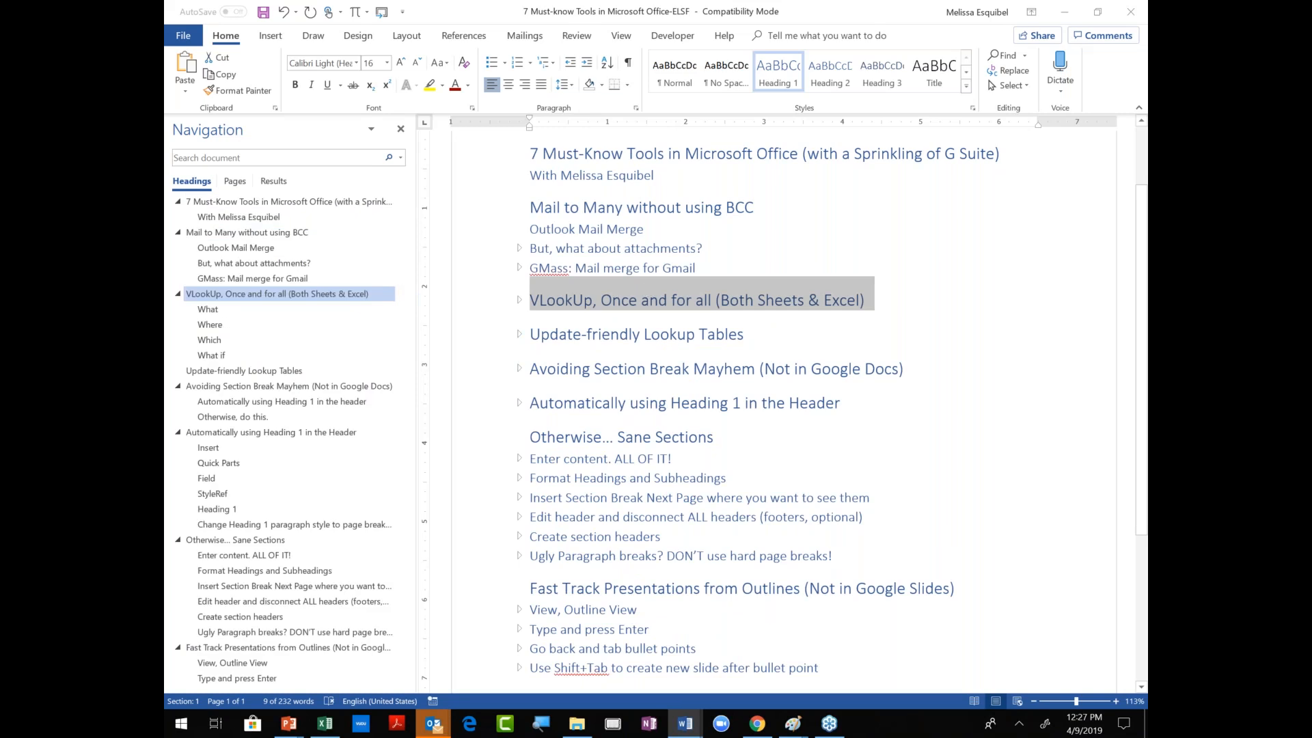
{"action": "left_click", "coordinate": [611, 334]}
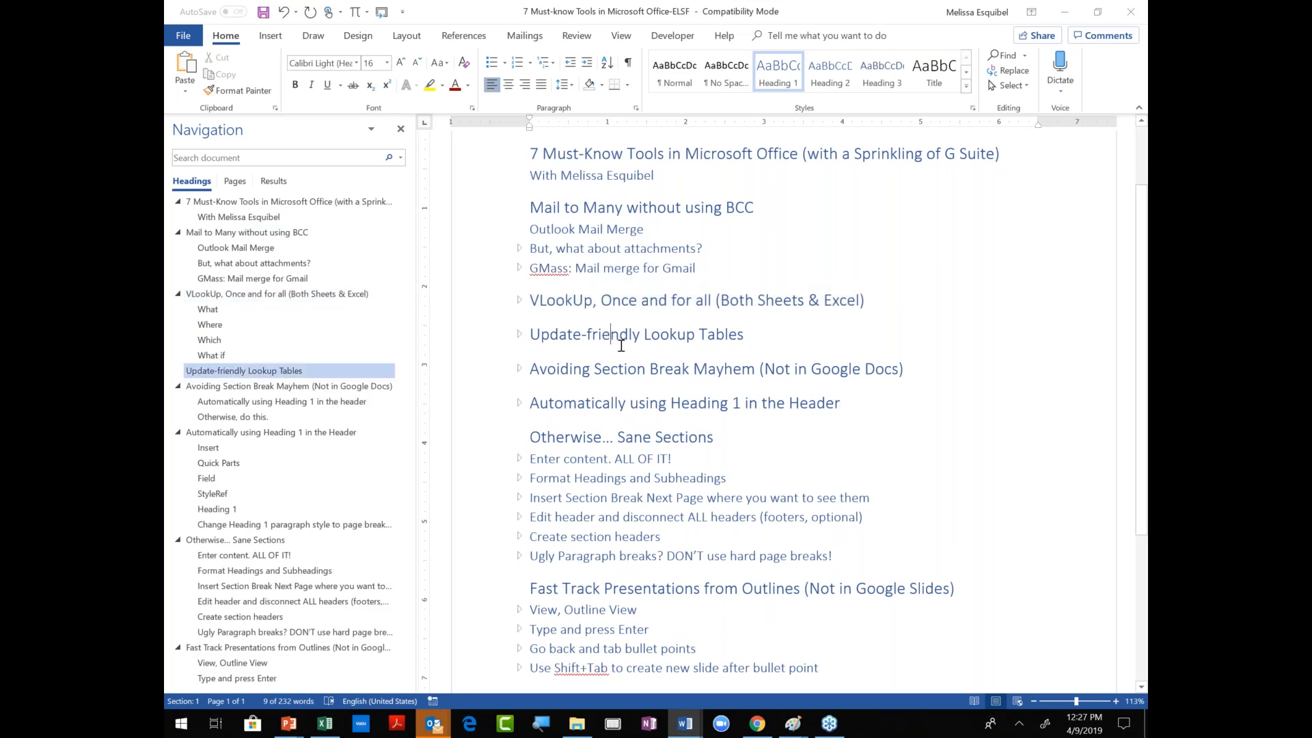
{"action": "left_click", "coordinate": [705, 153]}
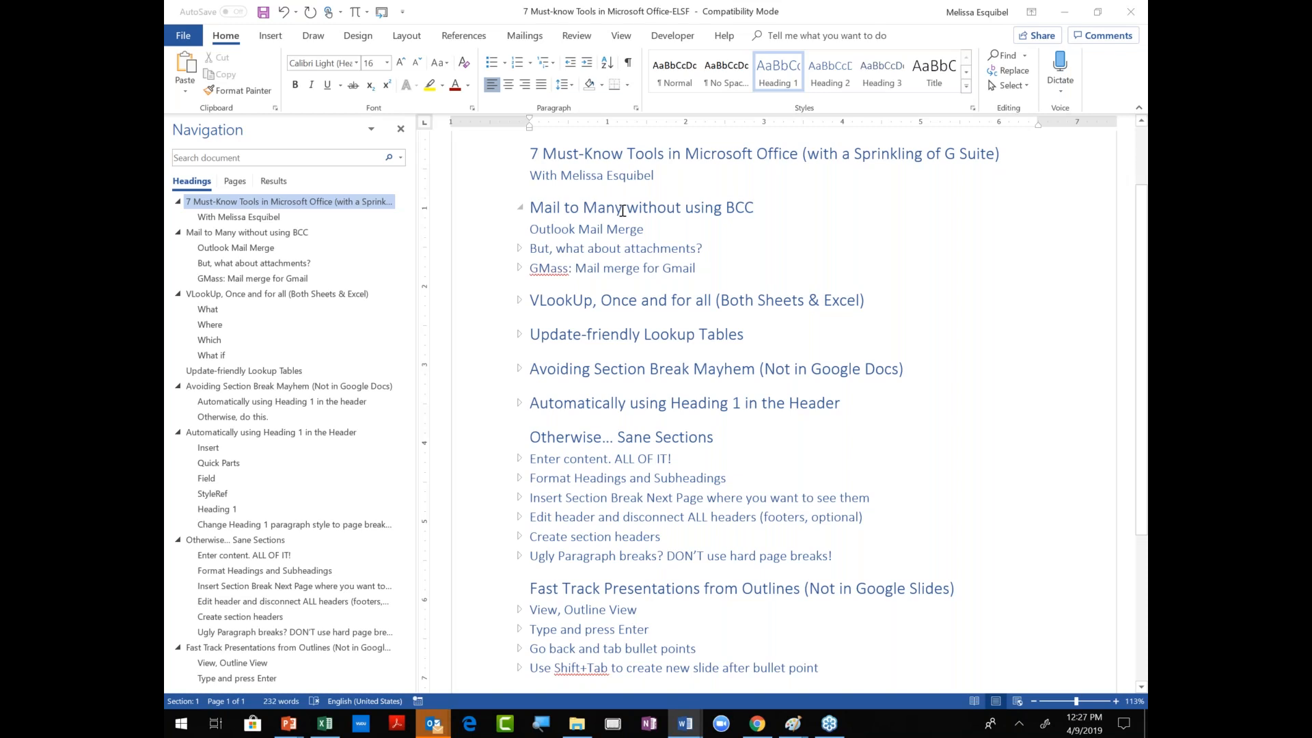
Switch to the PowerPoint slide show, review the "Automatically use Heading 1" slide, and return to the Word document.
{"action": "key", "text": "alt+Tab"}
{"action": "key", "text": "Right"}
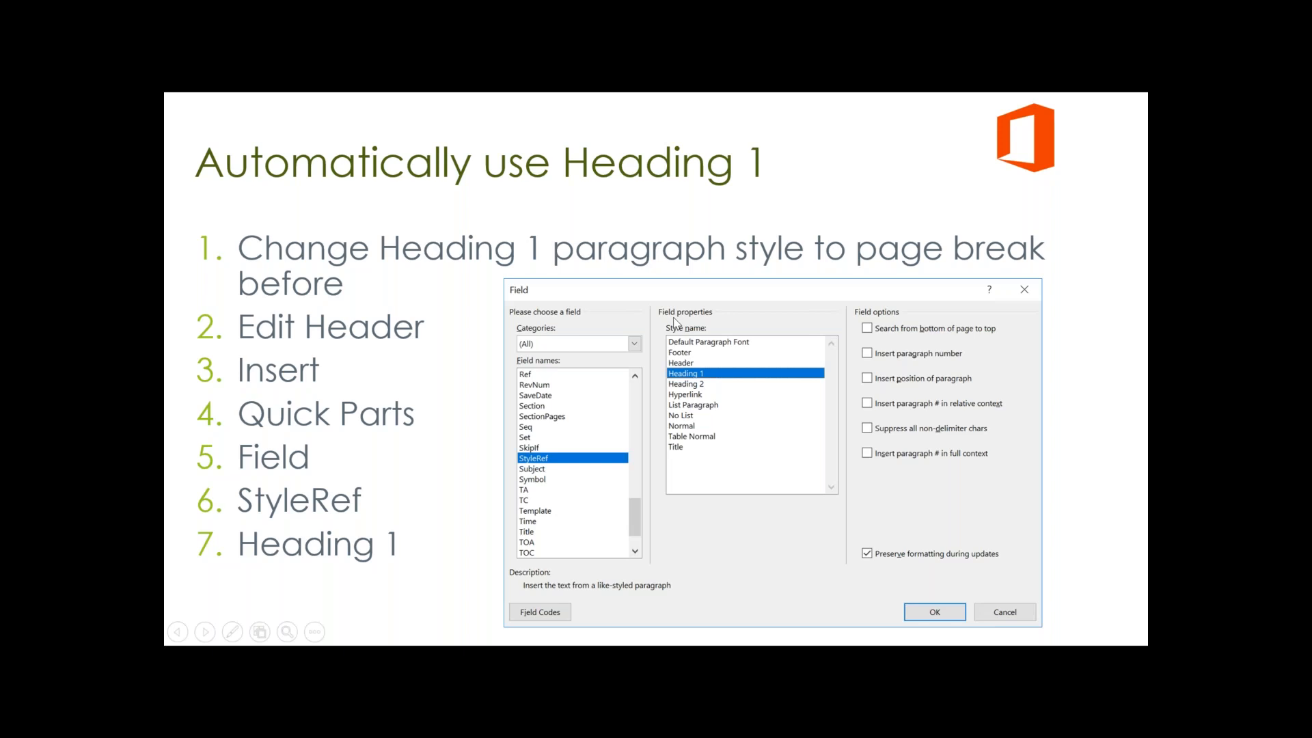
{"action": "key", "text": "alt+Tab"}
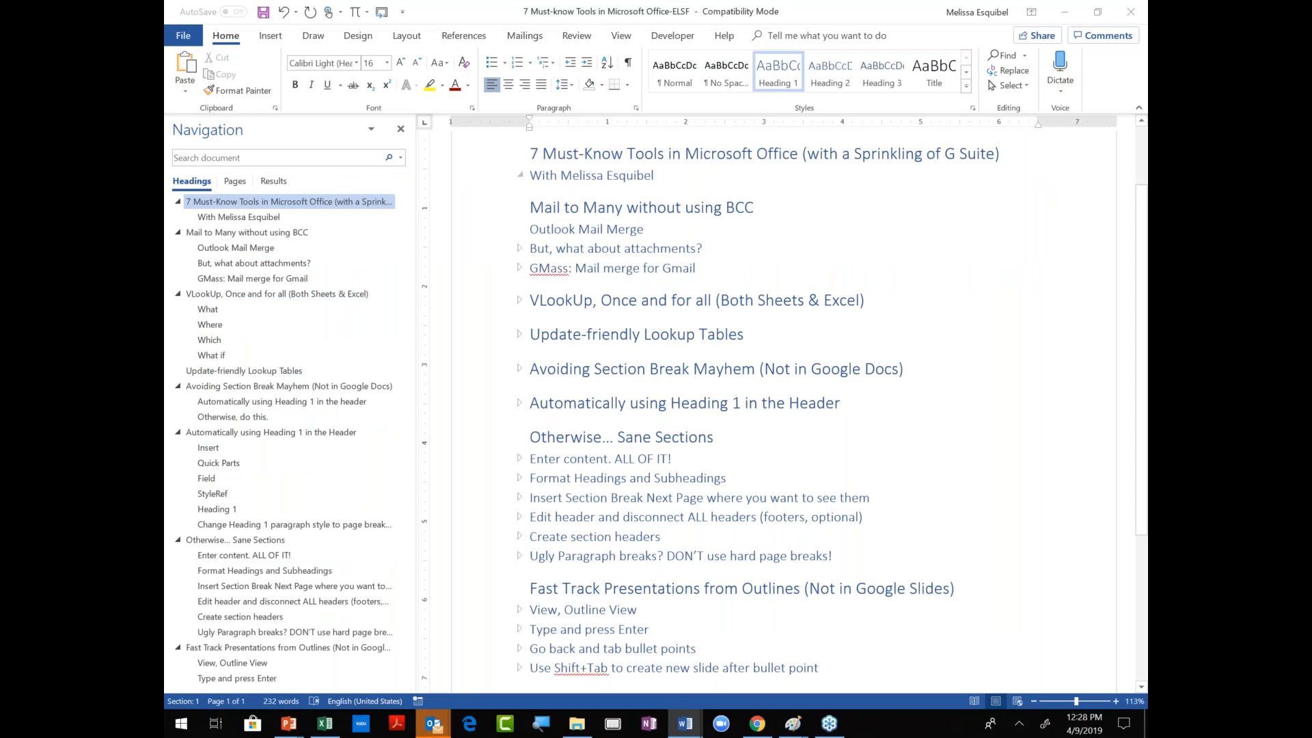
Modify the Heading 1 style's paragraph settings to enable Page break before.
{"action": "right_click", "coordinate": [783, 76]}
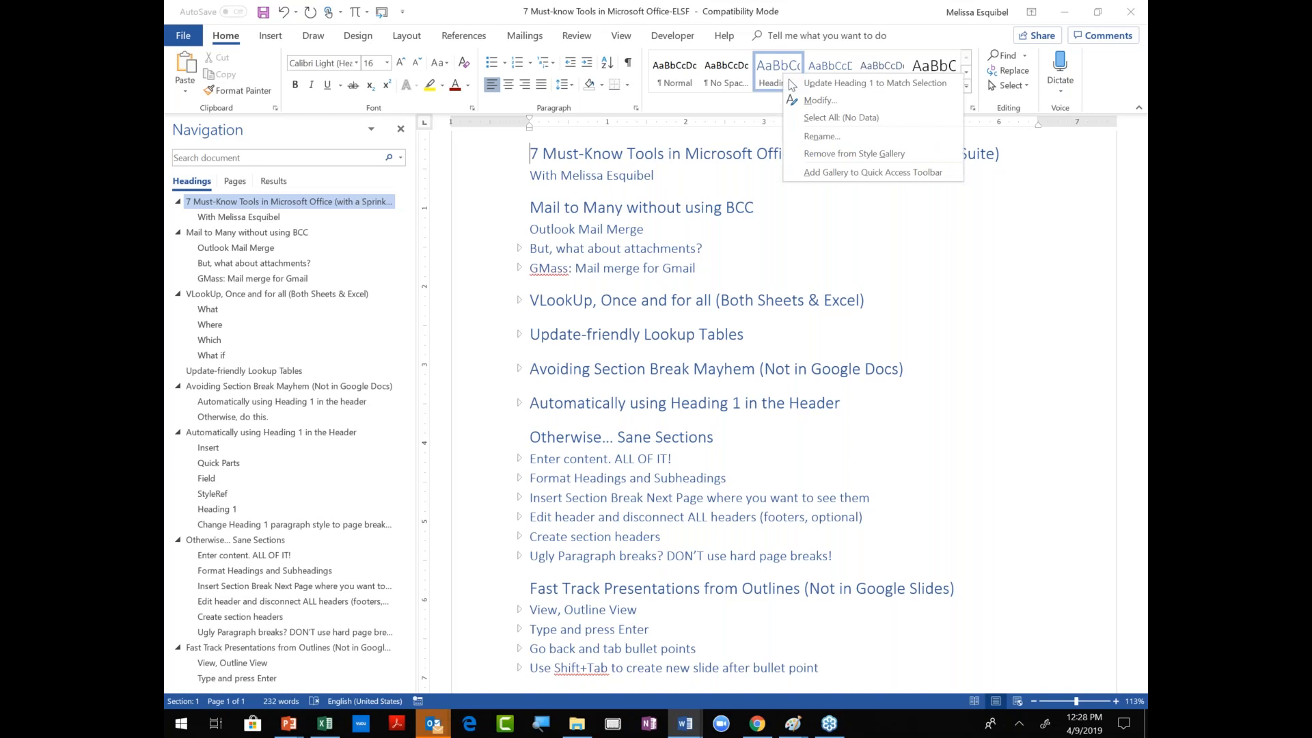
{"action": "left_click", "coordinate": [817, 102]}
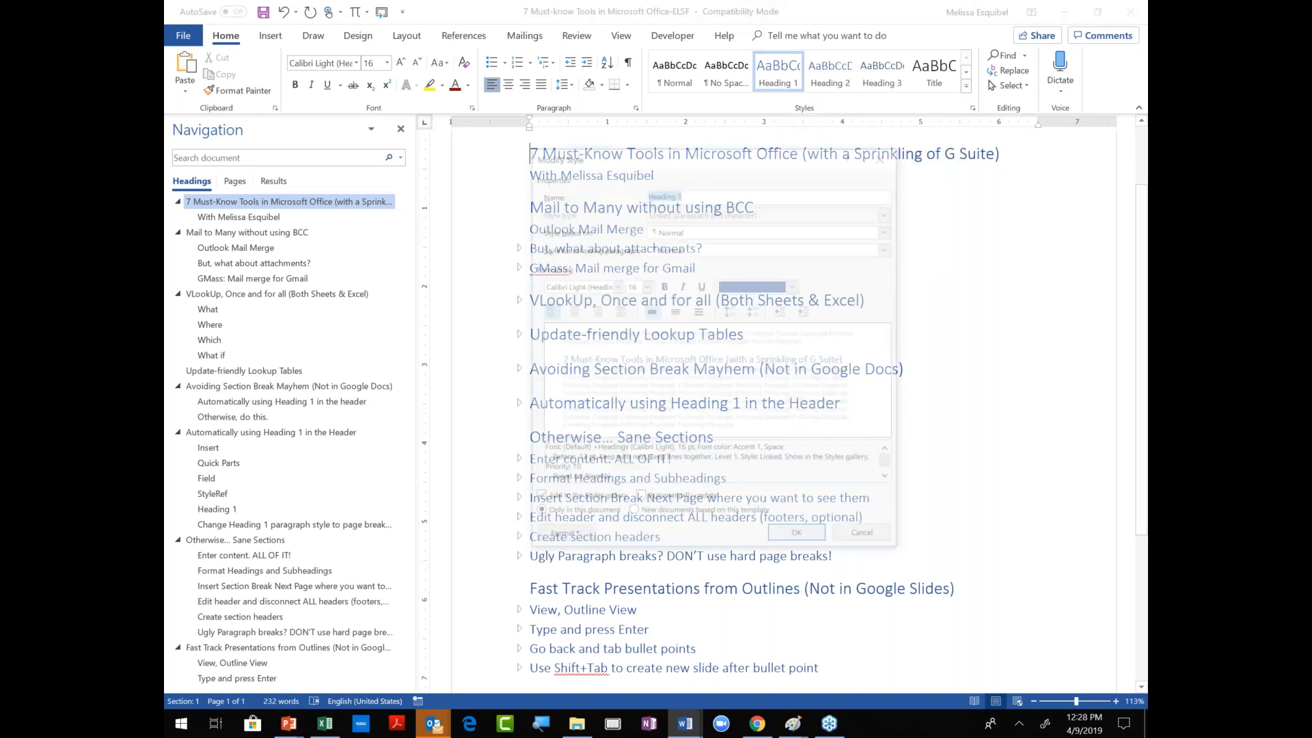
{"action": "left_click", "coordinate": [580, 539]}
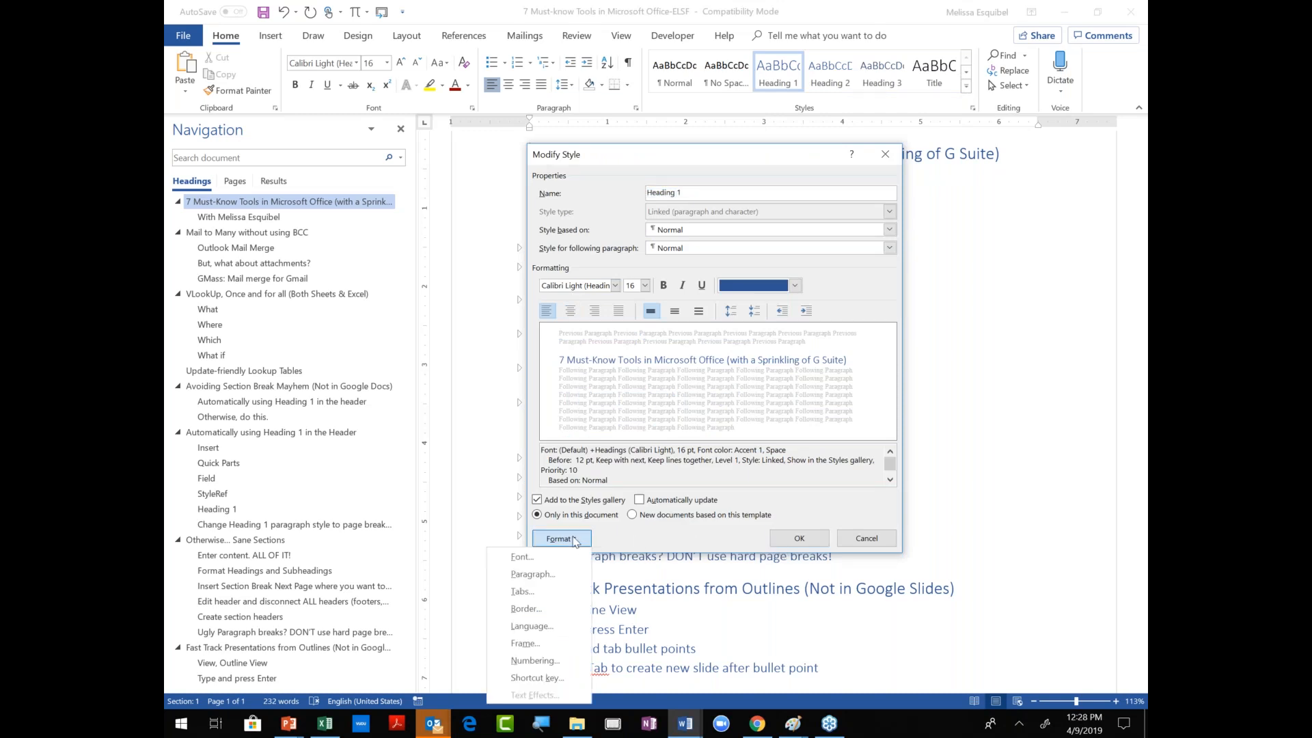
{"action": "left_click", "coordinate": [530, 575]}
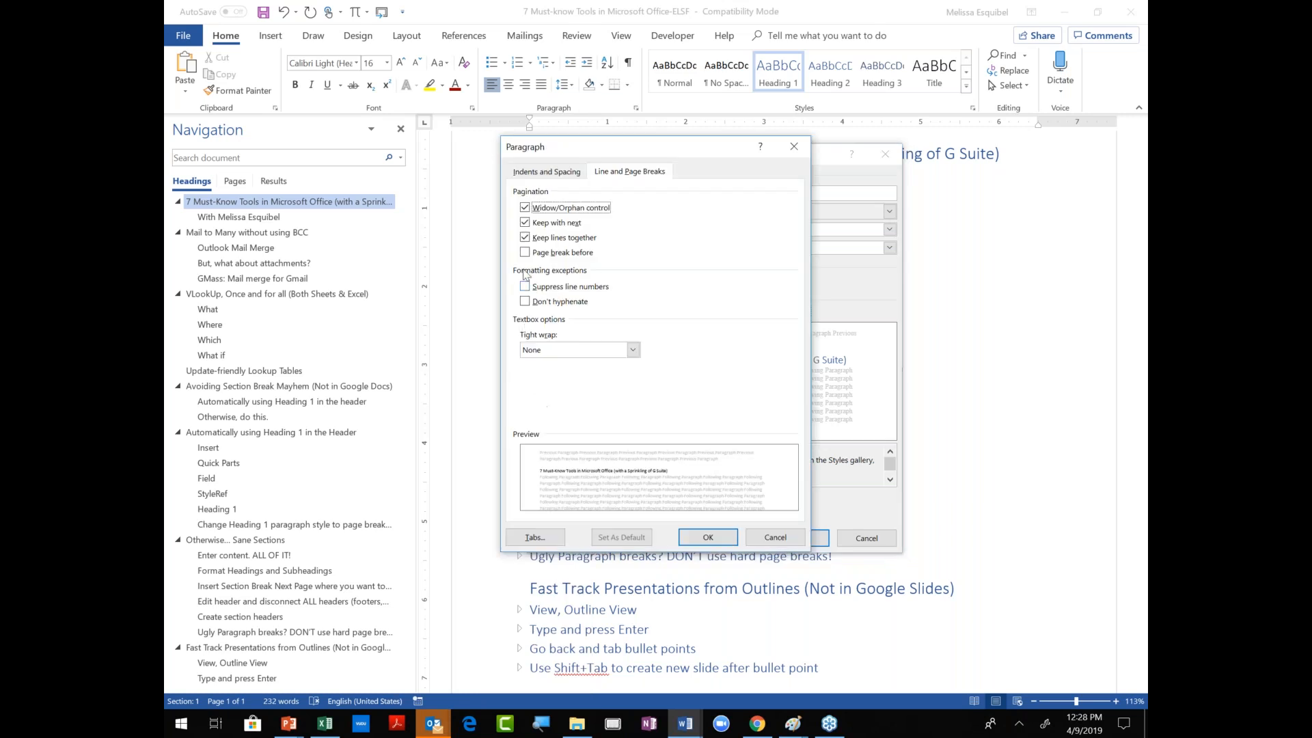
{"action": "left_click", "coordinate": [525, 252]}
{"action": "left_click", "coordinate": [721, 542]}
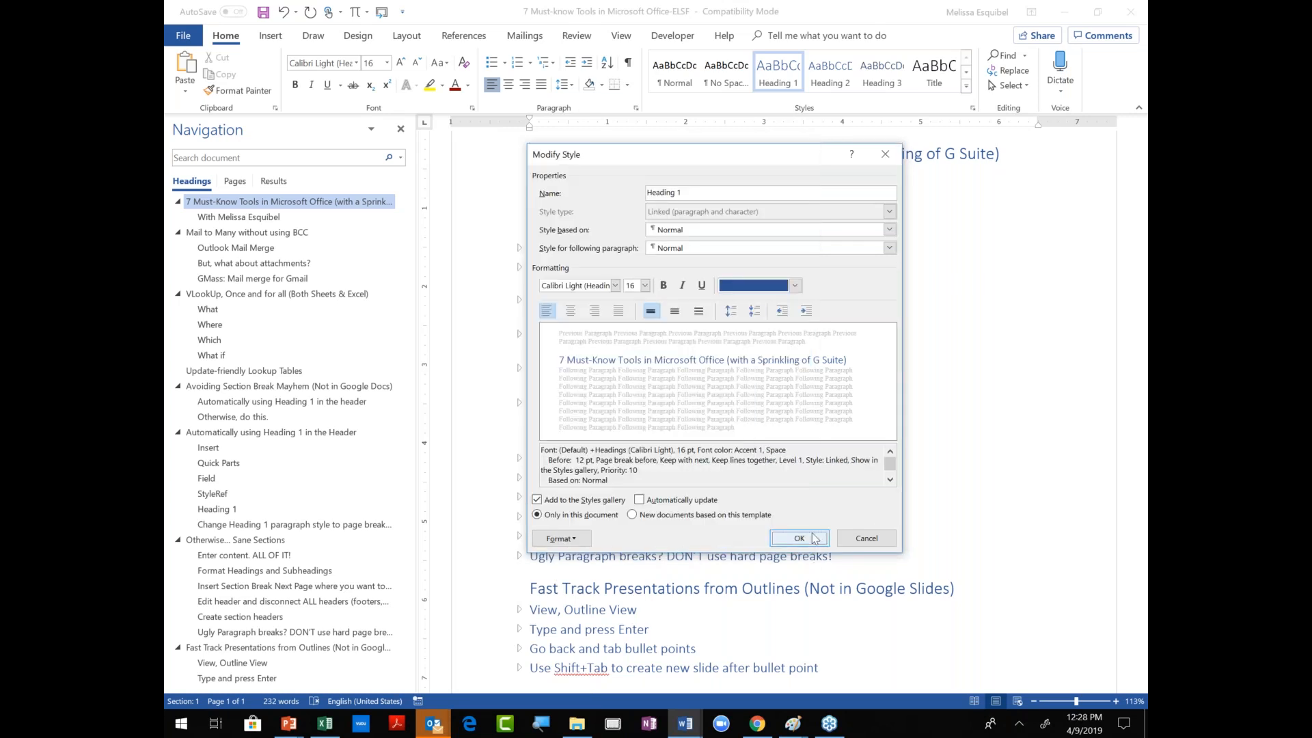
{"action": "left_click", "coordinate": [799, 538]}
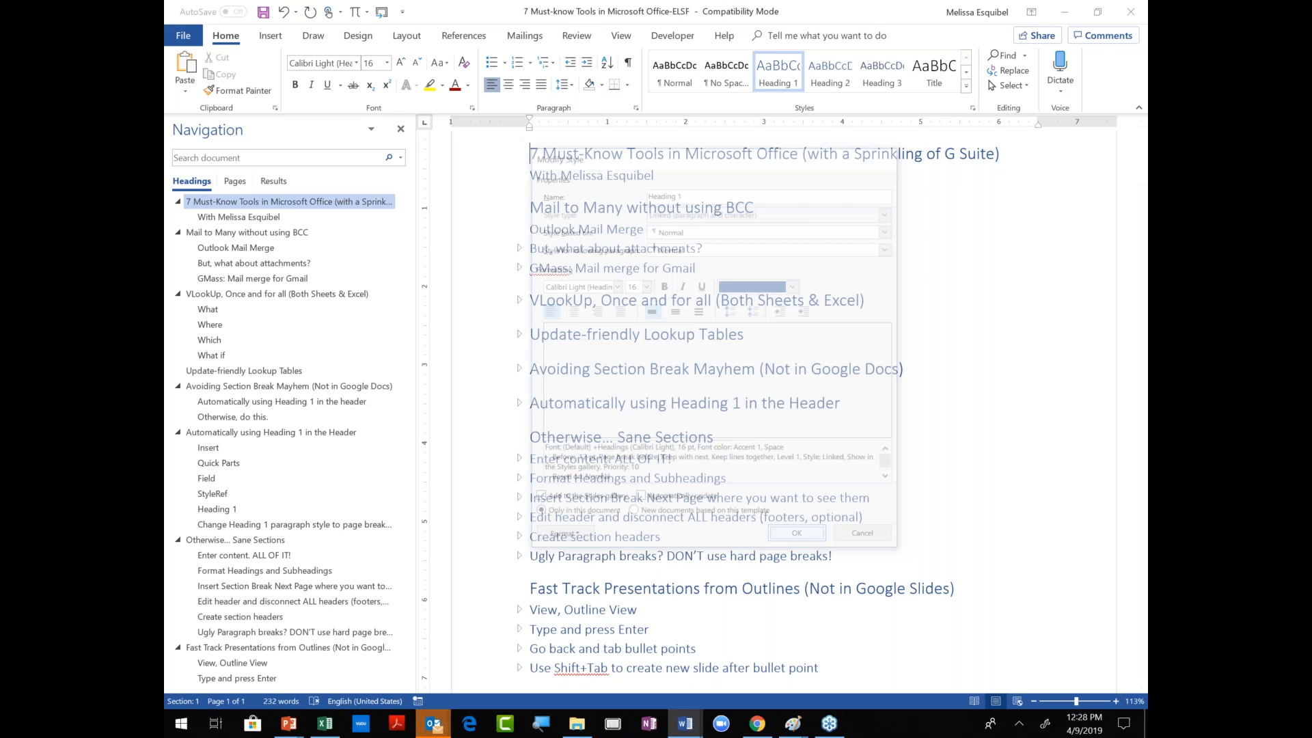
Check the page breaks through the document and recheck the pagination options in the Heading 1 style's paragraph settings.
{"action": "scroll", "coordinate": [676, 462], "scroll_direction": "down", "scroll_amount": 10}
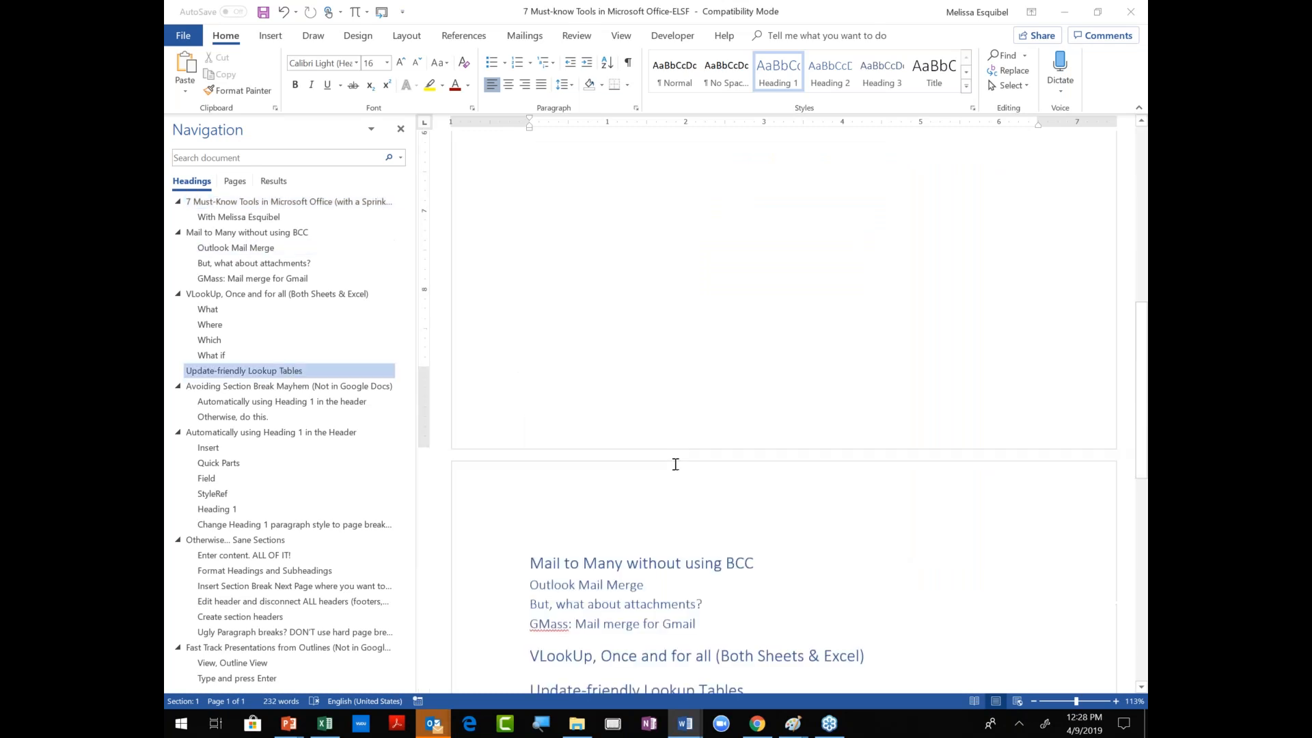
{"action": "scroll", "coordinate": [672, 471], "scroll_direction": "down", "scroll_amount": 3}
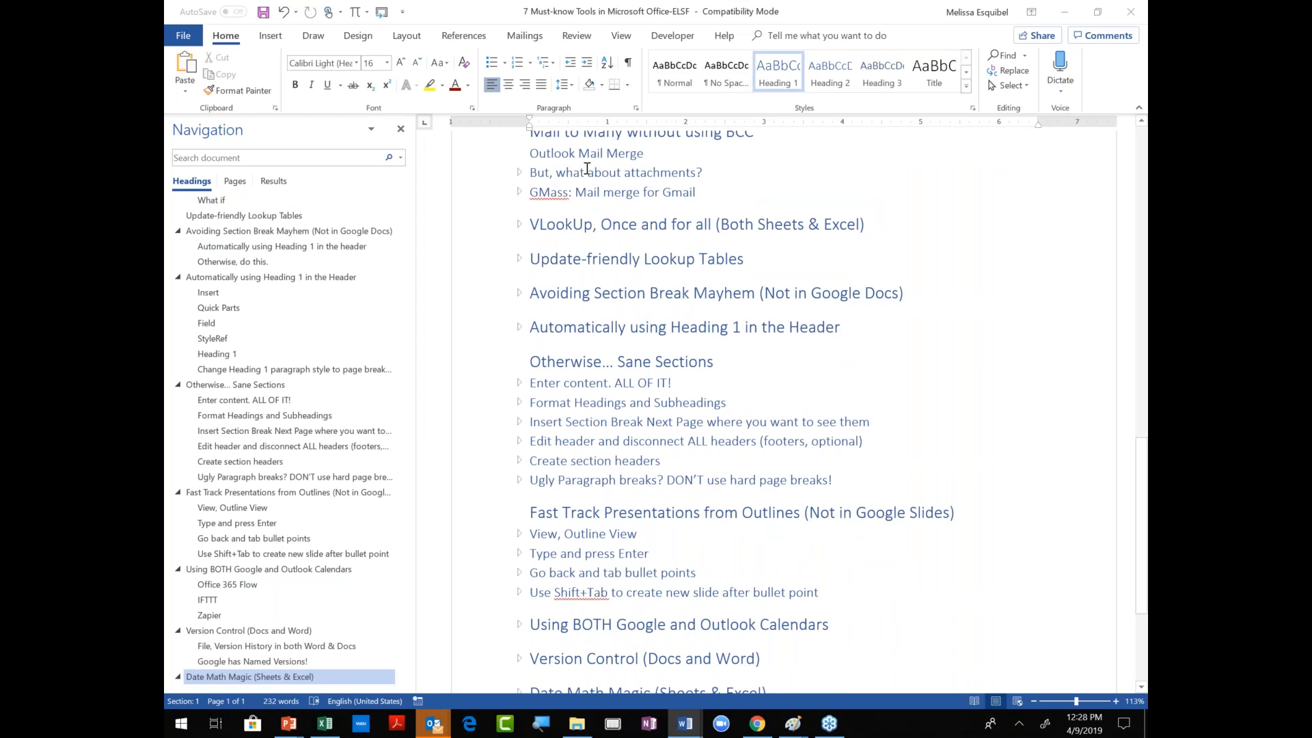
{"action": "left_click", "coordinate": [557, 222]}
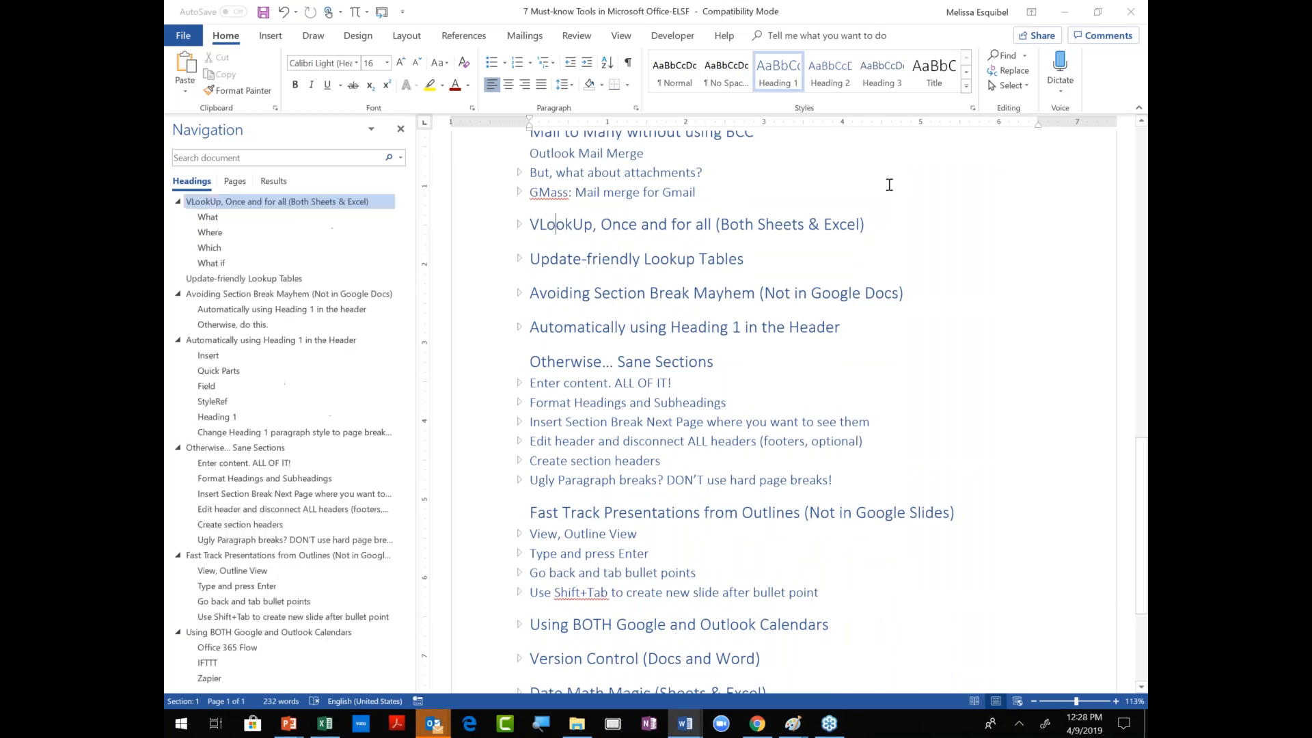
{"action": "right_click", "coordinate": [786, 85]}
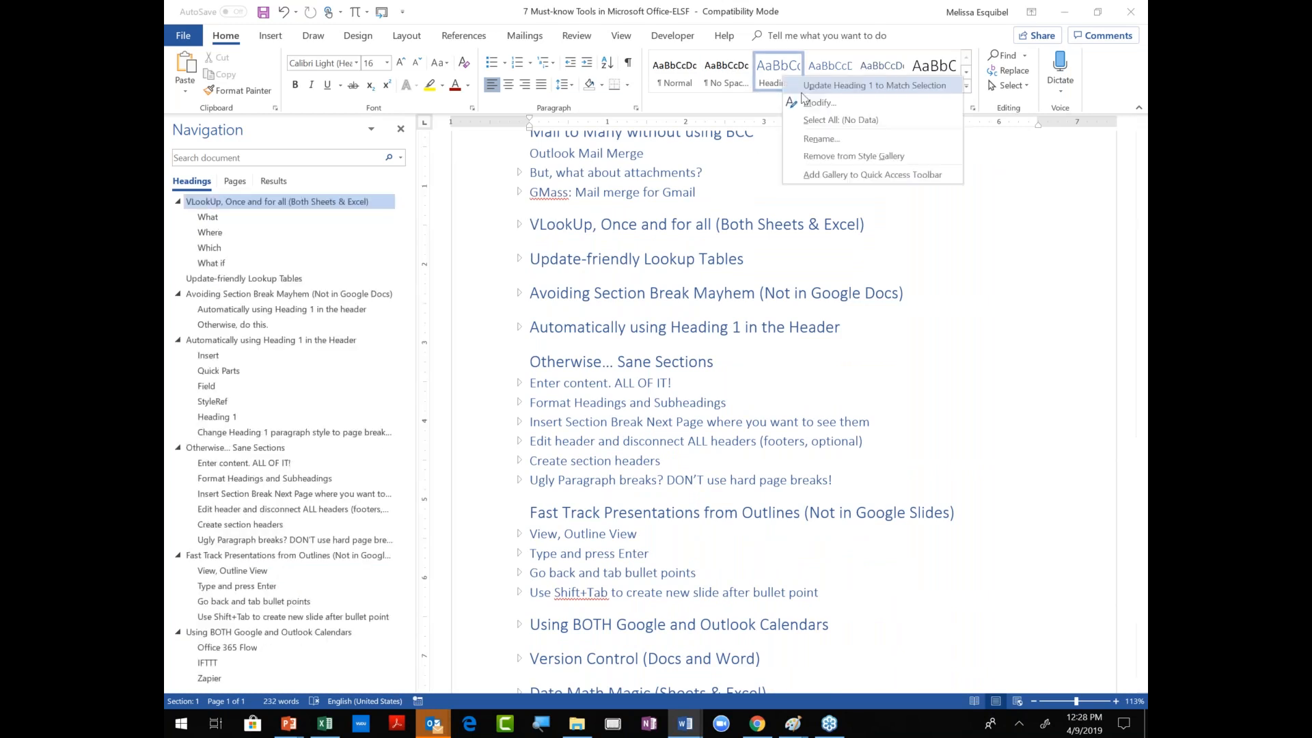
{"action": "left_click", "coordinate": [818, 102]}
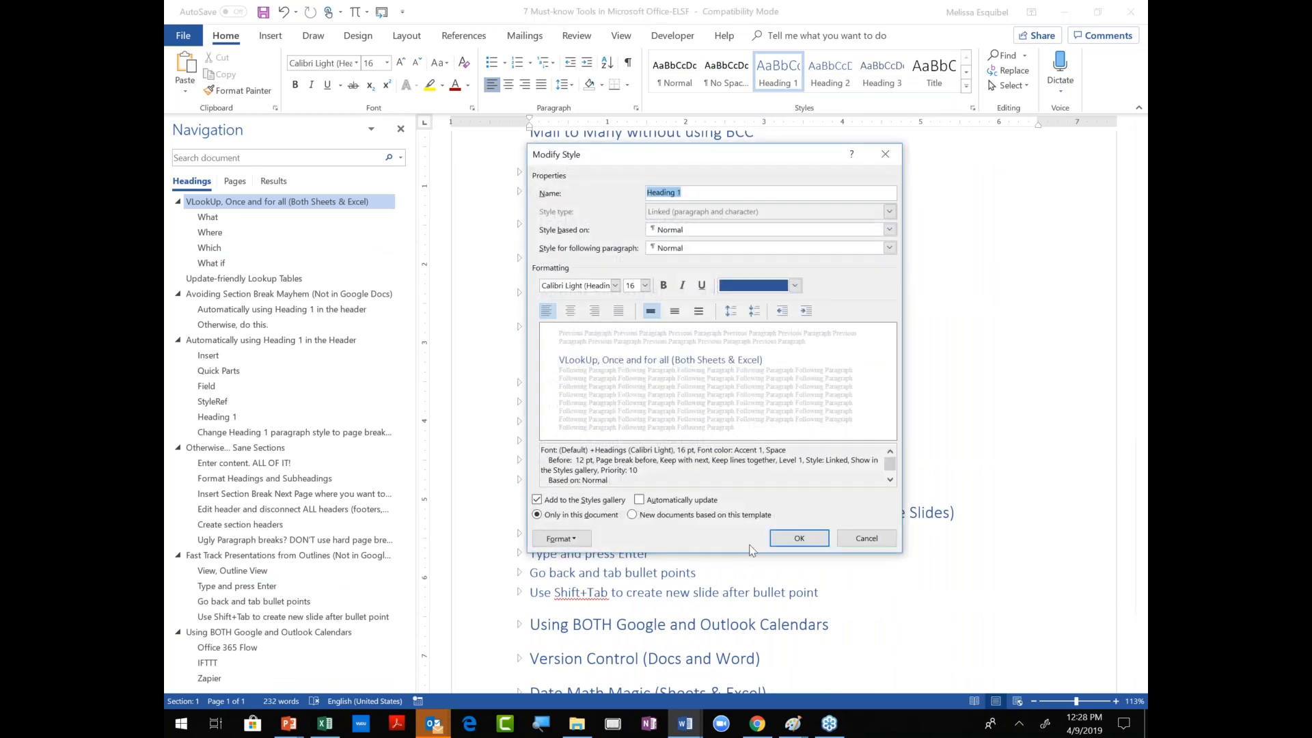
{"action": "left_click", "coordinate": [561, 539]}
{"action": "left_click", "coordinate": [557, 575]}
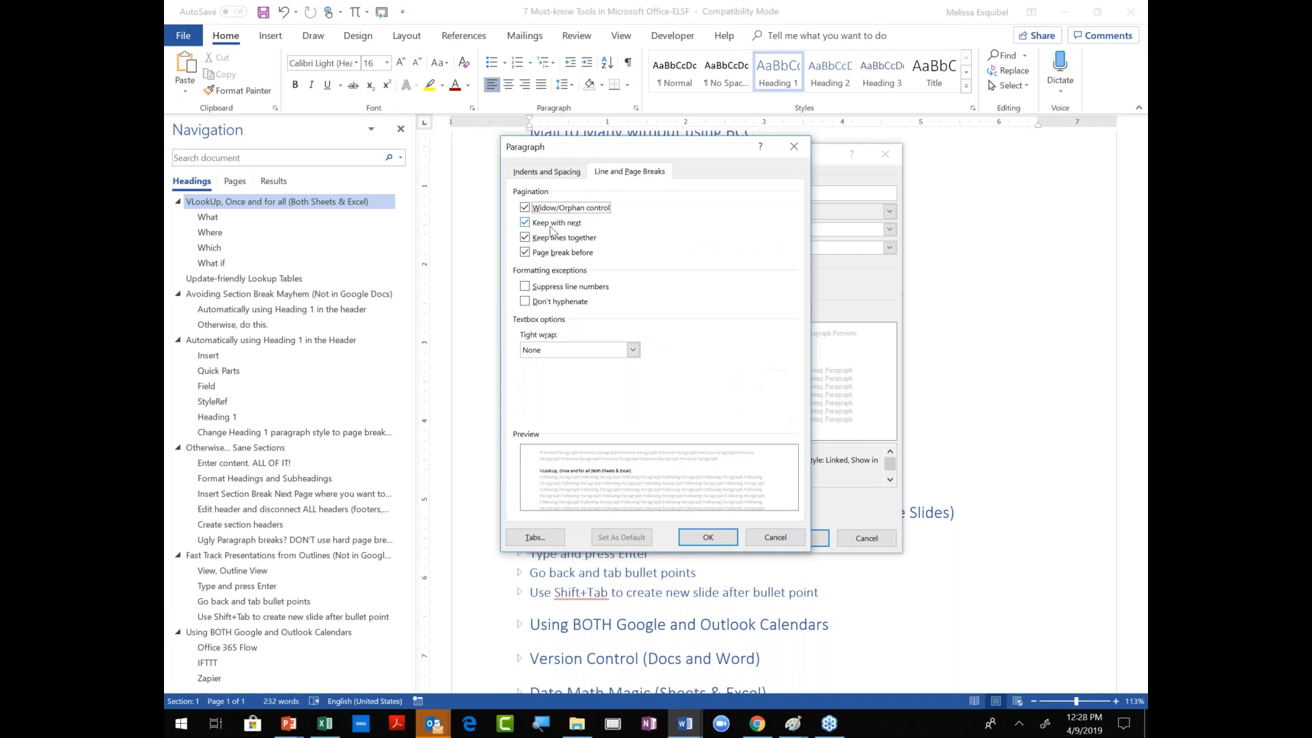
{"action": "left_click", "coordinate": [710, 540]}
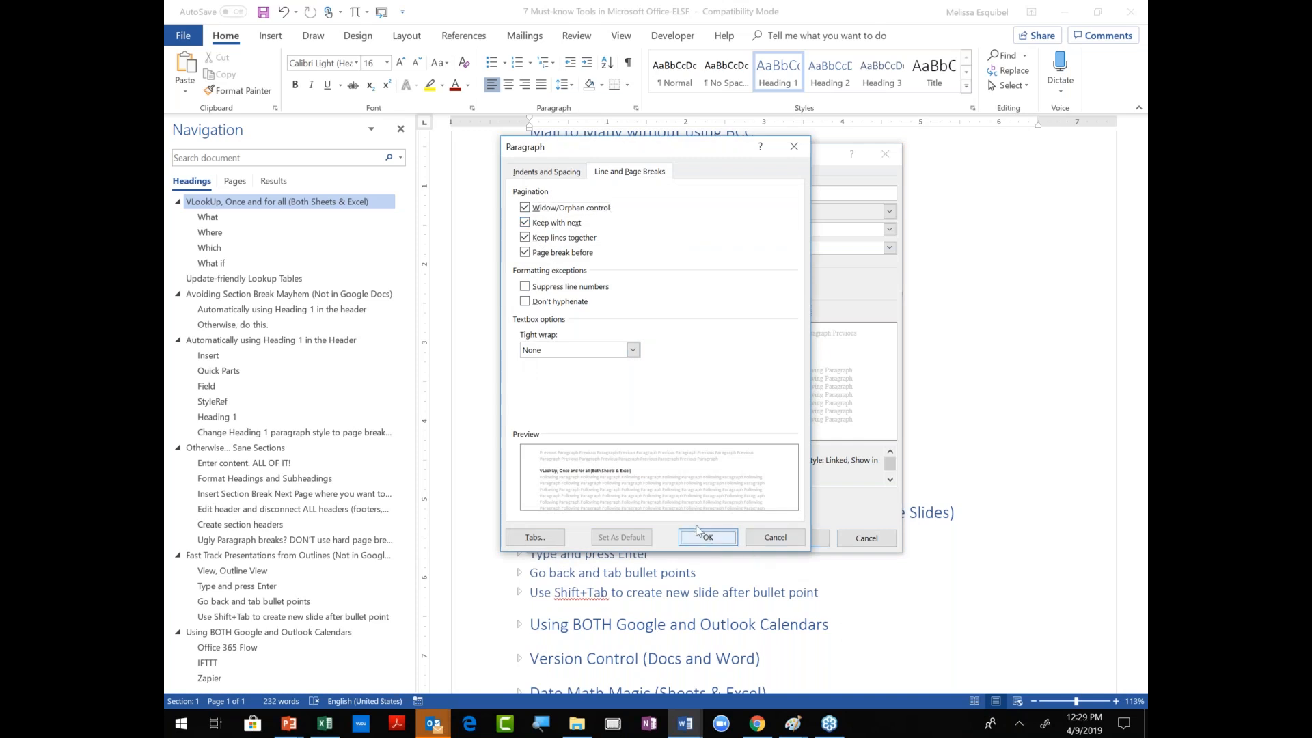
{"action": "left_click", "coordinate": [799, 538]}
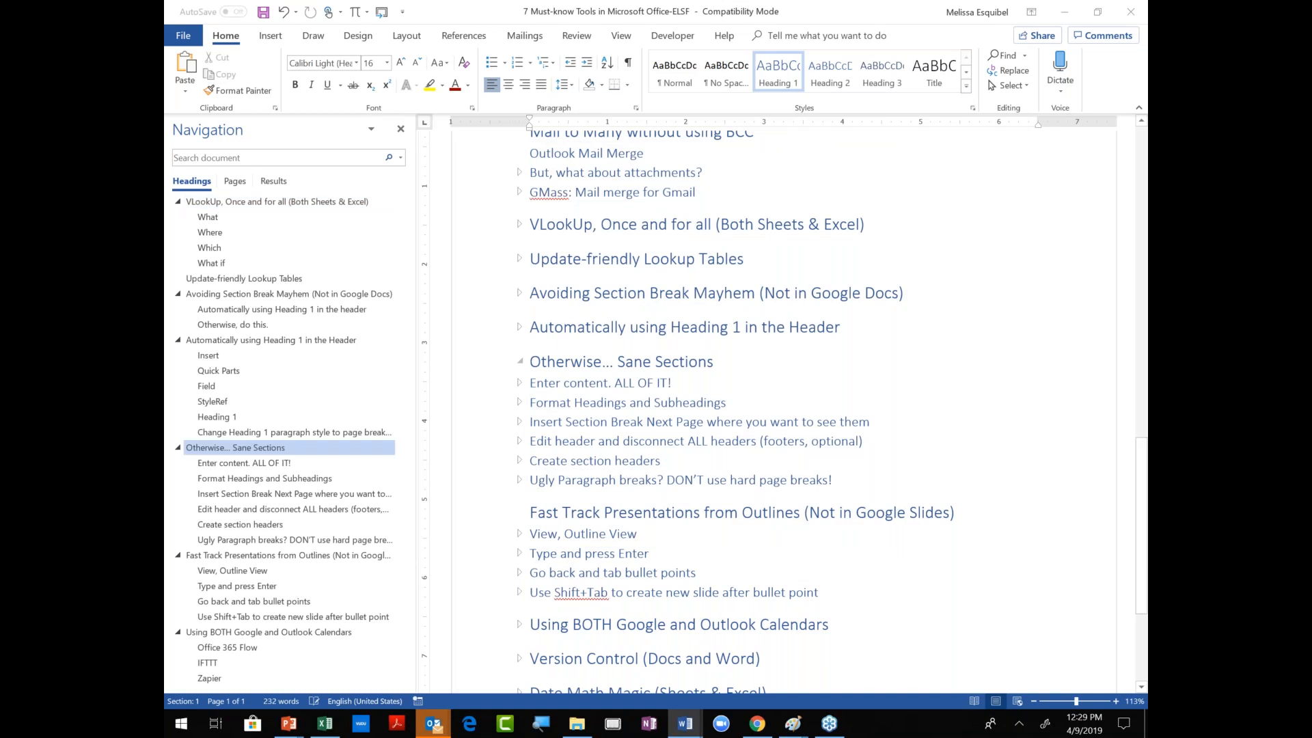
Return to the title heading on the first page and open that page's header for editing.
{"action": "key", "text": "ctrl+Home"}
{"action": "left_click", "coordinate": [569, 270]}
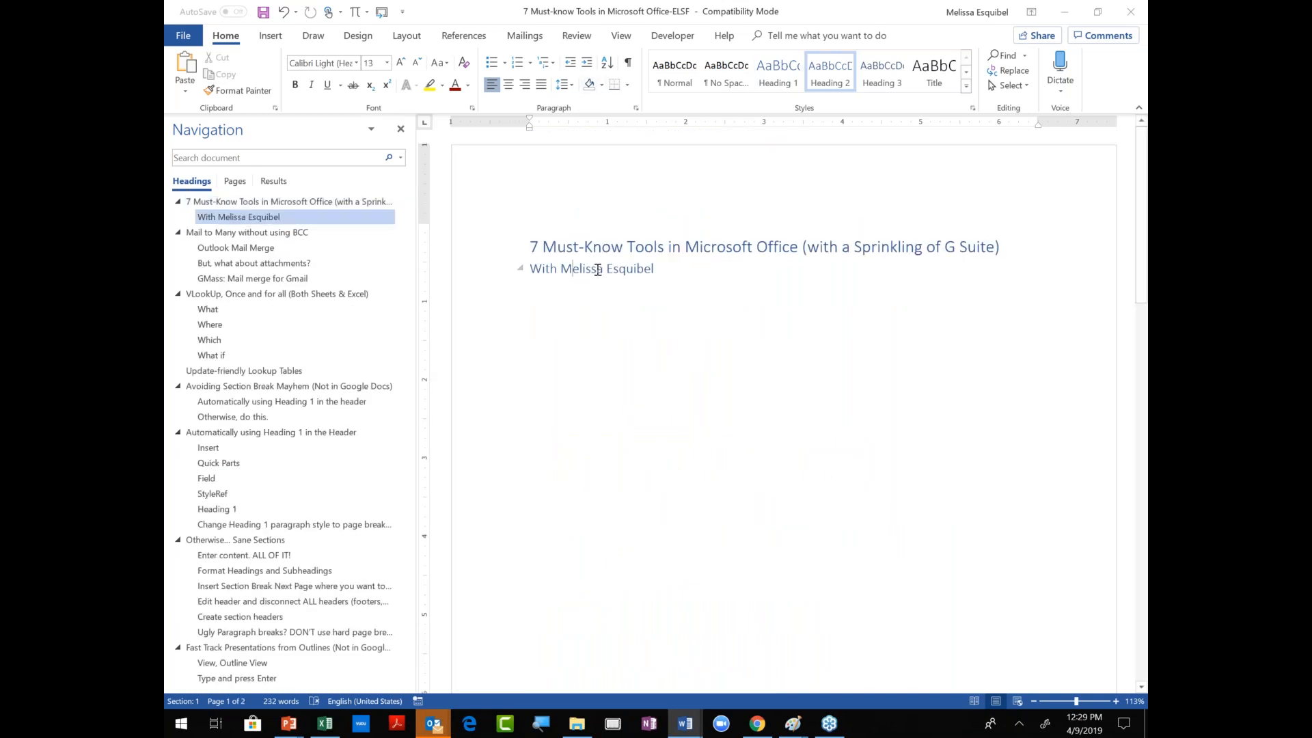
{"action": "left_click", "coordinate": [601, 247]}
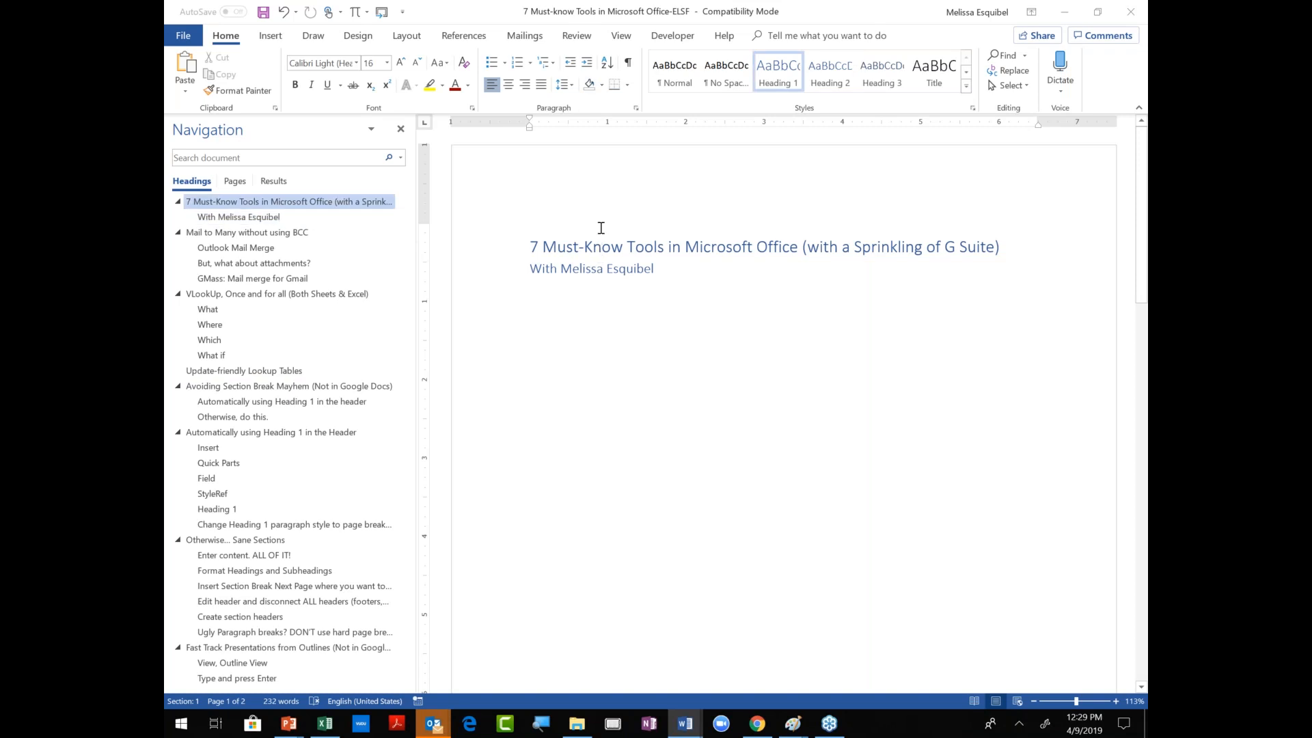
{"action": "double_click", "coordinate": [673, 166]}
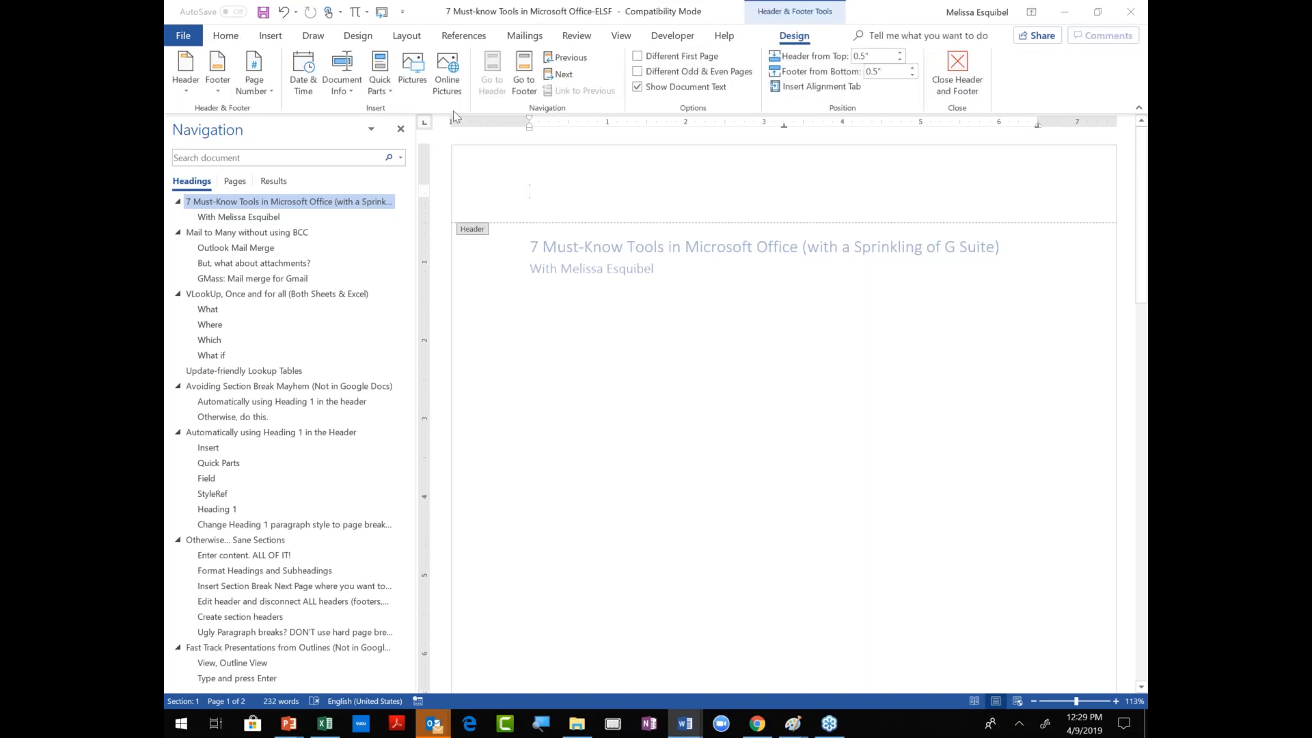
Insert a StyleRef field that references the Heading 1 style into the first page's header.
{"action": "left_click", "coordinate": [270, 35]}
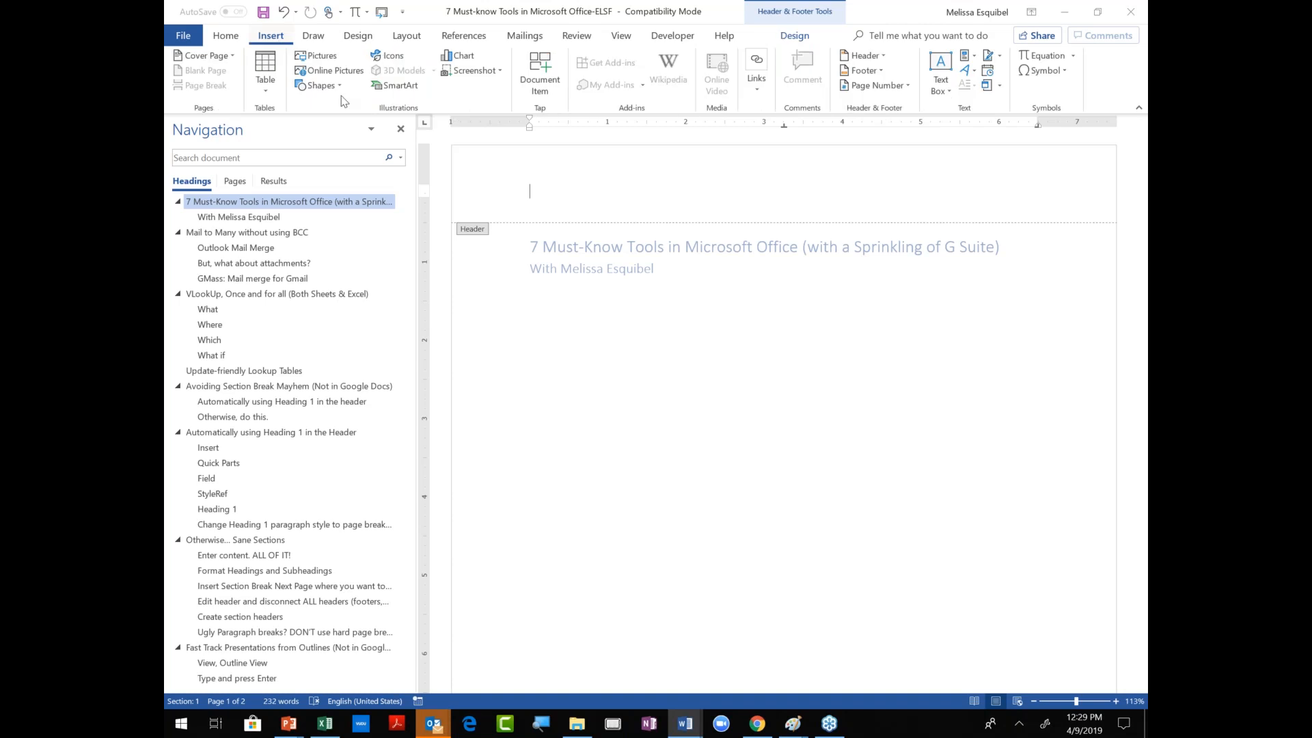
{"action": "left_click", "coordinate": [971, 59]}
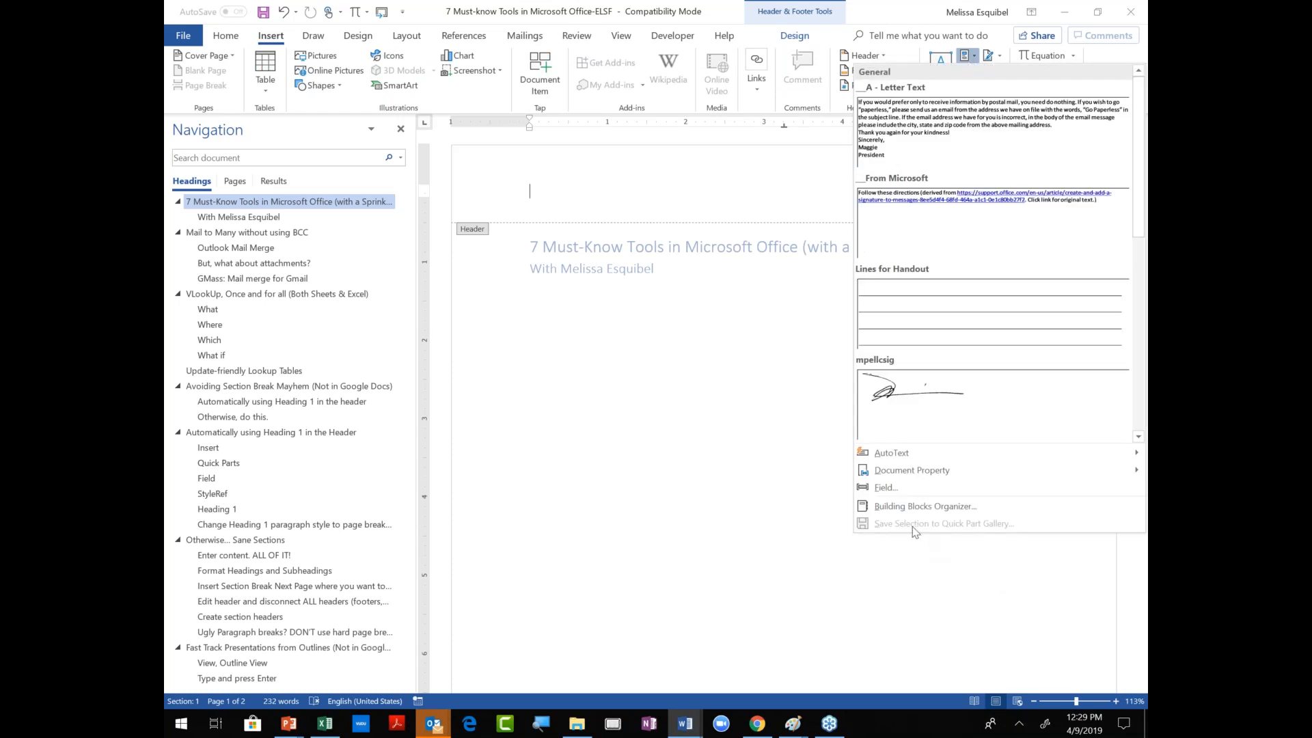
{"action": "left_click", "coordinate": [896, 490]}
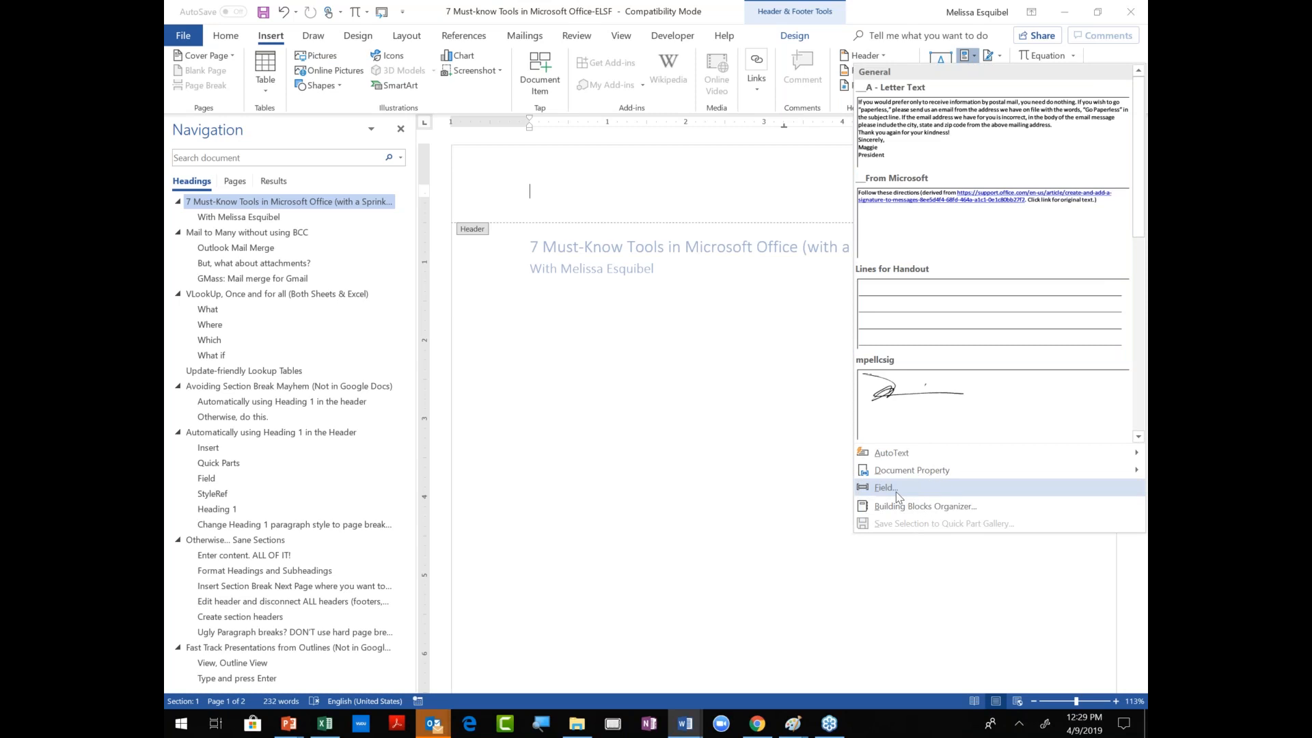
{"action": "left_click_drag", "start_coordinate": [641, 206], "coordinate": [698, 216]}
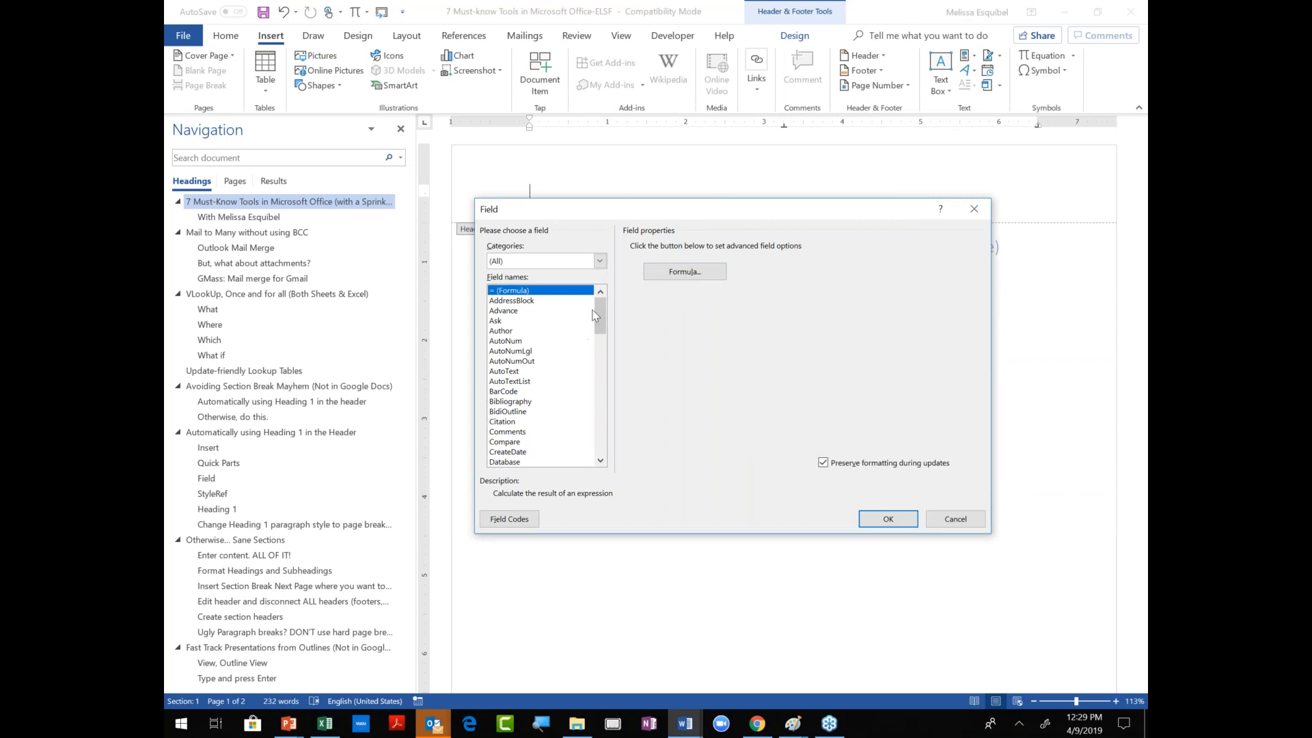
{"action": "left_click", "coordinate": [548, 352]}
{"action": "key", "text": "s"}
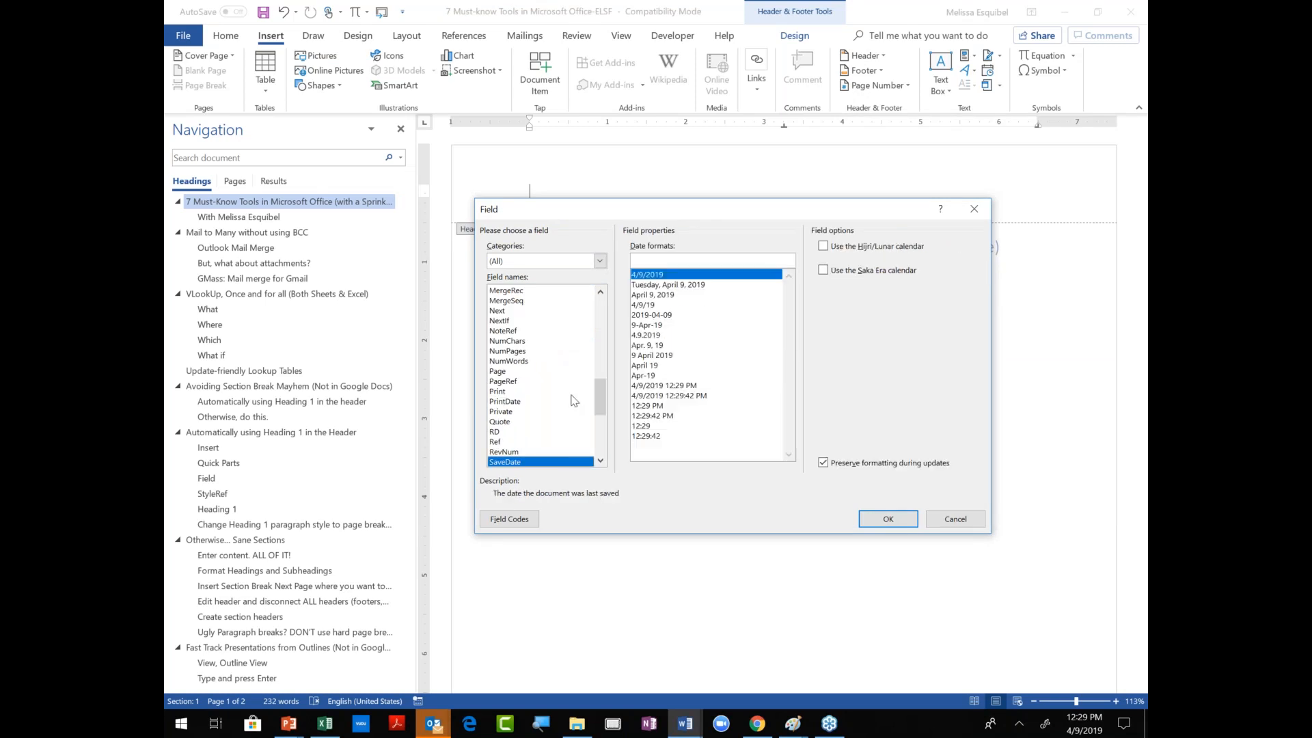
{"action": "scroll", "coordinate": [571, 397], "scroll_direction": "down", "scroll_amount": 5}
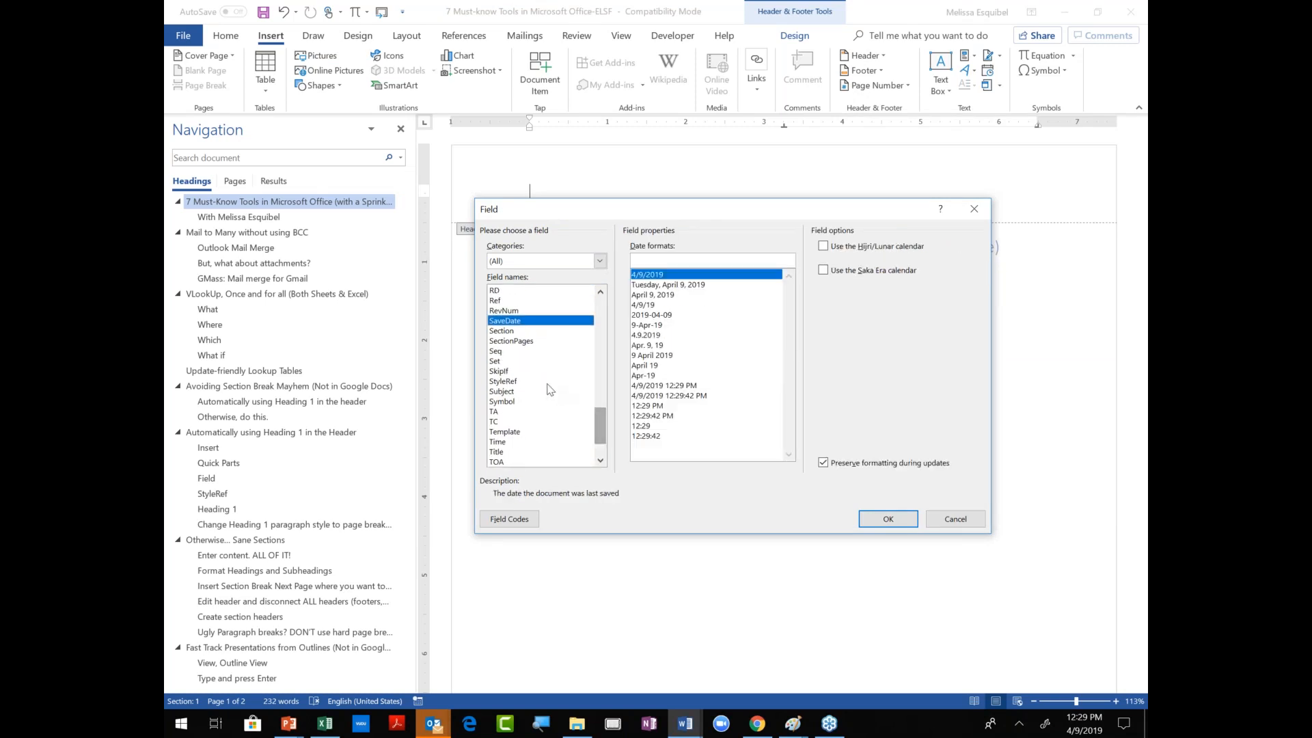
{"action": "left_click", "coordinate": [515, 382]}
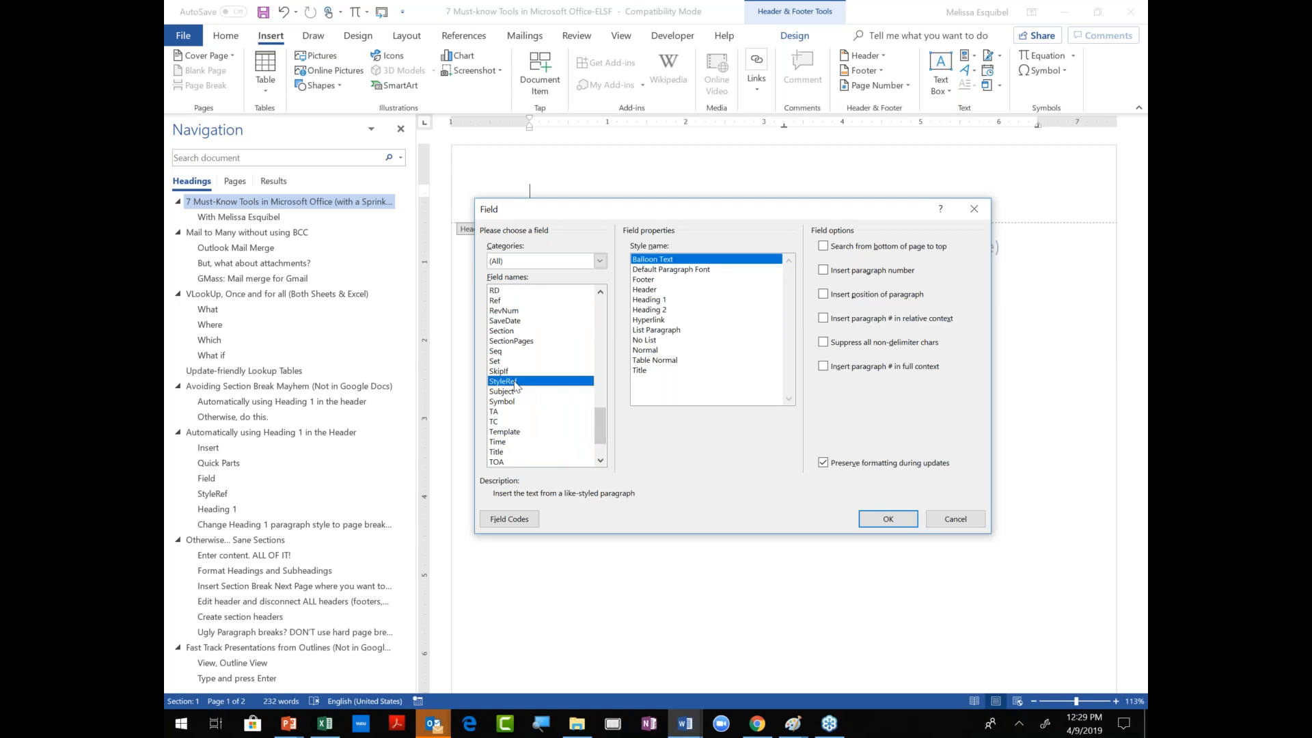
{"action": "left_click", "coordinate": [647, 302]}
{"action": "left_click", "coordinate": [889, 521]}
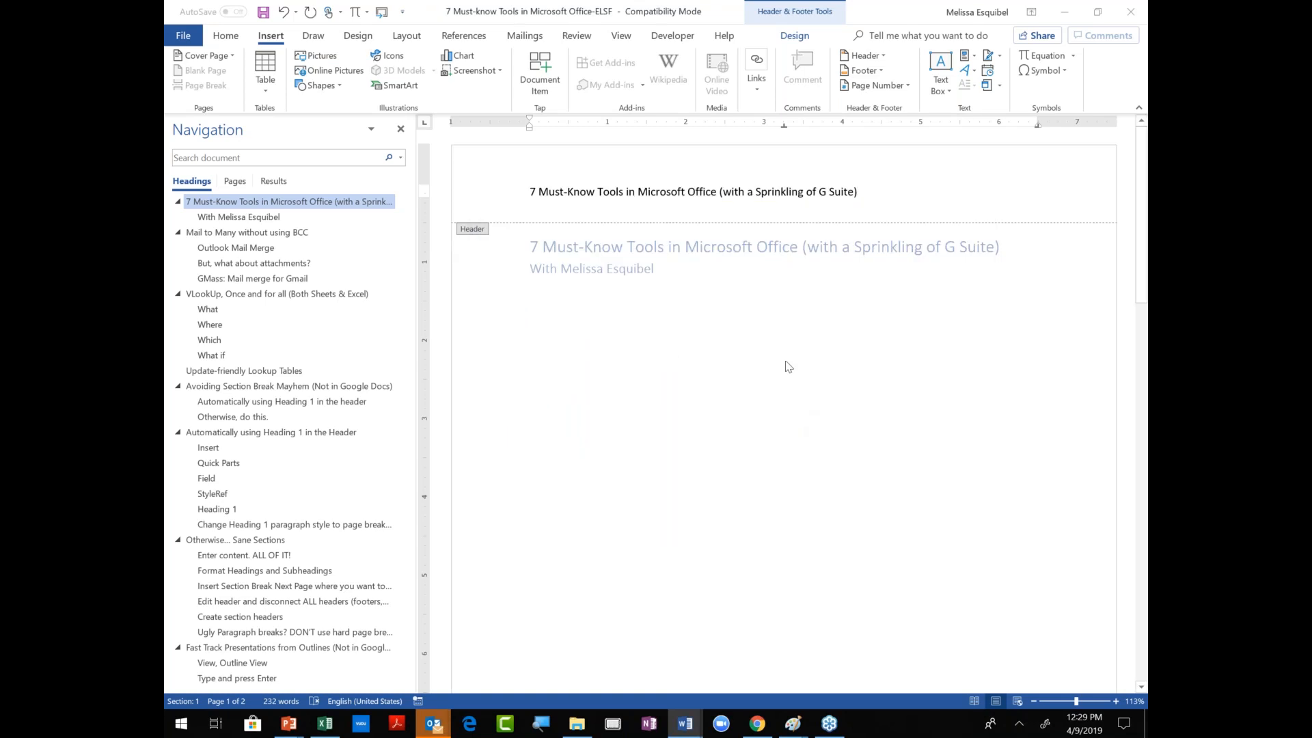
Check the header text on the page after the title page and close header editing.
{"action": "scroll", "coordinate": [859, 678], "scroll_direction": "down", "scroll_amount": 4}
{"action": "scroll", "coordinate": [859, 677], "scroll_direction": "down", "scroll_amount": 8}
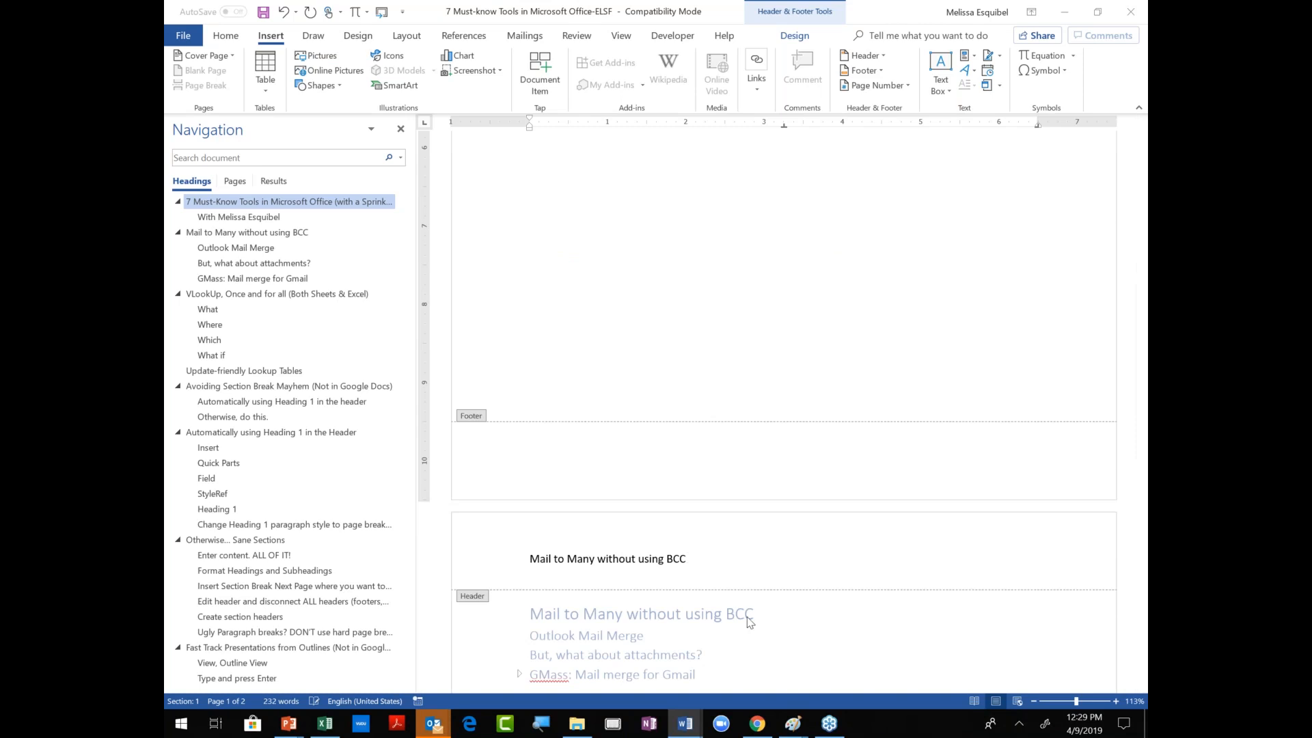
{"action": "scroll", "coordinate": [854, 605], "scroll_direction": "down", "scroll_amount": 4}
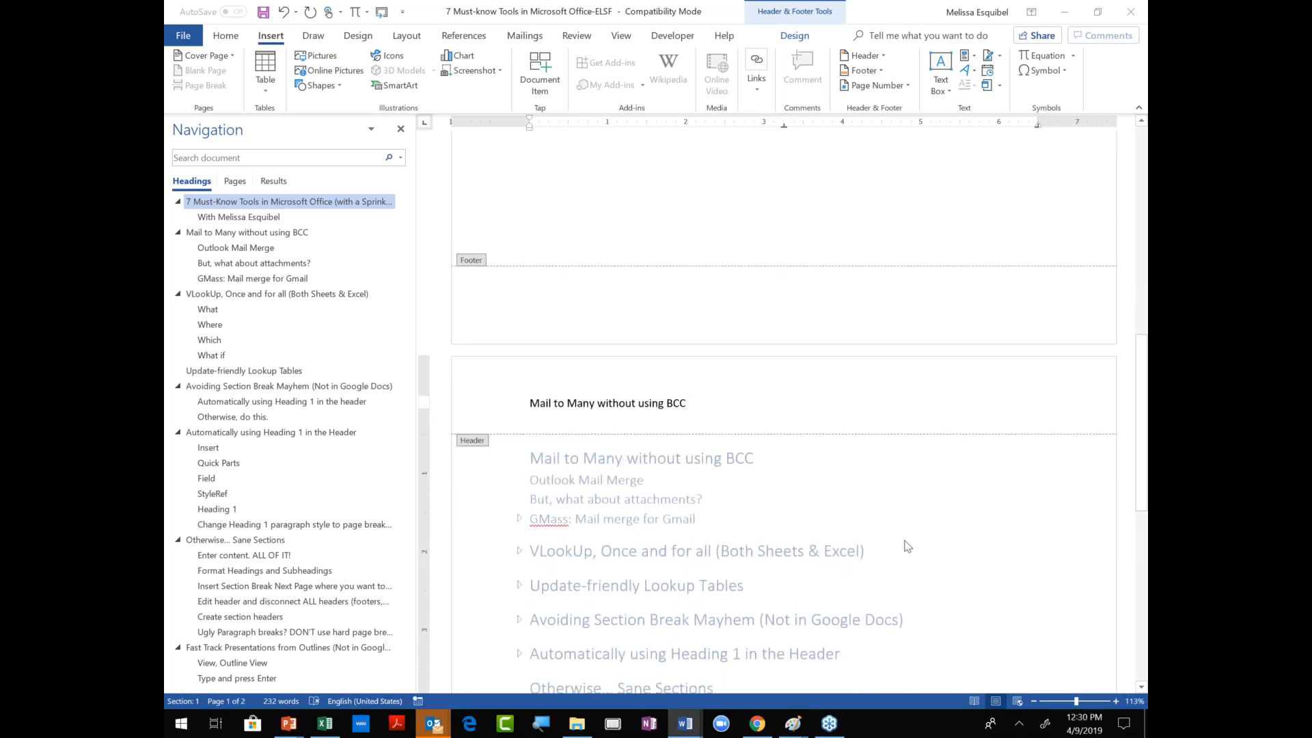
{"action": "double_click", "coordinate": [907, 546]}
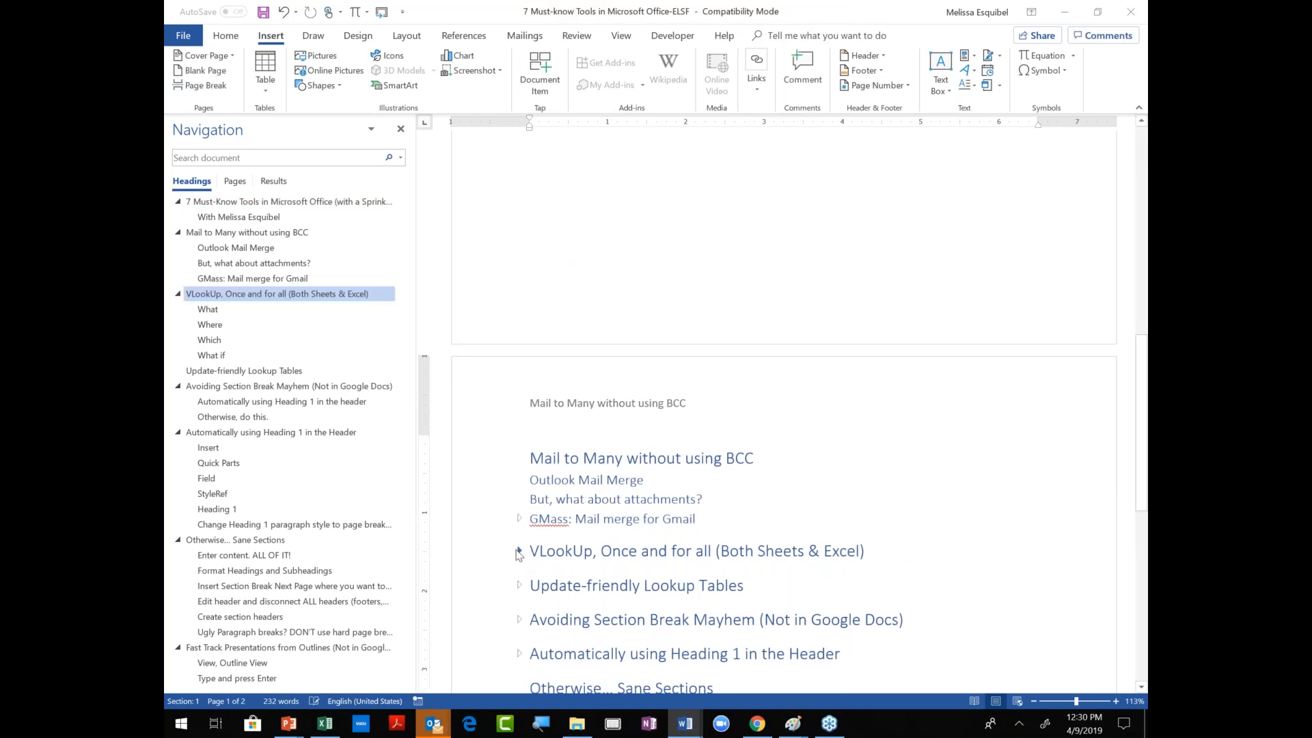
Expand the collapsed VLookUp and GMass headings and check the header on the VLookUp page.
{"action": "left_click", "coordinate": [518, 552]}
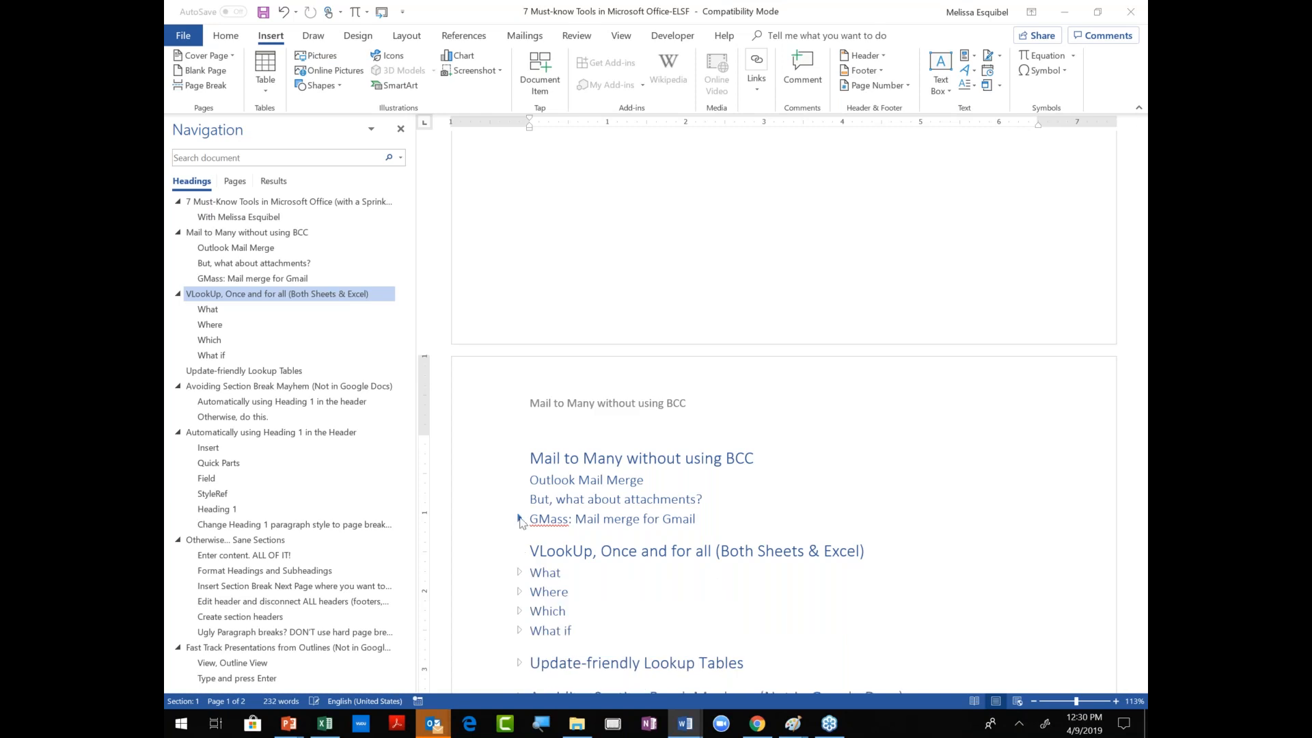
{"action": "scroll", "coordinate": [686, 594], "scroll_direction": "down", "scroll_amount": 5}
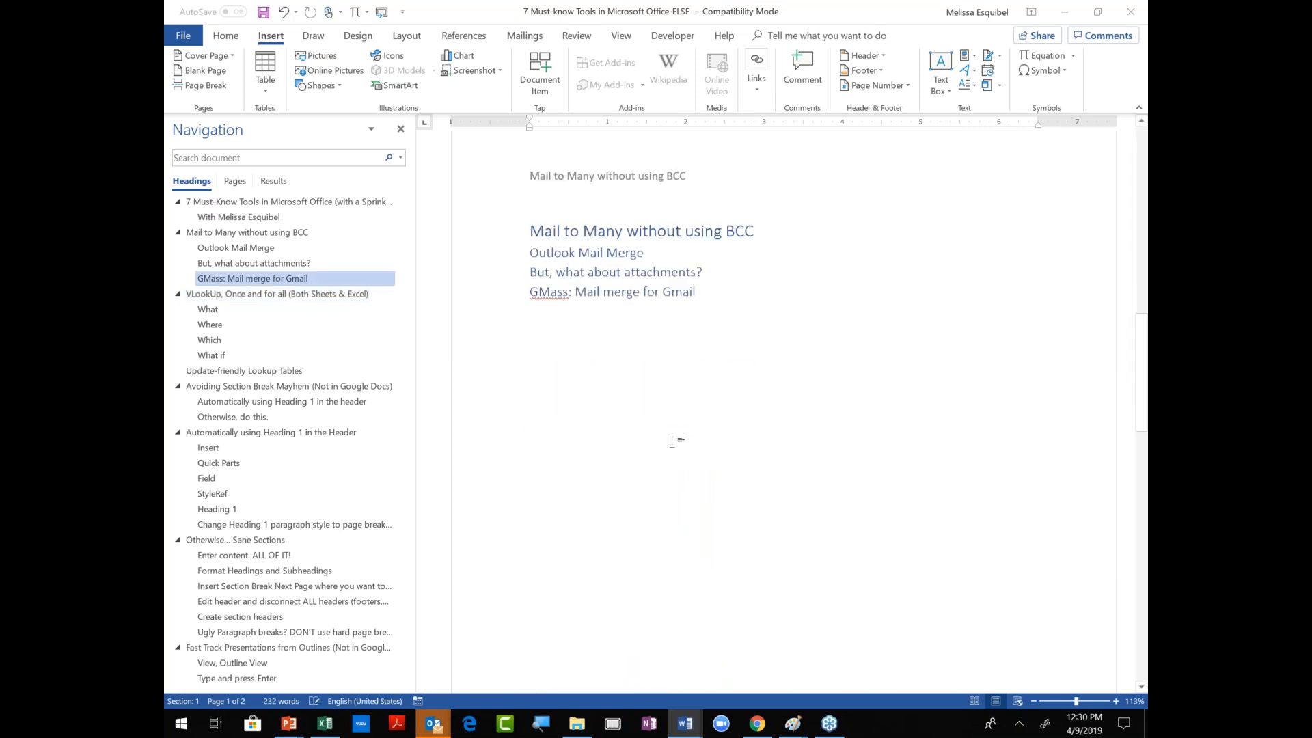
{"action": "scroll", "coordinate": [825, 539], "scroll_direction": "down", "scroll_amount": 3}
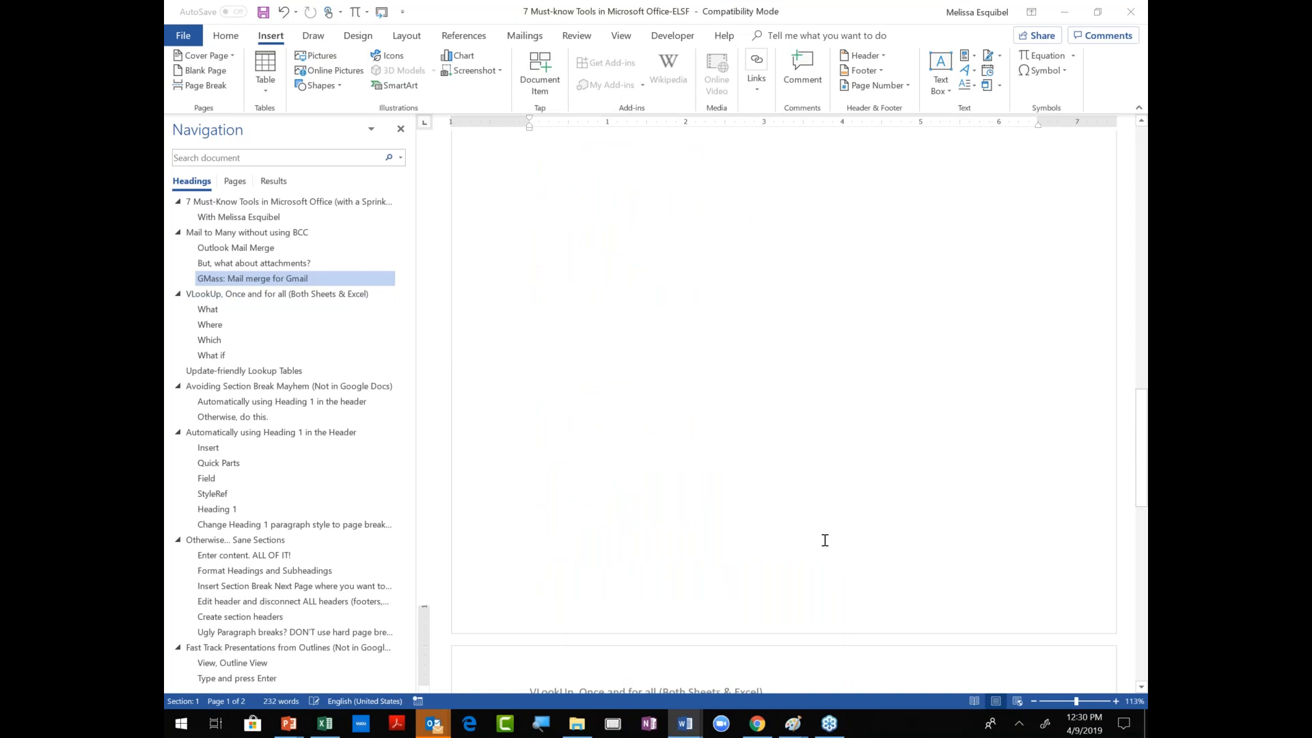
{"action": "scroll", "coordinate": [825, 539], "scroll_direction": "down", "scroll_amount": 2}
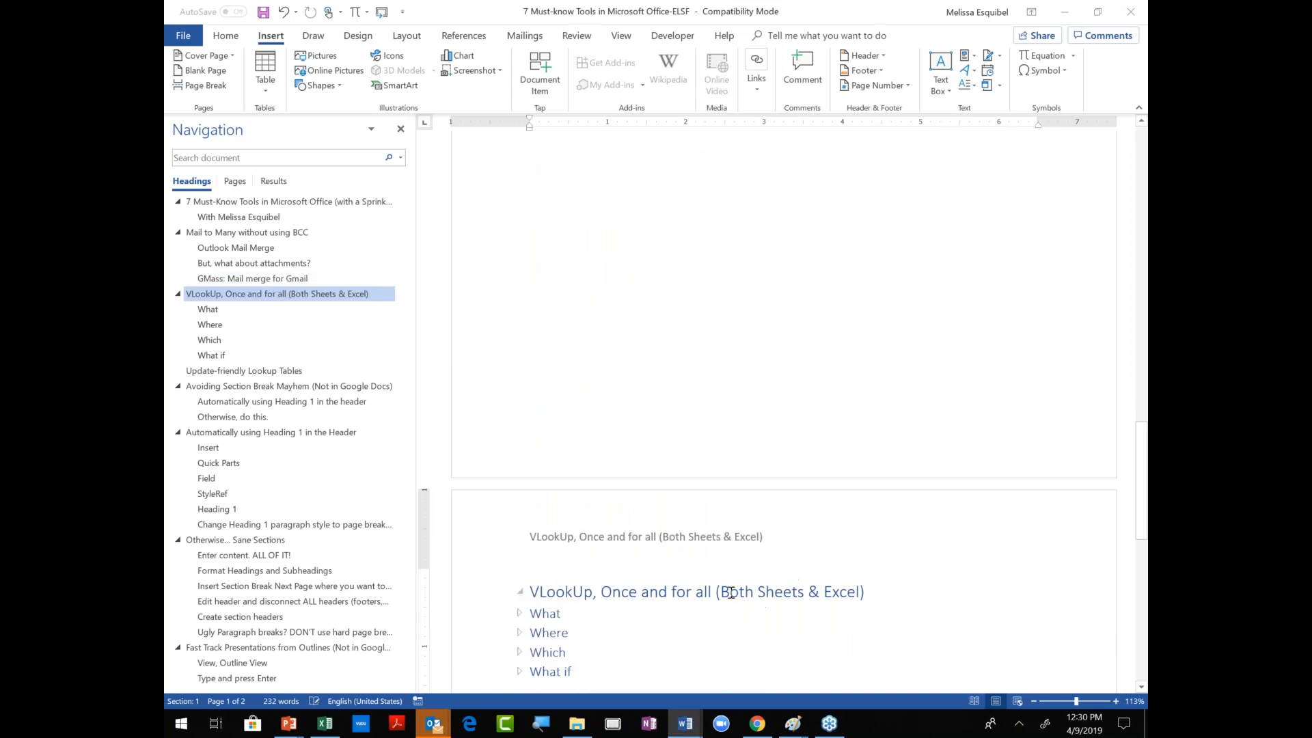
{"action": "scroll", "coordinate": [730, 592], "scroll_direction": "down", "scroll_amount": 3}
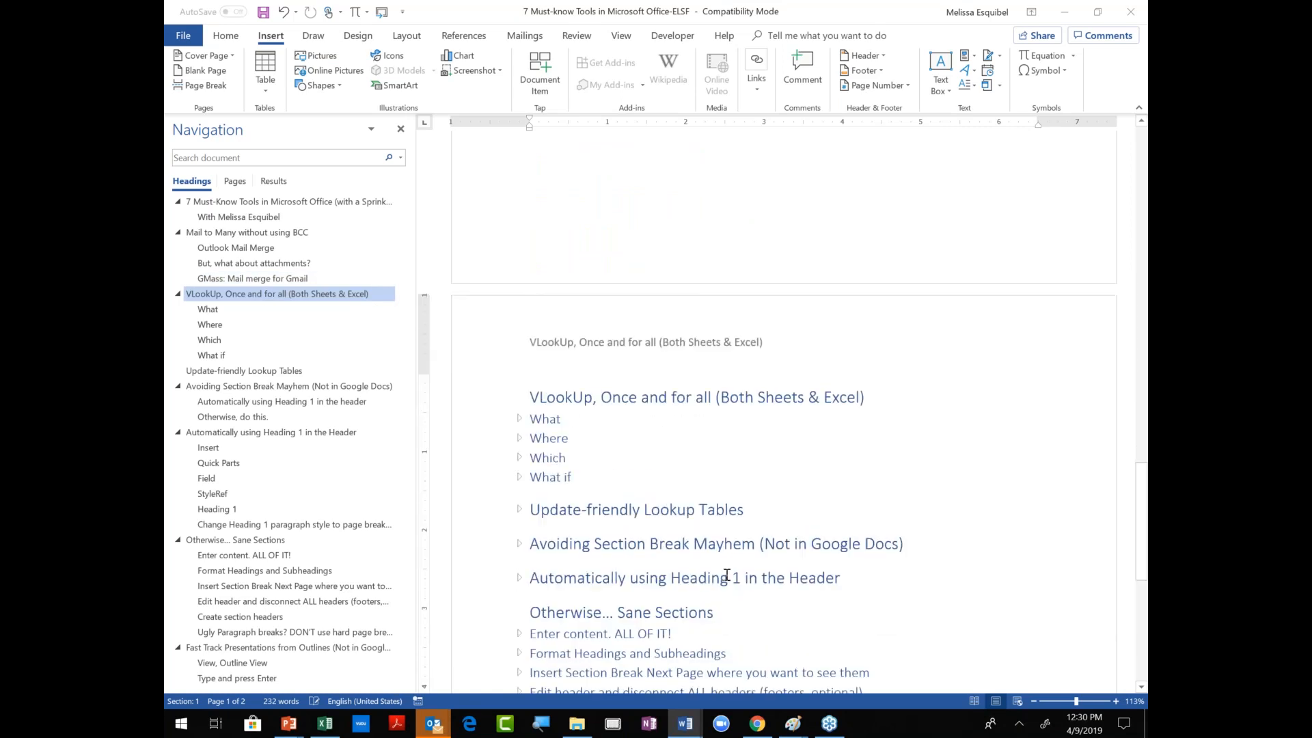
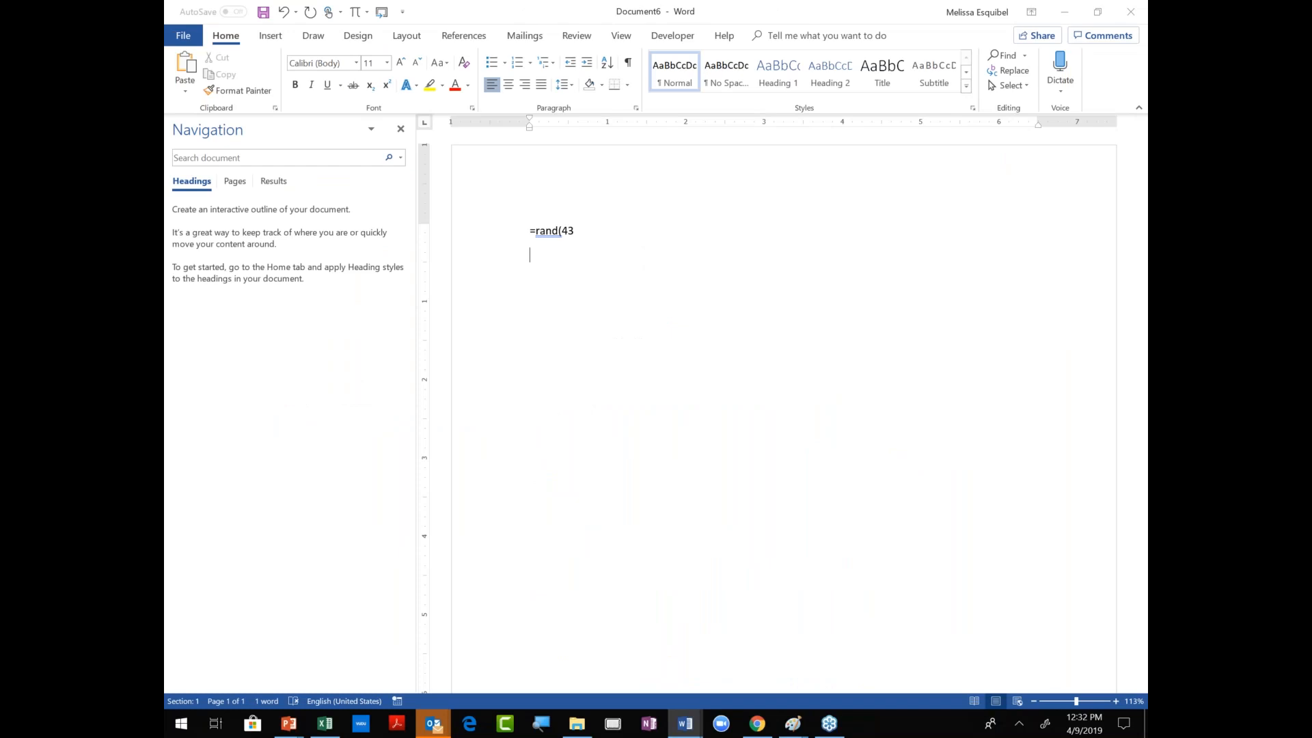
Generate filler paragraphs with =rand(43) and add a "Topic 1" line above them in the Heading 1 style.
{"action": "type", "text": ")"}
{"action": "key", "text": "Return"}
{"action": "key", "text": "ctrl+Home"}
{"action": "key", "text": "Return"}
{"action": "key", "text": "Up"}
{"action": "type", "text": "Topic 1"}
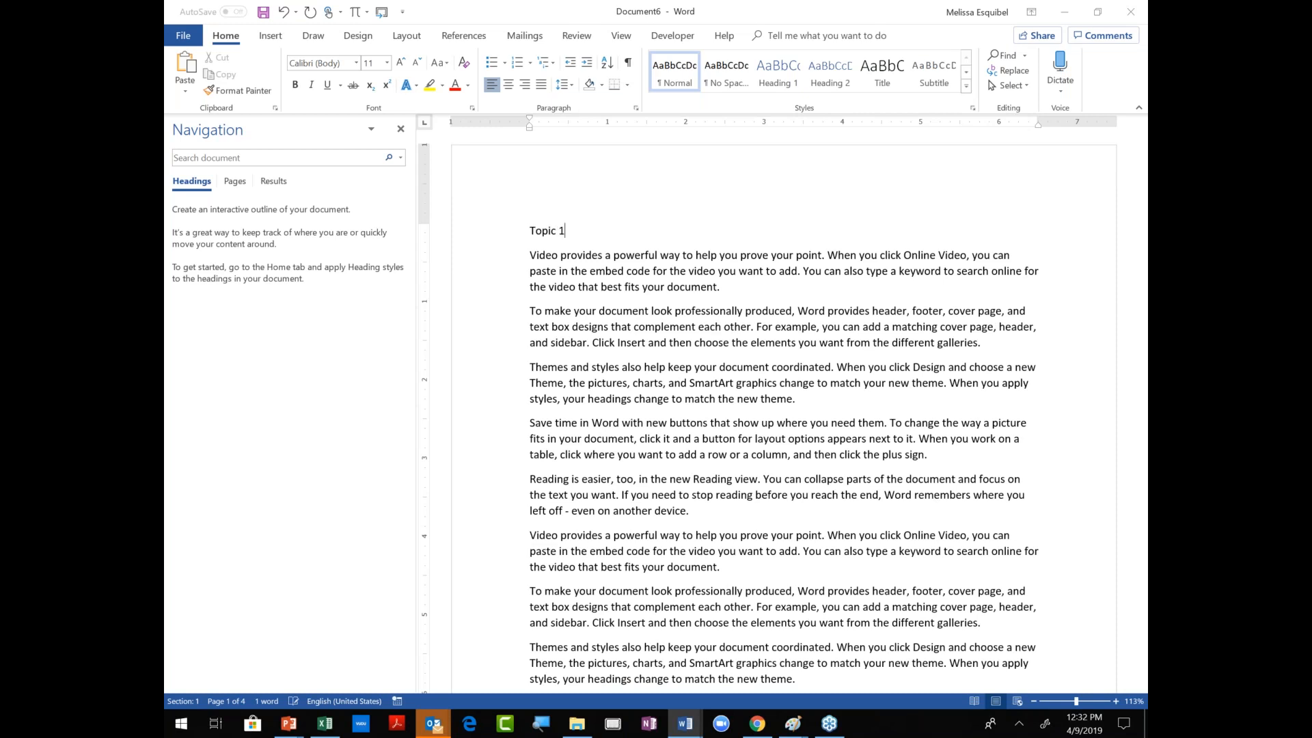
{"action": "key", "text": "ctrl+alt+1"}
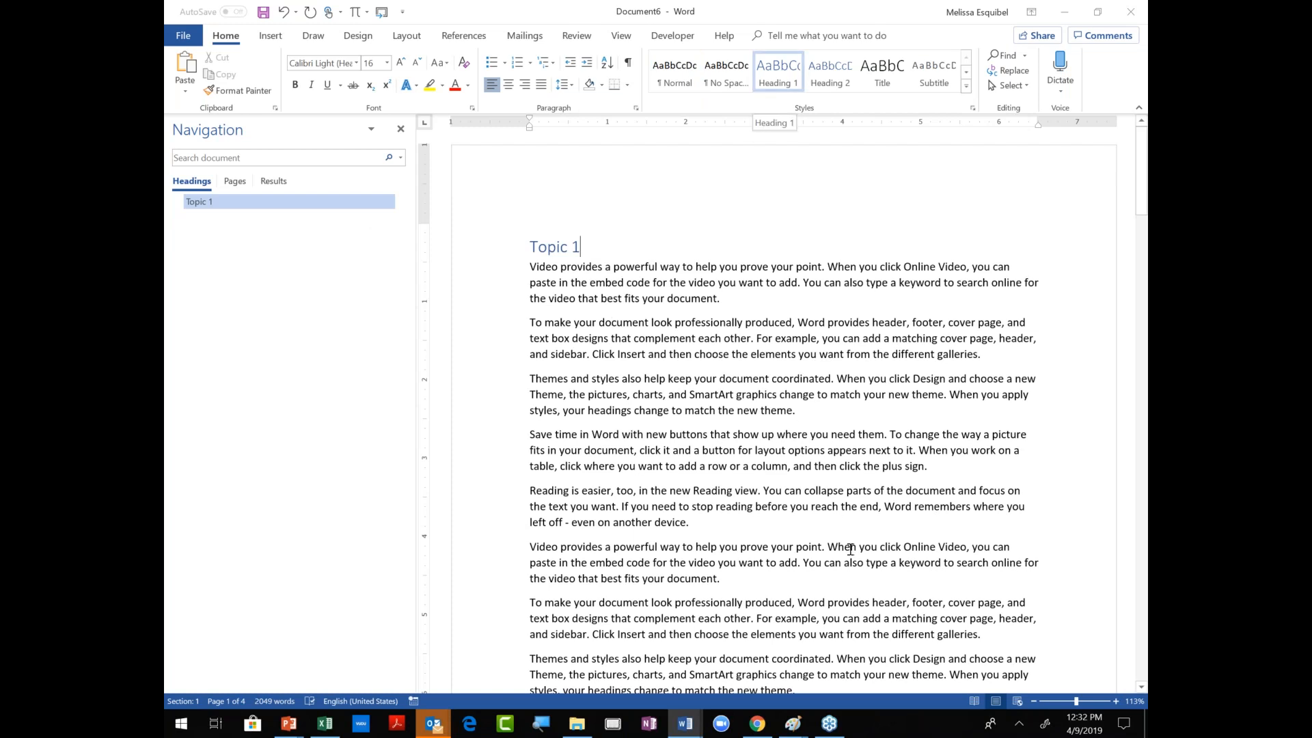
Add a "Topic 2" line in the Heading 1 style before the last "Video provides" paragraph on the first page.
{"action": "scroll", "coordinate": [854, 566], "scroll_direction": "down", "scroll_amount": 8}
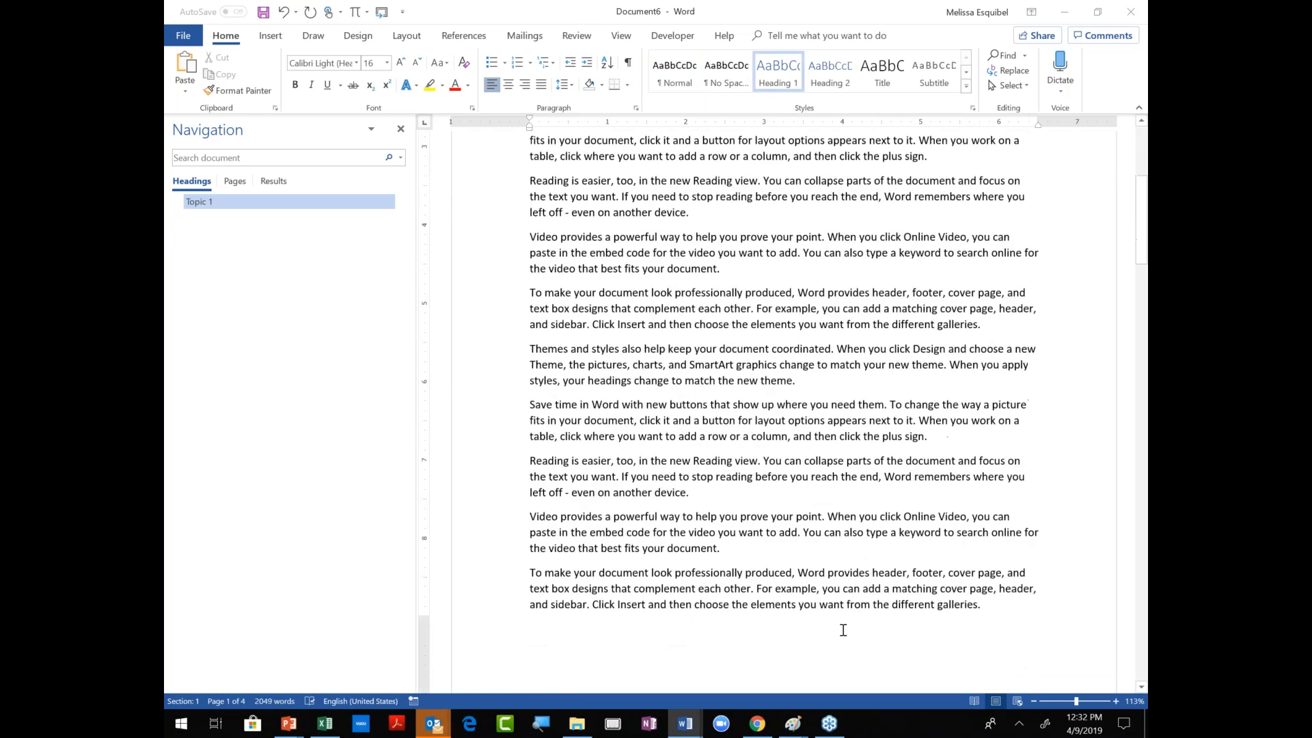
{"action": "left_click", "coordinate": [532, 516]}
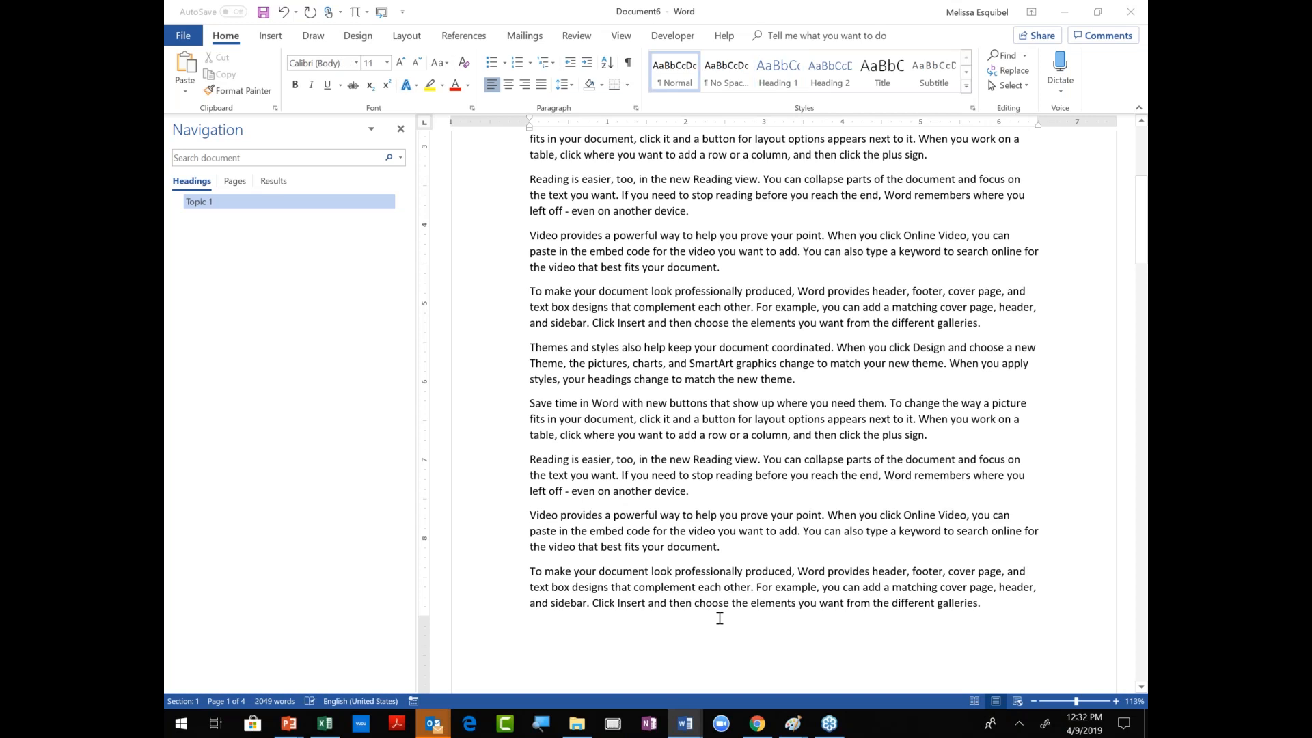
{"action": "key", "text": "Return"}
{"action": "key", "text": "Up"}
{"action": "type", "text": "Topic 2"}
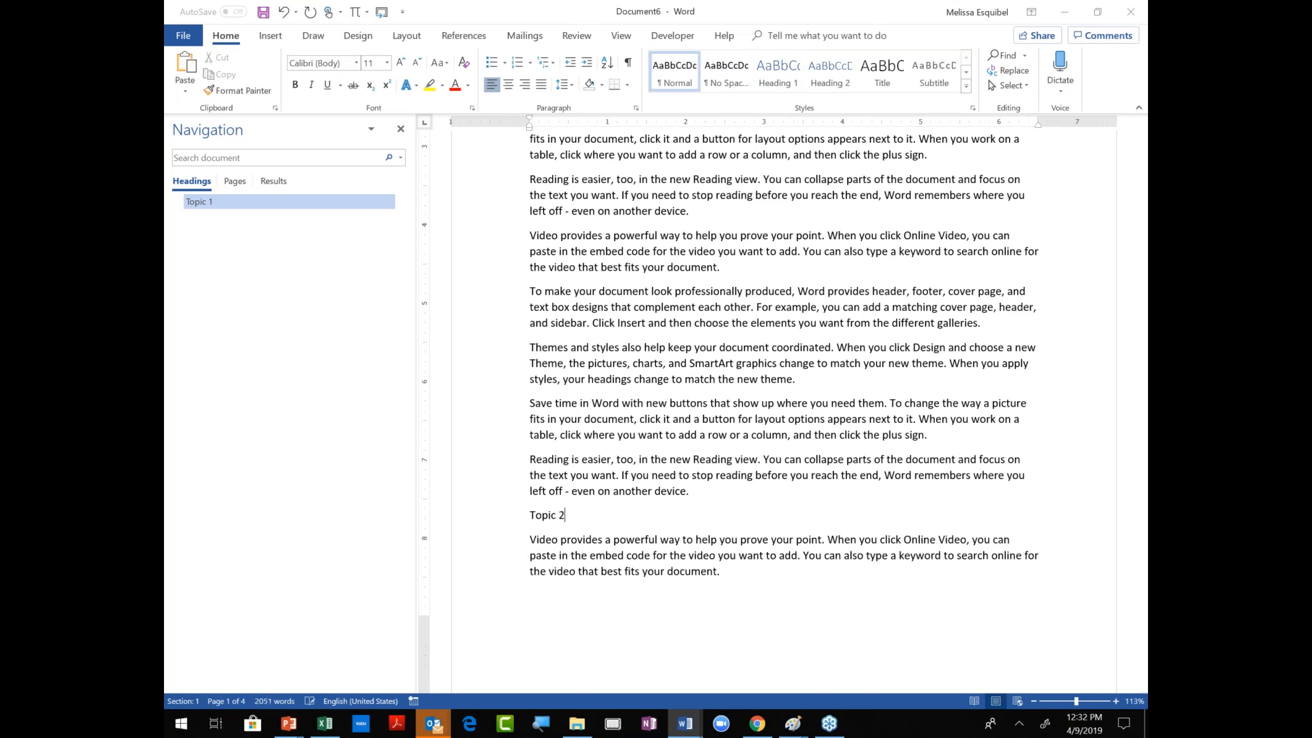
{"action": "key", "text": "ctrl+alt+1"}
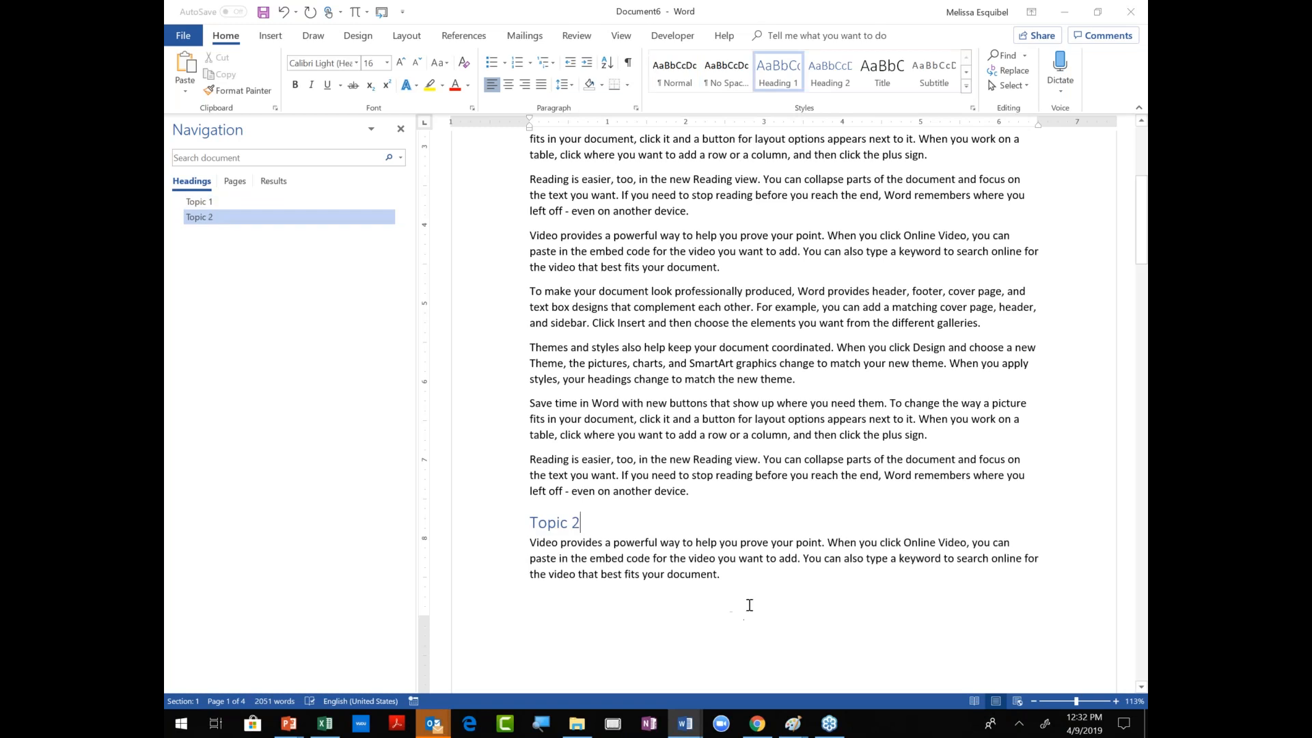
Insert a Next Page section break after the "Themes and styles" paragraph on the second page.
{"action": "scroll", "coordinate": [692, 562], "scroll_direction": "up", "scroll_amount": 15}
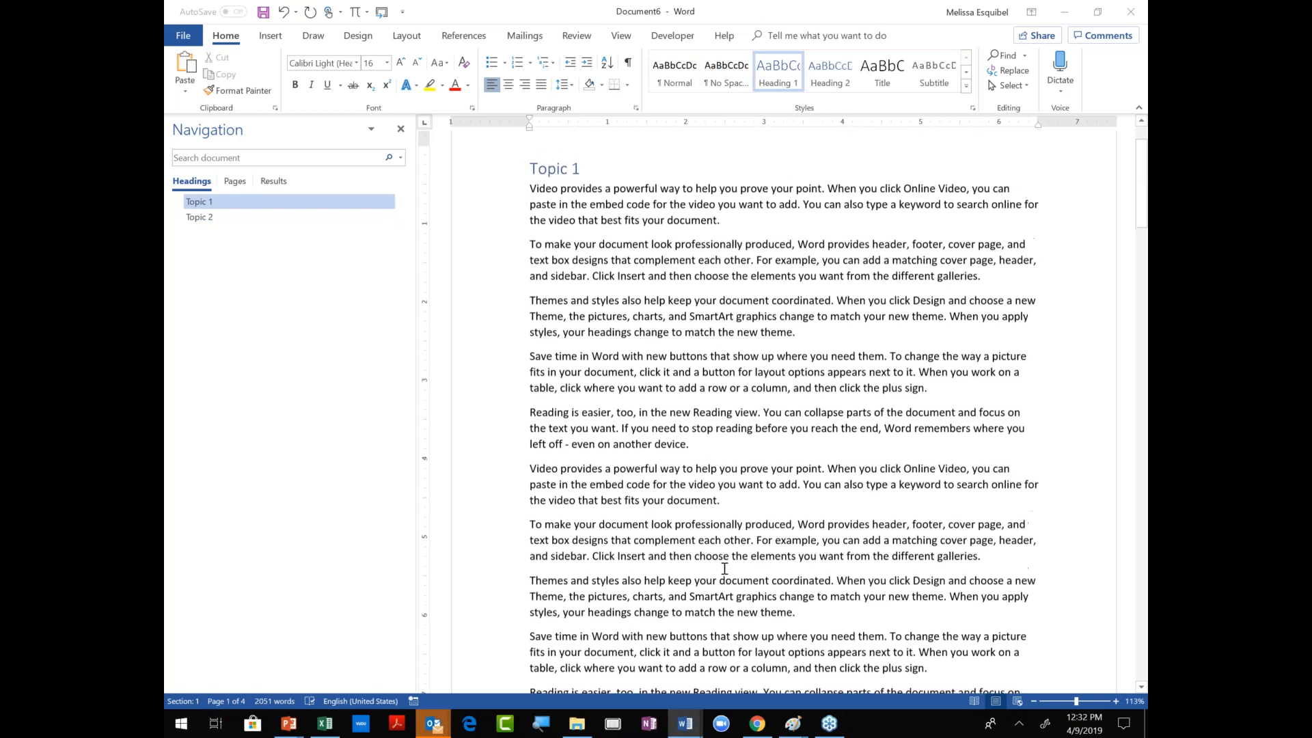
{"action": "scroll", "coordinate": [692, 562], "scroll_direction": "down", "scroll_amount": 15}
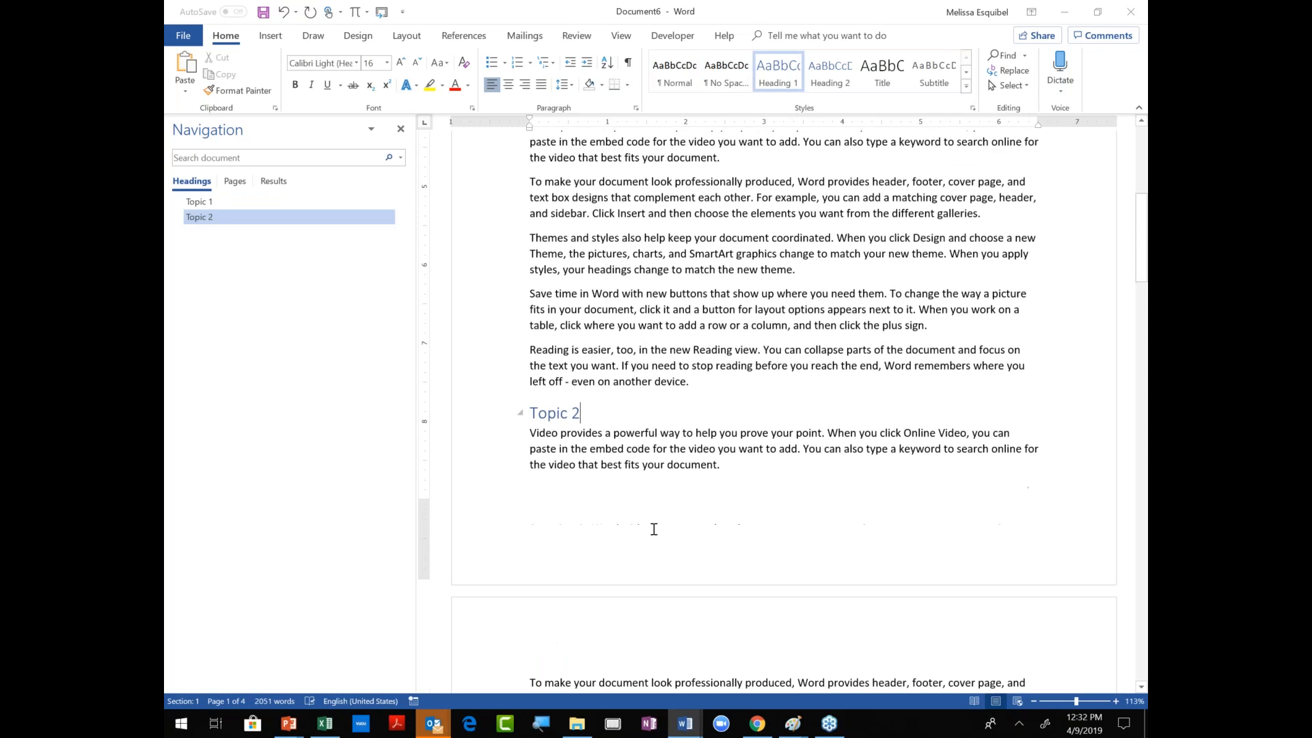
{"action": "scroll", "coordinate": [652, 524], "scroll_direction": "down", "scroll_amount": 2}
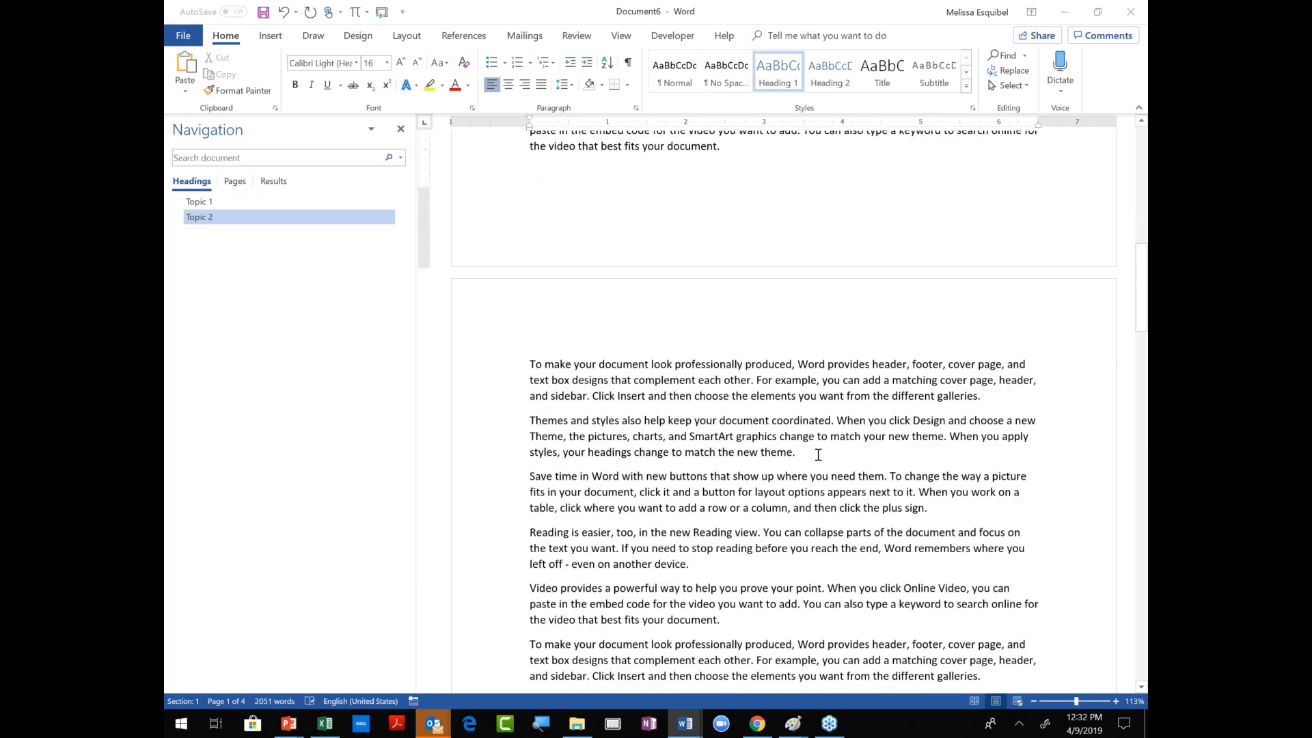
{"action": "mouse_move", "coordinate": [810, 451]}
{"action": "left_mouse_down"}
{"action": "mouse_move", "coordinate": [565, 435]}
{"action": "mouse_move", "coordinate": [823, 448]}
{"action": "mouse_move", "coordinate": [806, 451]}
{"action": "left_mouse_up"}
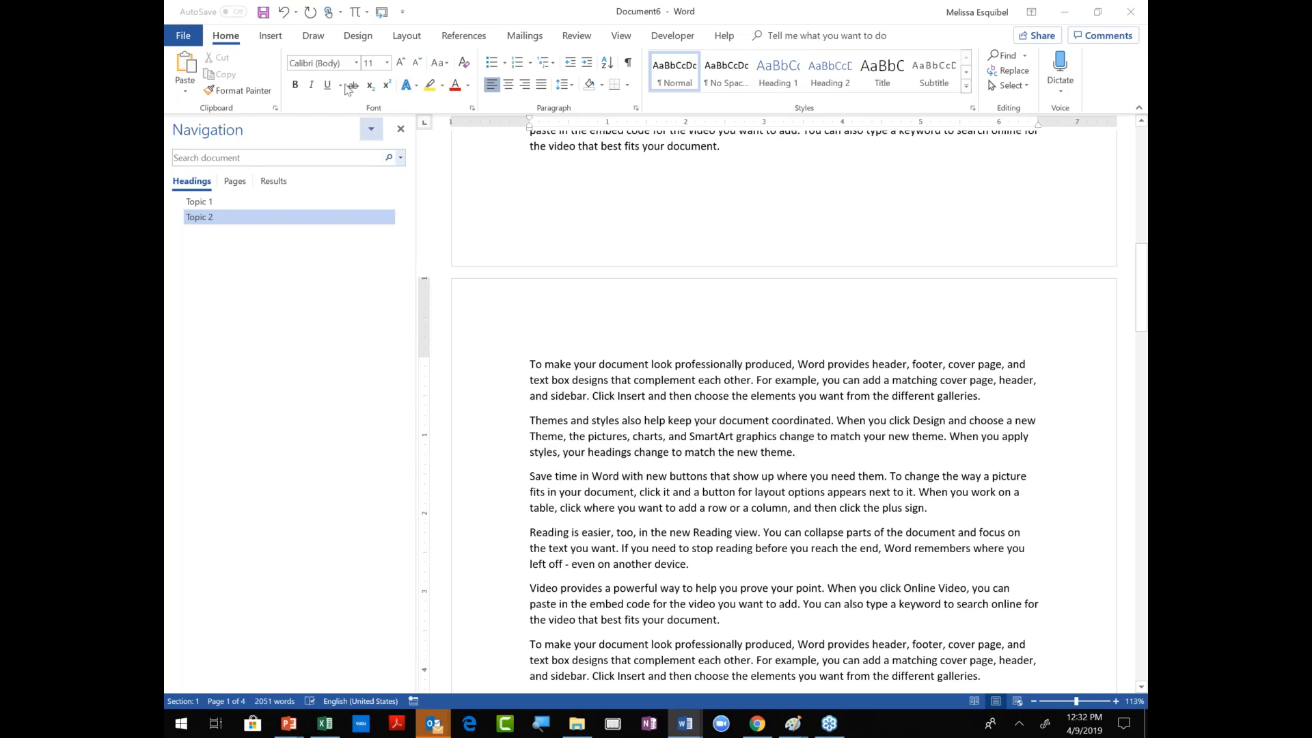
{"action": "left_click", "coordinate": [271, 36]}
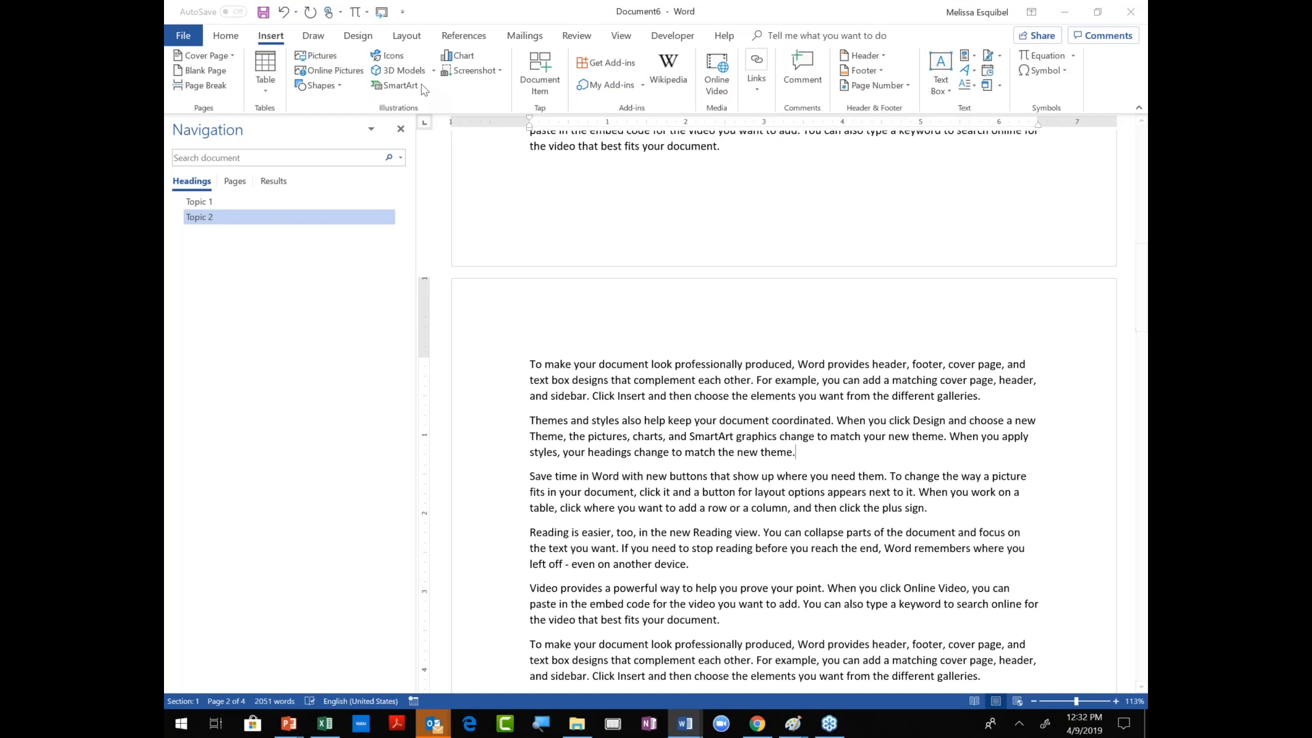
{"action": "left_click", "coordinate": [407, 36]}
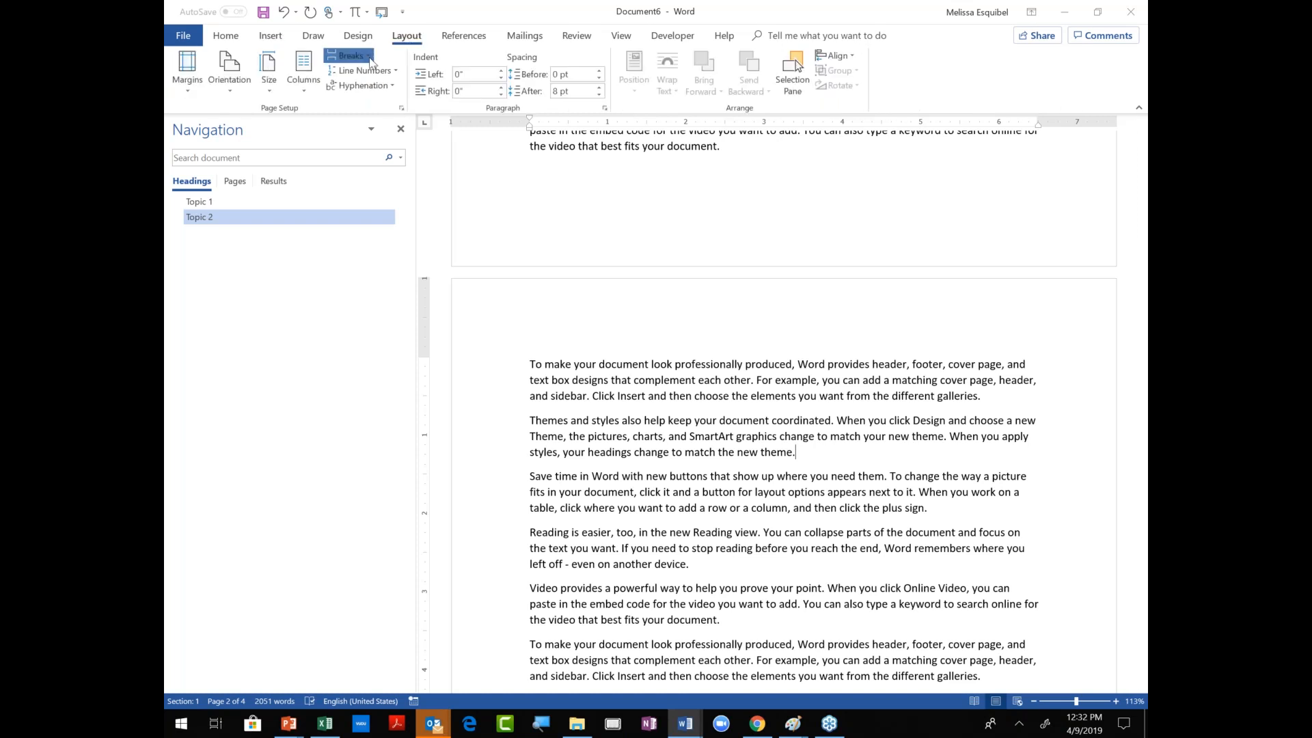
{"action": "left_click", "coordinate": [368, 58]}
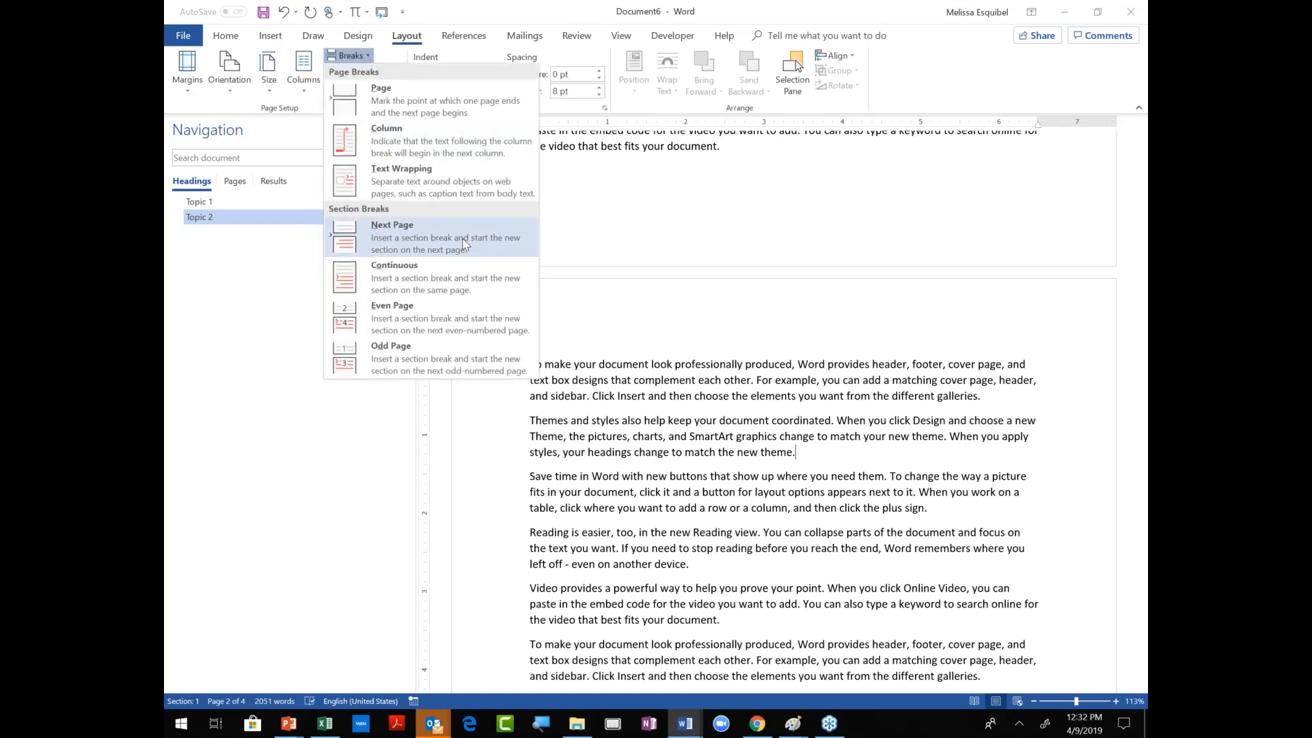
{"action": "key", "text": "Escape"}
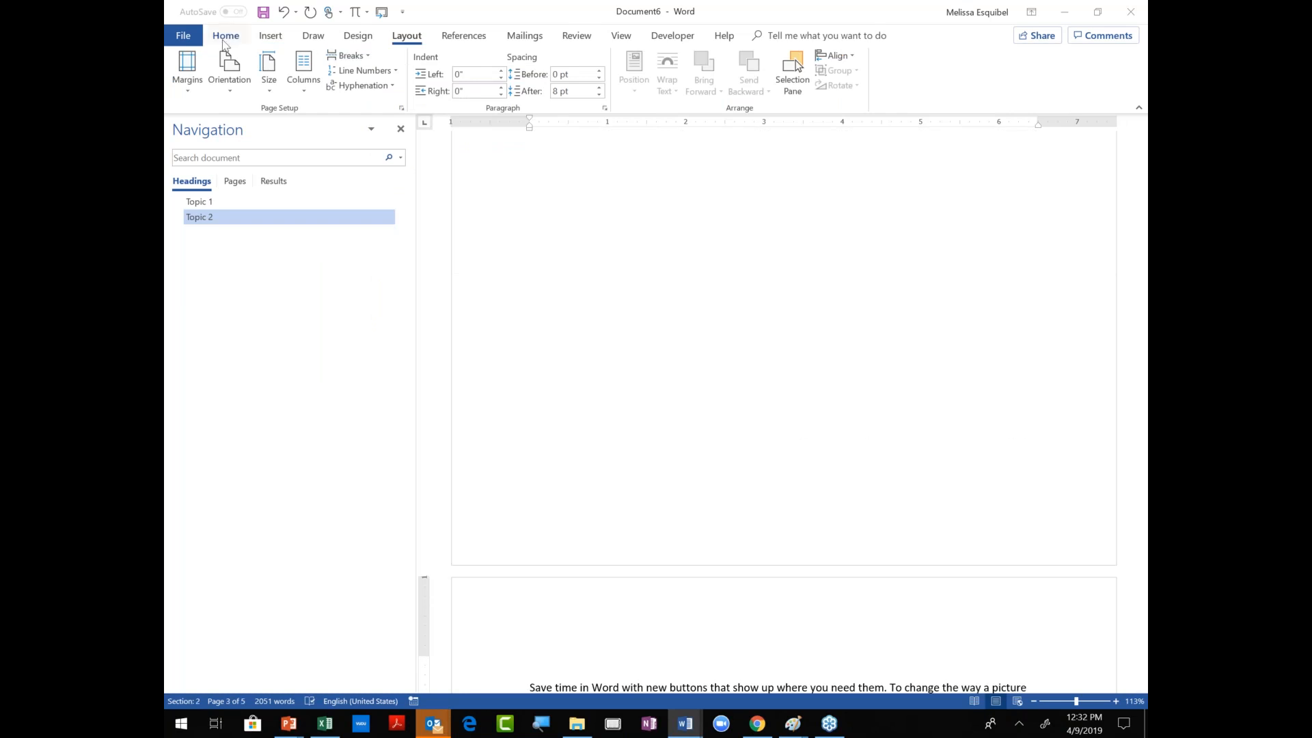
Show the formatting marks, check the section break, and open the section 2 header for editing.
{"action": "left_click", "coordinate": [225, 39]}
{"action": "left_click", "coordinate": [626, 66]}
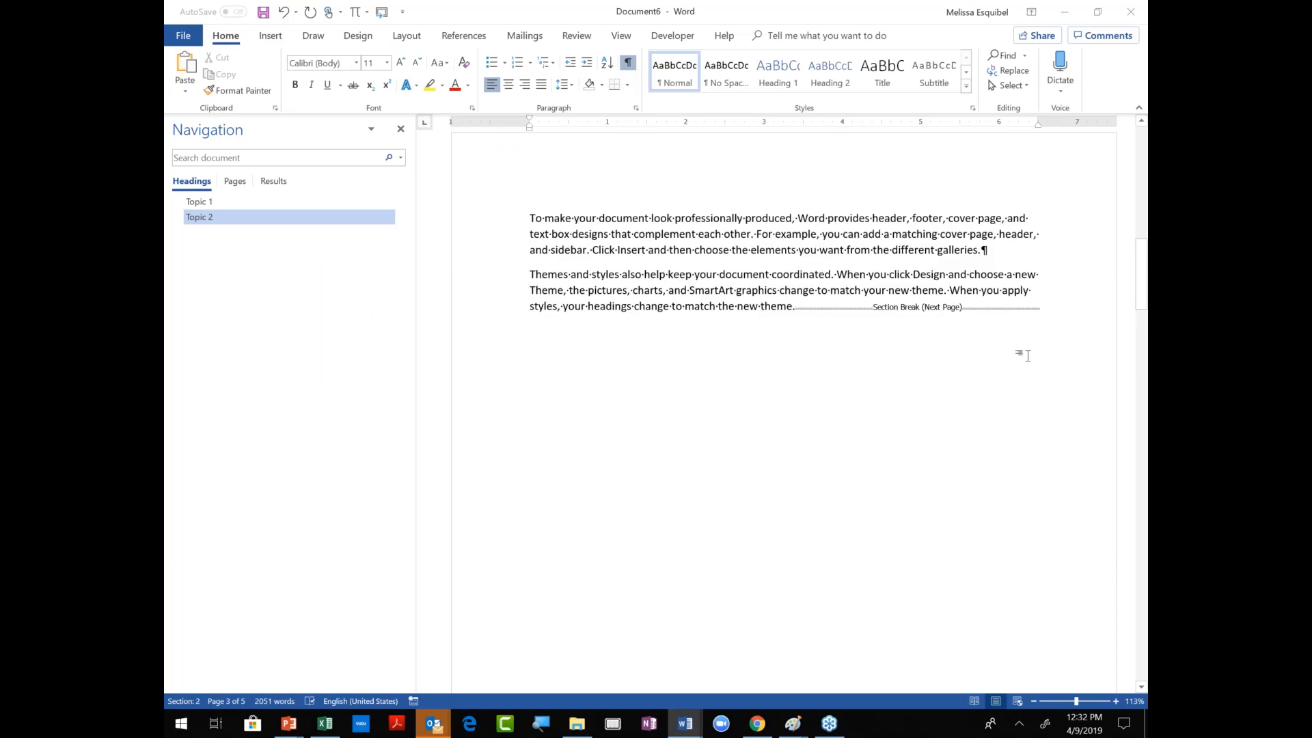
{"action": "scroll", "coordinate": [965, 513], "scroll_direction": "down", "scroll_amount": 4}
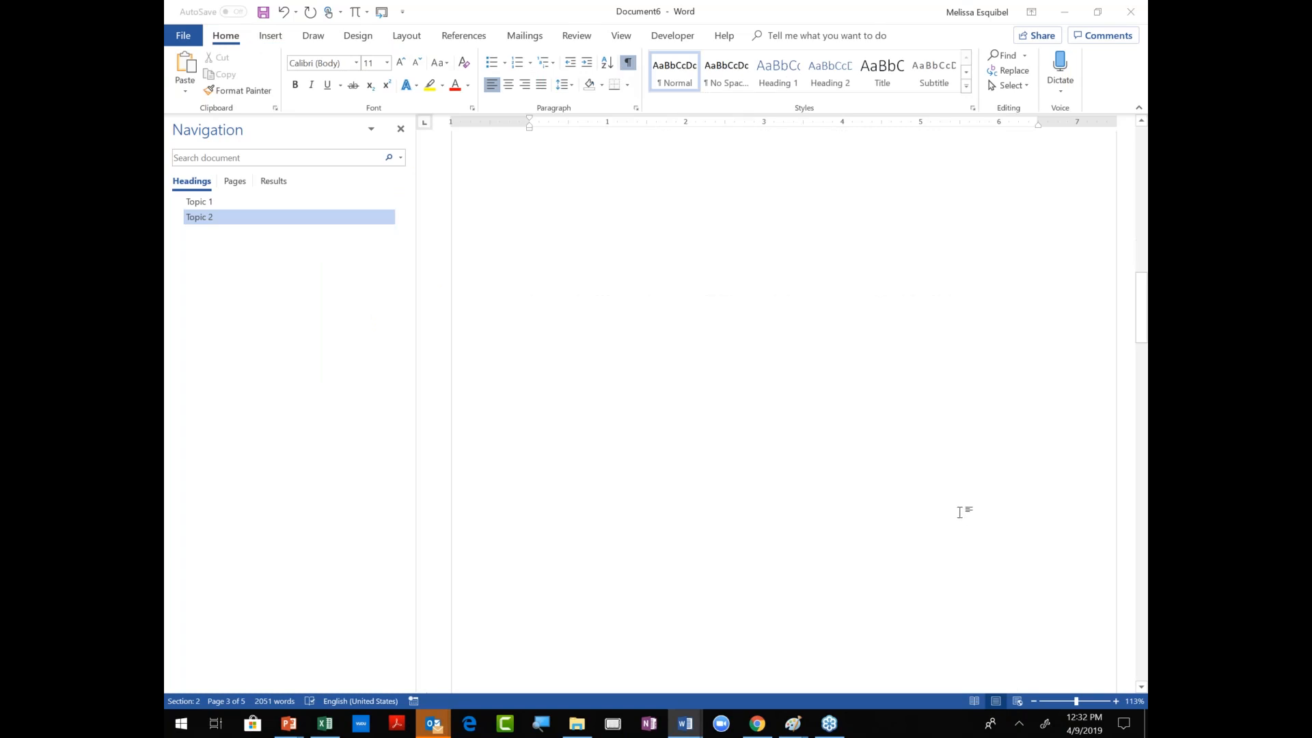
{"action": "scroll", "coordinate": [941, 531], "scroll_direction": "down", "scroll_amount": 2}
{"action": "scroll", "coordinate": [942, 532], "scroll_direction": "down", "scroll_amount": 2}
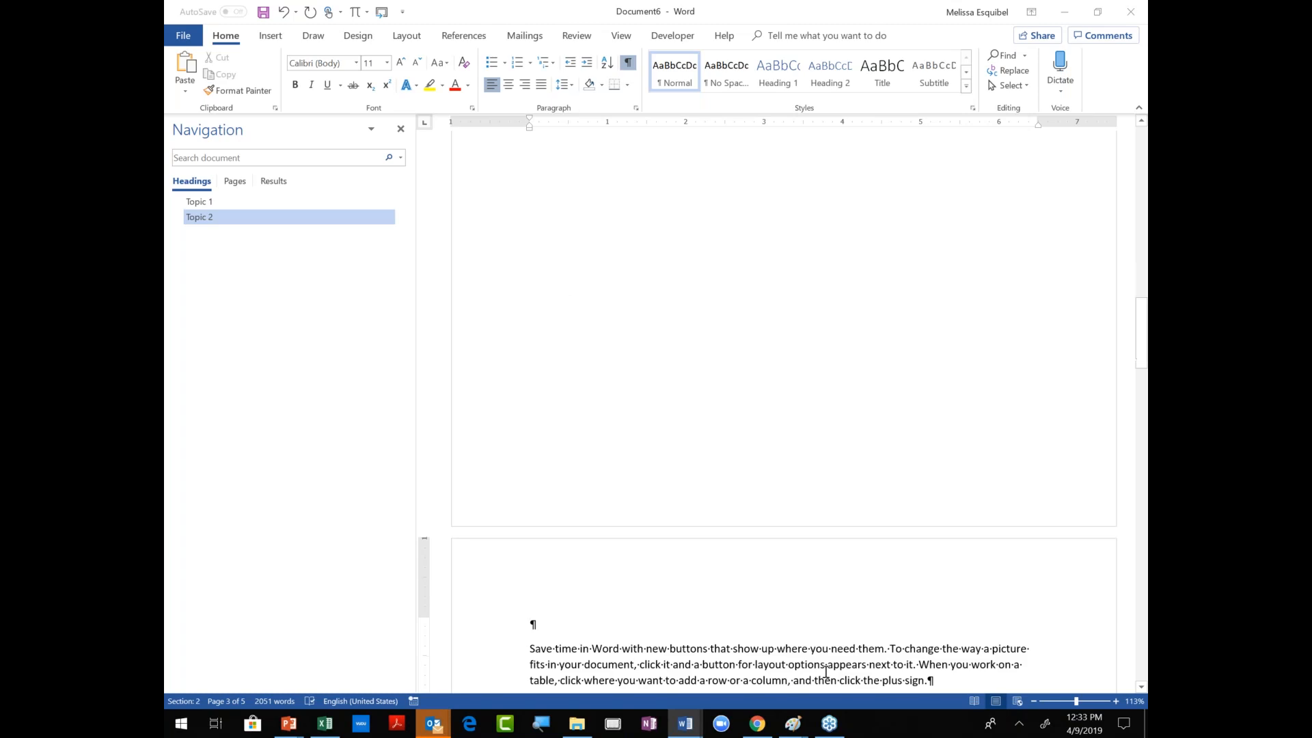
{"action": "double_click", "coordinate": [710, 557]}
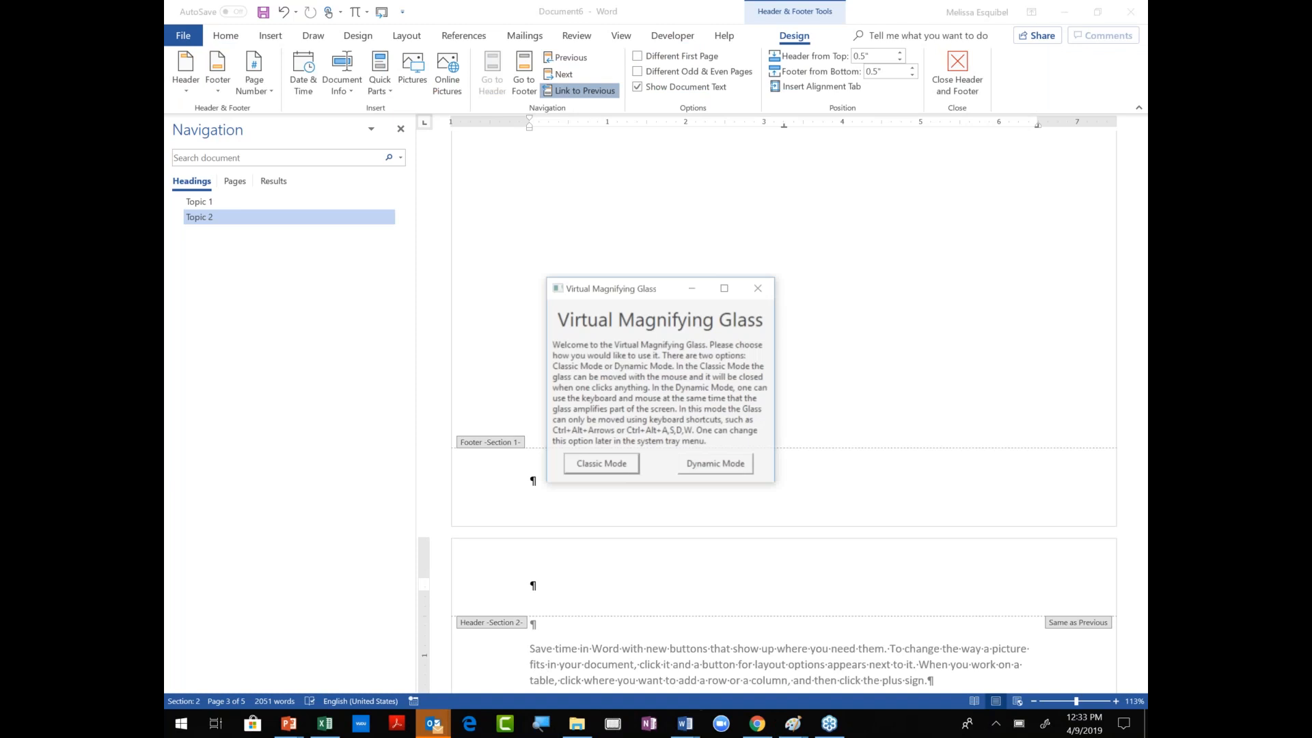
{"action": "left_click", "coordinate": [599, 464]}
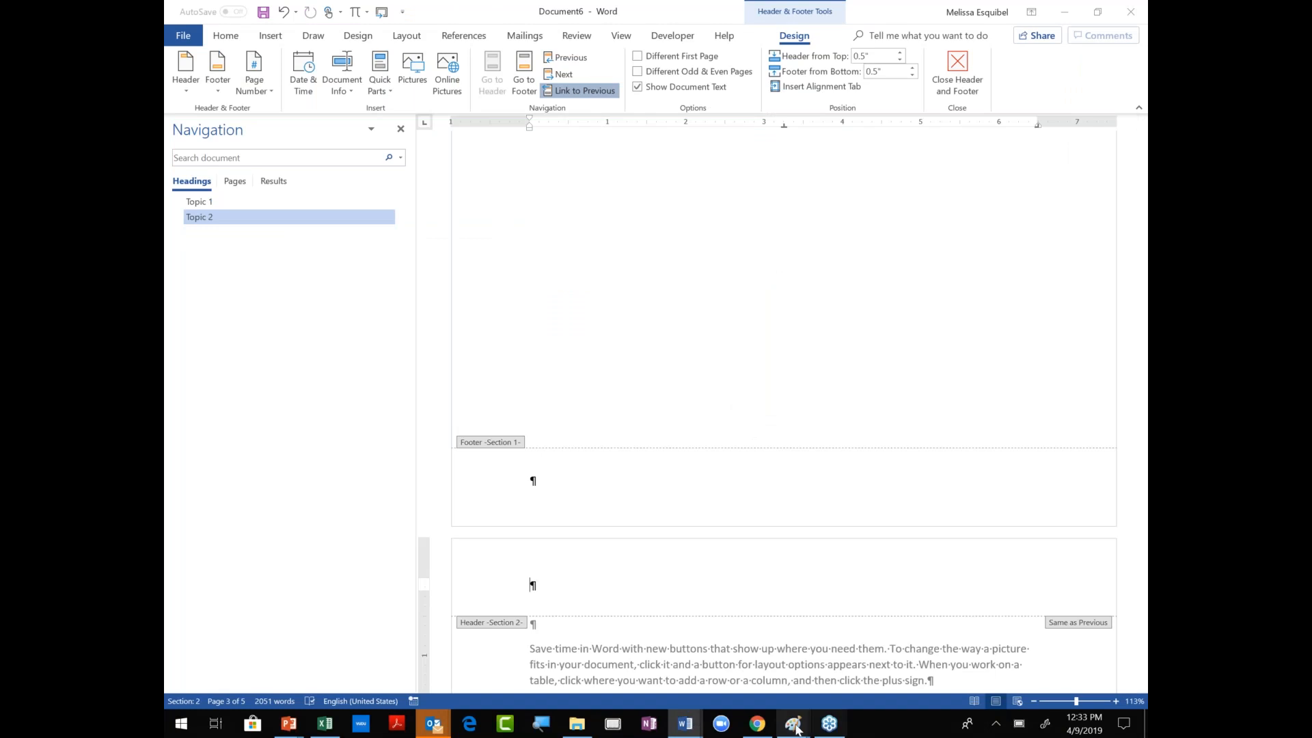
{"action": "left_click", "coordinate": [786, 729]}
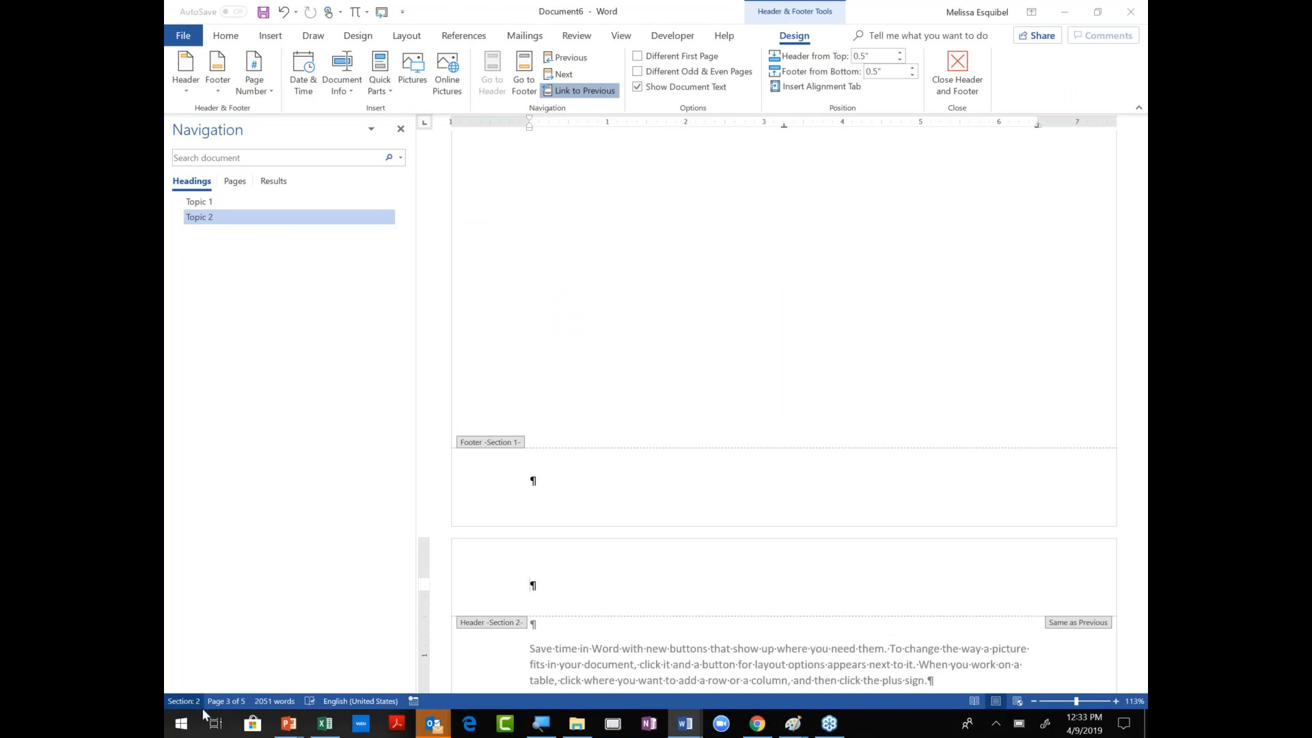
{"action": "scroll", "coordinate": [866, 538], "scroll_direction": "up", "scroll_amount": 8}
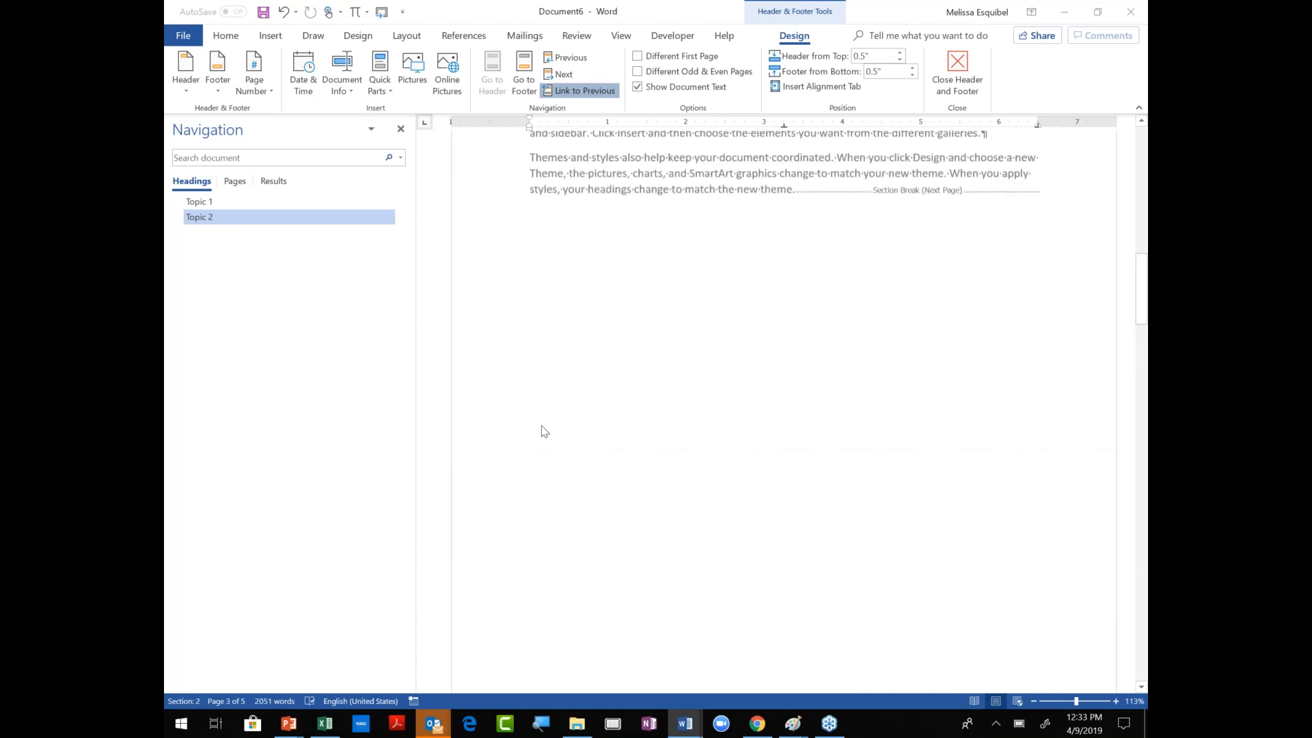
{"action": "scroll", "coordinate": [546, 438], "scroll_direction": "down", "scroll_amount": 5}
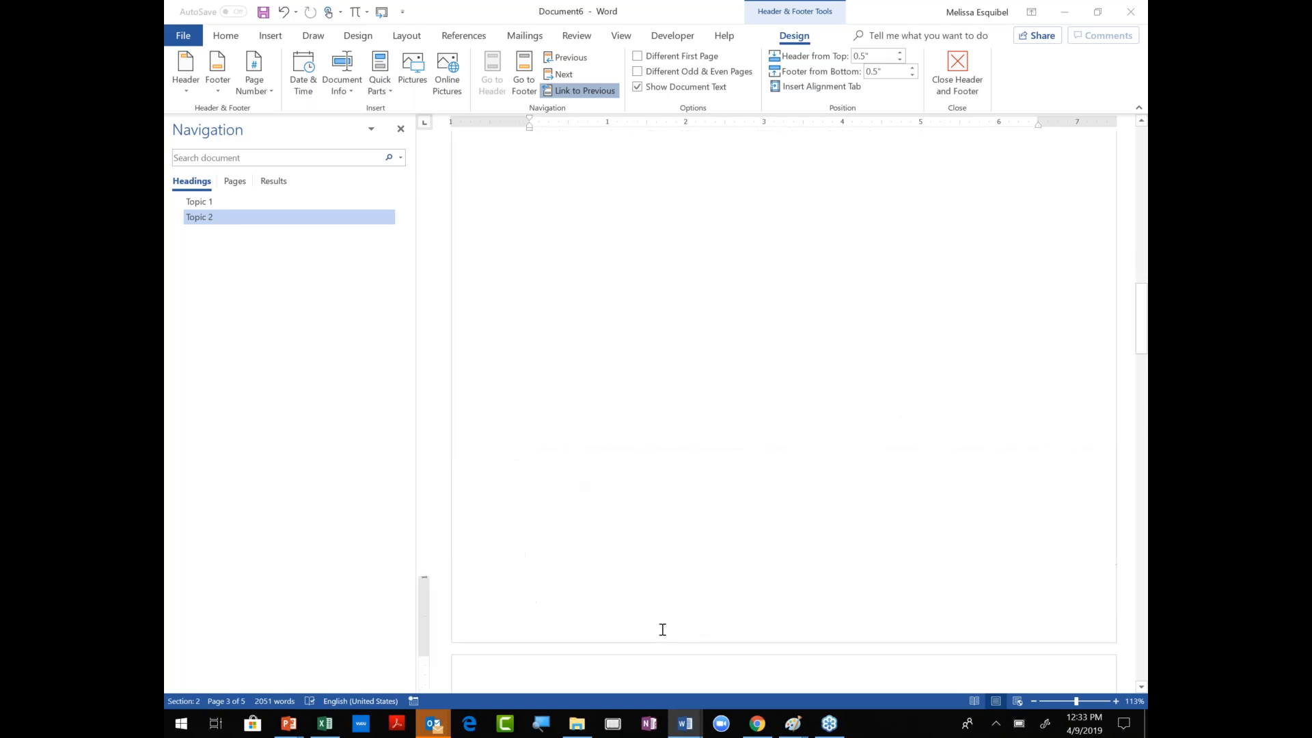
{"action": "scroll", "coordinate": [663, 629], "scroll_direction": "down", "scroll_amount": 2}
{"action": "key", "text": "alt+Tab"}
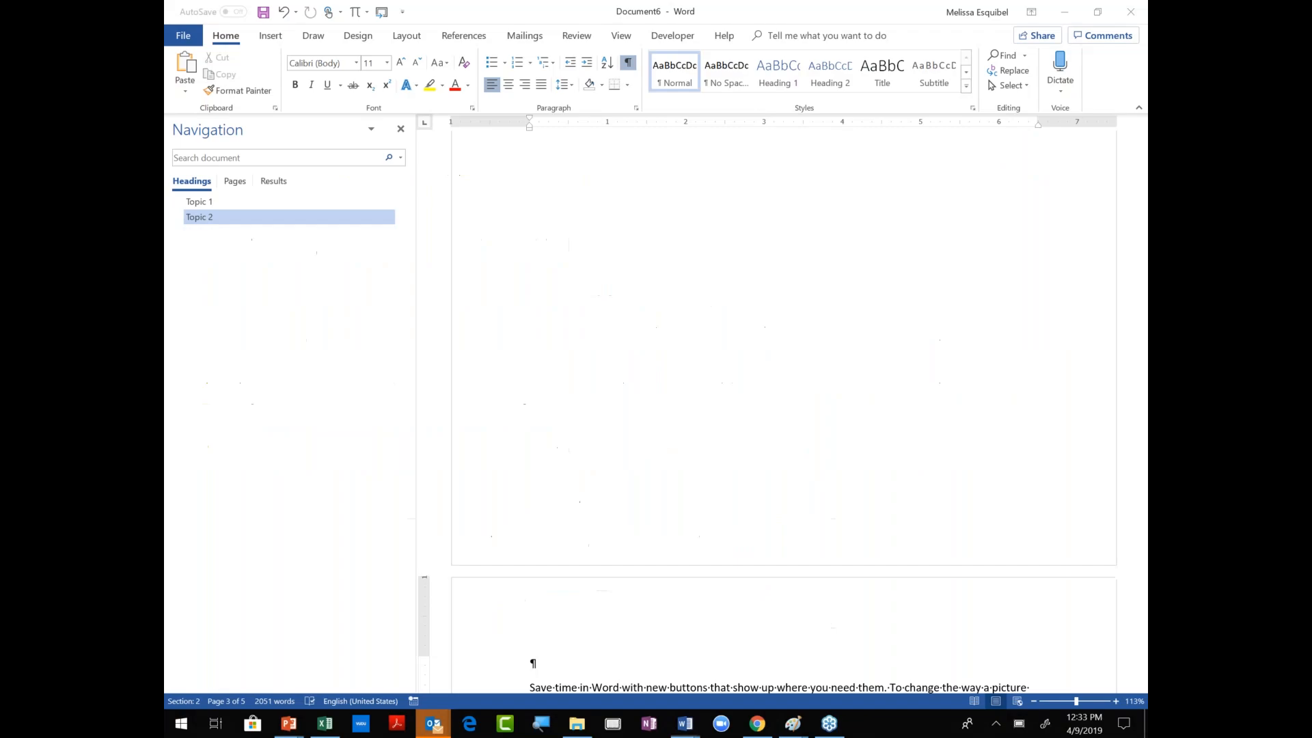
Open the section 1 header, move on to the section 2 header and unlink it from the previous section.
{"action": "scroll", "coordinate": [691, 544], "scroll_direction": "down", "scroll_amount": 3}
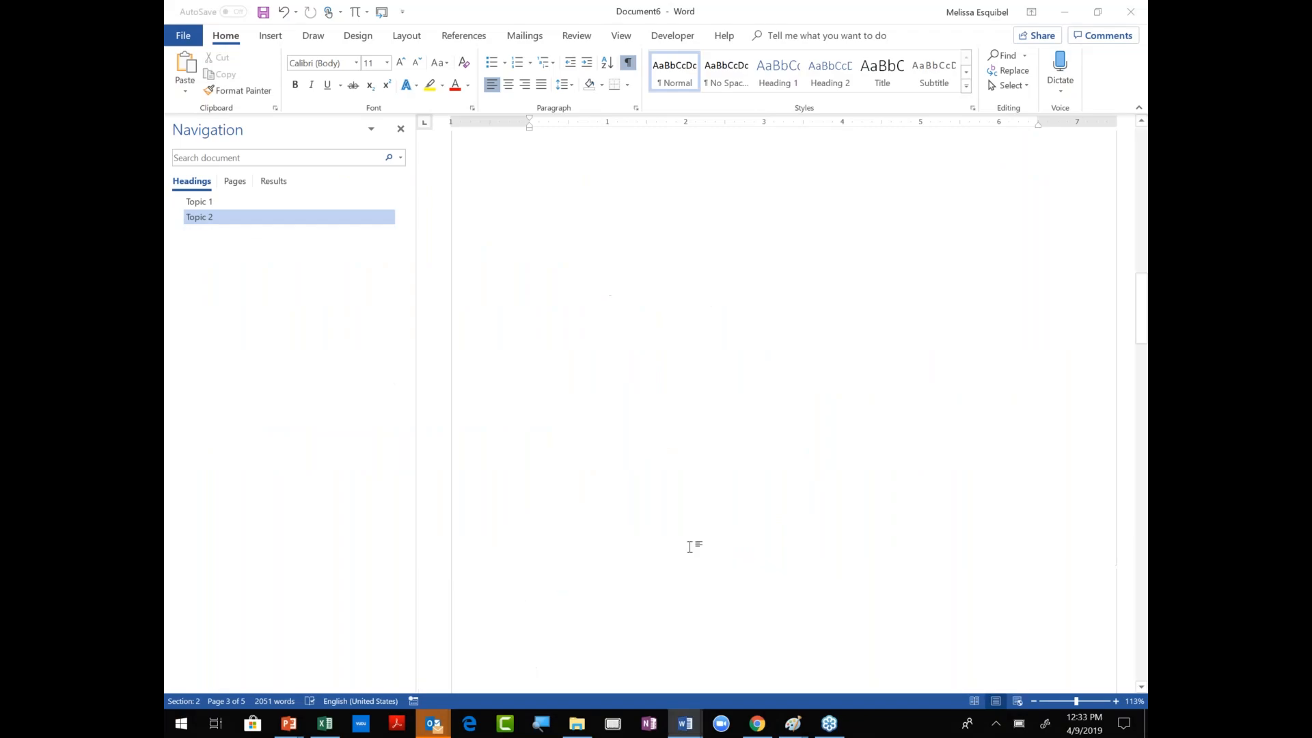
{"action": "scroll", "coordinate": [684, 499], "scroll_direction": "up", "scroll_amount": 2}
{"action": "scroll", "coordinate": [563, 268], "scroll_direction": "up", "scroll_amount": 1}
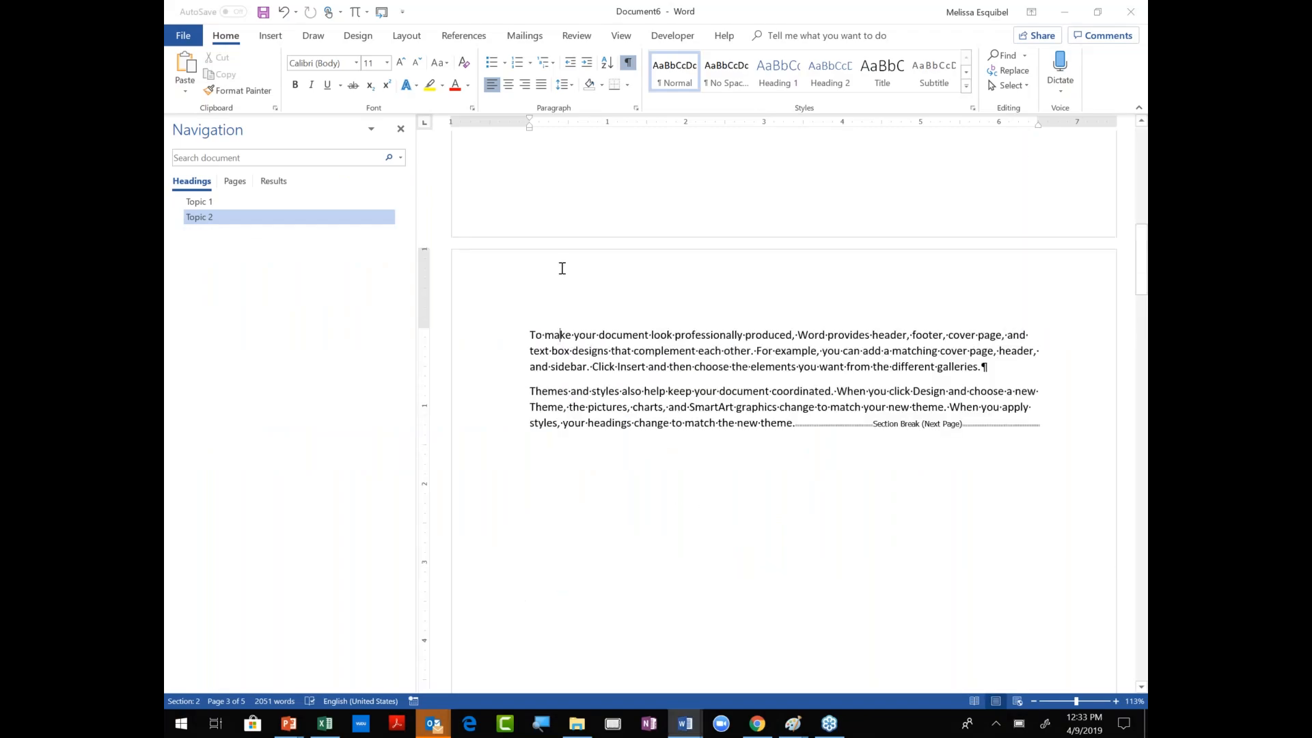
{"action": "double_click", "coordinate": [562, 268]}
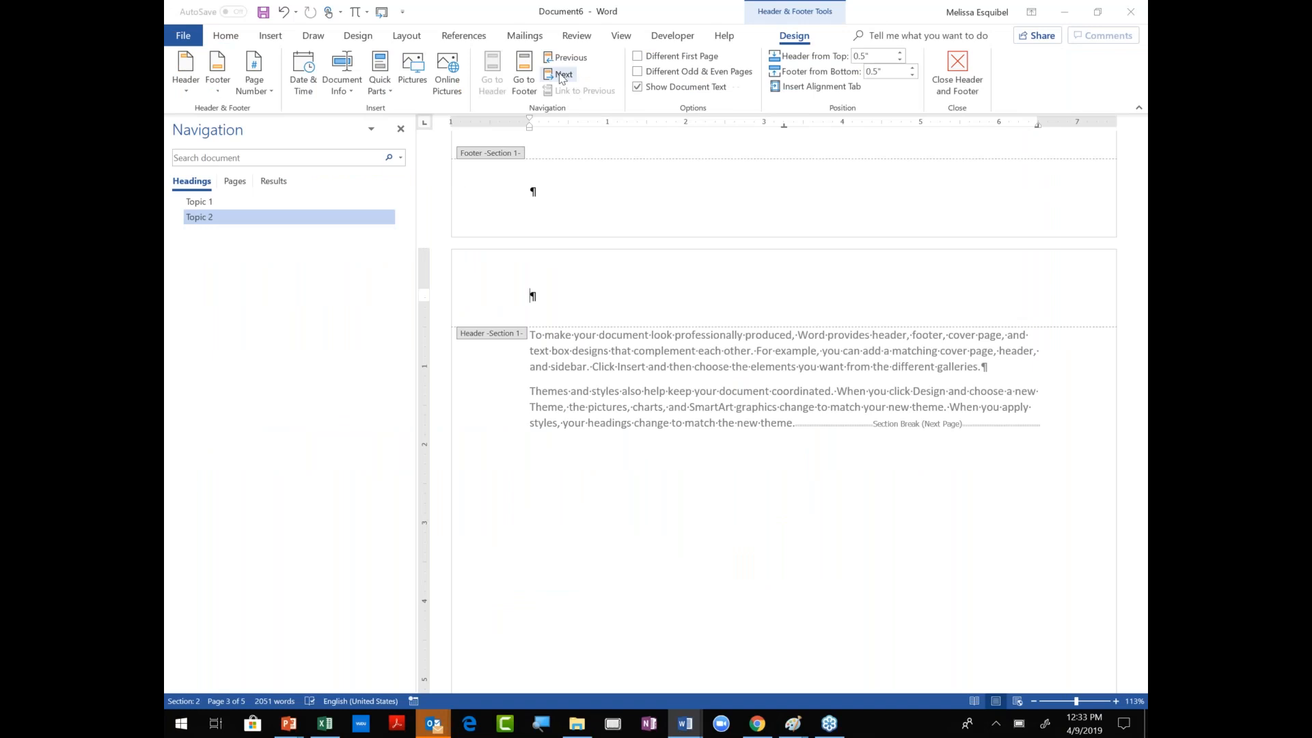
{"action": "left_click", "coordinate": [563, 75]}
{"action": "left_click", "coordinate": [562, 75]}
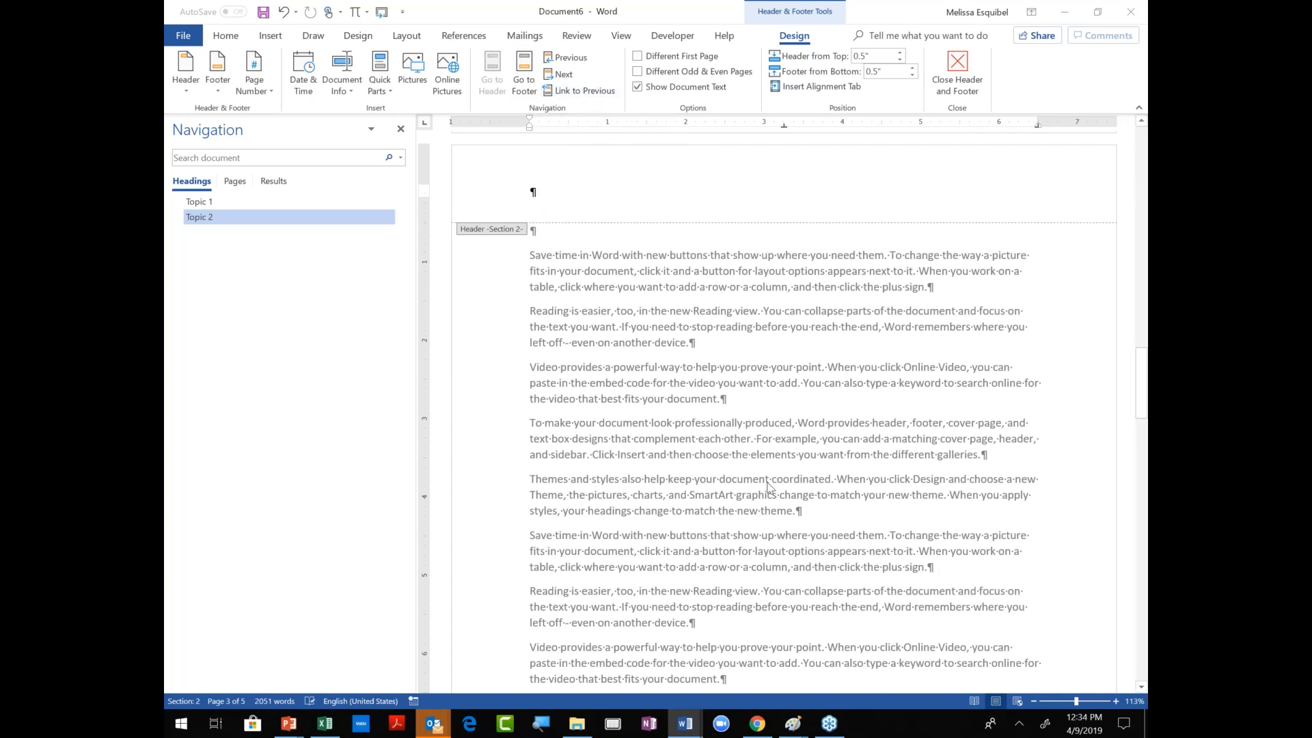
Check the Sane Sections slide in the PowerPoint slide show, return to the Word document and leave header editing.
{"action": "key", "text": "alt+Tab"}
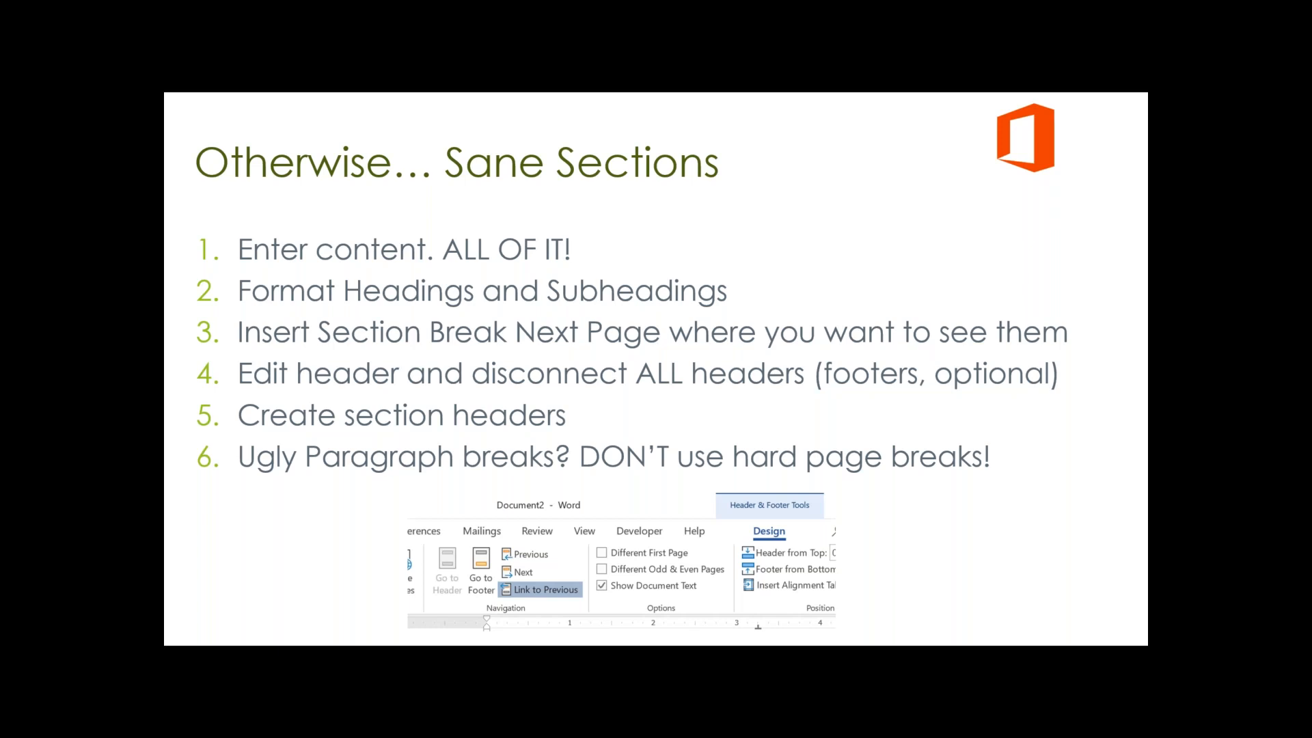
{"action": "key", "text": "alt+Tab"}
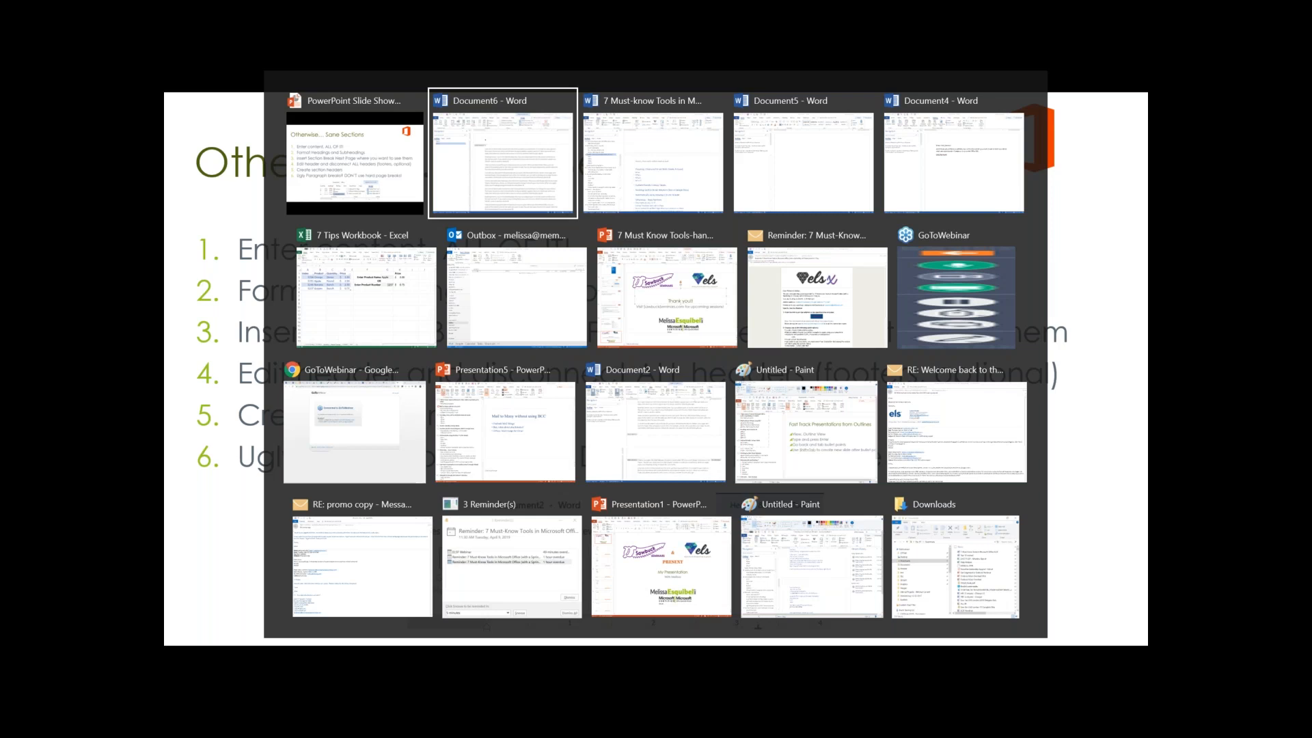
{"action": "scroll", "coordinate": [683, 564], "scroll_direction": "down", "scroll_amount": 4}
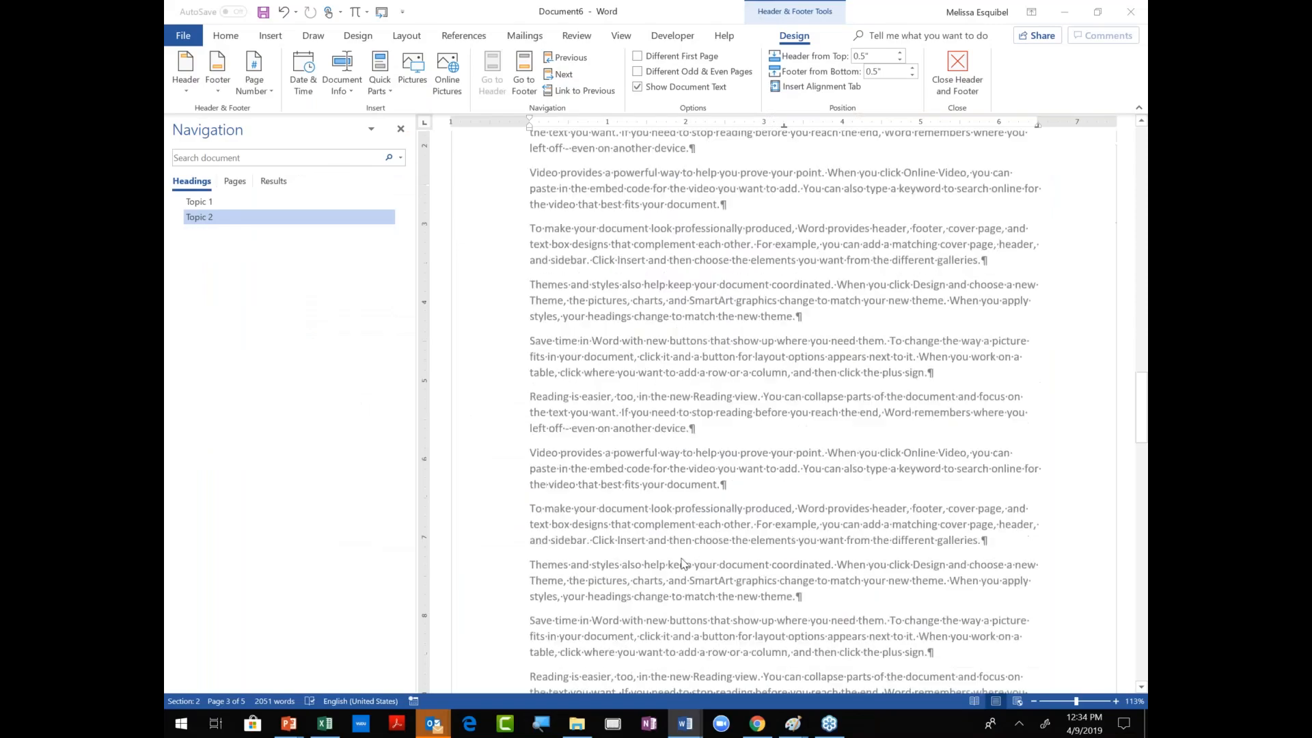
{"action": "double_click", "coordinate": [684, 564]}
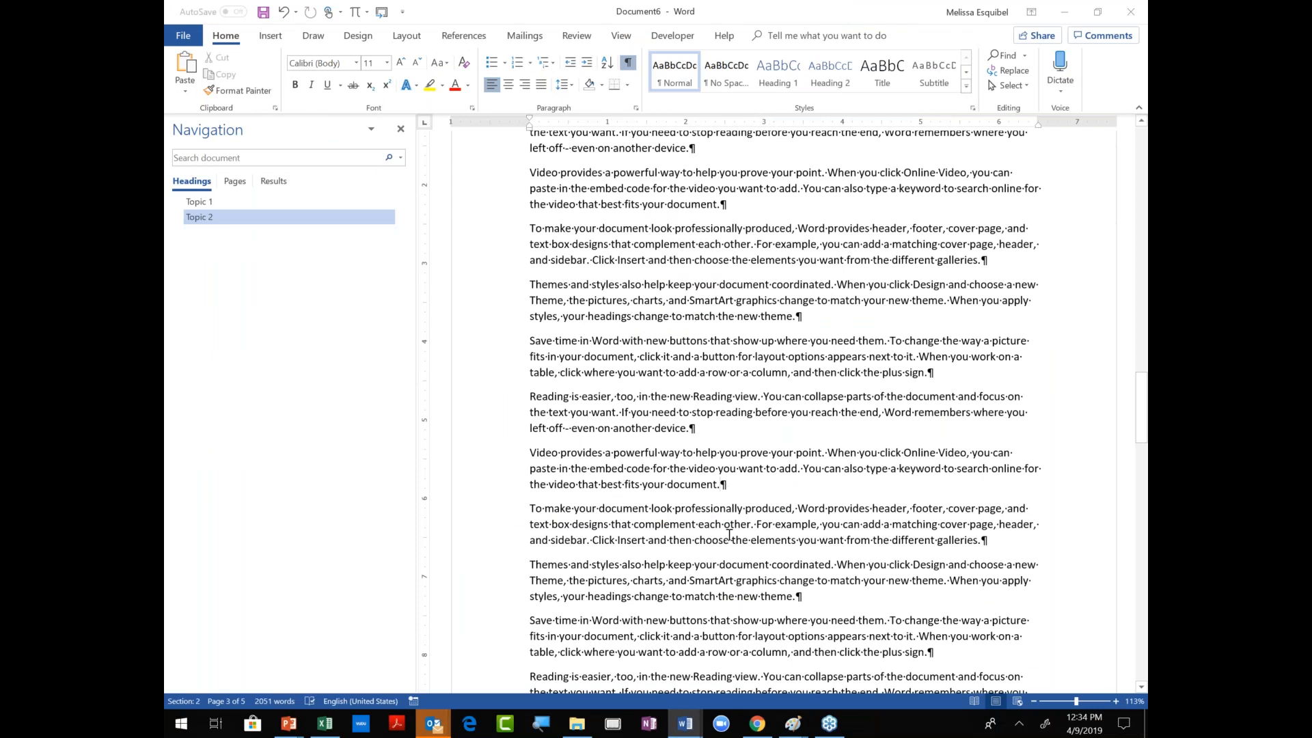
Insert the declining bar graph from an online picture search for "graph" atop page 4 and shrink it to about 5.37" by 4.42".
{"action": "scroll", "coordinate": [721, 527], "scroll_direction": "down", "scroll_amount": 1}
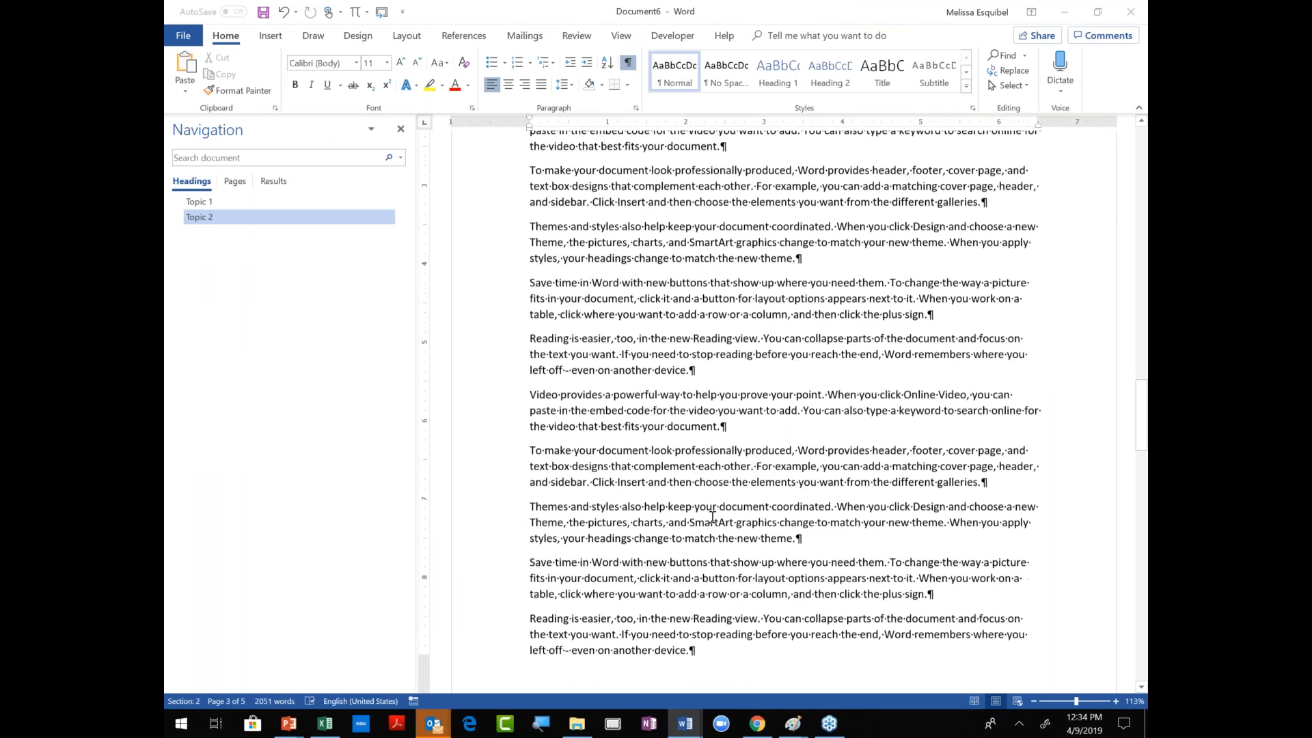
{"action": "scroll", "coordinate": [717, 517], "scroll_direction": "down", "scroll_amount": 2}
{"action": "scroll", "coordinate": [724, 517], "scroll_direction": "down", "scroll_amount": 1}
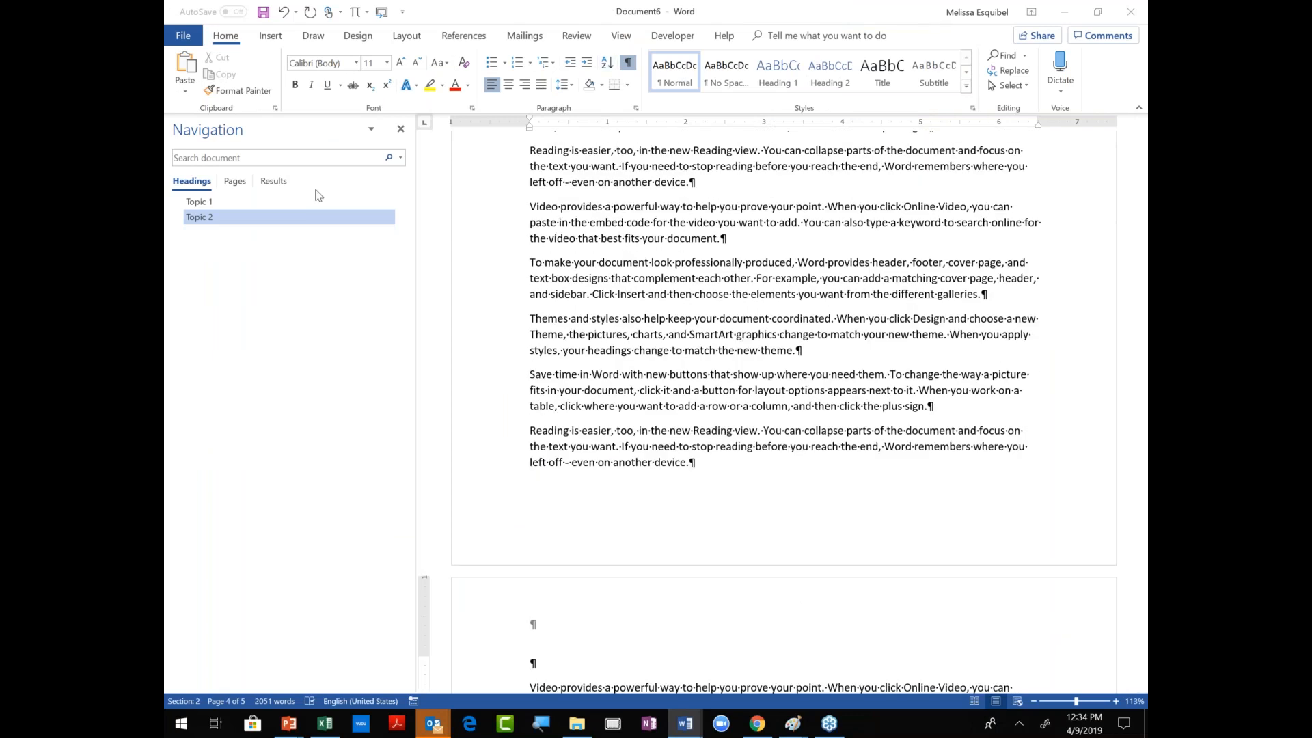
{"action": "left_click", "coordinate": [271, 36]}
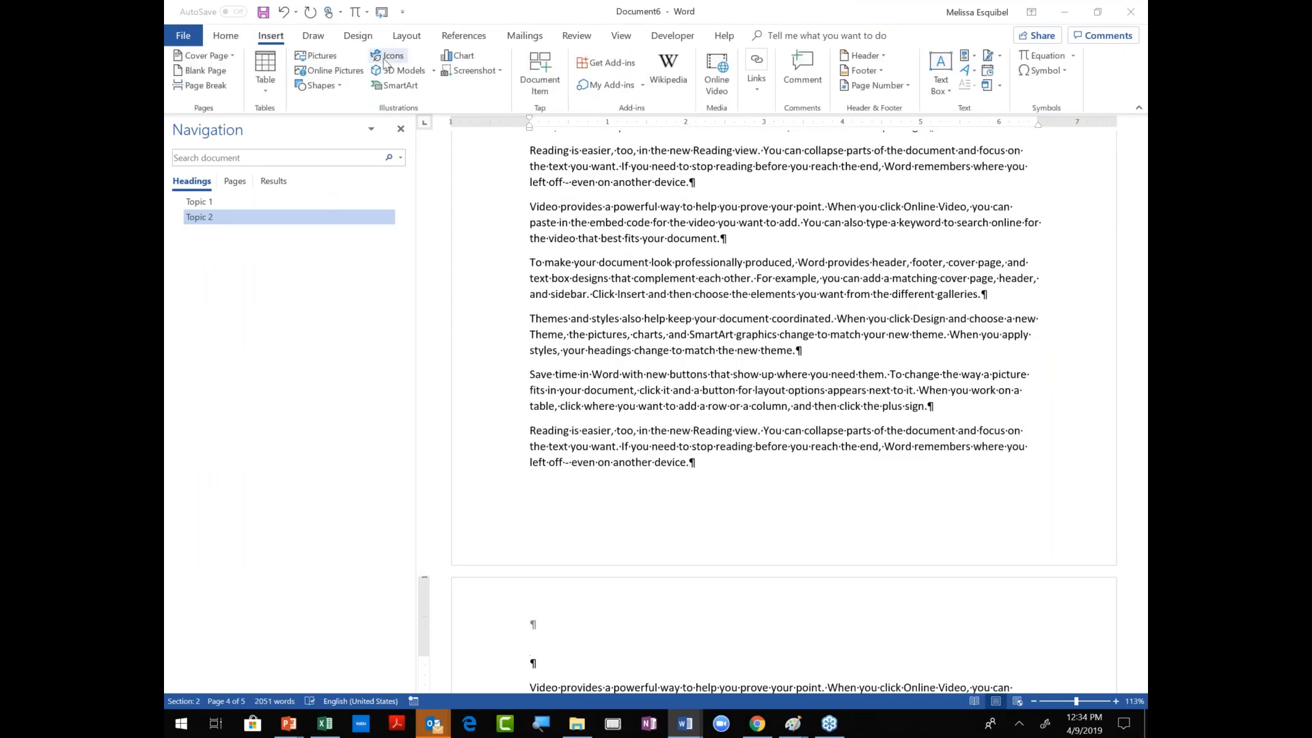
{"action": "left_click", "coordinate": [346, 71]}
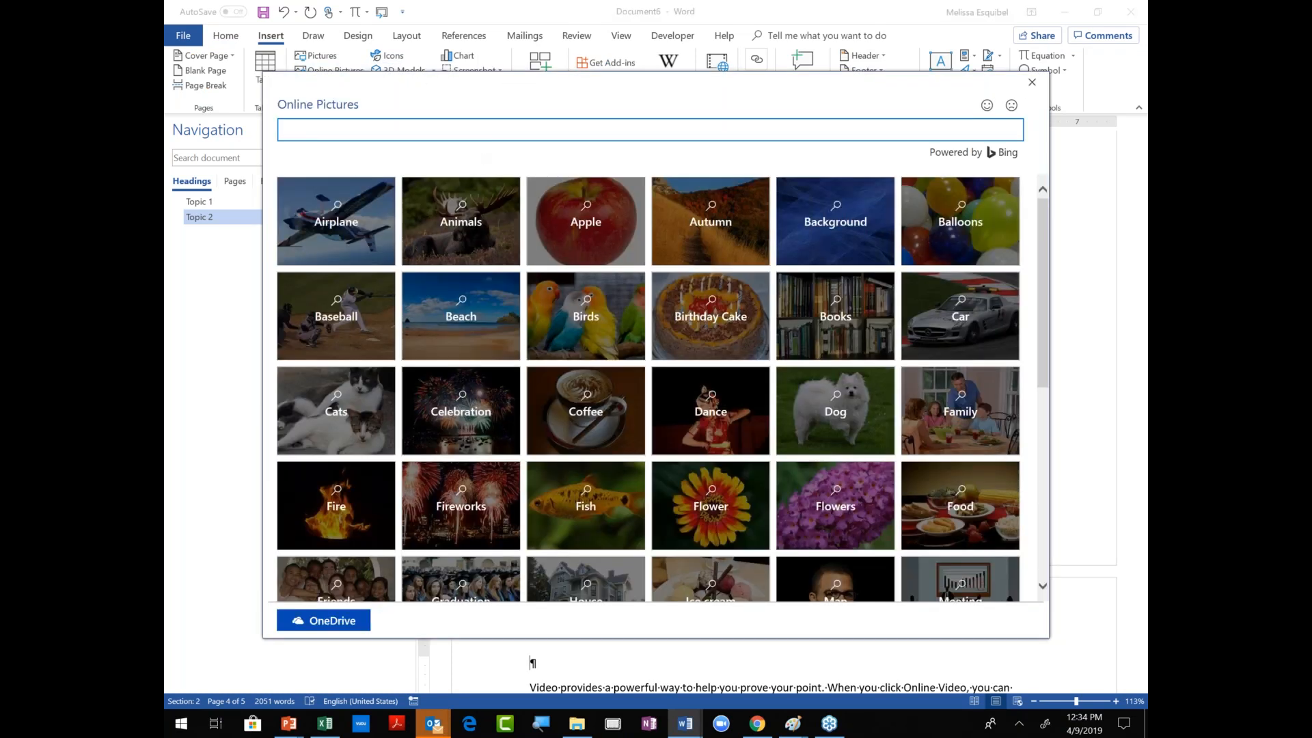
{"action": "type", "text": "graph"}
{"action": "key", "text": "Return"}
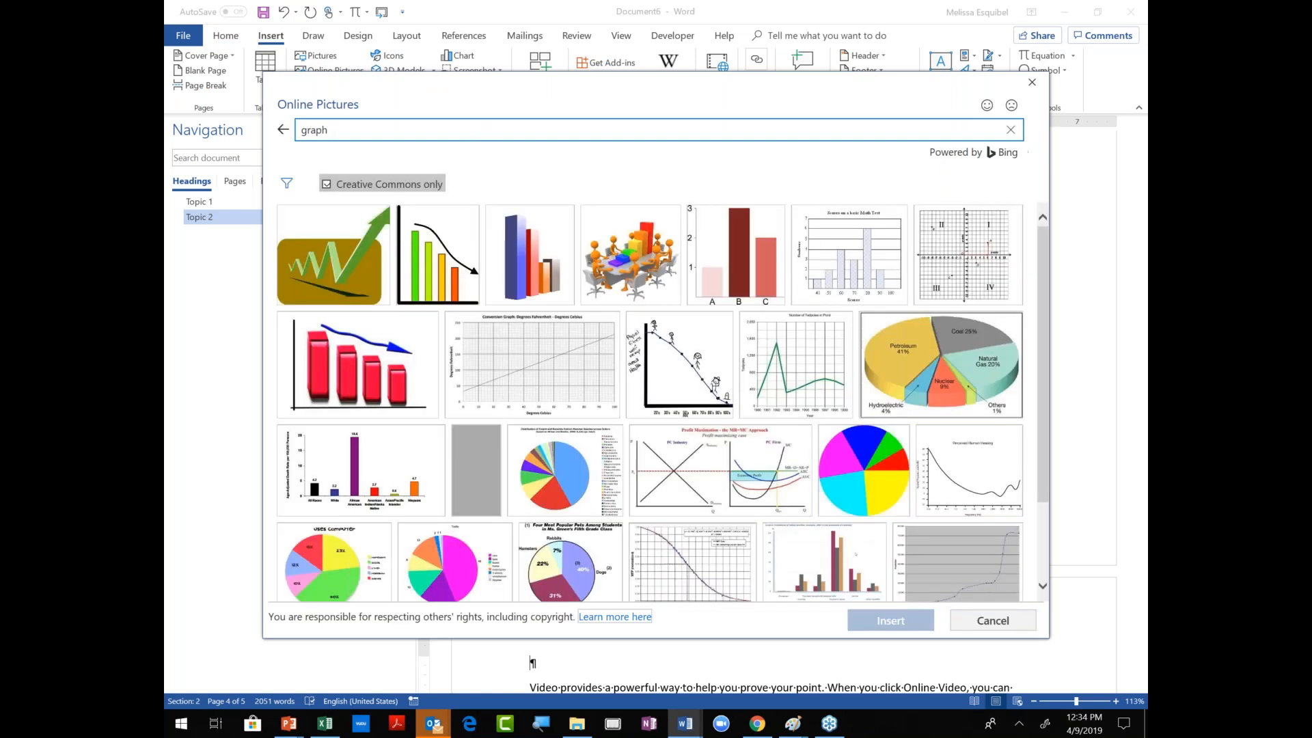
{"action": "left_click", "coordinate": [437, 260]}
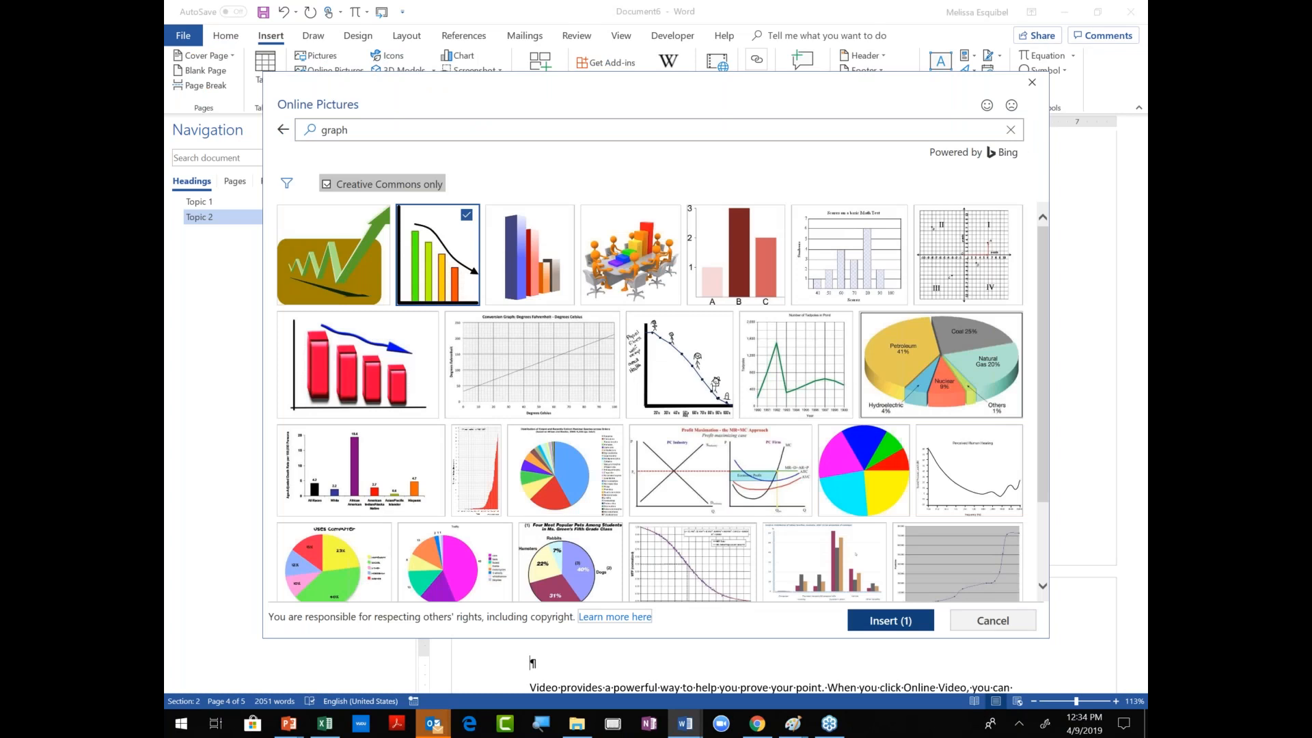
{"action": "key", "text": "Return"}
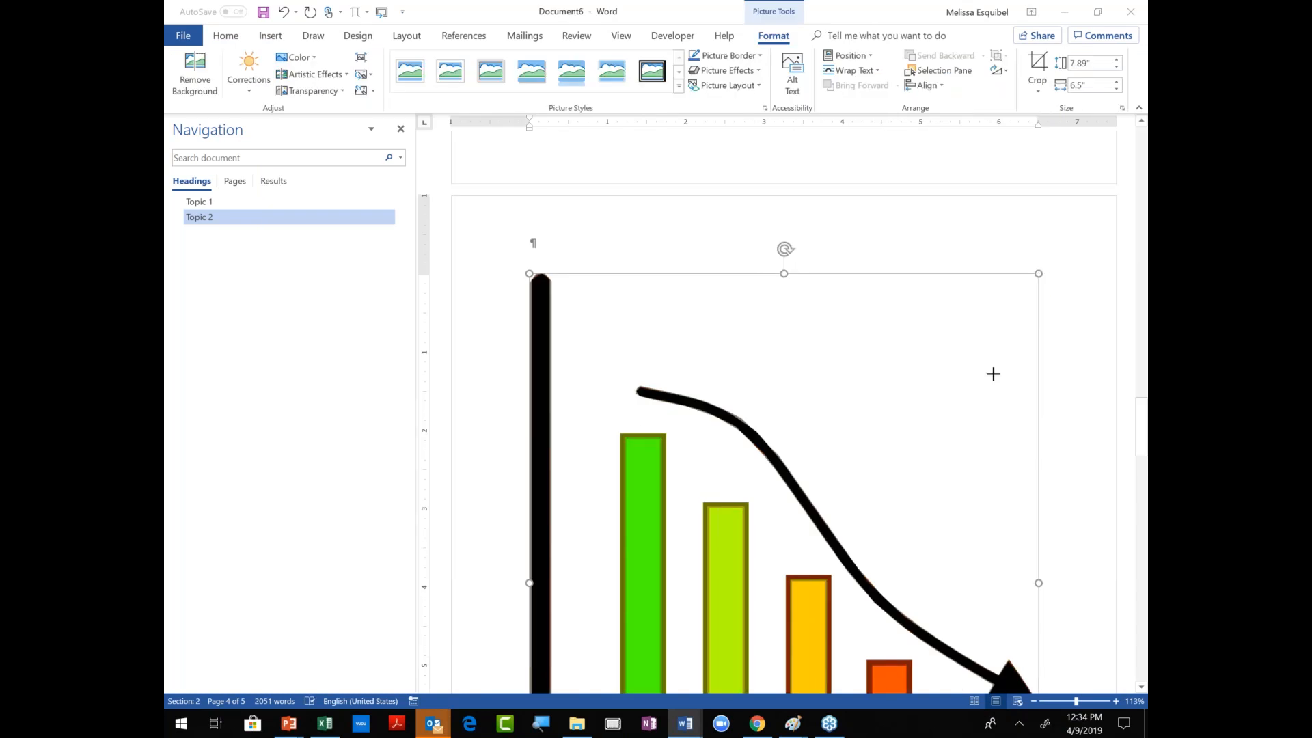
{"action": "scroll", "coordinate": [746, 626], "scroll_direction": "up", "scroll_amount": 3}
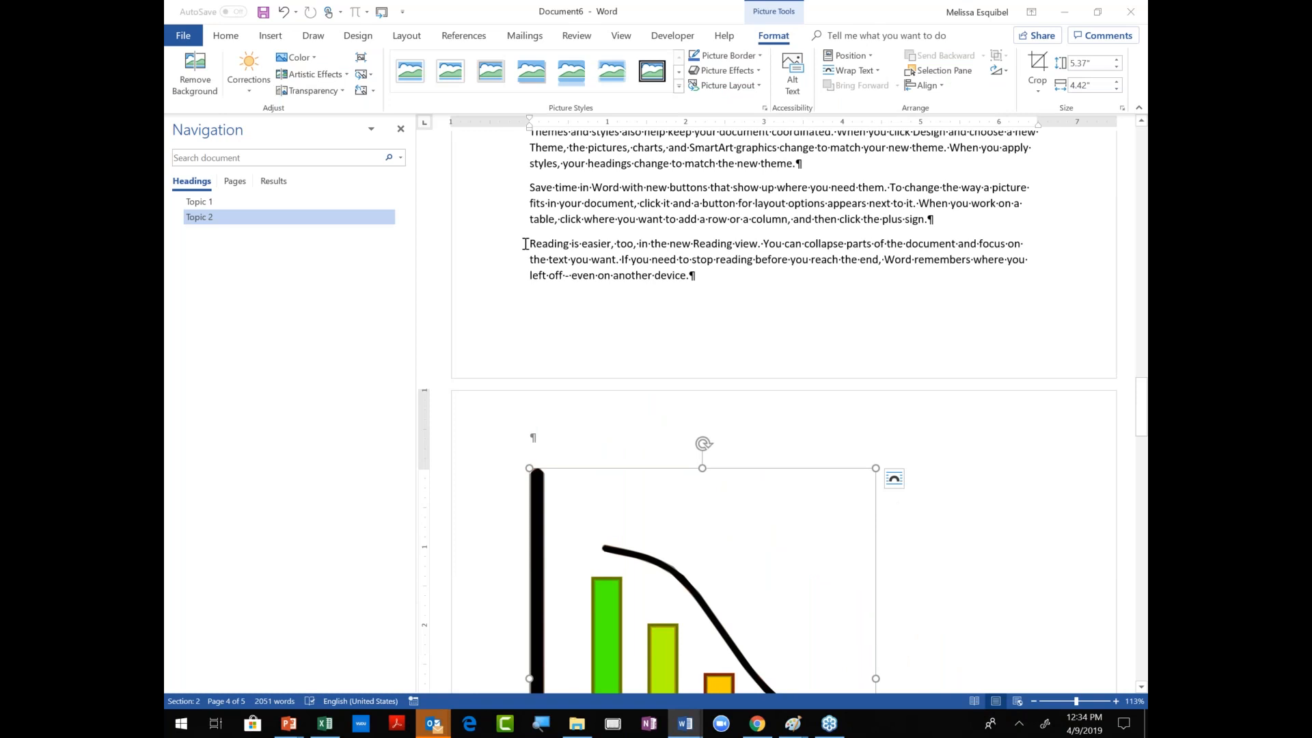
Turn on Keep with next for the "Reading is easier" paragraph just before the graph picture.
{"action": "left_click_drag", "start_coordinate": [556, 253], "coordinate": [745, 310]}
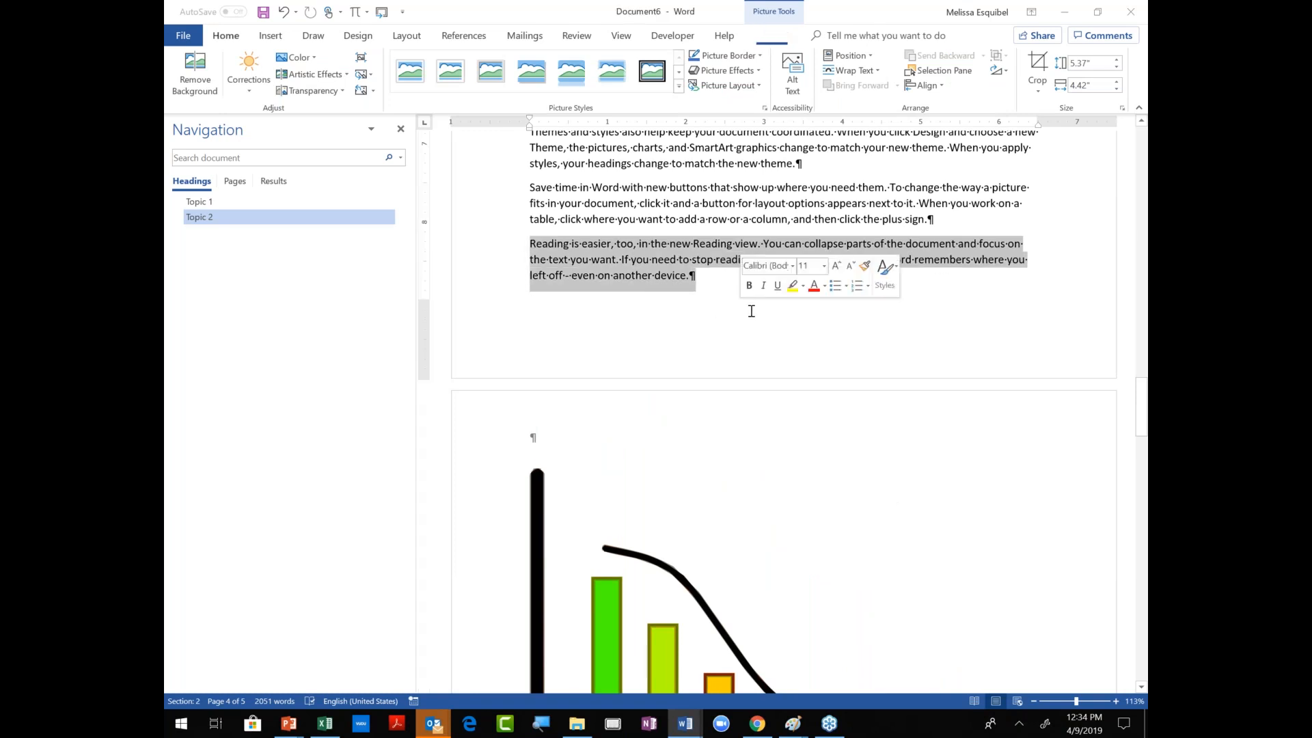
{"action": "left_click", "coordinate": [947, 222]}
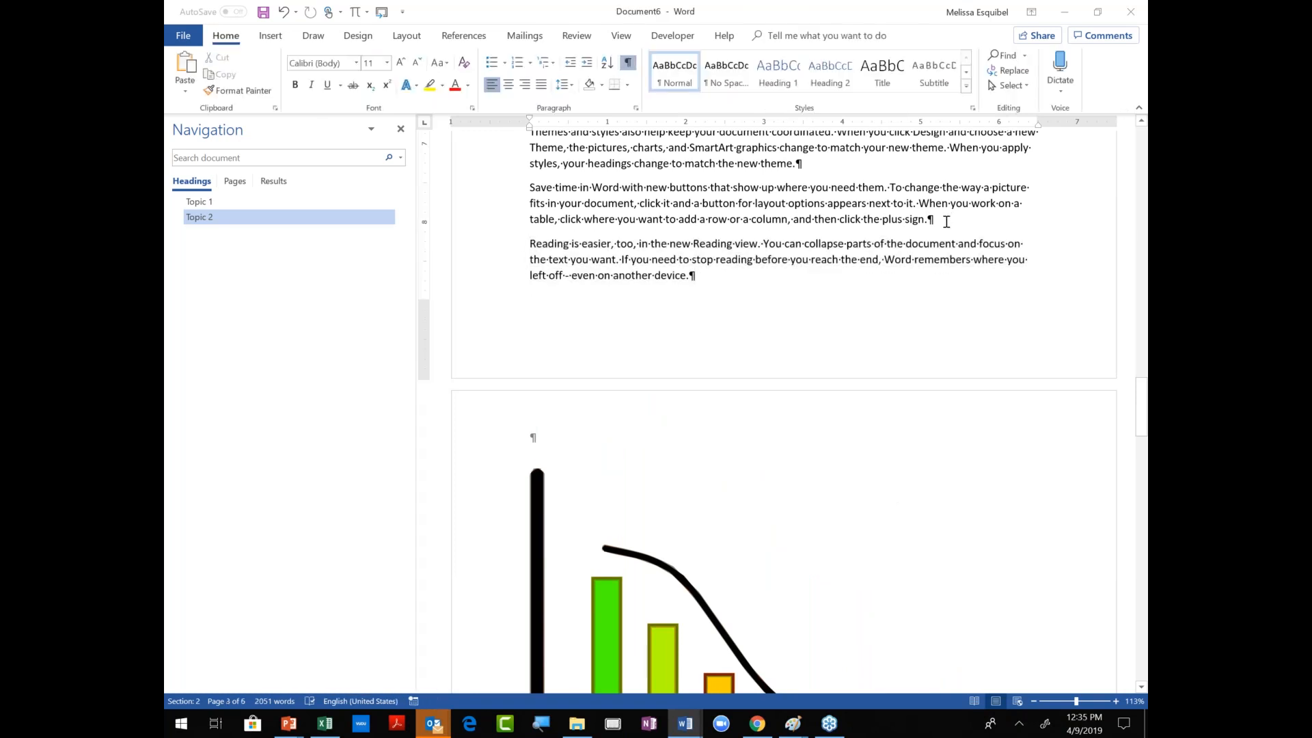
{"action": "triple_click", "coordinate": [724, 280]}
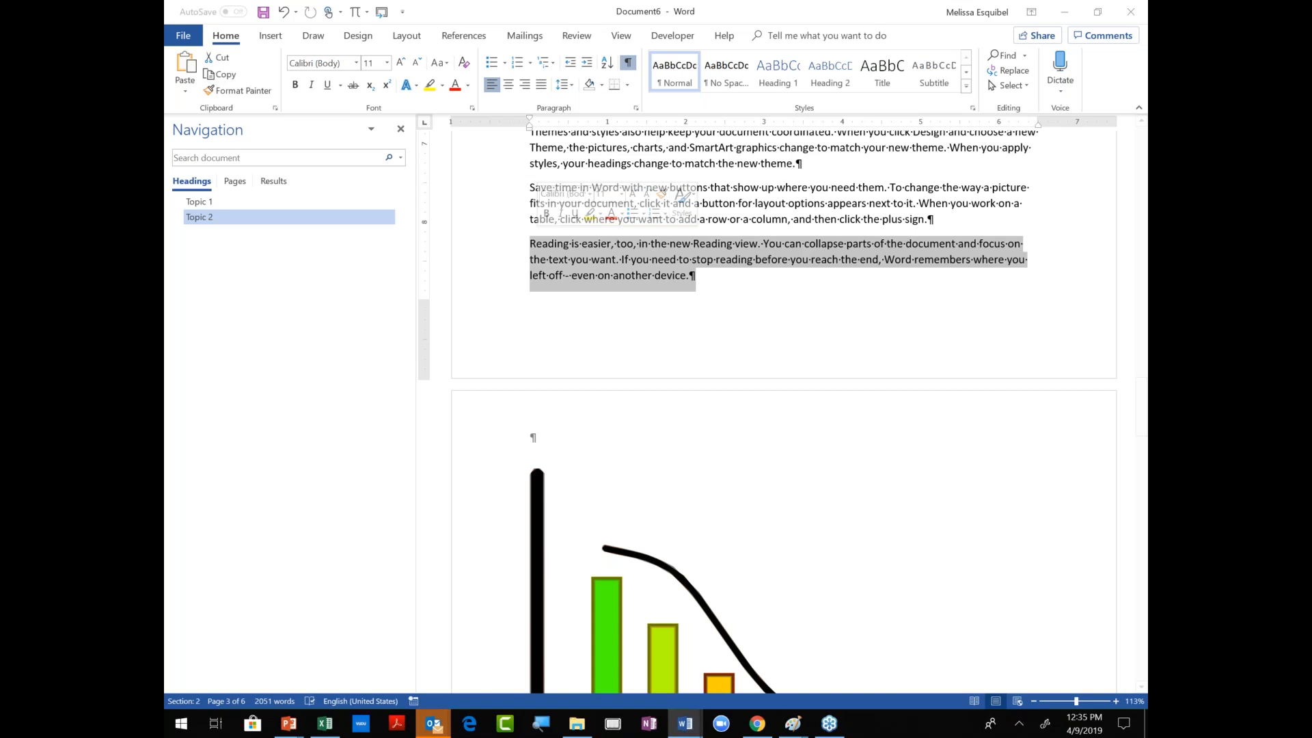
{"action": "left_click", "coordinate": [637, 109]}
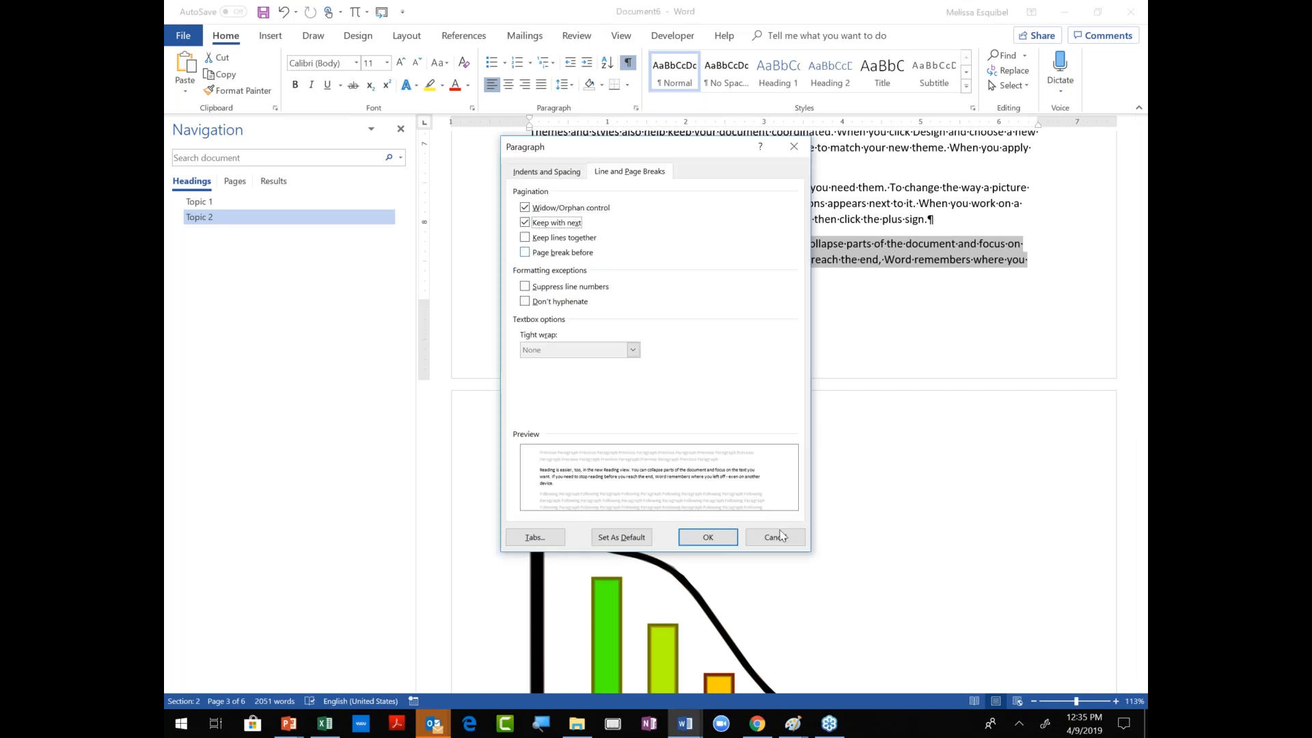
{"action": "left_click", "coordinate": [724, 538]}
Turn on Keep lines together for the same selected paragraph and switch back to the PowerPoint slide show.
{"action": "left_click", "coordinate": [637, 109]}
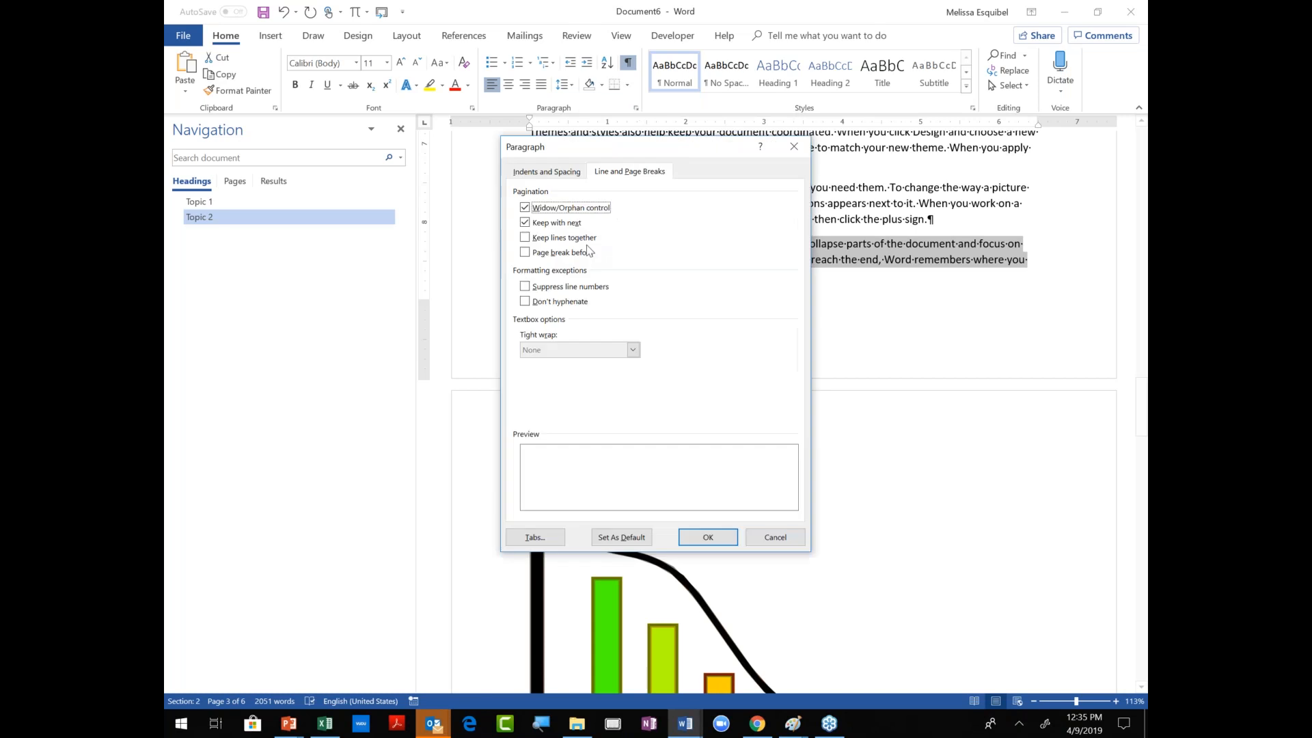
{"action": "left_click", "coordinate": [525, 237]}
{"action": "left_click", "coordinate": [723, 539]}
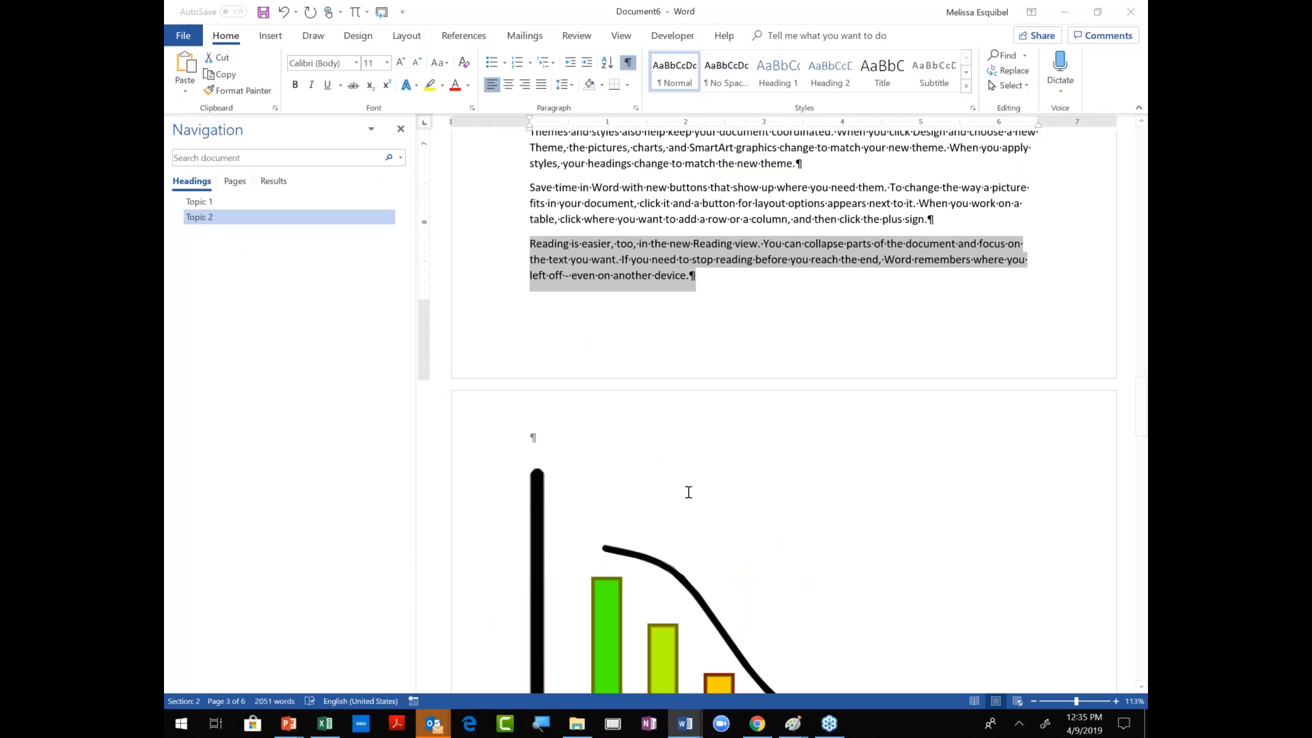
{"action": "key", "text": "alt+Tab"}
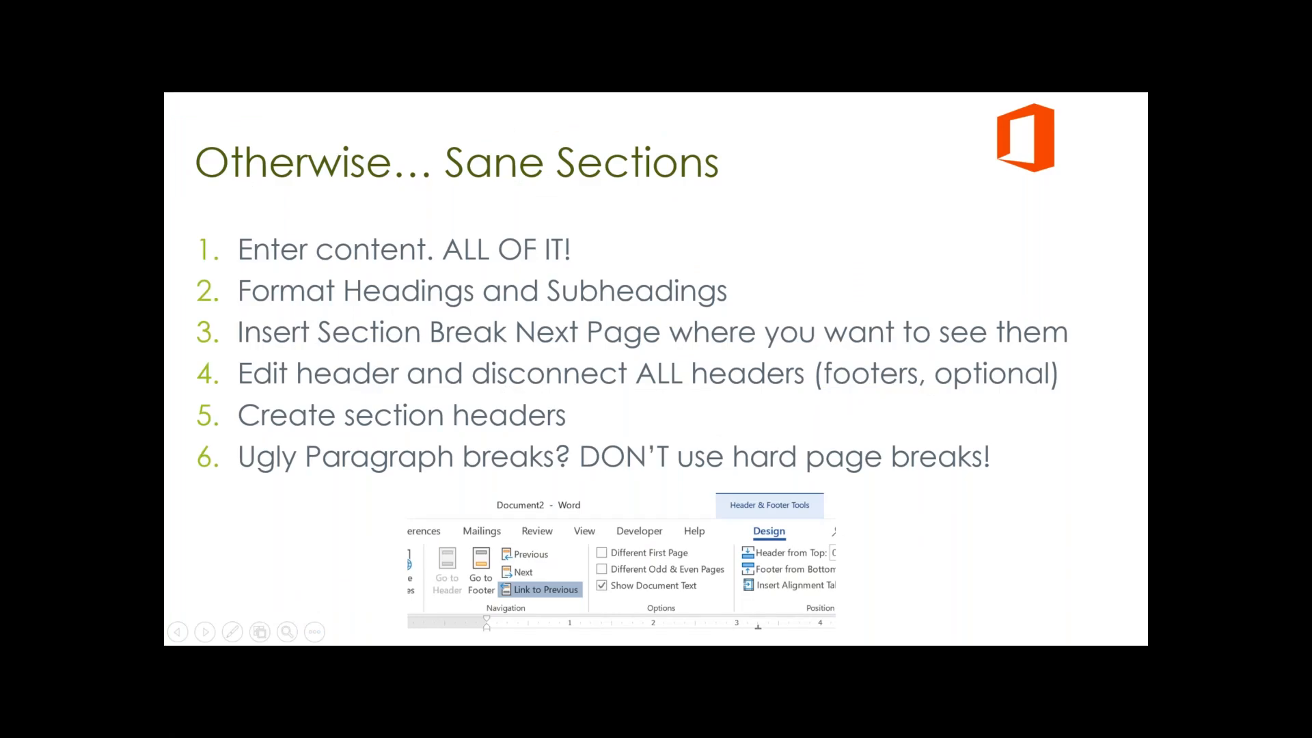